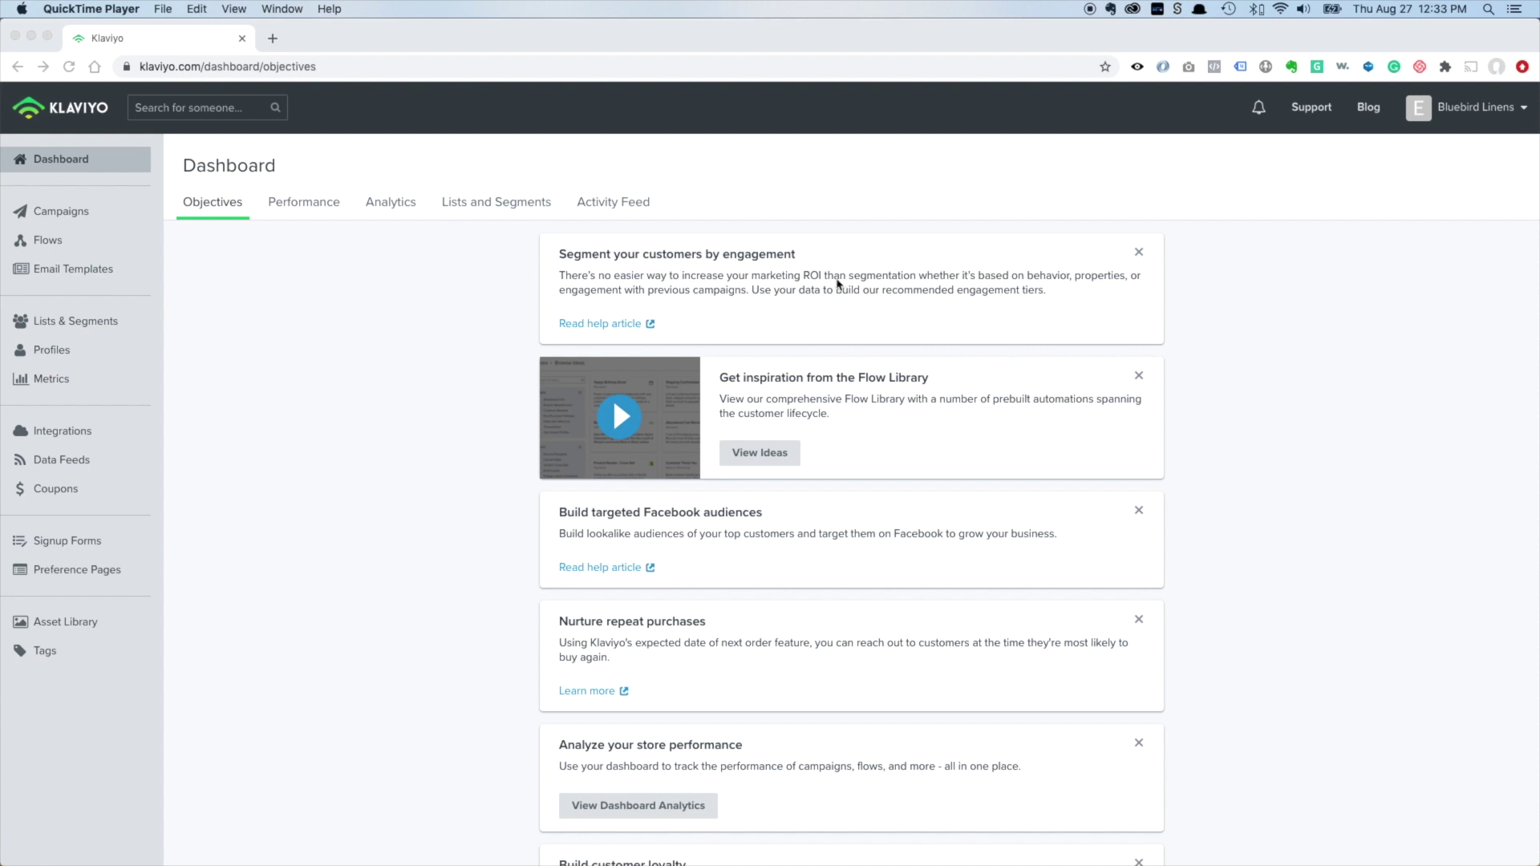
Open the account's list of flows and start creating a new flow
{"action": "left_click", "coordinate": [346, 345]}
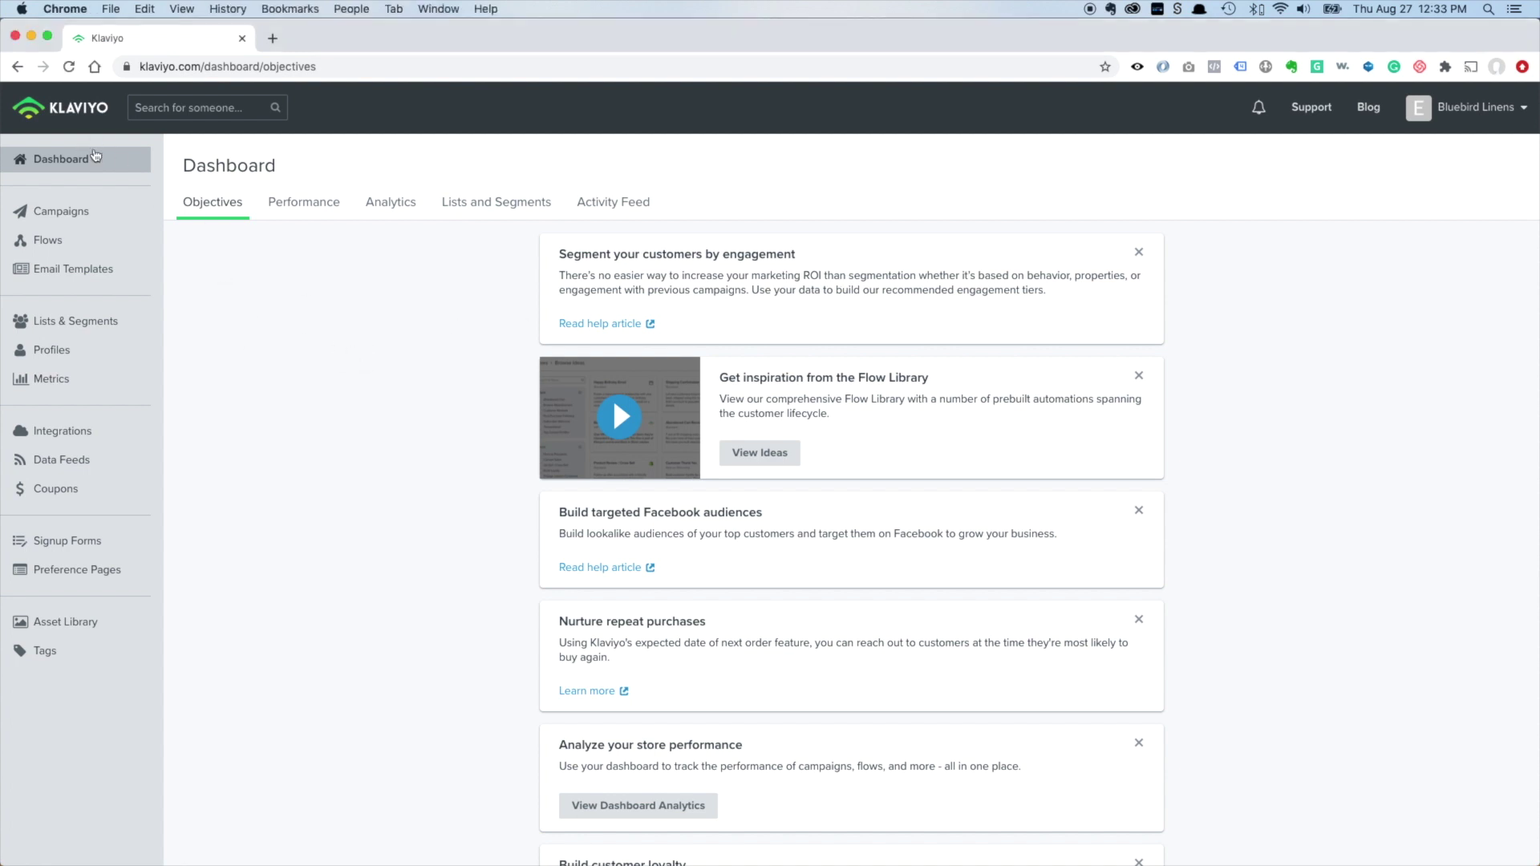
{"action": "left_click", "coordinate": [60, 244]}
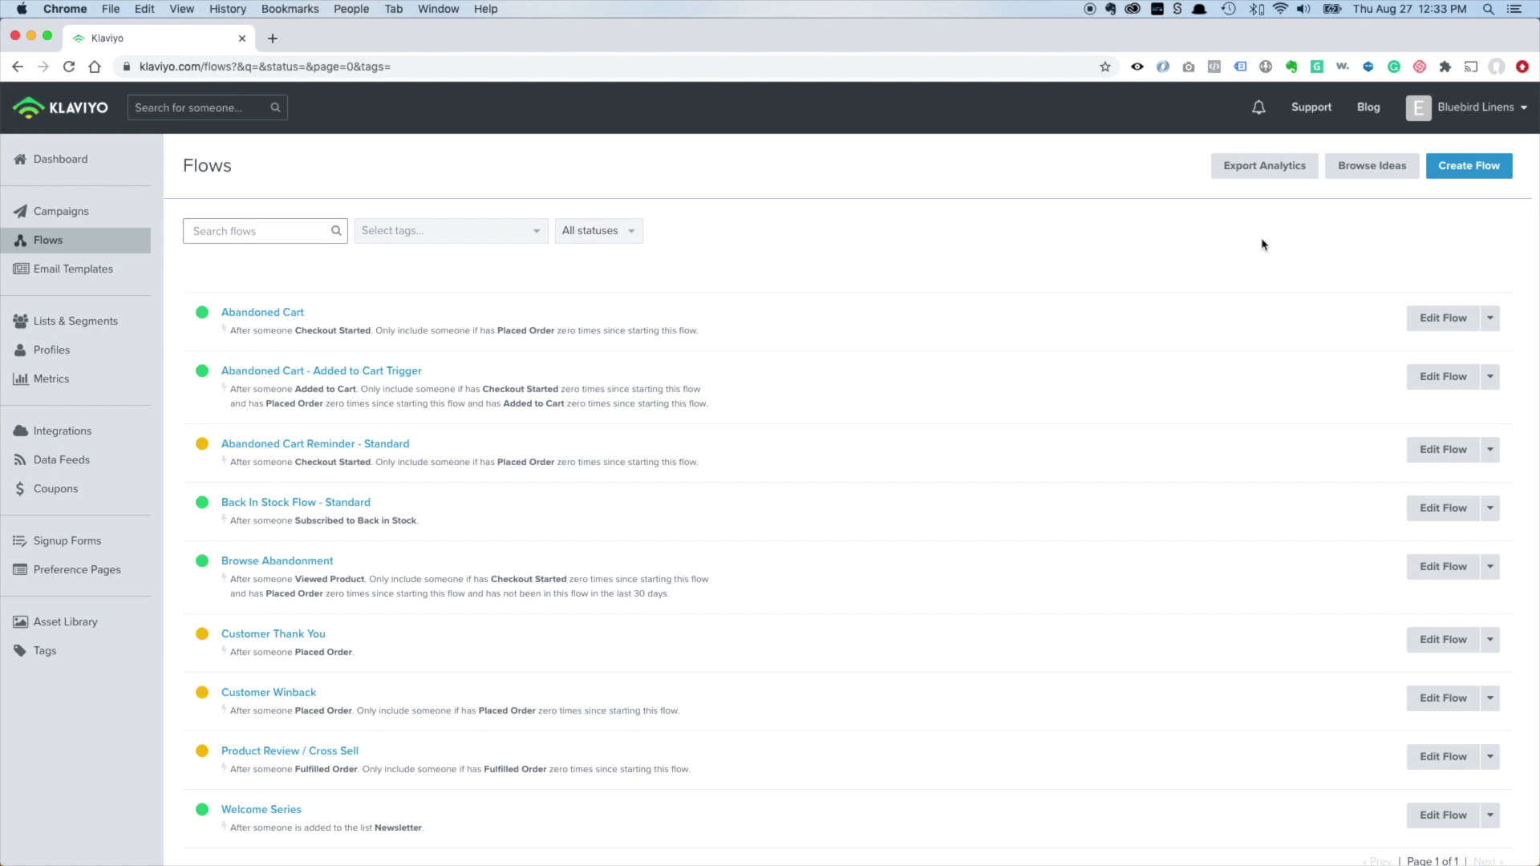
{"action": "left_click", "coordinate": [1466, 170]}
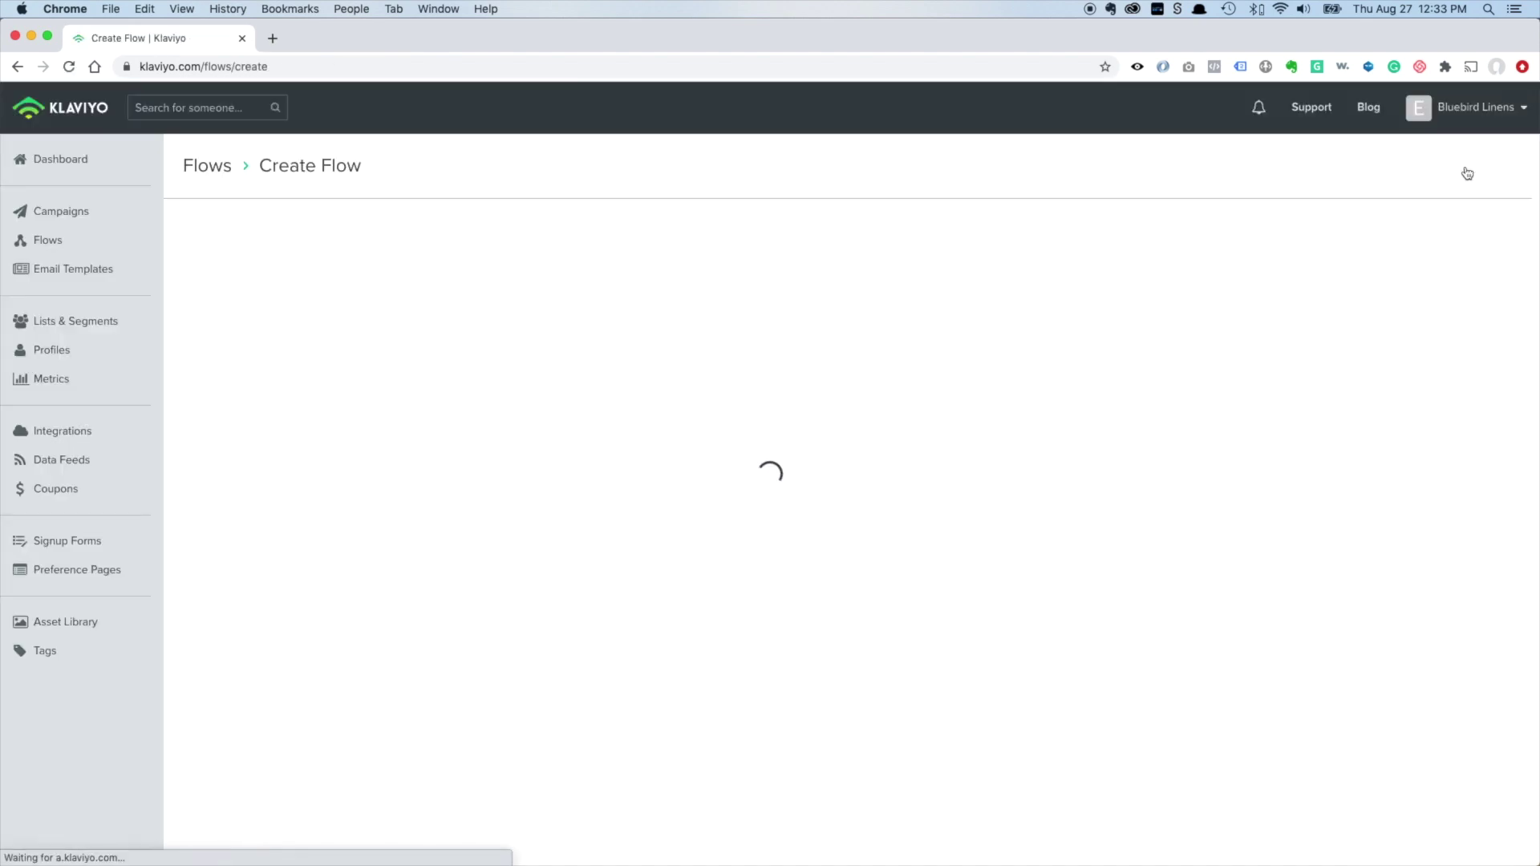
Filter the flow templates to the Abandoned Cart type and create a flow from the Standard Abandoned Cart Reminder template
{"action": "scroll", "coordinate": [887, 344], "scroll_direction": "down", "scroll_amount": 12}
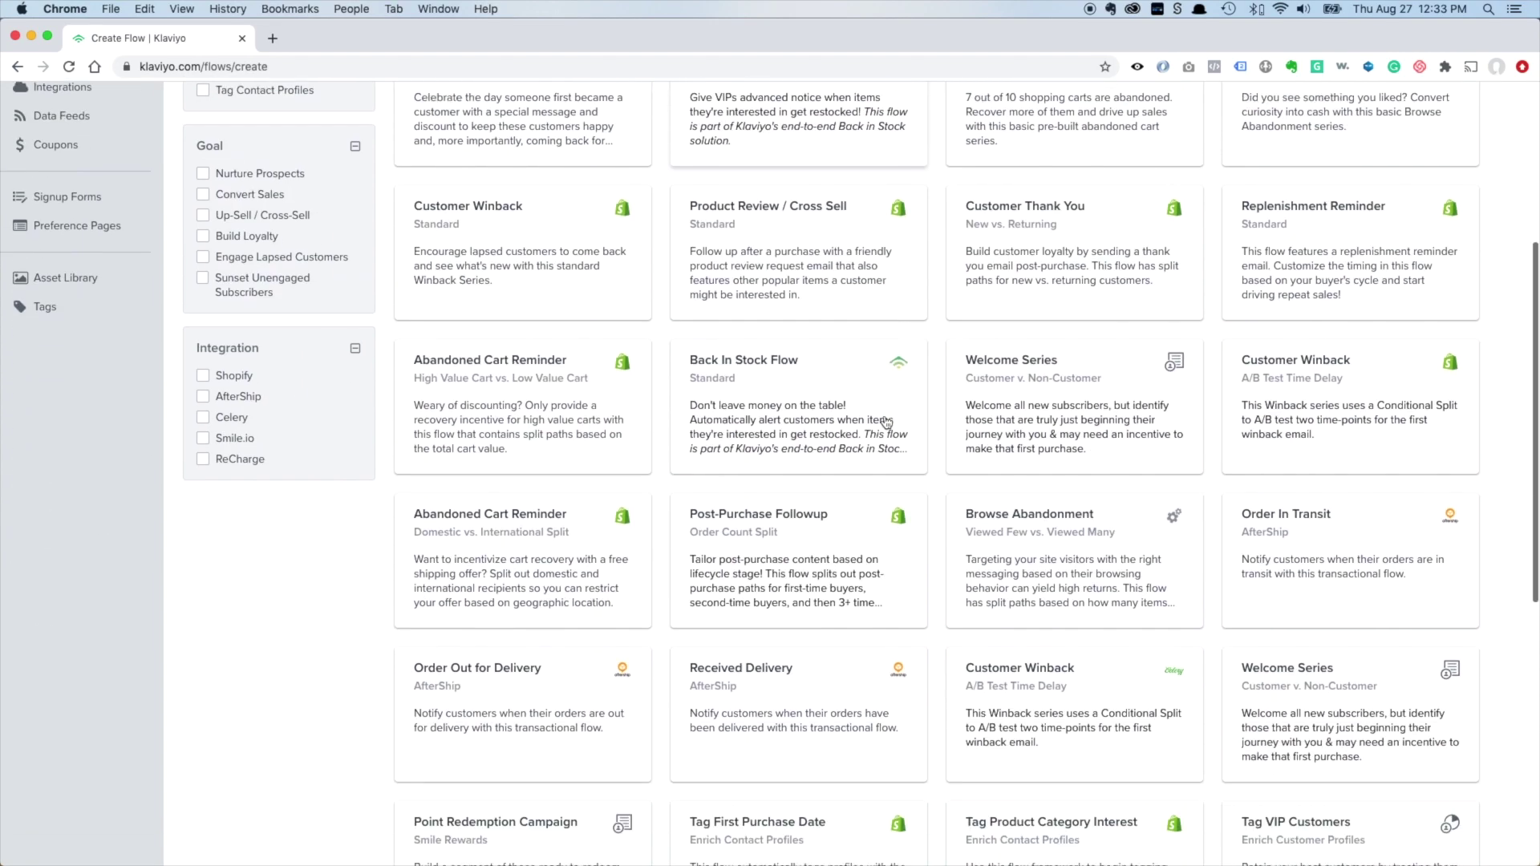
{"action": "scroll", "coordinate": [885, 423], "scroll_direction": "up", "scroll_amount": 12}
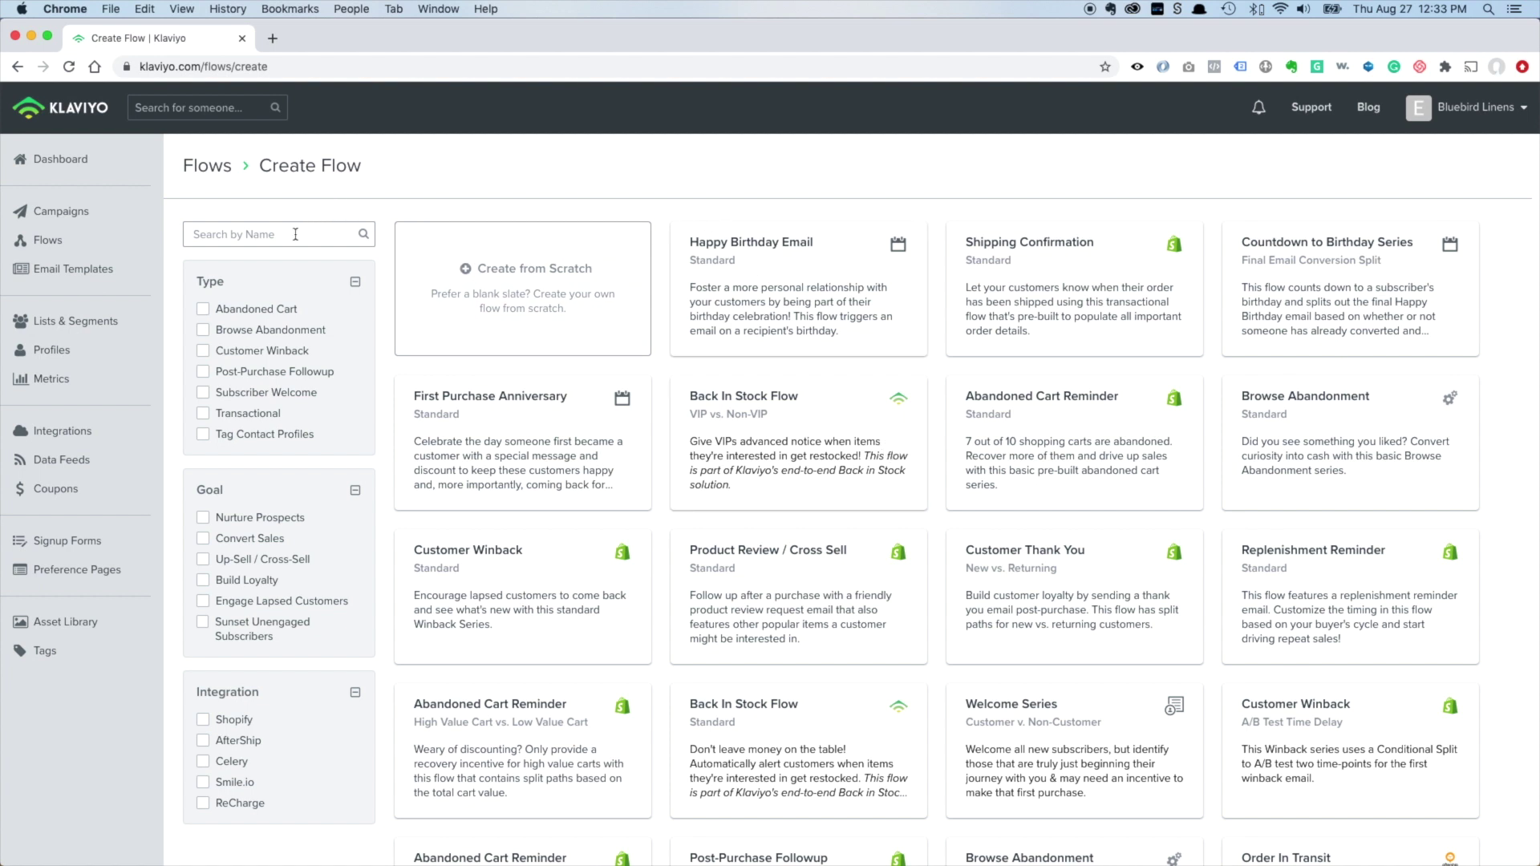
{"action": "left_click", "coordinate": [234, 310]}
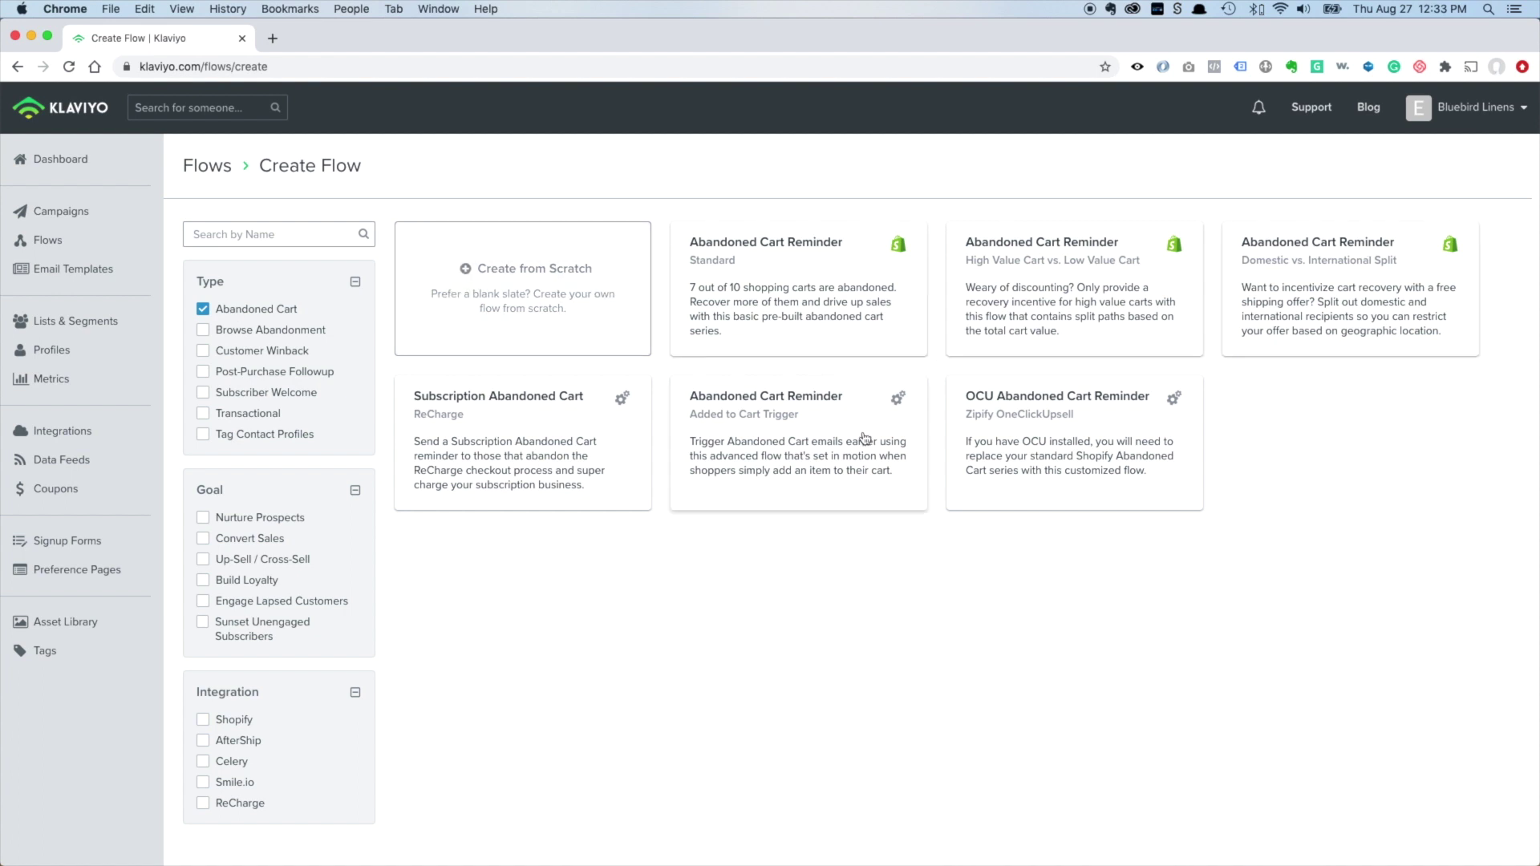
{"action": "left_click", "coordinate": [774, 272]}
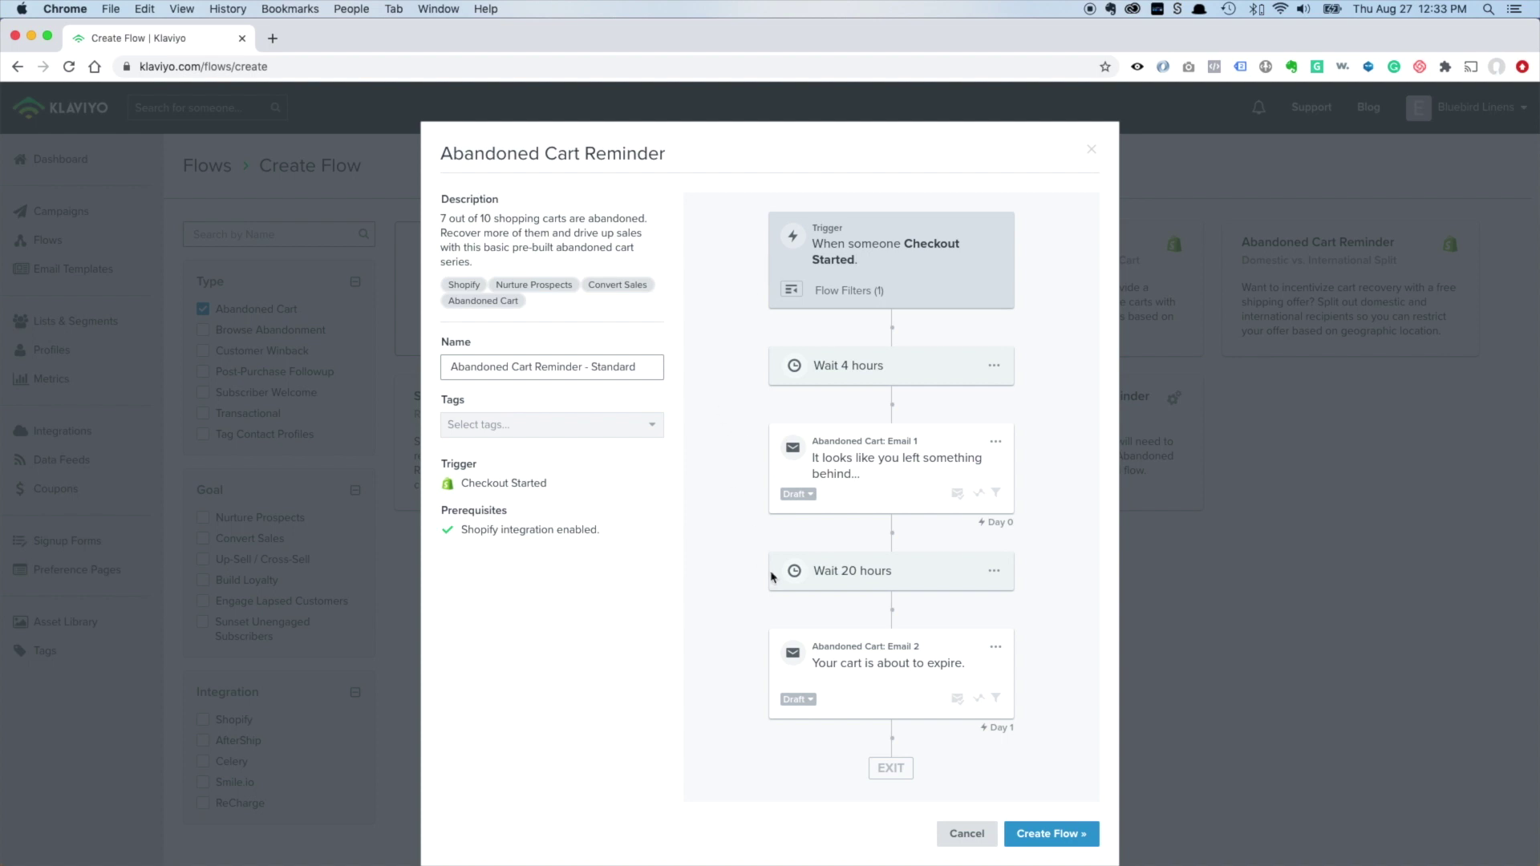
{"action": "left_click", "coordinate": [1049, 837]}
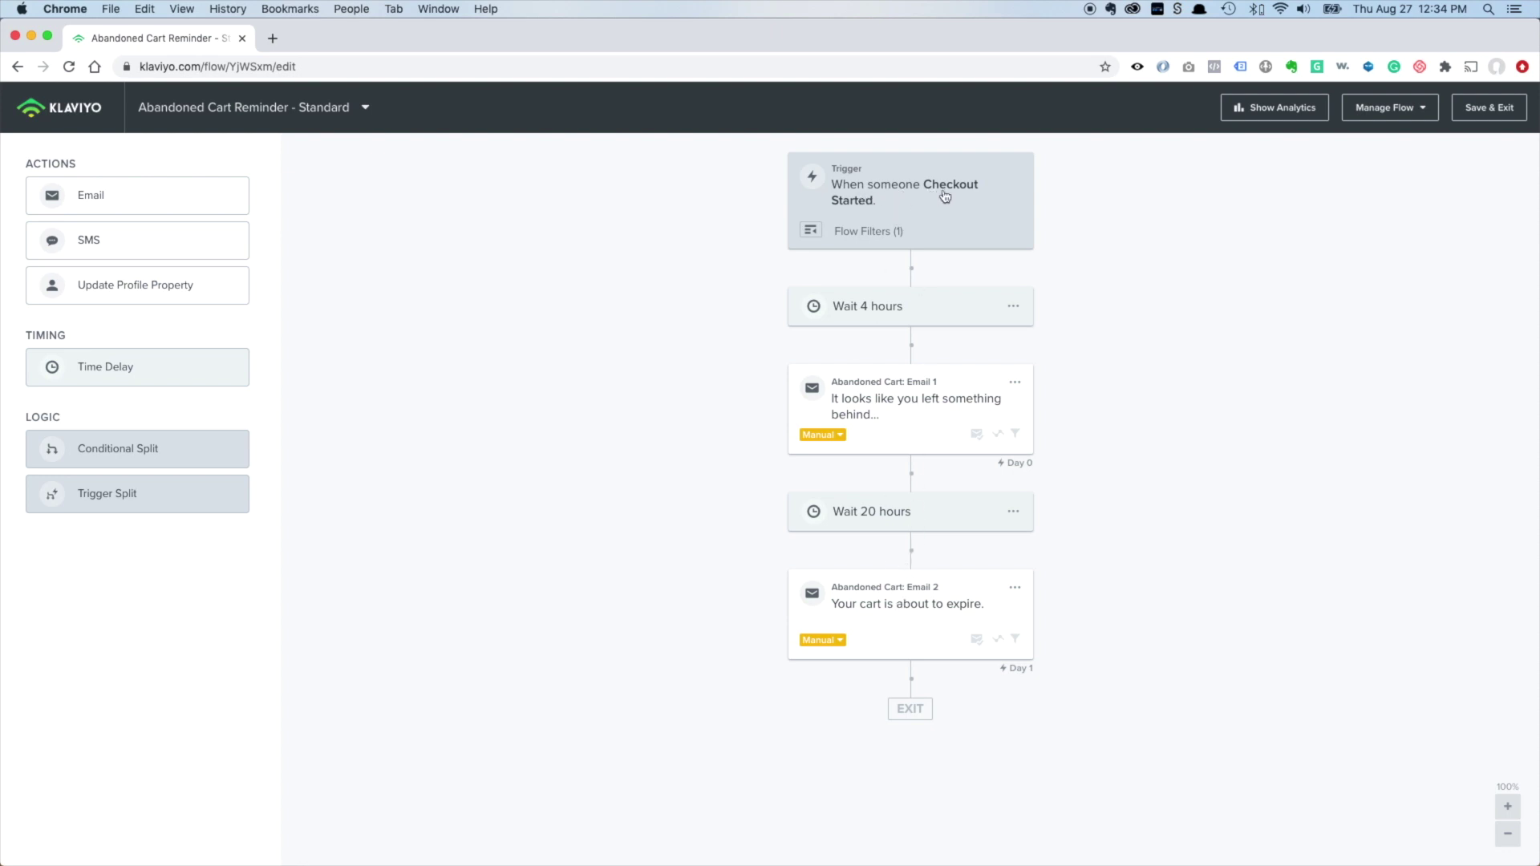
Examine the Checkout Started trigger, its flow filter and the settings of both abandoned cart emails
{"action": "left_click", "coordinate": [893, 211]}
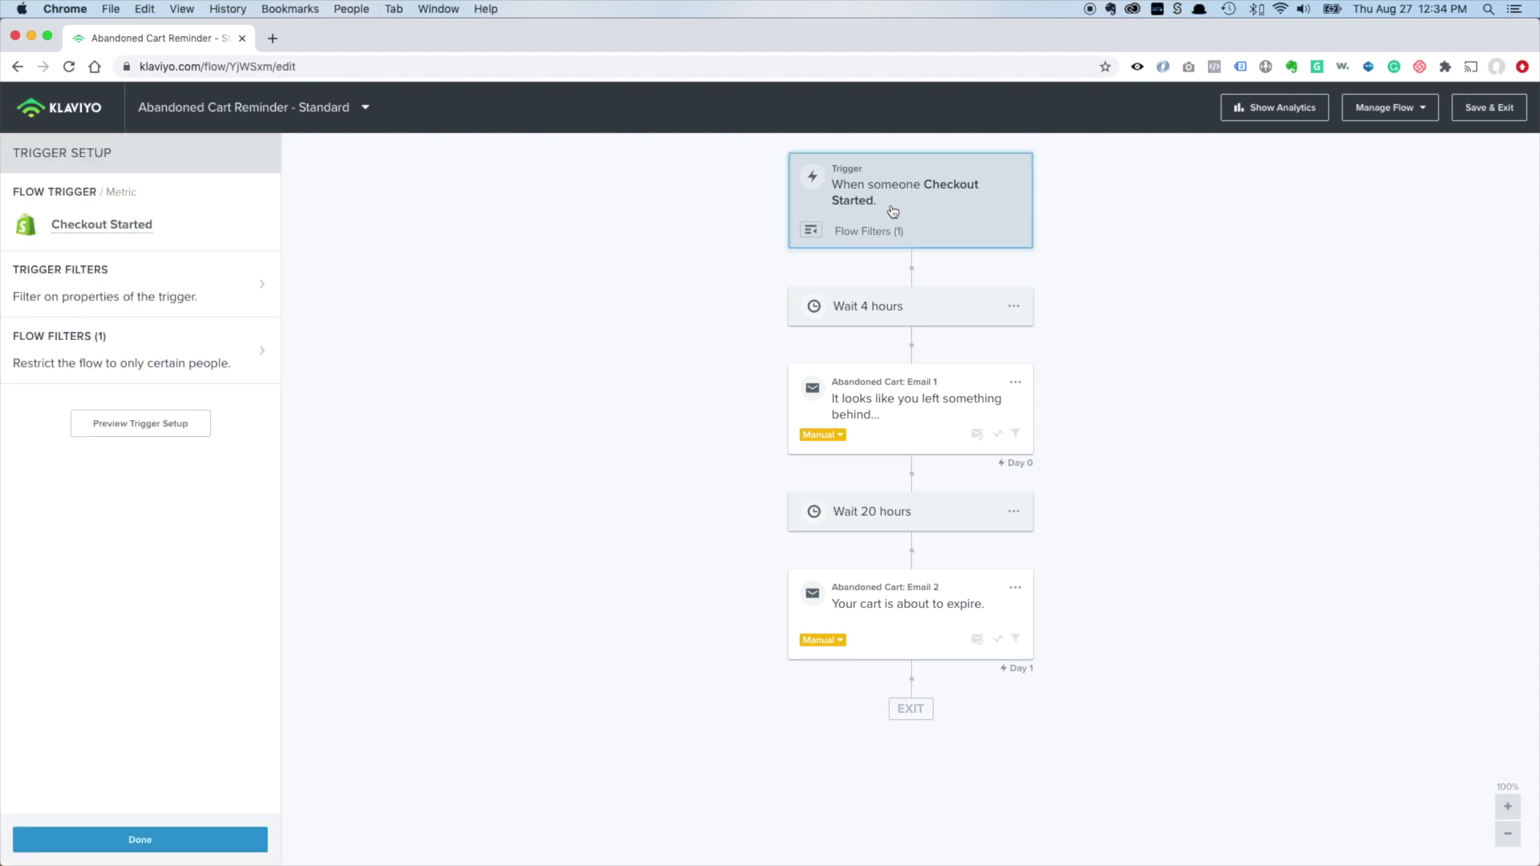
{"action": "left_click", "coordinate": [833, 239]}
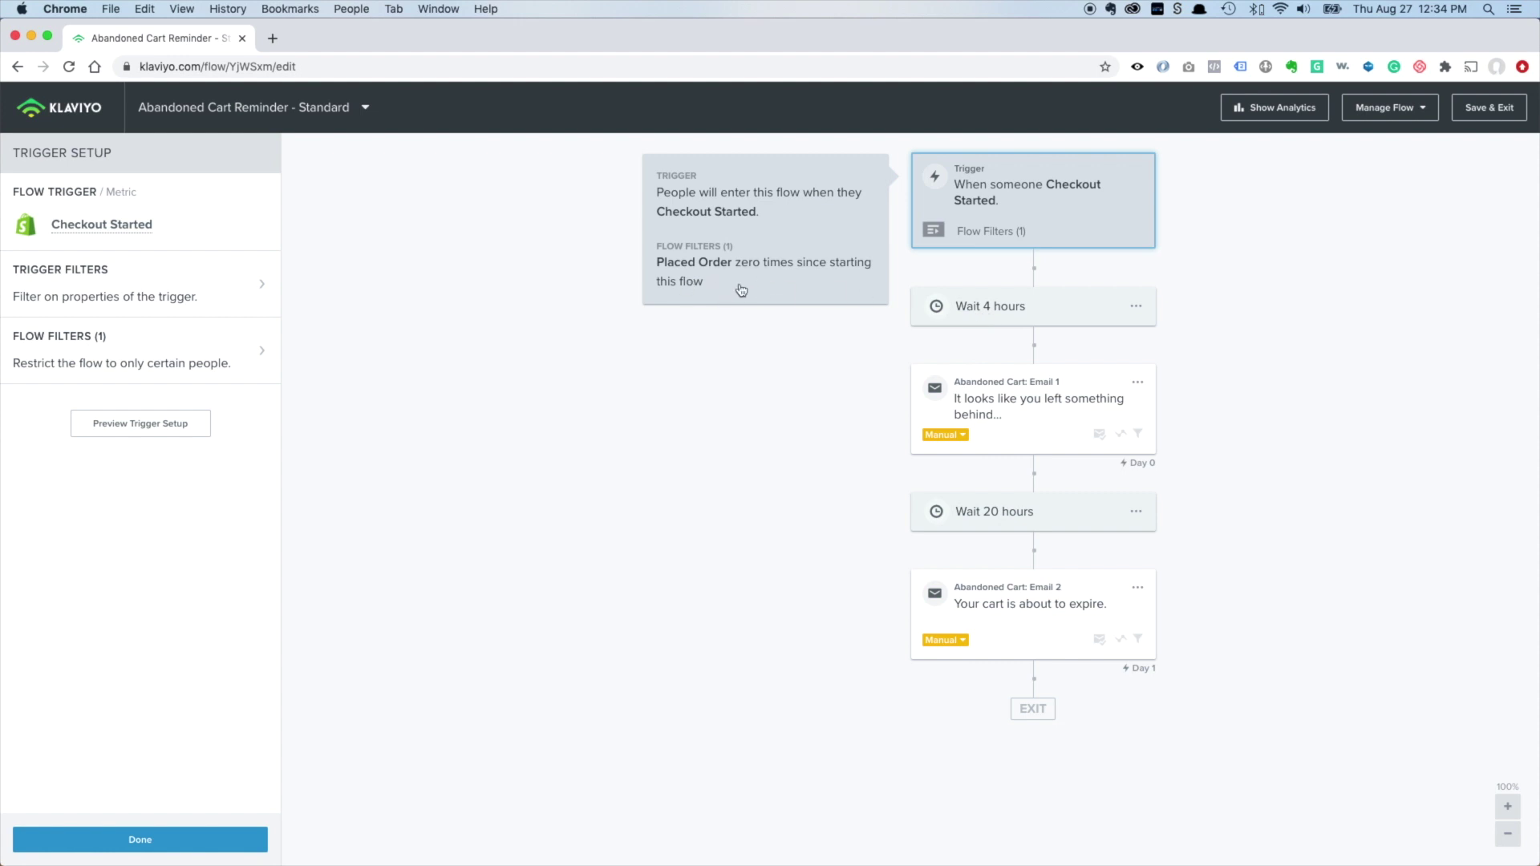
{"action": "left_click", "coordinate": [1019, 413]}
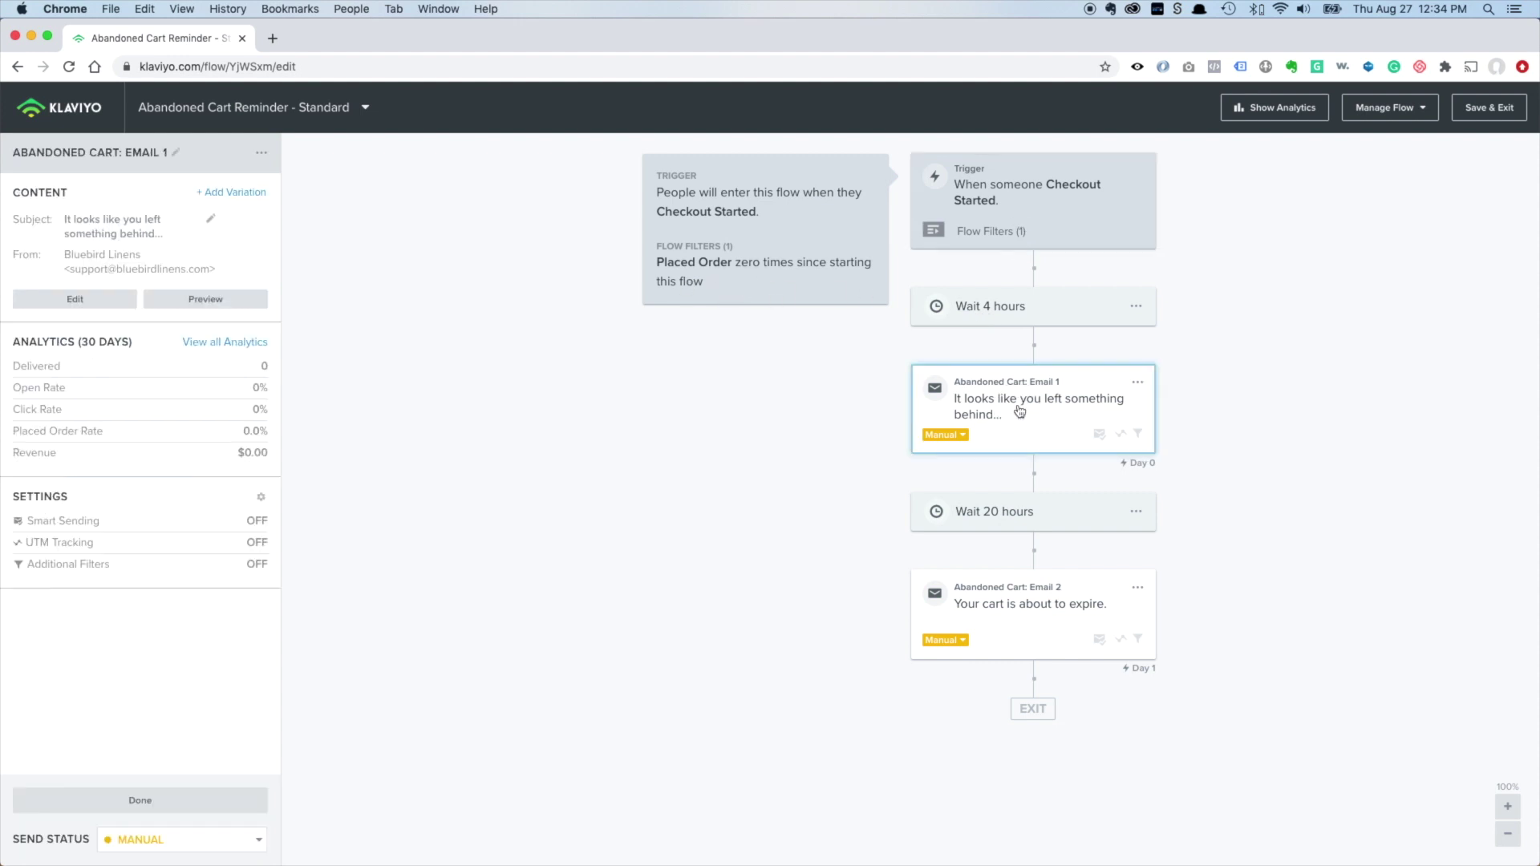
{"action": "left_click", "coordinate": [1033, 611]}
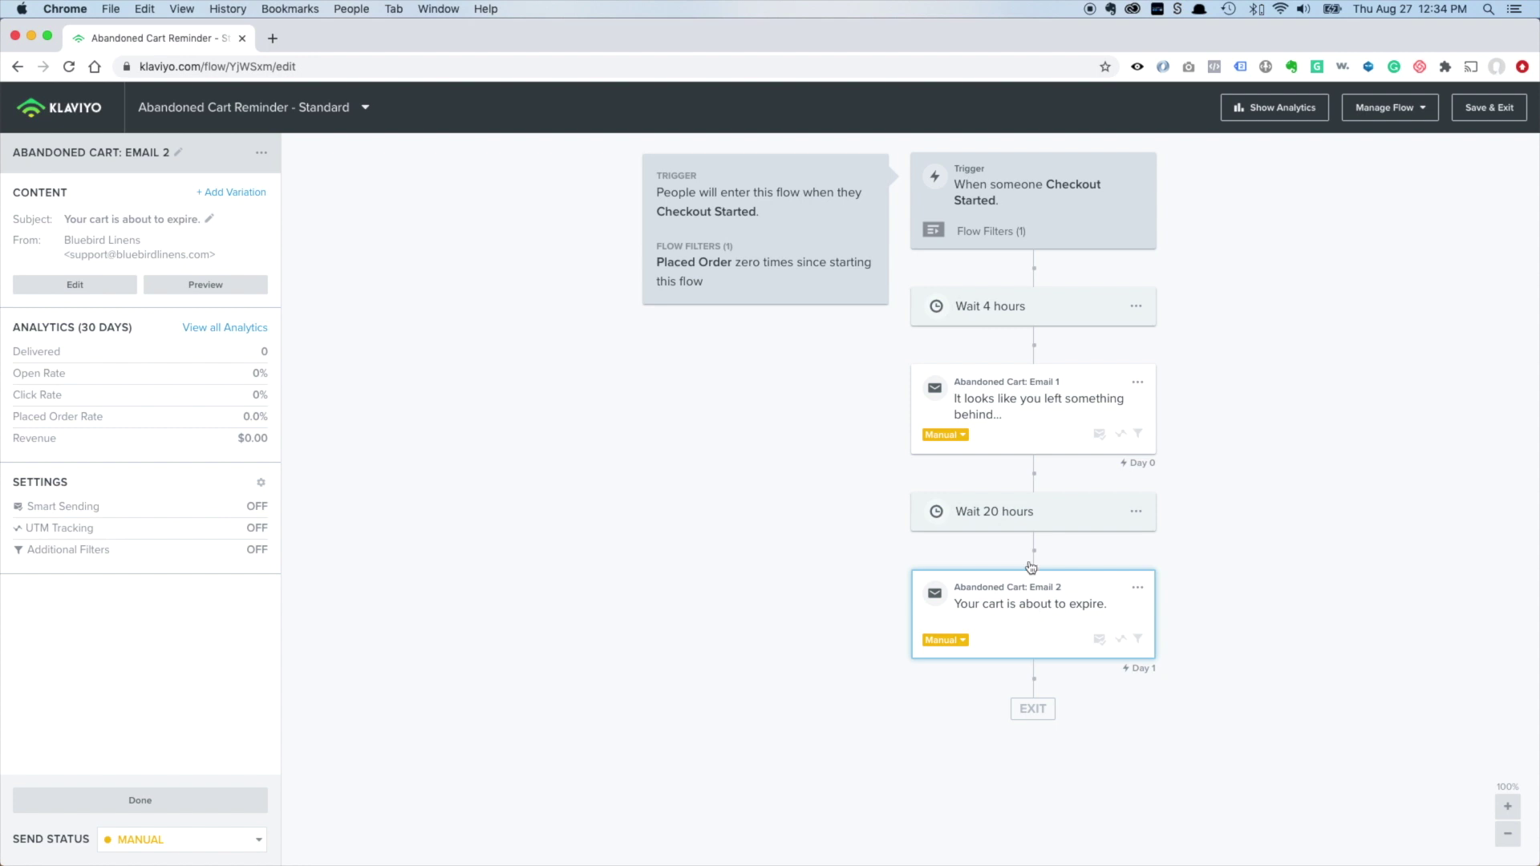
{"action": "left_click", "coordinate": [1024, 405]}
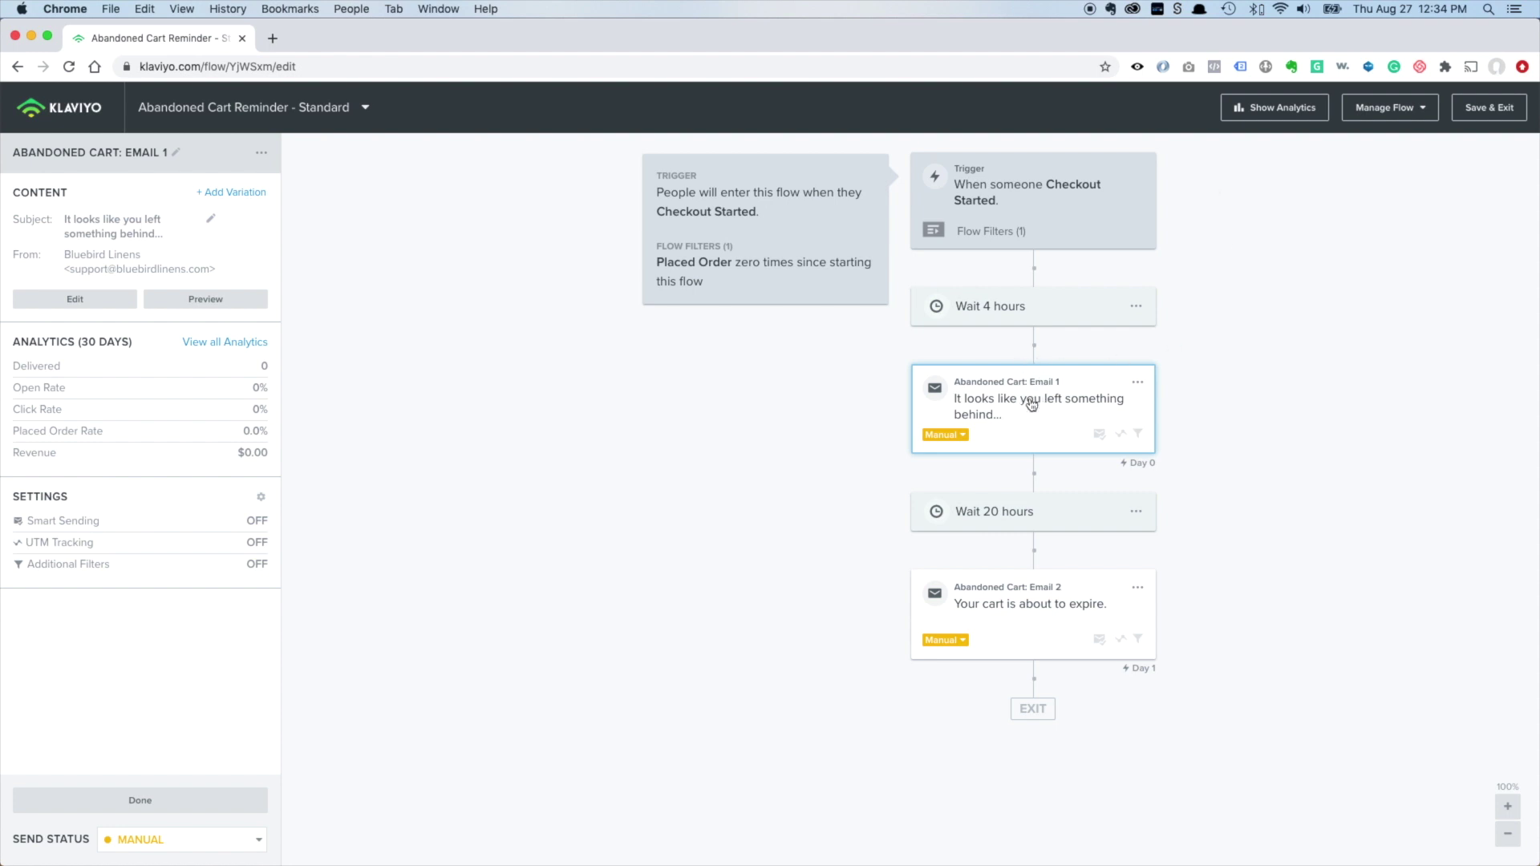
{"action": "left_click", "coordinate": [932, 235]}
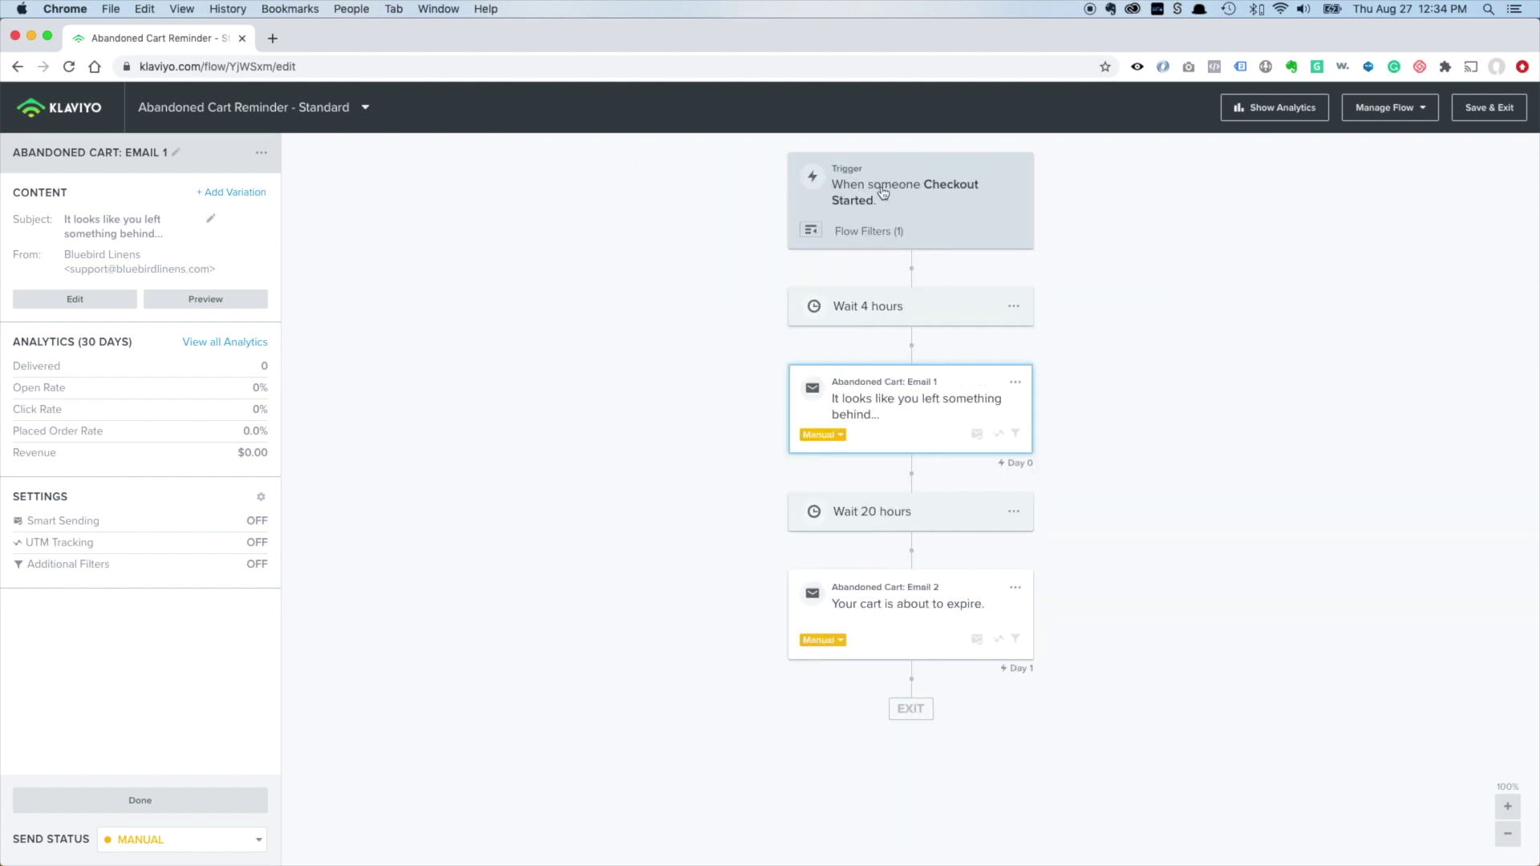
Set the time delay before the first email to 1 hour and save it
{"action": "left_click", "coordinate": [883, 313]}
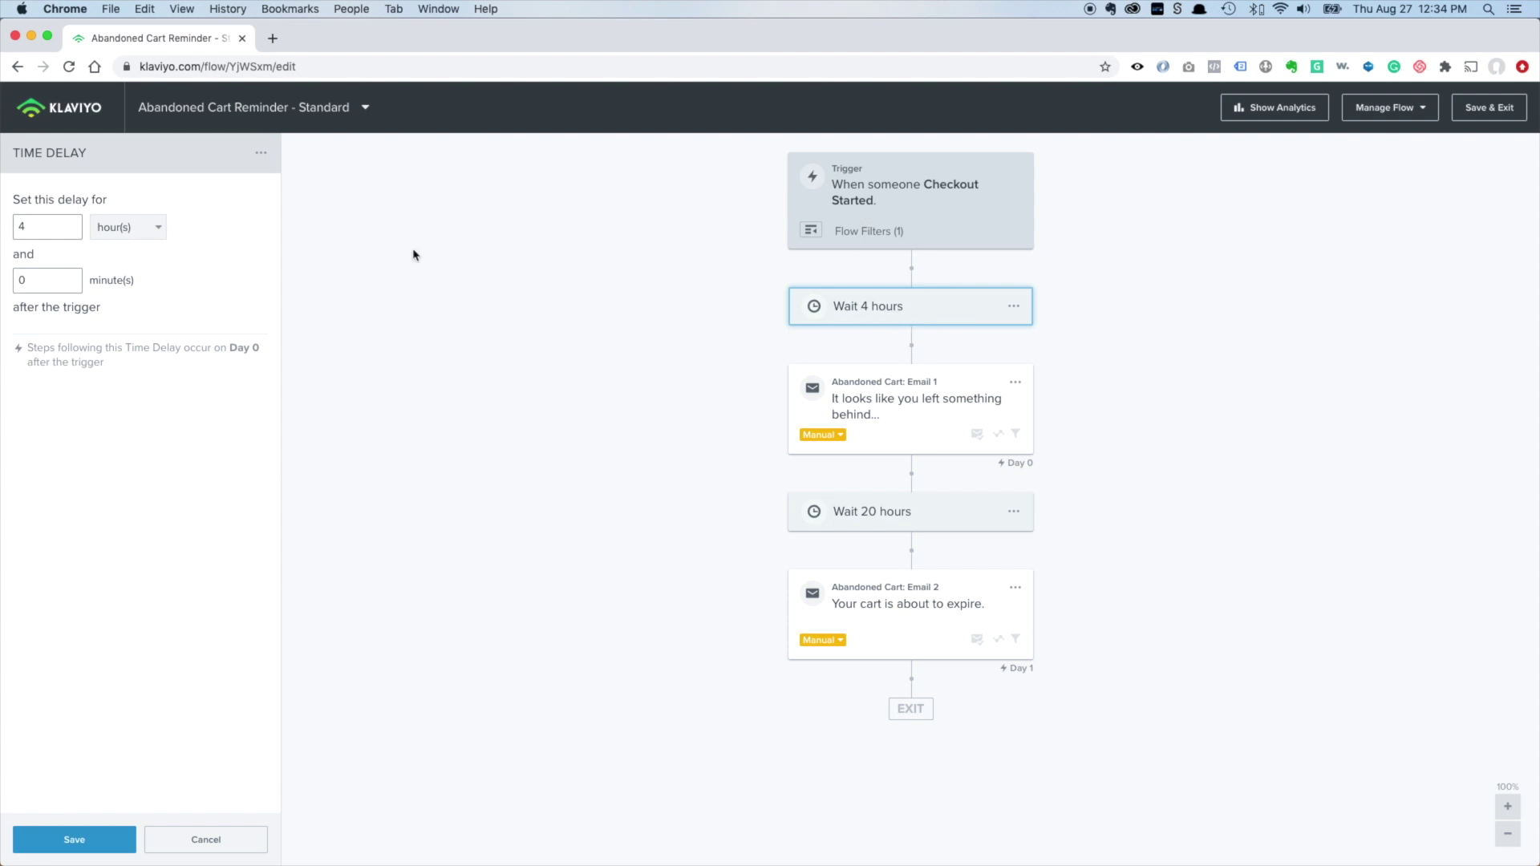
{"action": "left_click", "coordinate": [49, 224]}
{"action": "type", "text": "1"}
{"action": "left_click", "coordinate": [118, 830]}
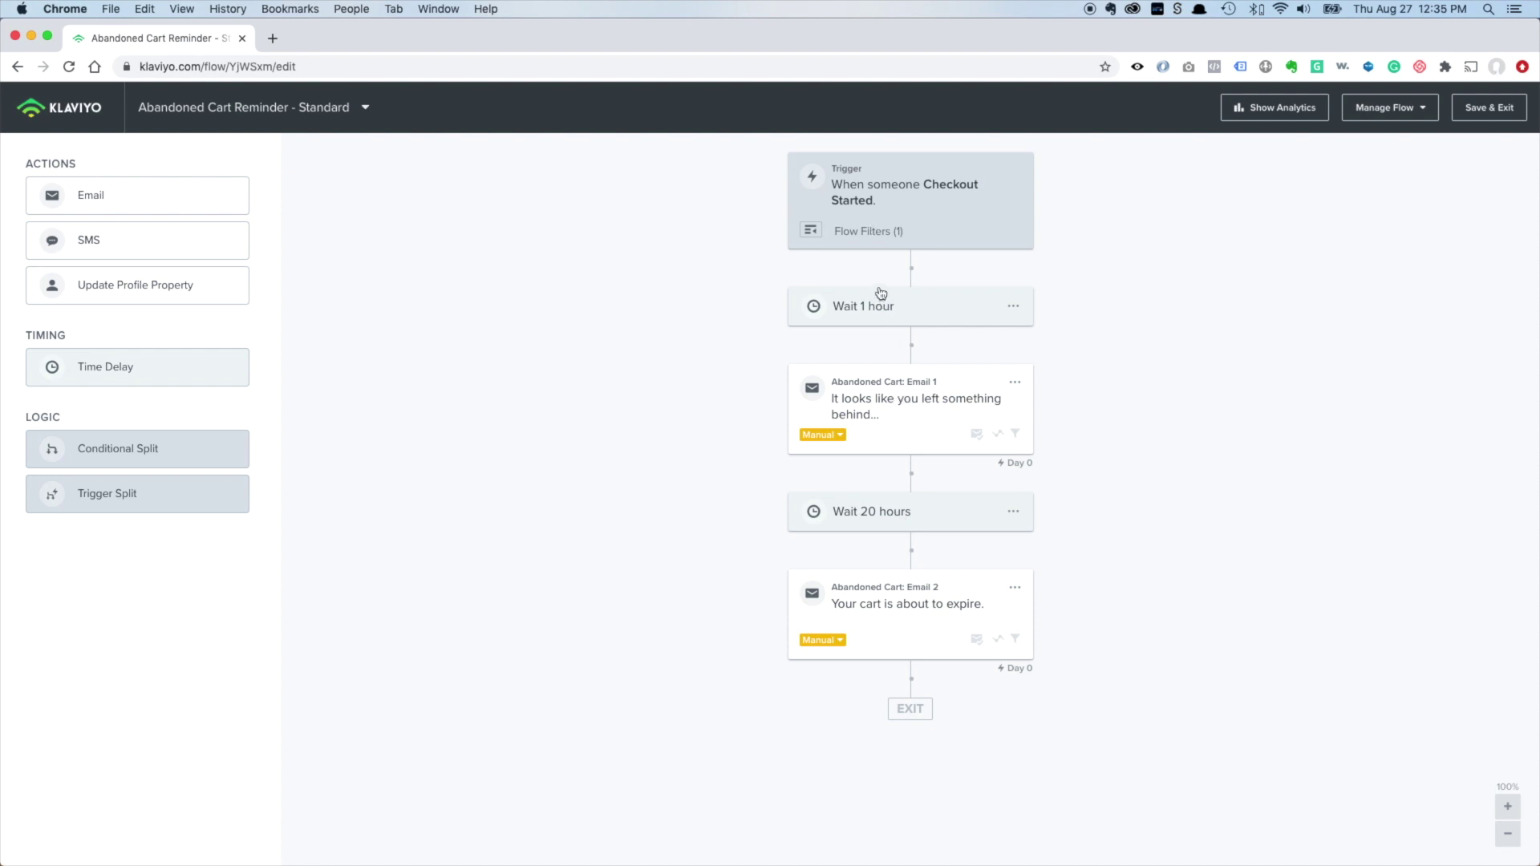
Rename the first email in the flow as Reminder
{"action": "left_click", "coordinate": [904, 410]}
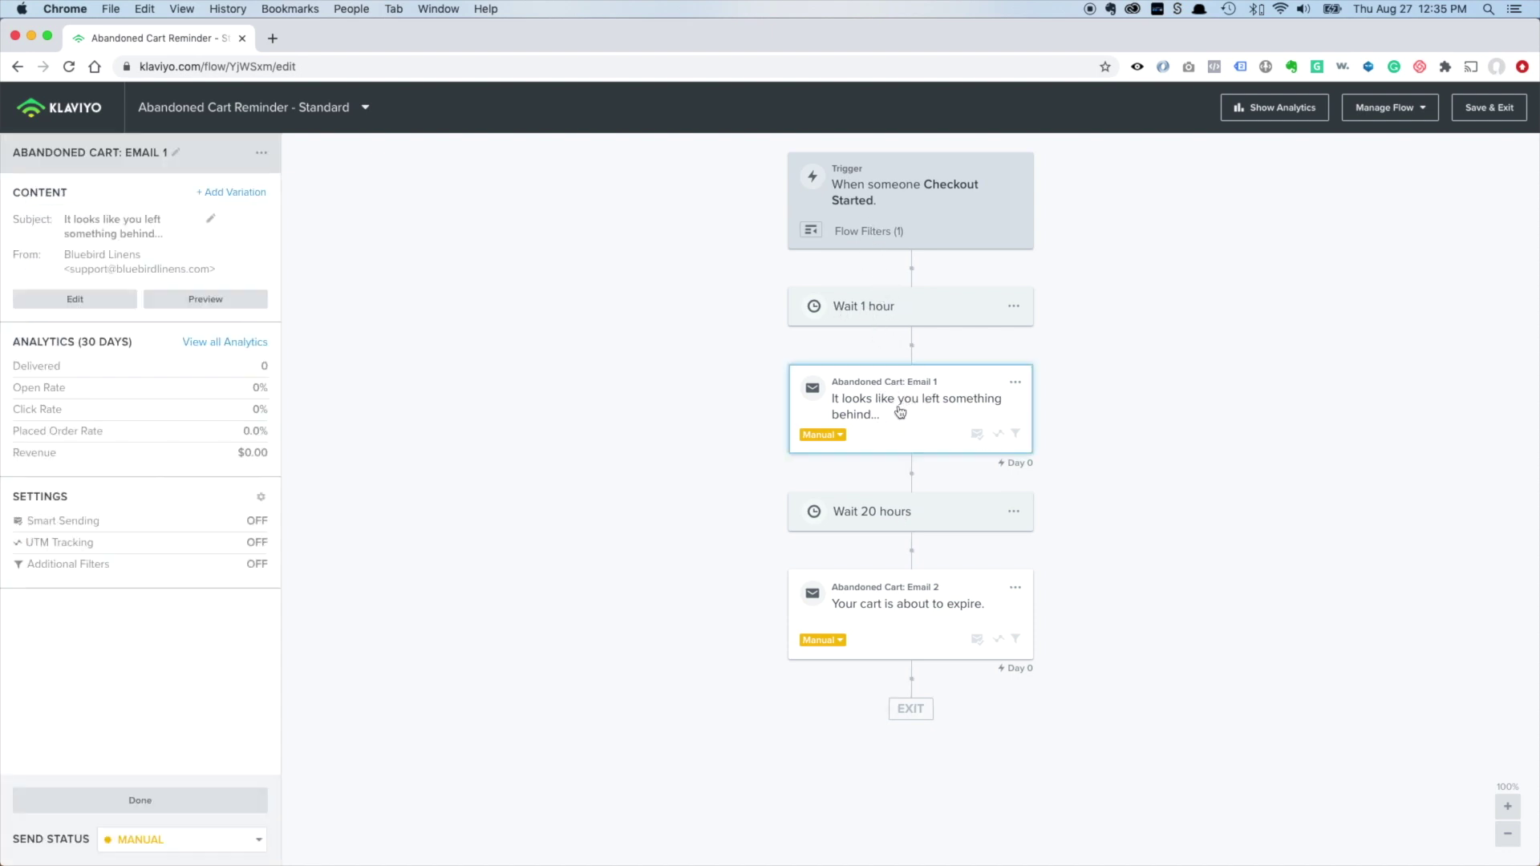
{"action": "left_click", "coordinate": [175, 152]}
{"action": "triple_click", "coordinate": [171, 162]}
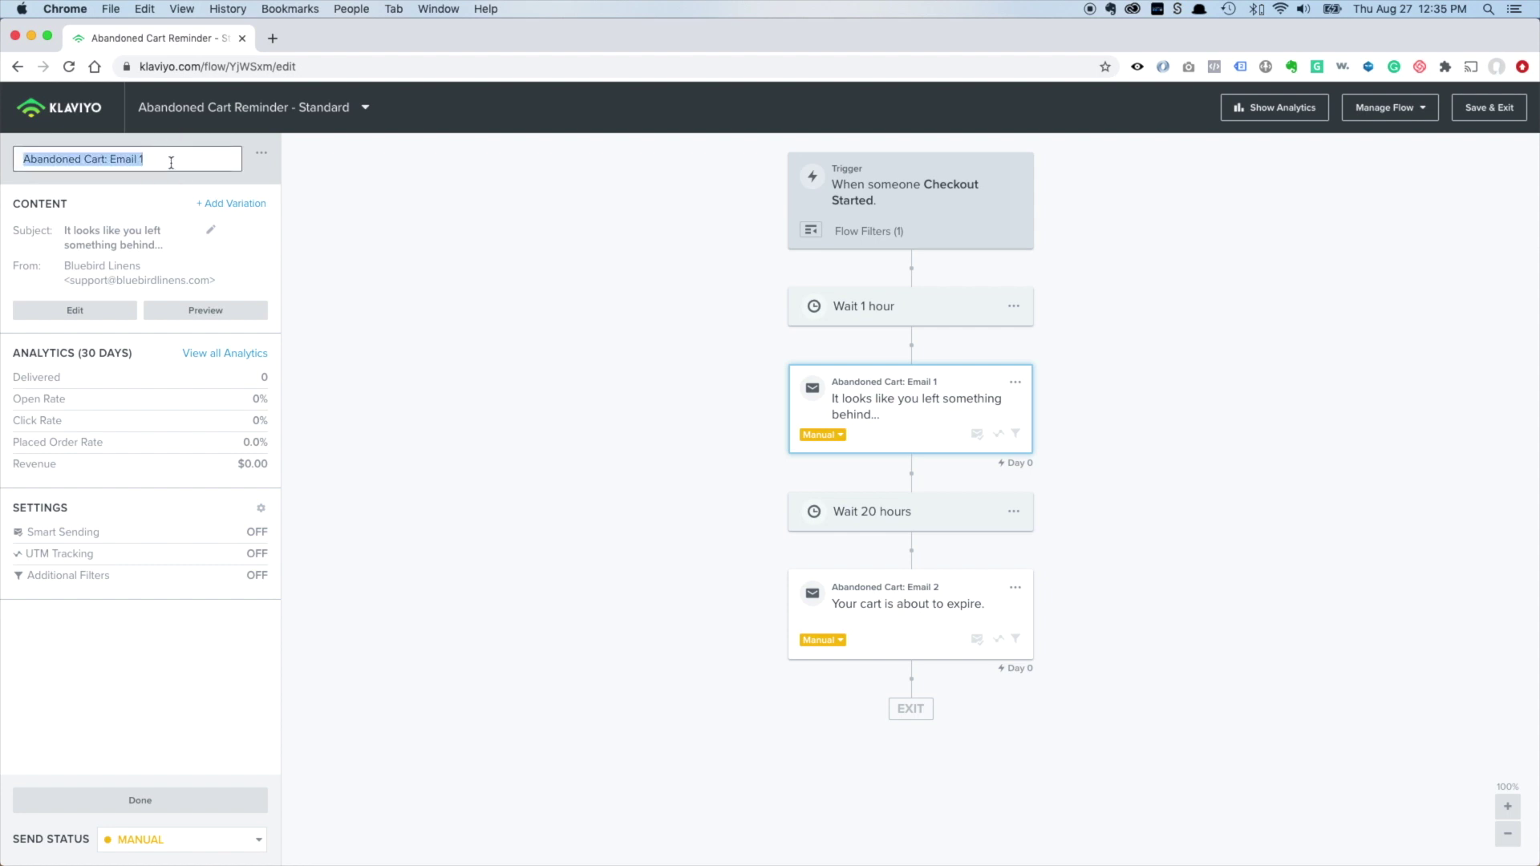
{"action": "type", "text": "Remind"}
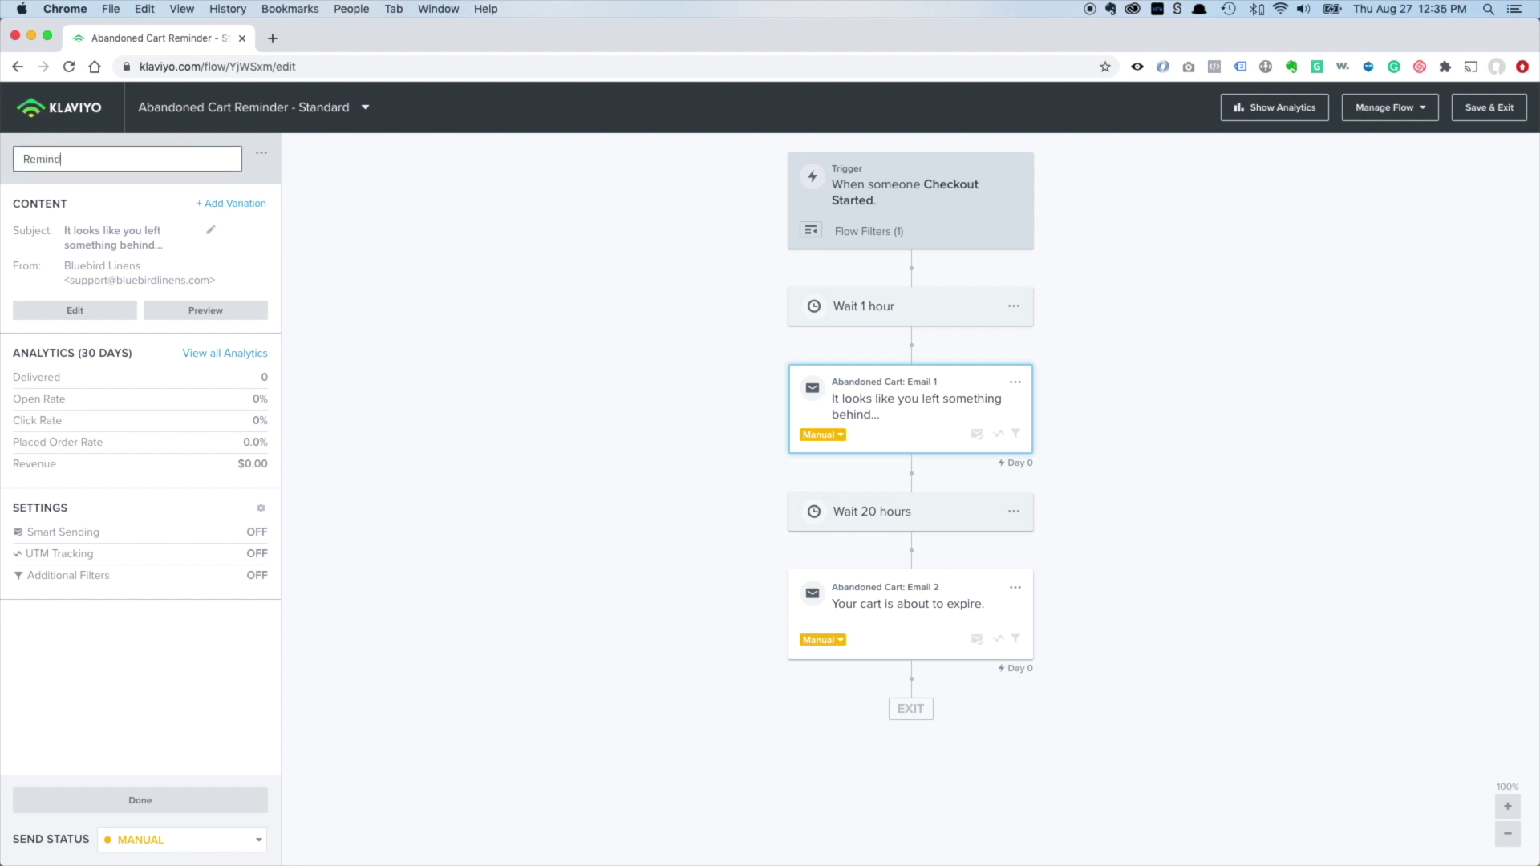
{"action": "type", "text": "er"}
{"action": "key", "text": "Return"}
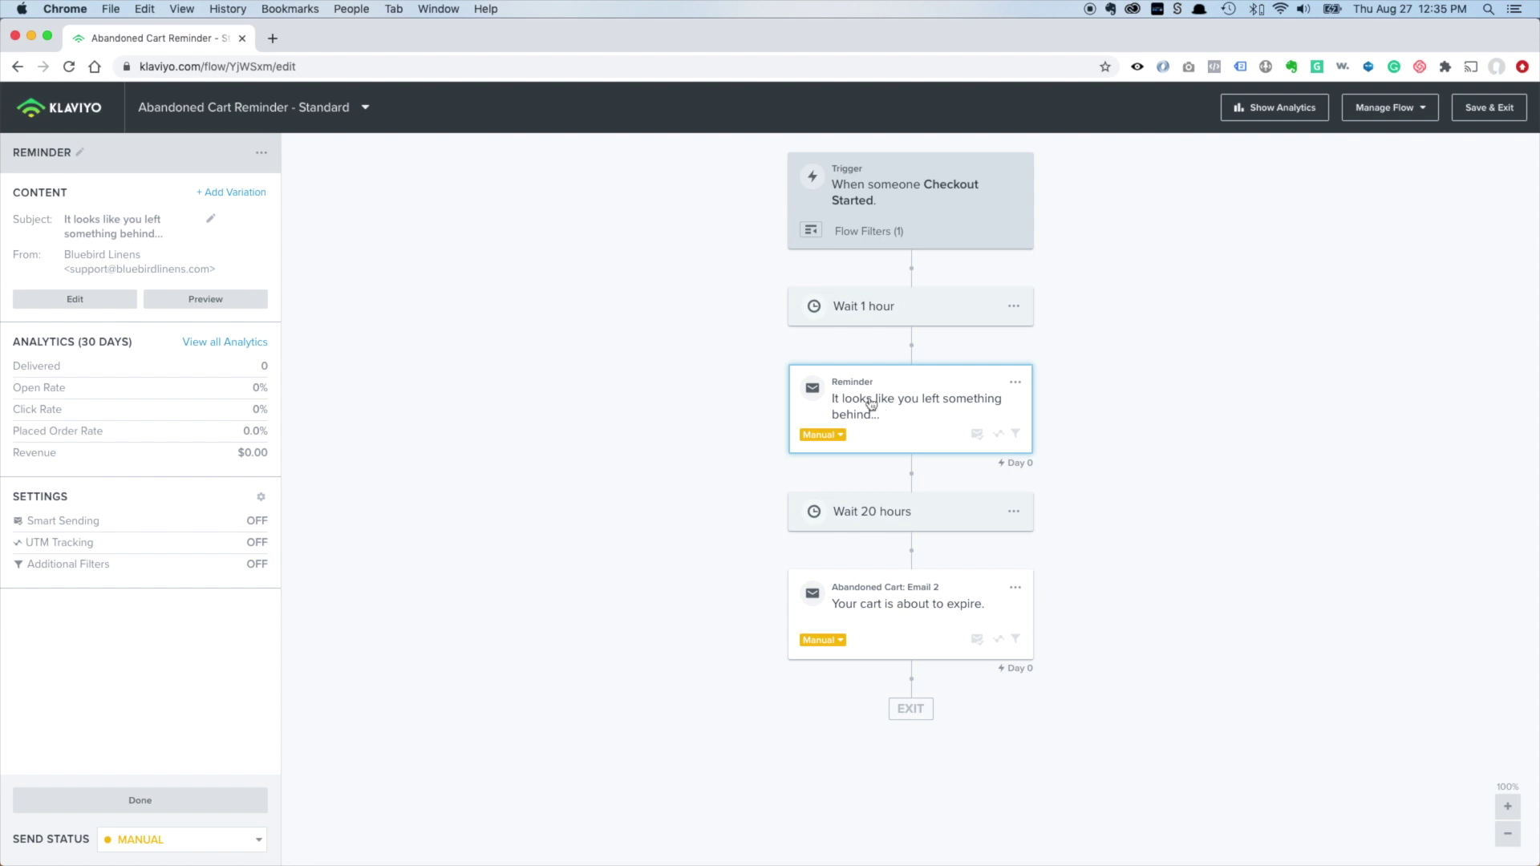
Rename the second email in the flow as Urgency & Scarcity
{"action": "left_click", "coordinate": [883, 517]}
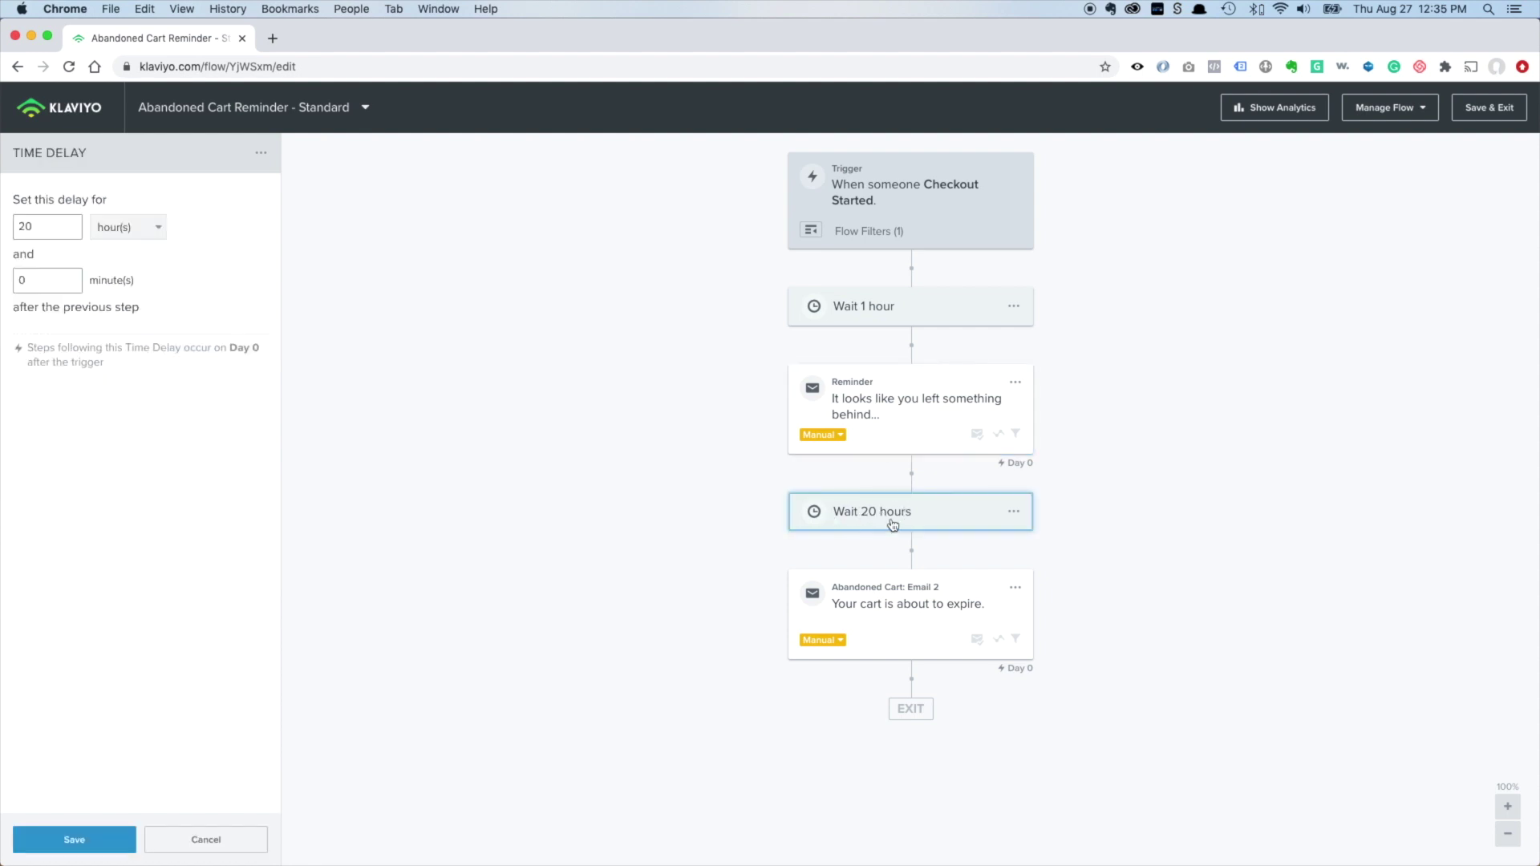
{"action": "left_click", "coordinate": [904, 614]}
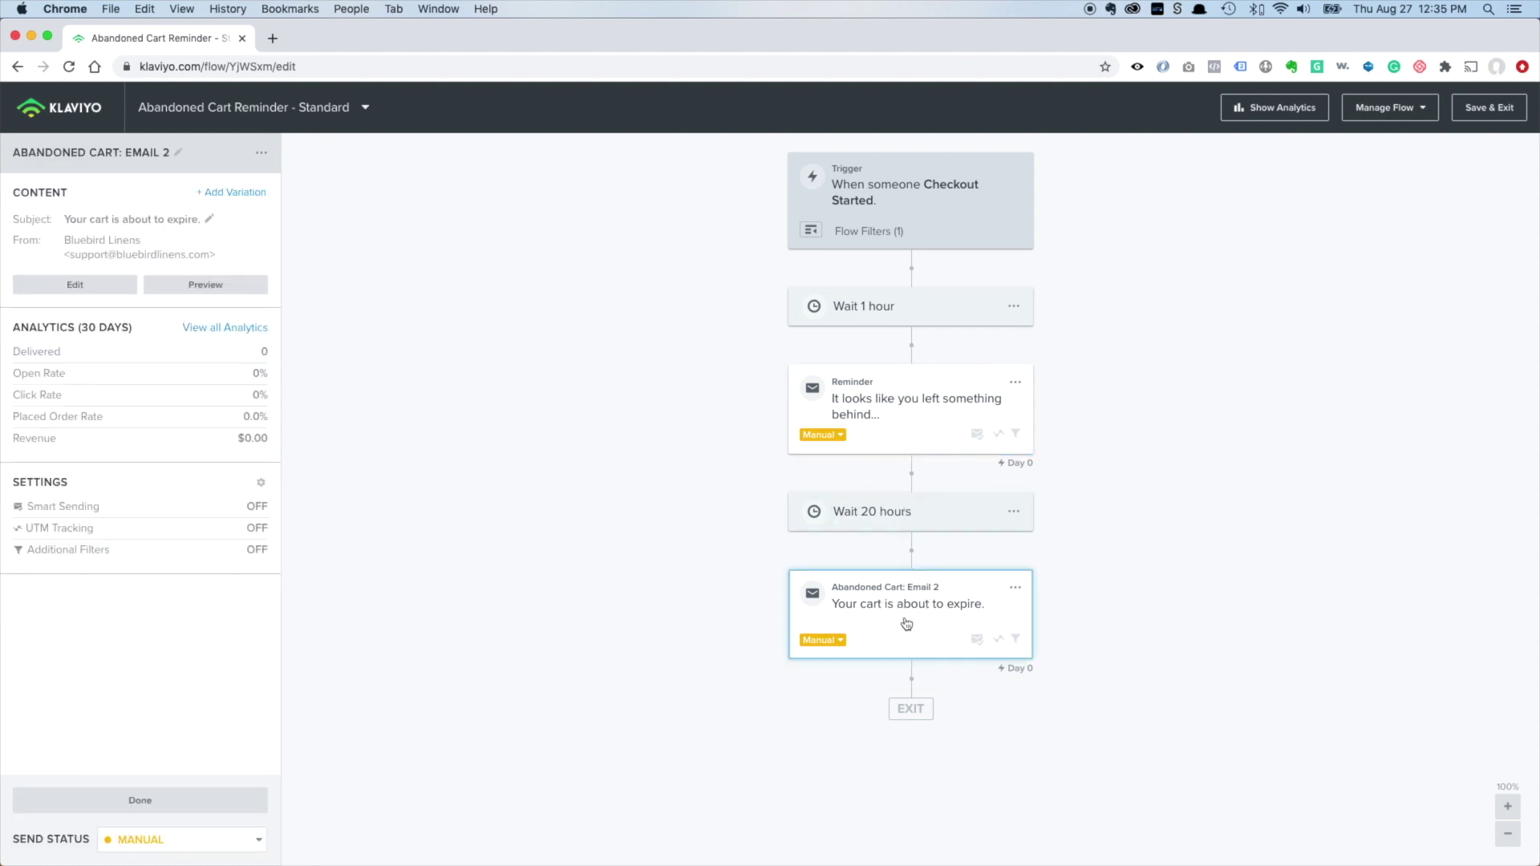
{"action": "left_click", "coordinate": [178, 153]}
{"action": "left_click_drag", "start_coordinate": [162, 159], "coordinate": [11, 163]}
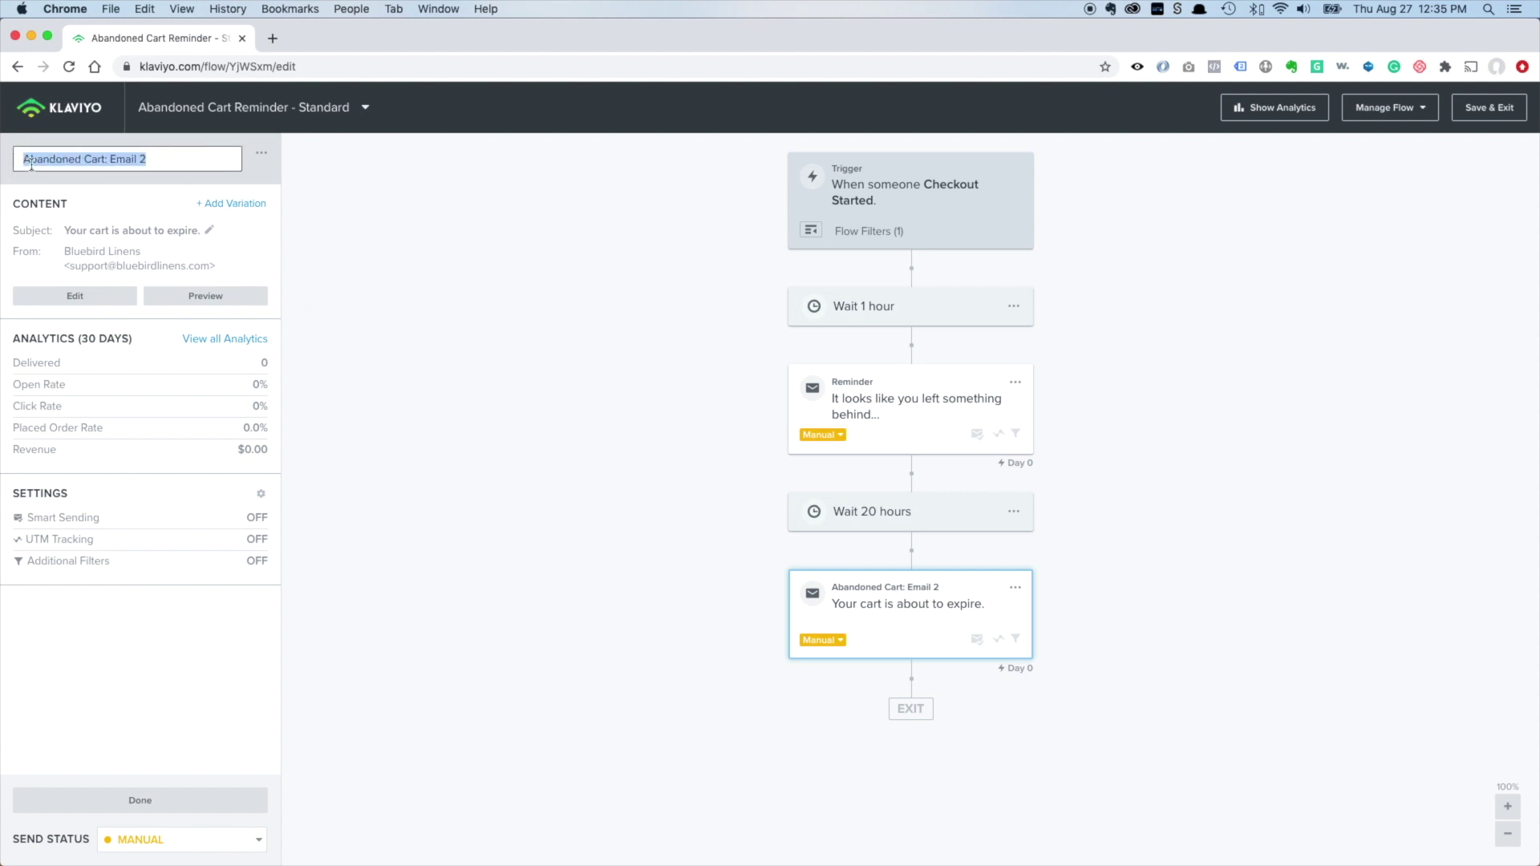
{"action": "type", "text": "Urgency & Sc"}
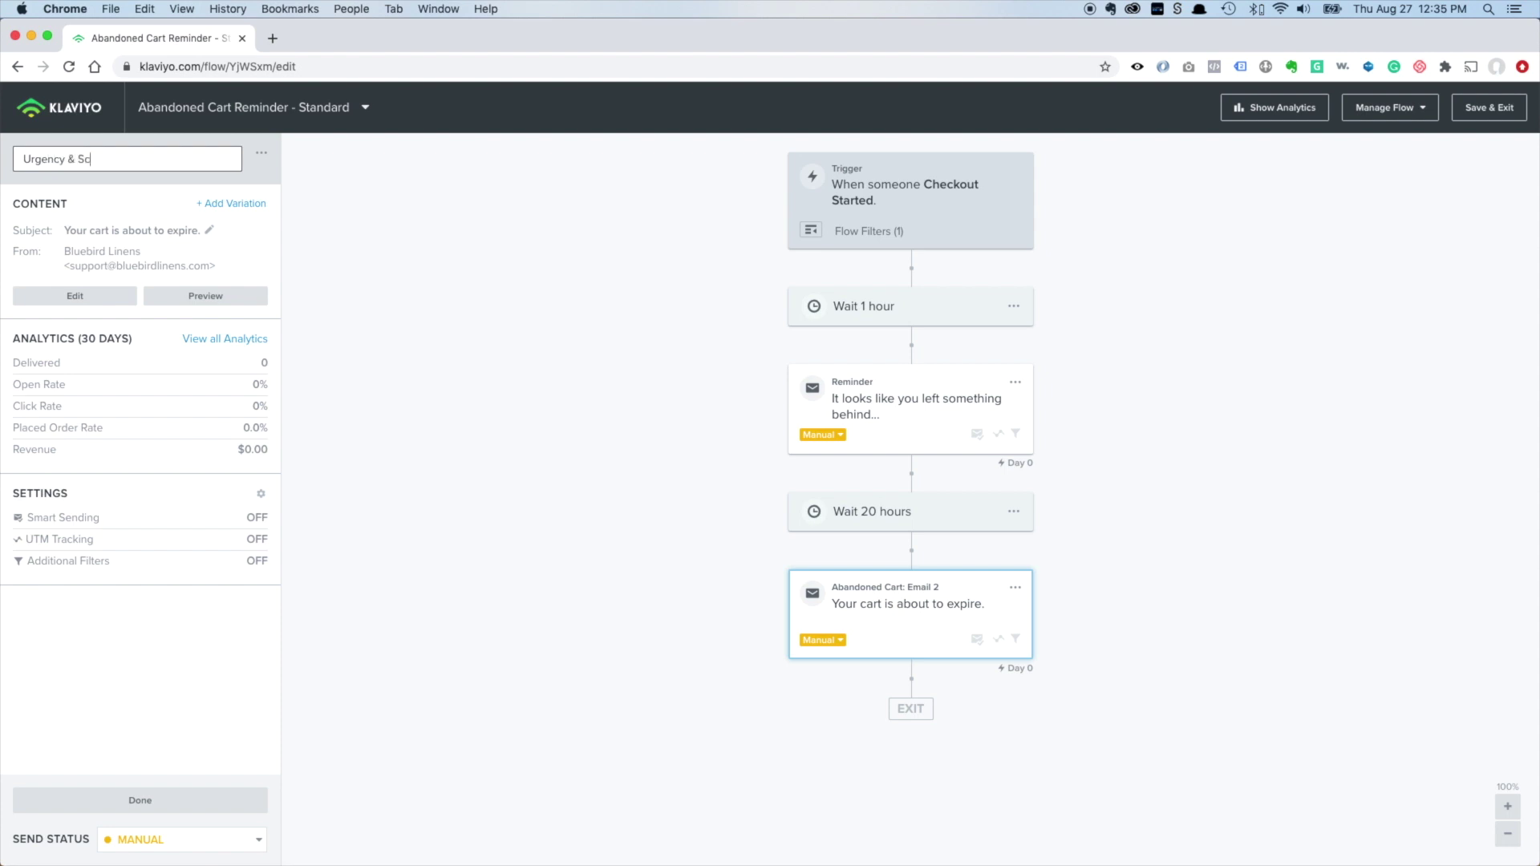
{"action": "type", "text": "arcity"}
{"action": "key", "text": "Return"}
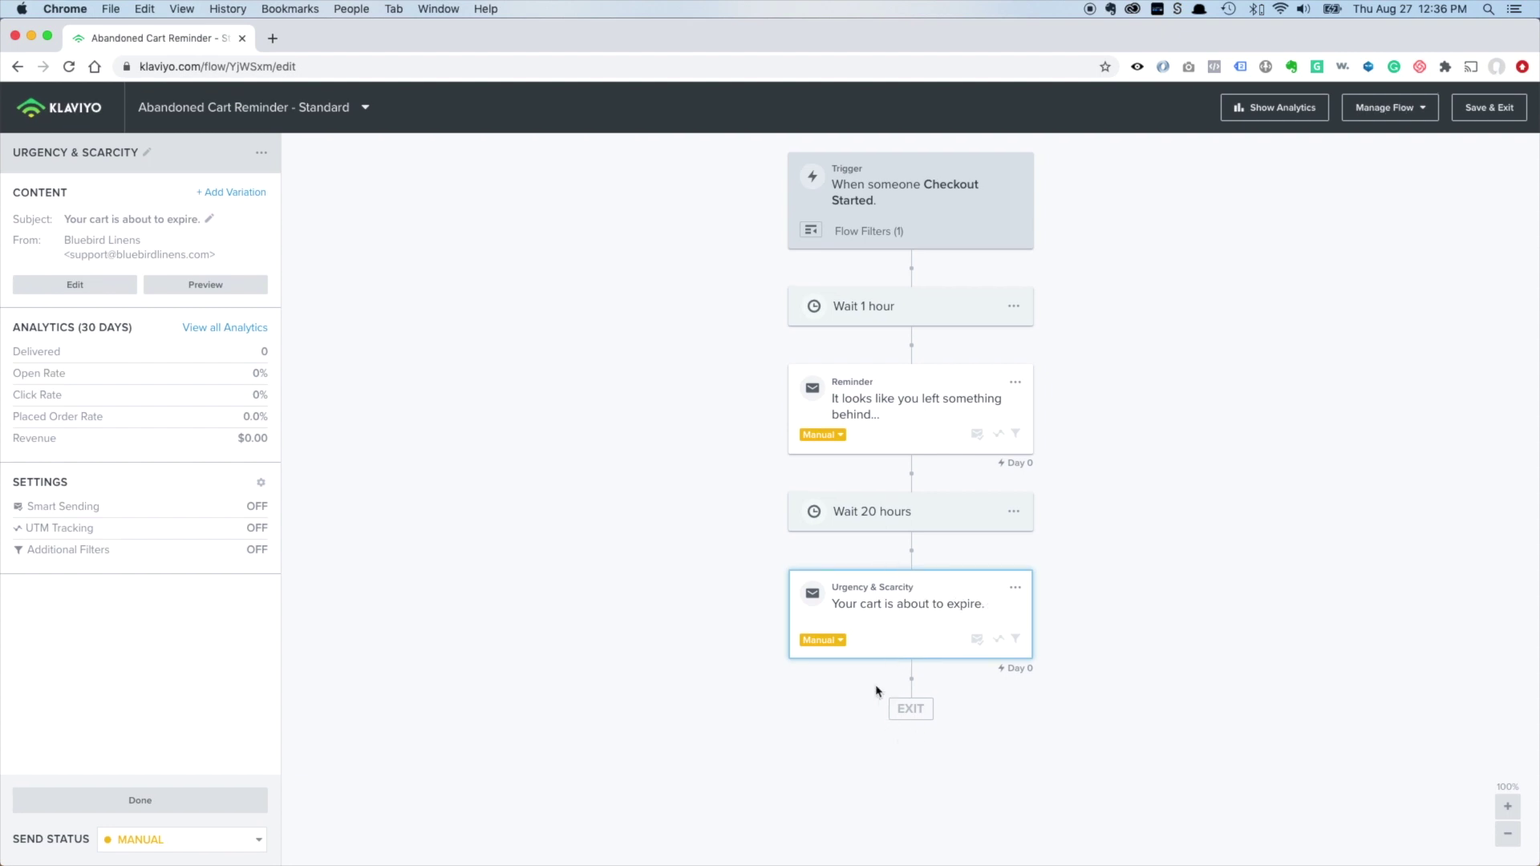
{"action": "left_click", "coordinate": [532, 481]}
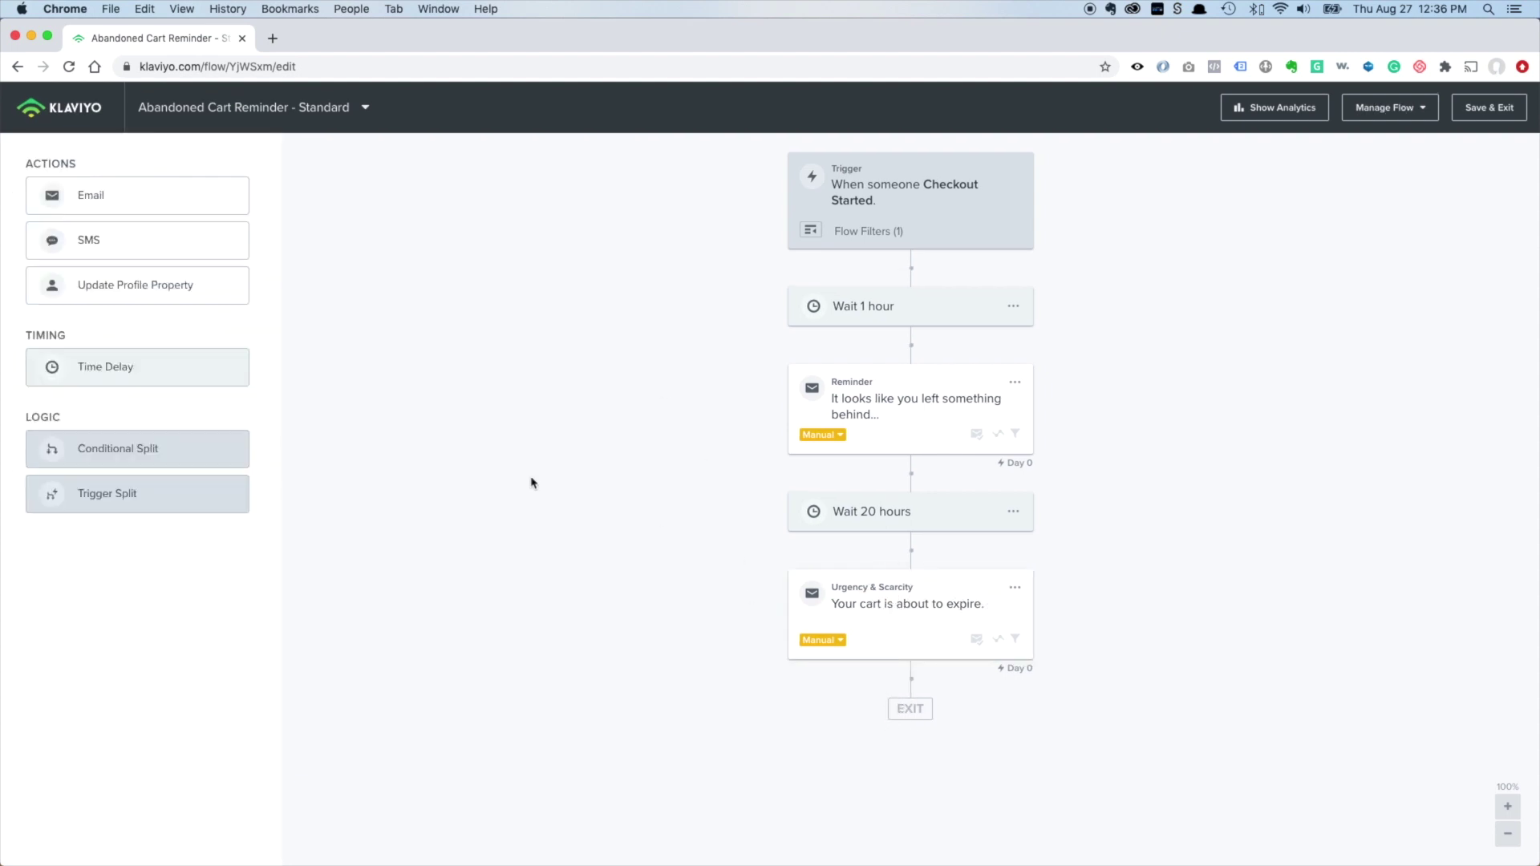
{"action": "mouse_move", "coordinate": [110, 362]}
{"action": "left_mouse_down"}
{"action": "mouse_move", "coordinate": [749, 615]}
{"action": "mouse_move", "coordinate": [39, 329]}
{"action": "mouse_move", "coordinate": [96, 361]}
{"action": "left_mouse_up"}
{"action": "left_click", "coordinate": [1015, 513]}
{"action": "left_click", "coordinate": [952, 519]}
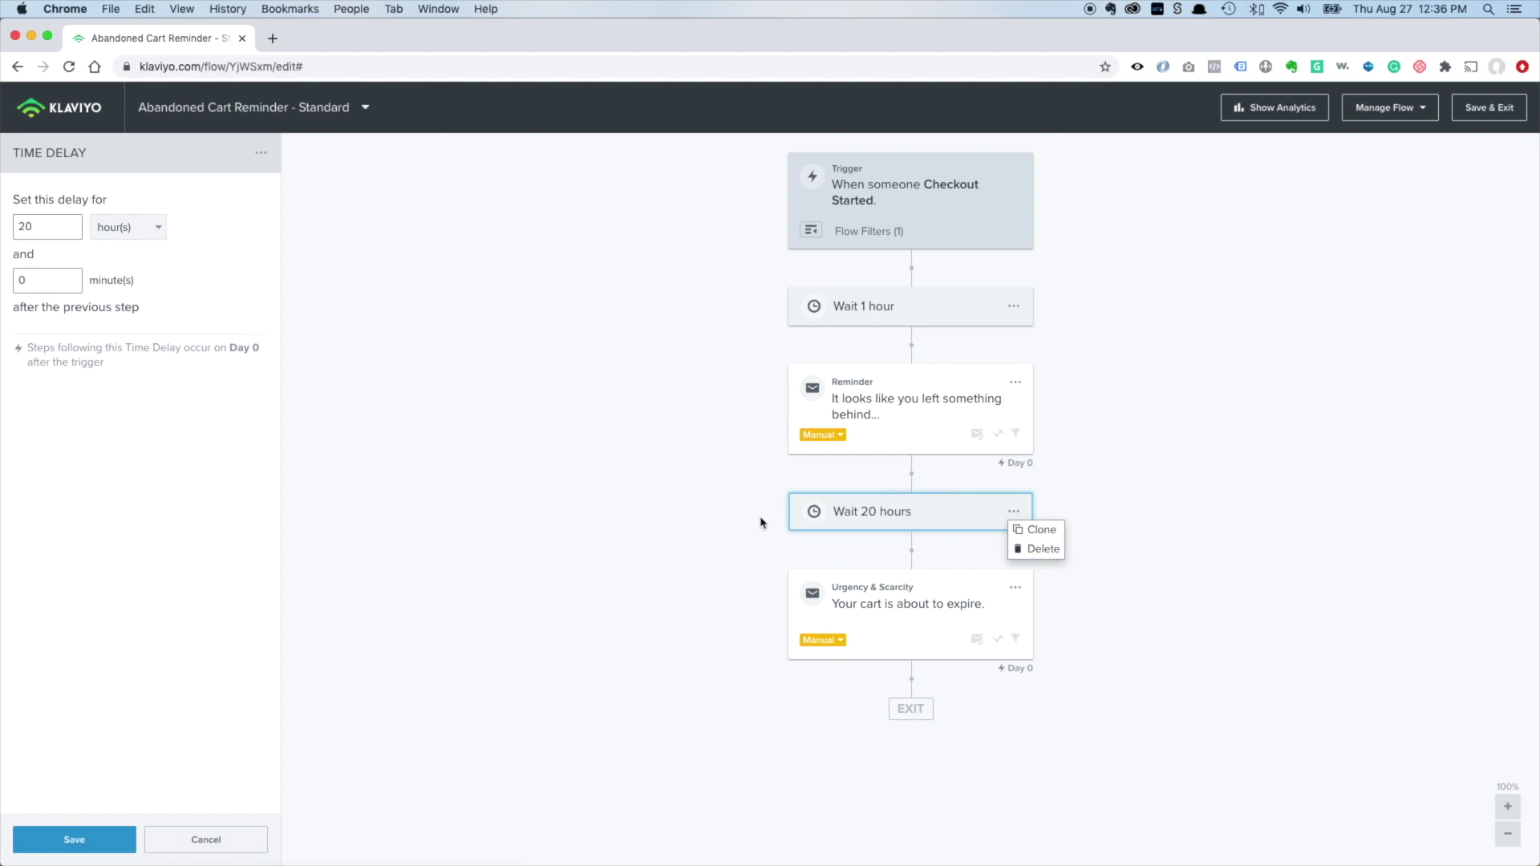
{"action": "left_click", "coordinate": [770, 512]}
Add a time delay after the Urgency & Scarcity email, set it to 1 day and save it
{"action": "left_click_drag", "start_coordinate": [144, 364], "coordinate": [928, 714]}
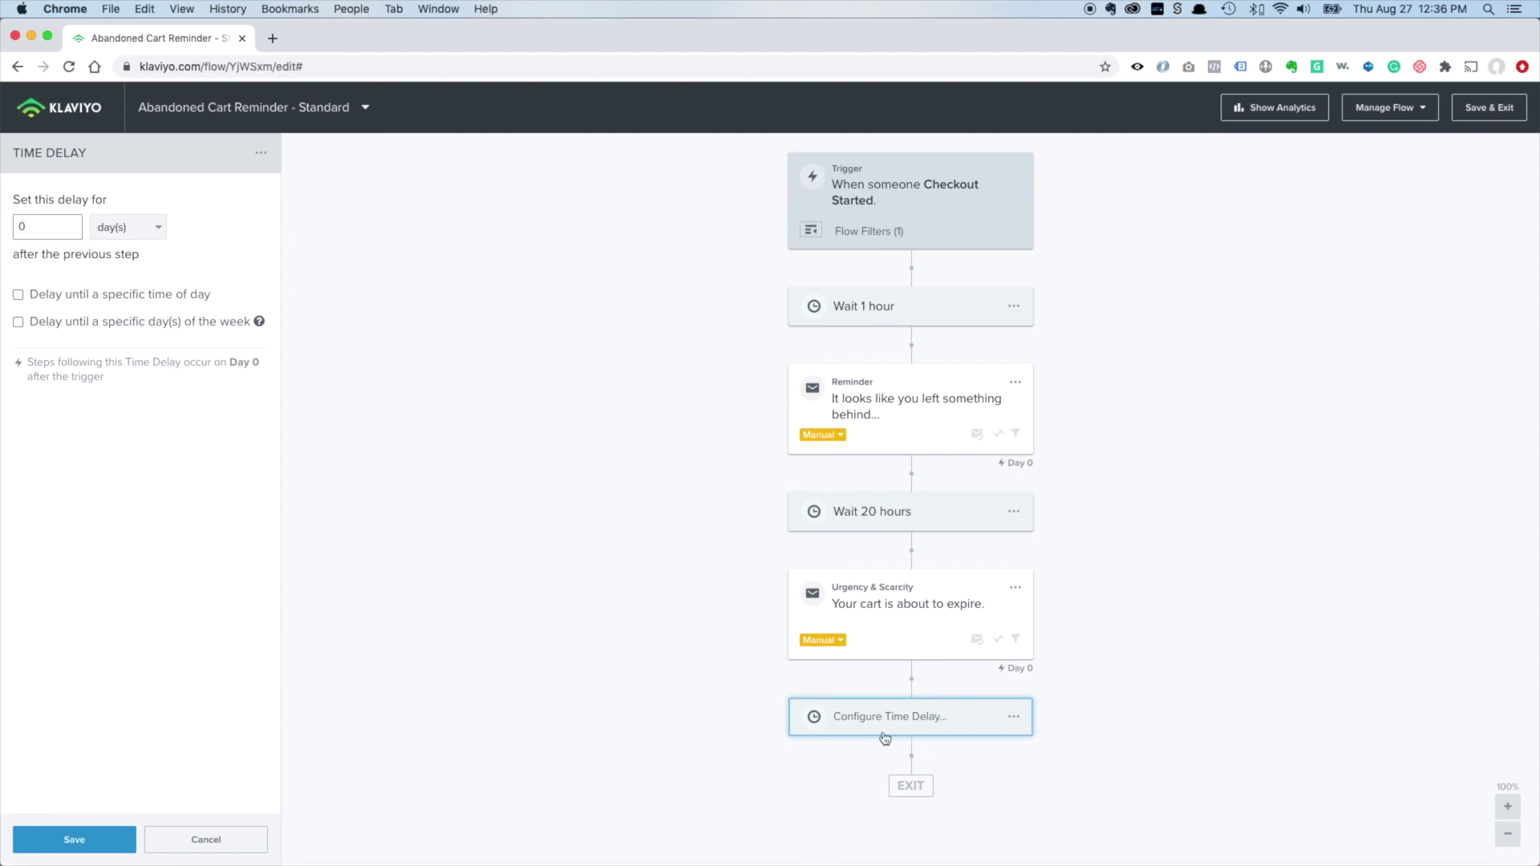
{"action": "left_click", "coordinate": [29, 233]}
{"action": "left_click", "coordinate": [76, 839]}
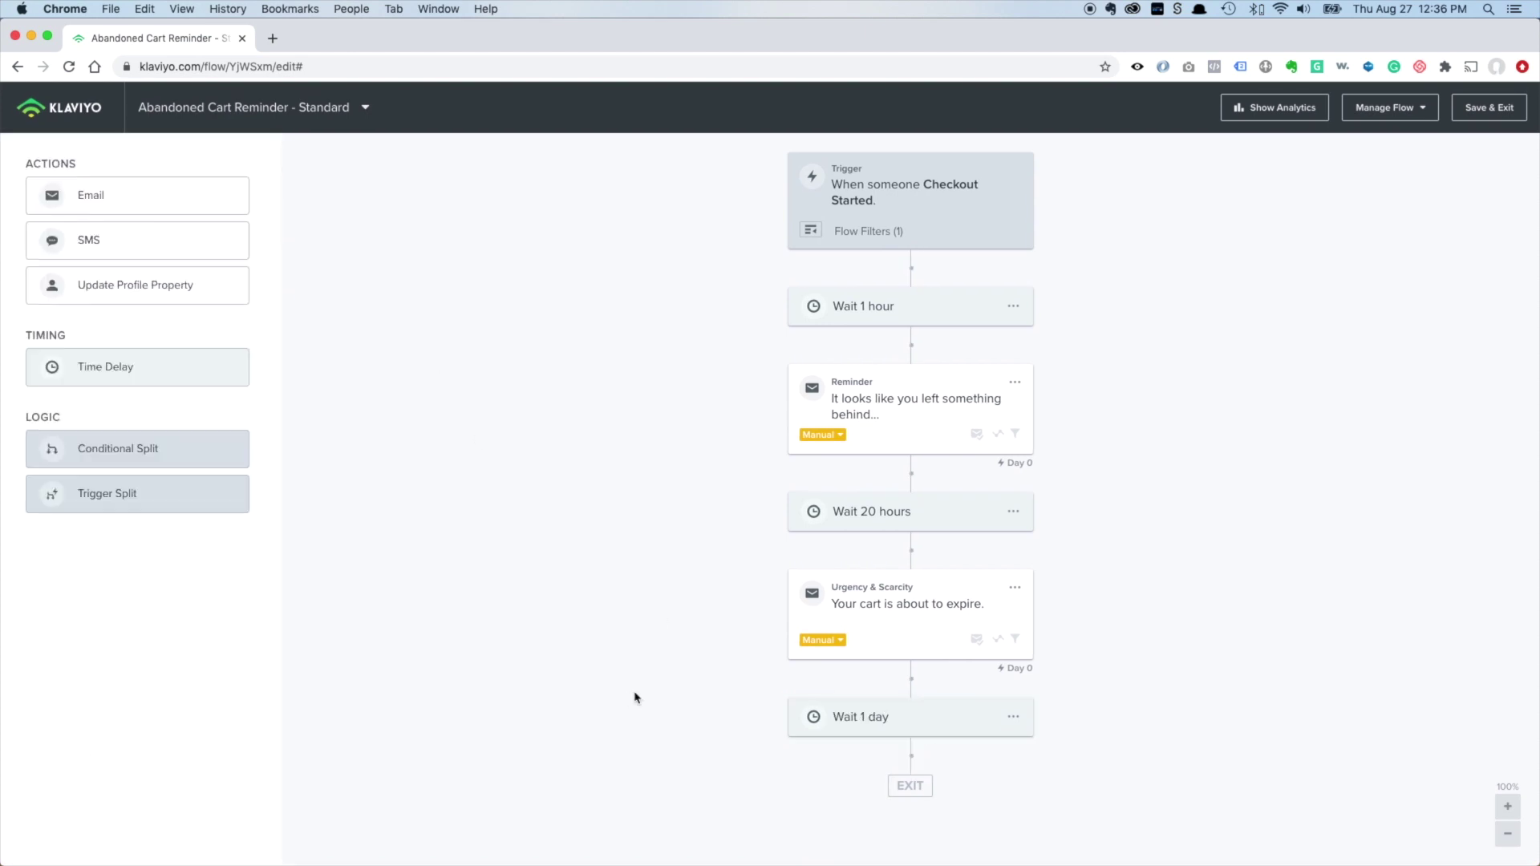
Clone the Urgency & Scarcity email and move the copy below the 1-day delay at the end of the flow
{"action": "left_click", "coordinate": [939, 611]}
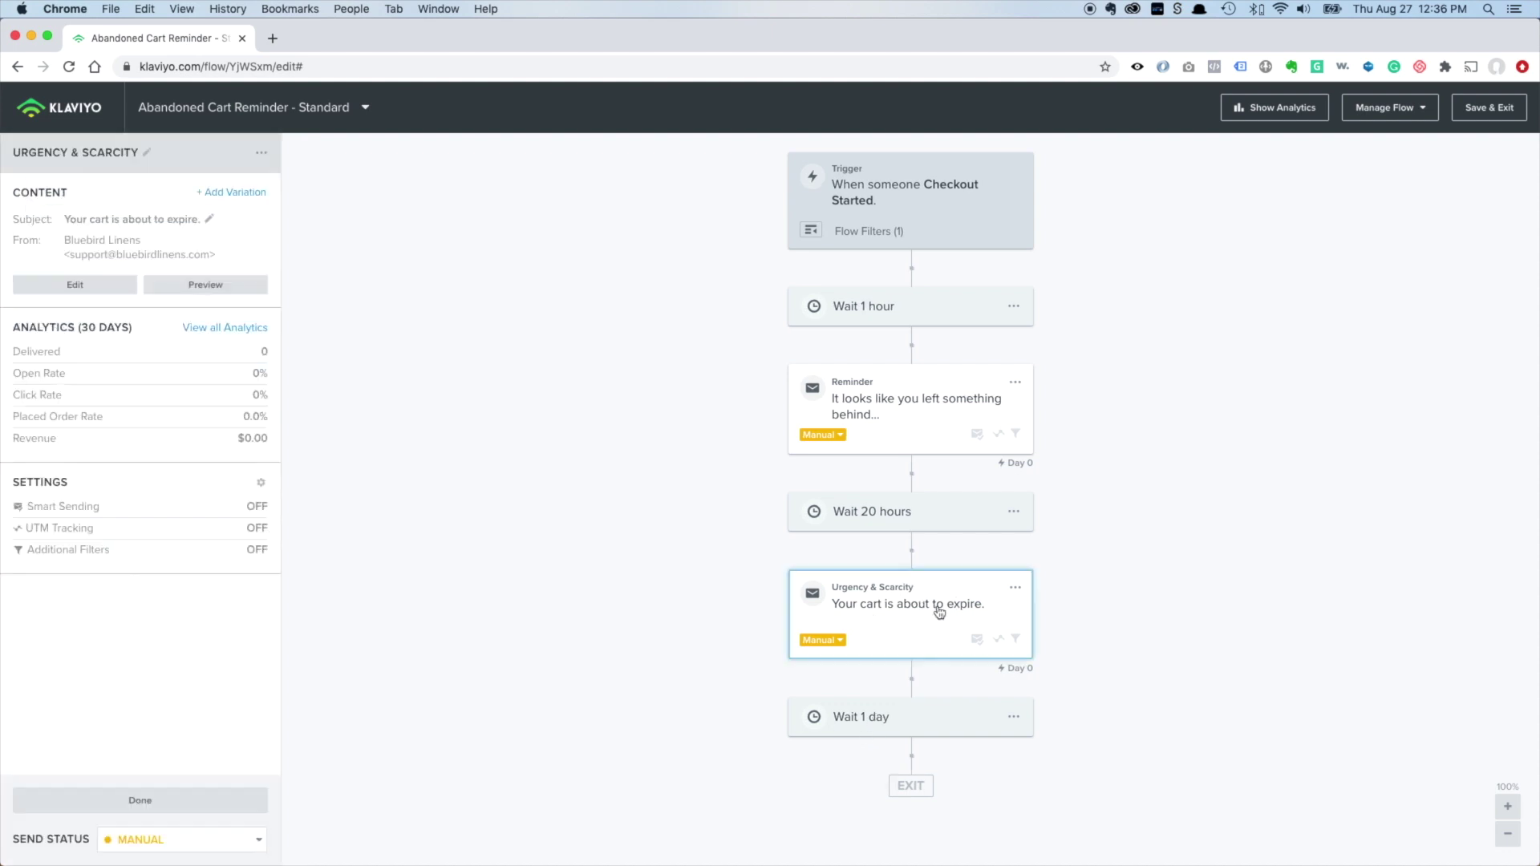
{"action": "left_click", "coordinate": [1014, 587]}
{"action": "left_click", "coordinate": [1041, 657]}
{"action": "scroll", "coordinate": [913, 626], "scroll_direction": "down", "scroll_amount": 2}
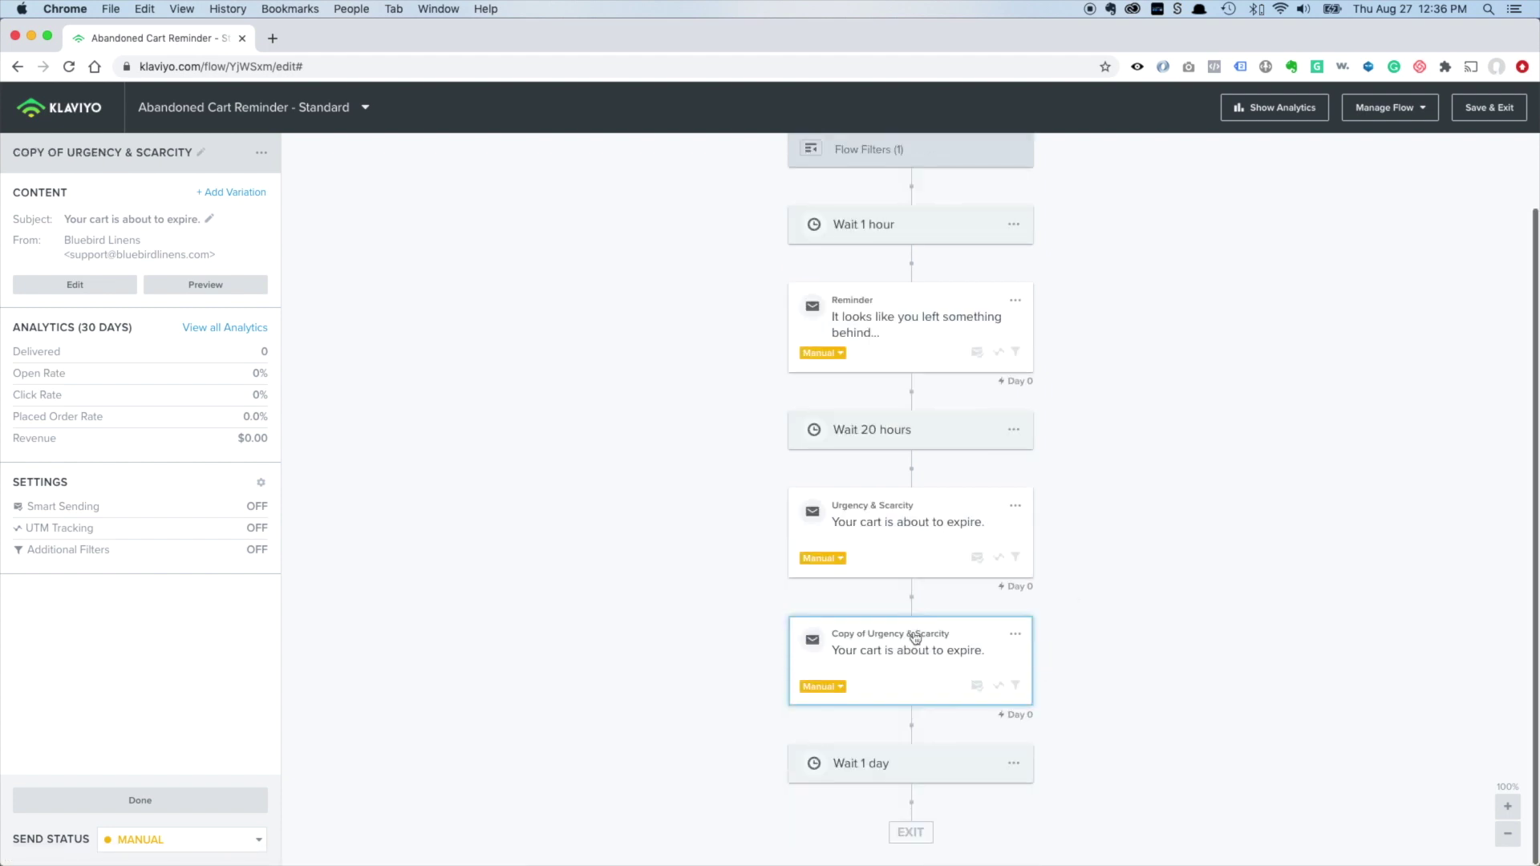
{"action": "left_click_drag", "start_coordinate": [913, 651], "coordinate": [917, 712]}
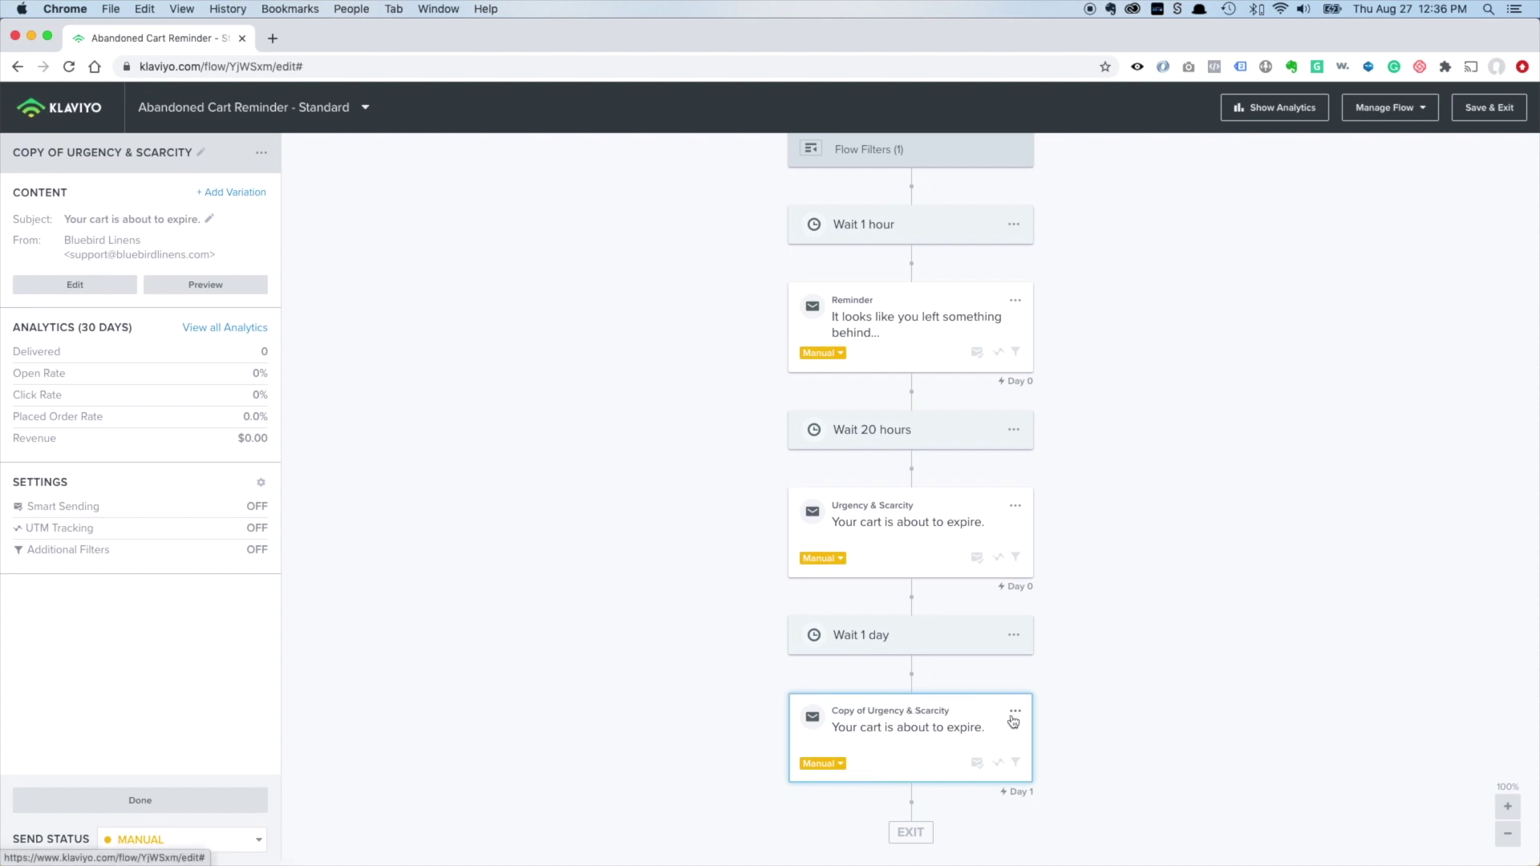
{"action": "scroll", "coordinate": [969, 658], "scroll_direction": "up", "scroll_amount": 2}
{"action": "scroll", "coordinate": [927, 676], "scroll_direction": "down", "scroll_amount": 2}
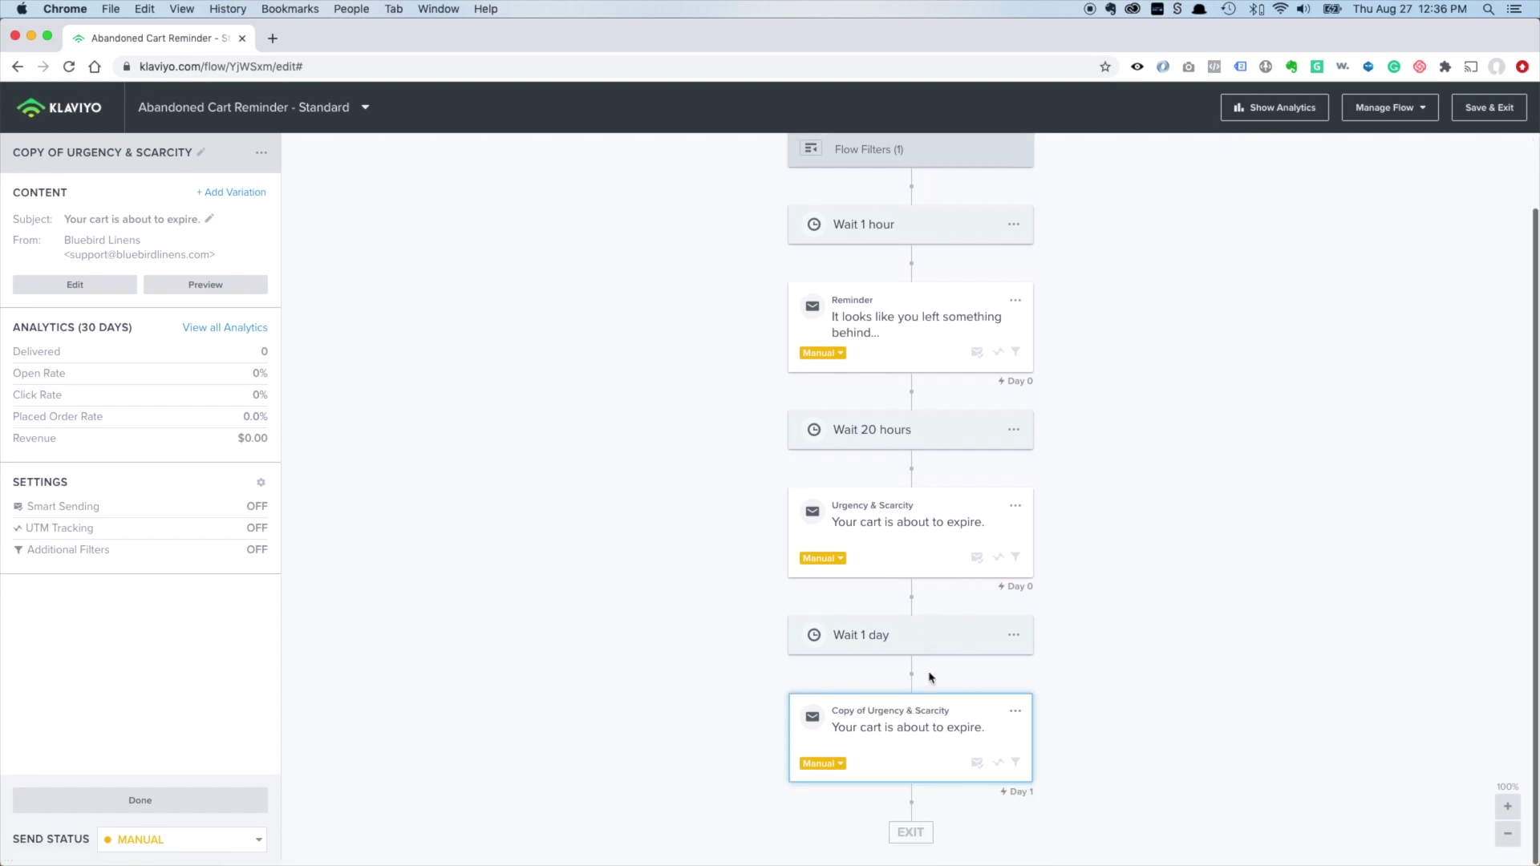
Rename the copied Urgency & Scarcity email at the end of the flow as Coupon Save 30%, expire 10 days
{"action": "left_click", "coordinate": [1015, 710]}
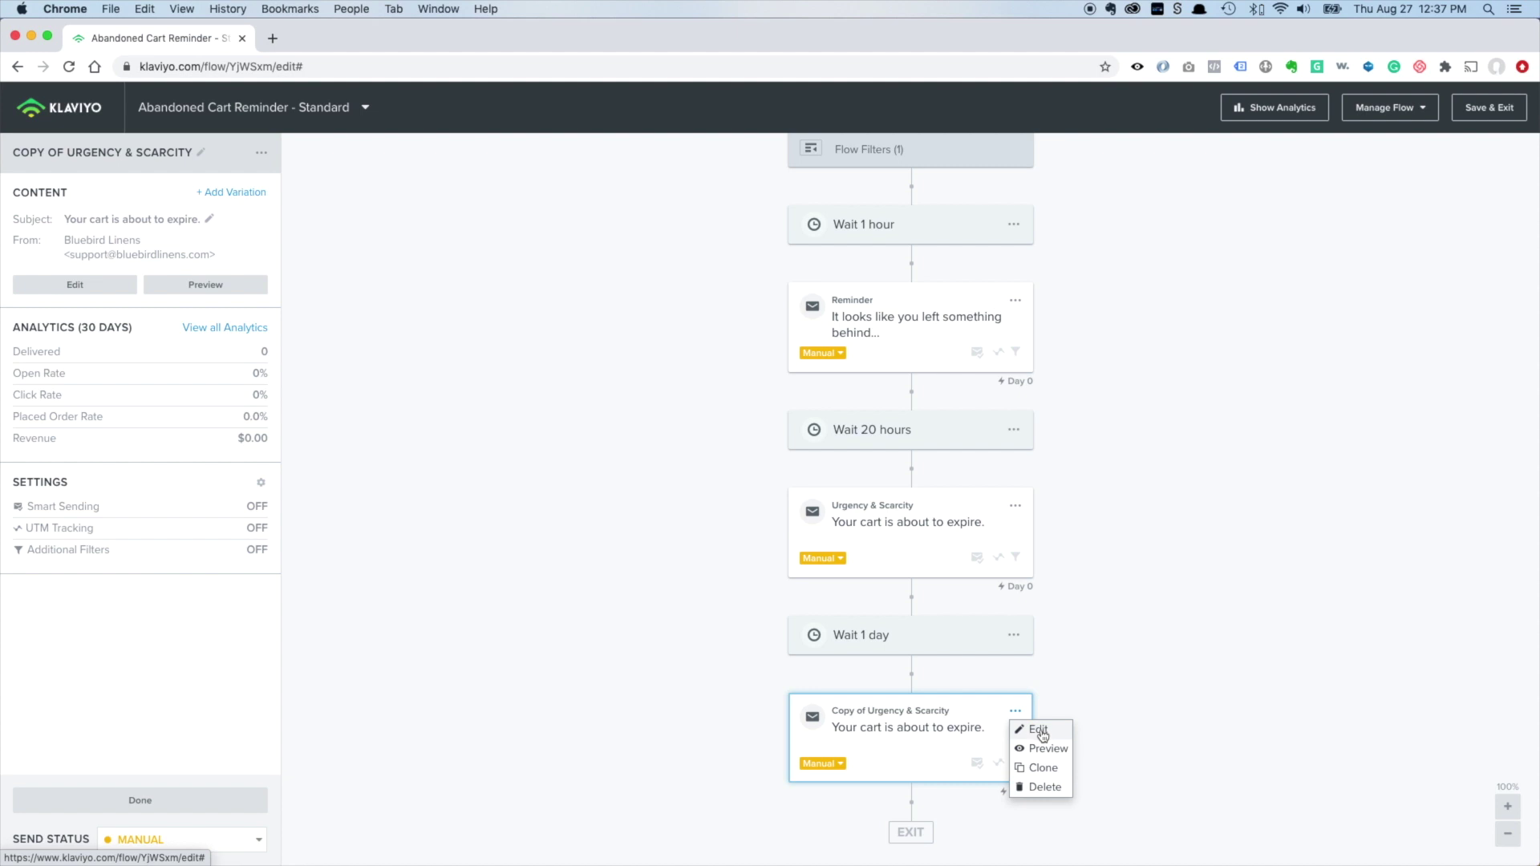
{"action": "left_click", "coordinate": [902, 726]}
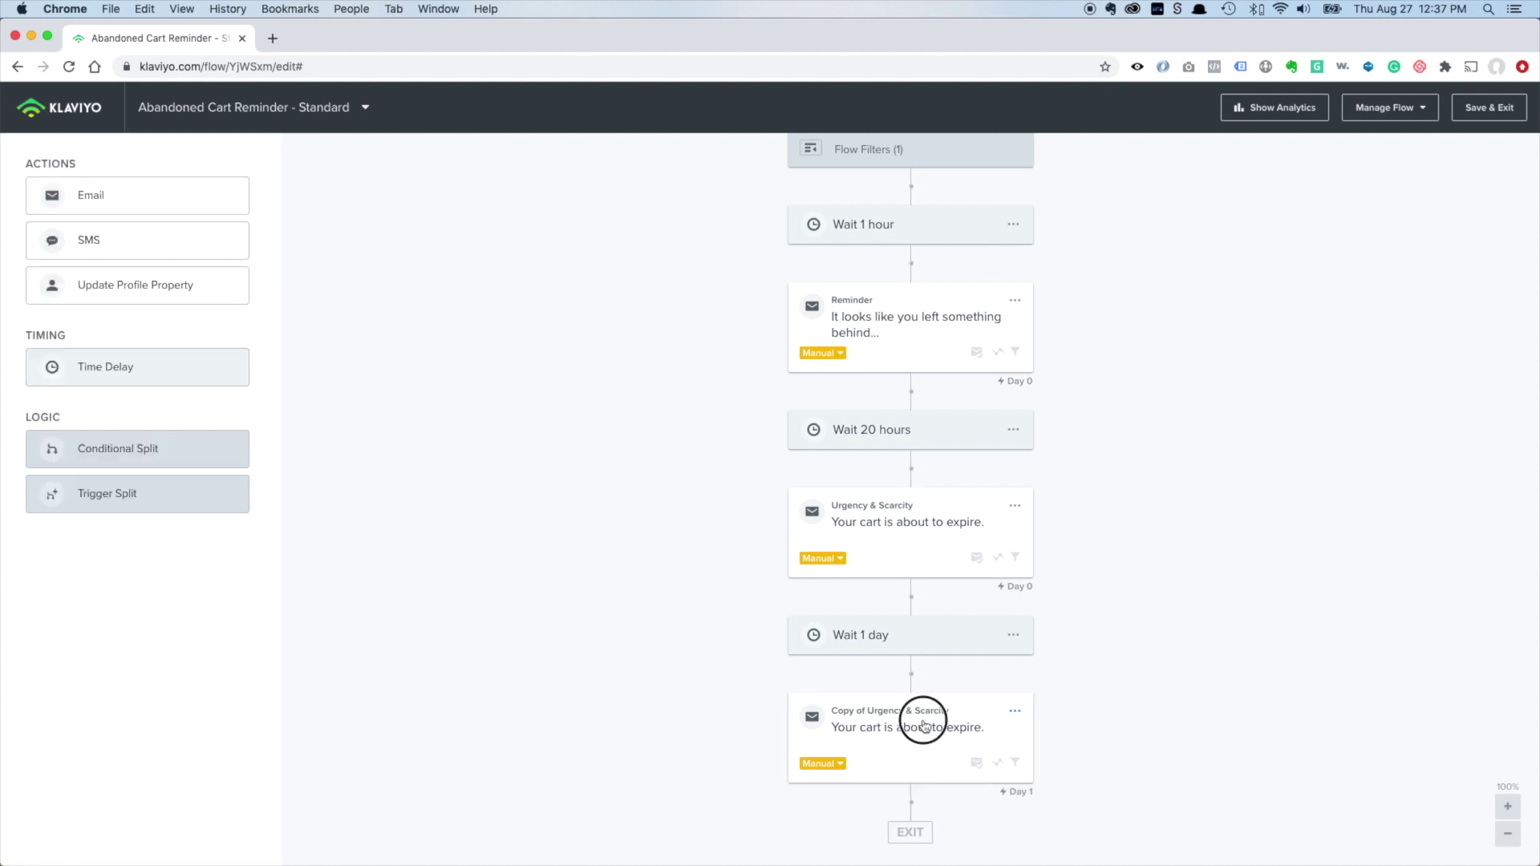
{"action": "left_click", "coordinate": [923, 725]}
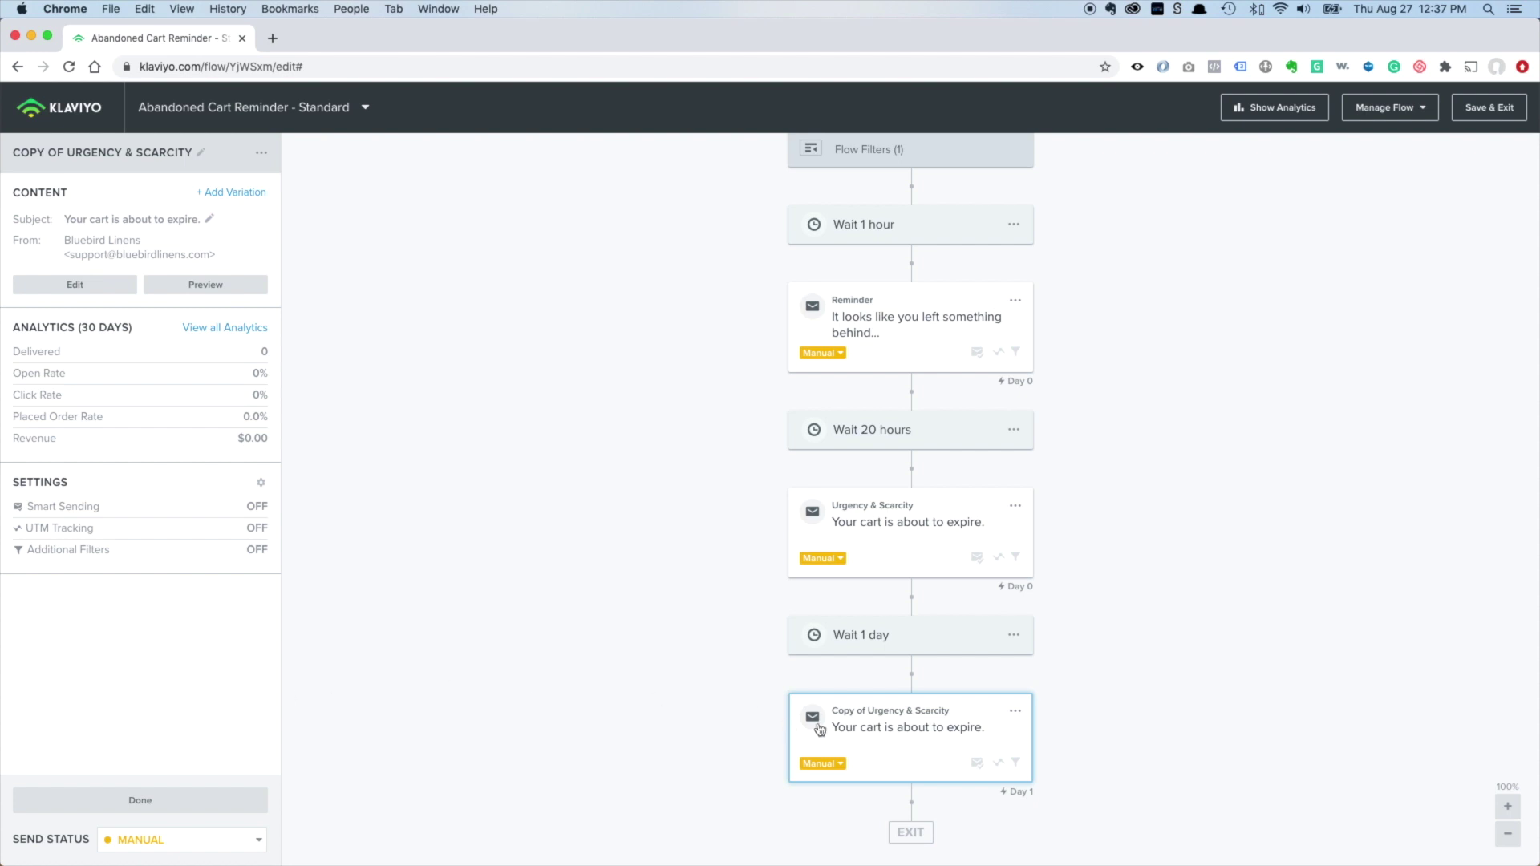
{"action": "left_click", "coordinate": [898, 724]}
{"action": "left_click", "coordinate": [201, 152]}
{"action": "key", "text": "super+a"}
{"action": "type", "text": "Coupon"}
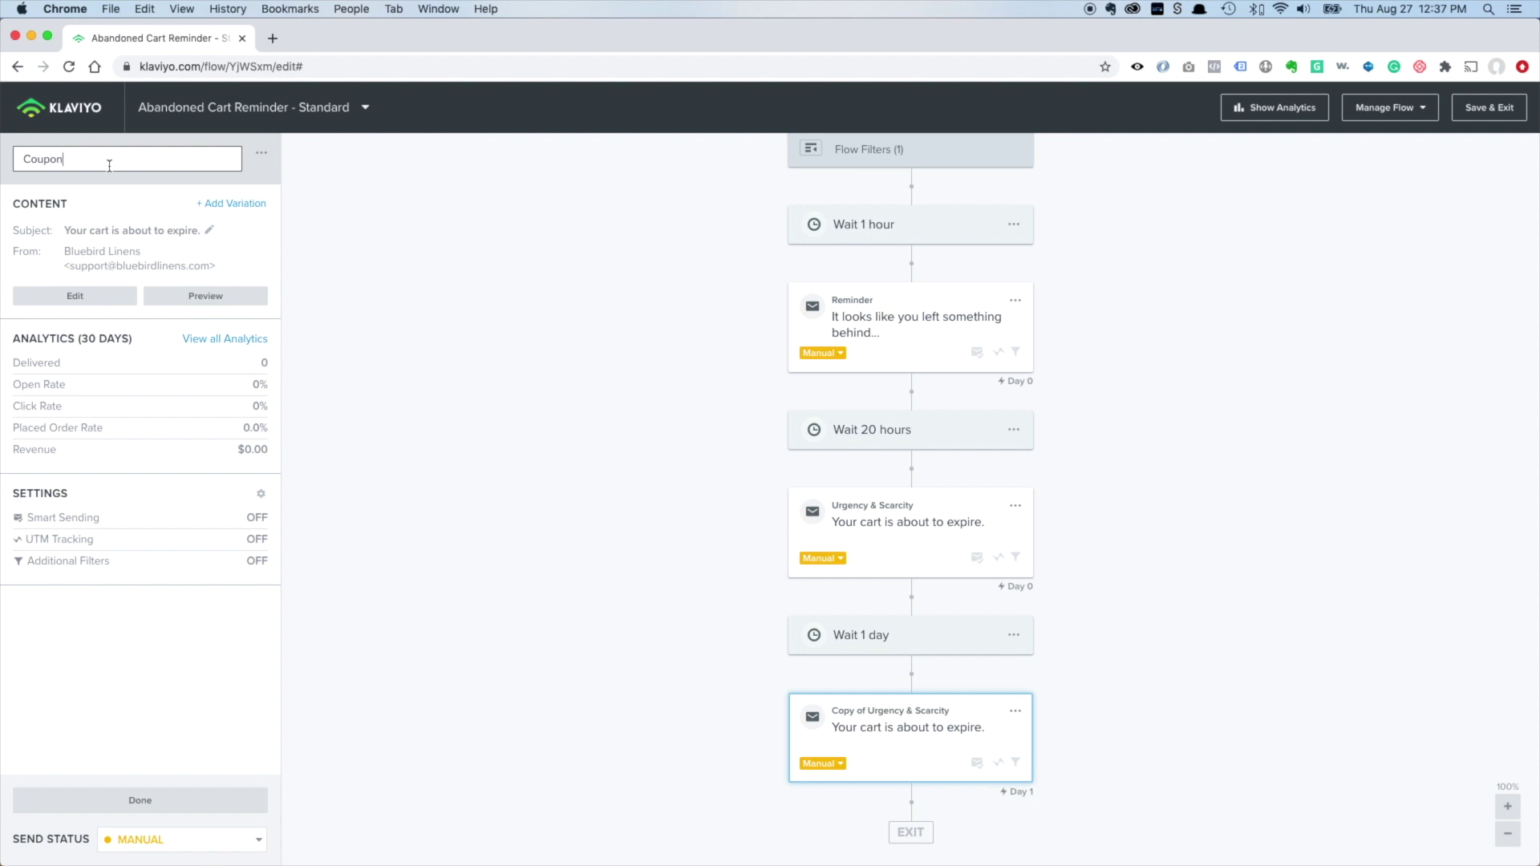
{"action": "type", "text": "Save 30%, expire 10 days"}
{"action": "key", "text": "Return"}
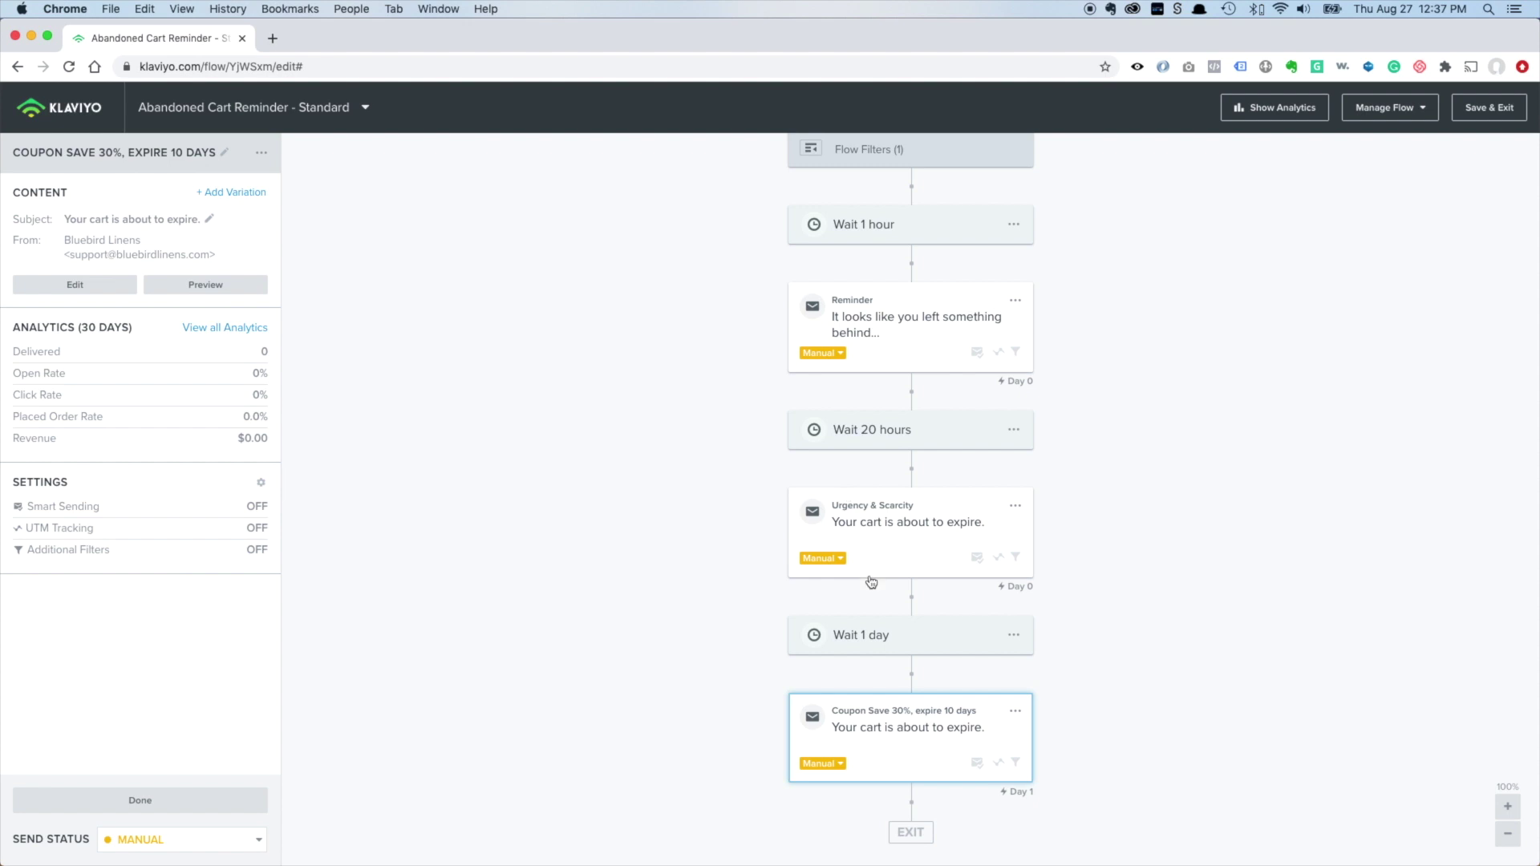
Change the subject of the Coupon Save 30%, expire 10 days email to "coupon code"
{"action": "left_click", "coordinate": [208, 219]}
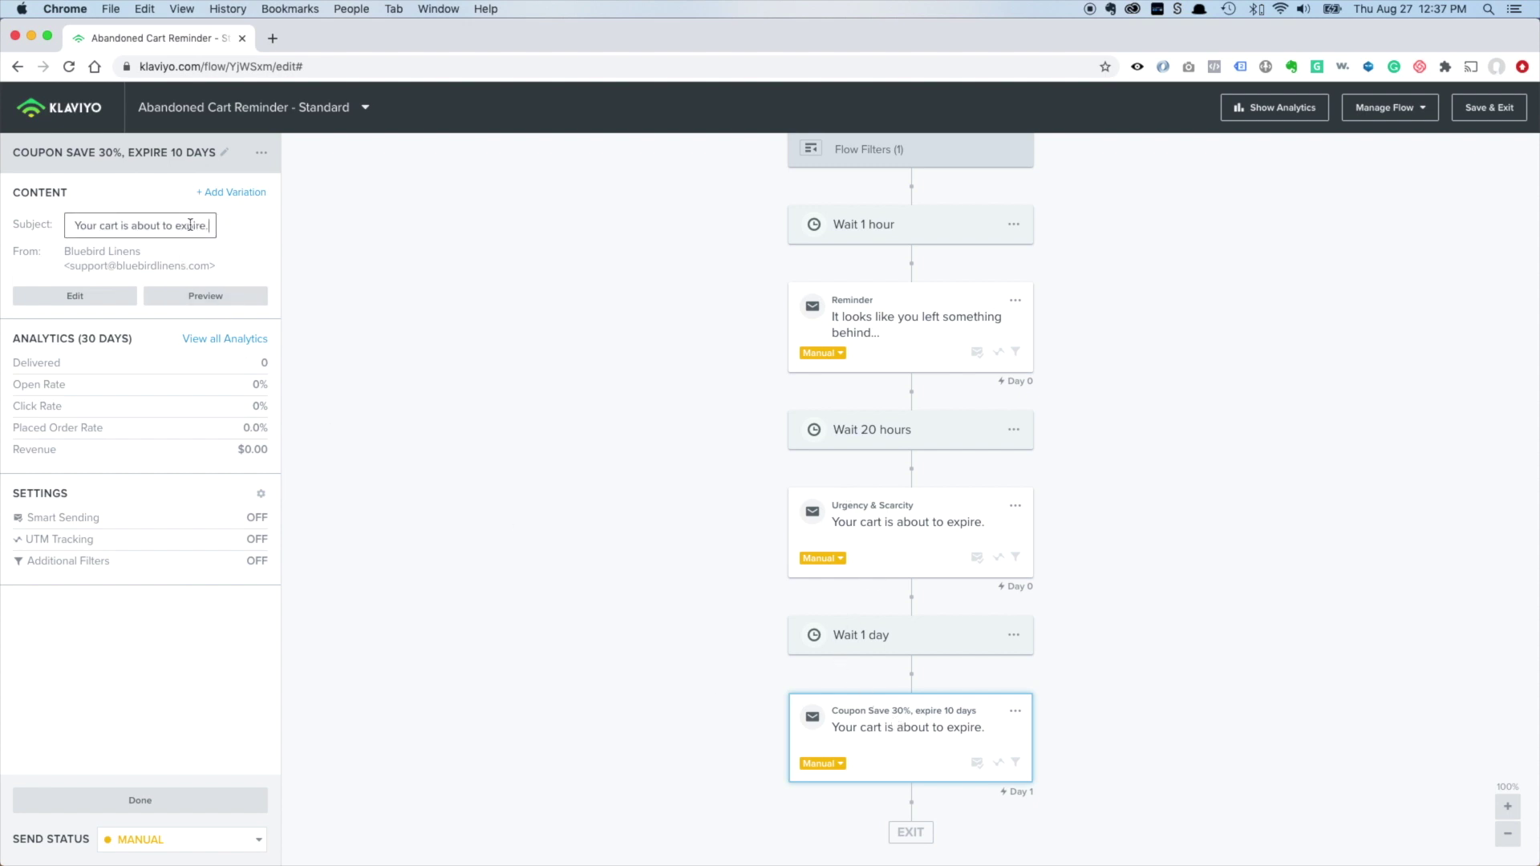
{"action": "triple_click", "coordinate": [190, 224]}
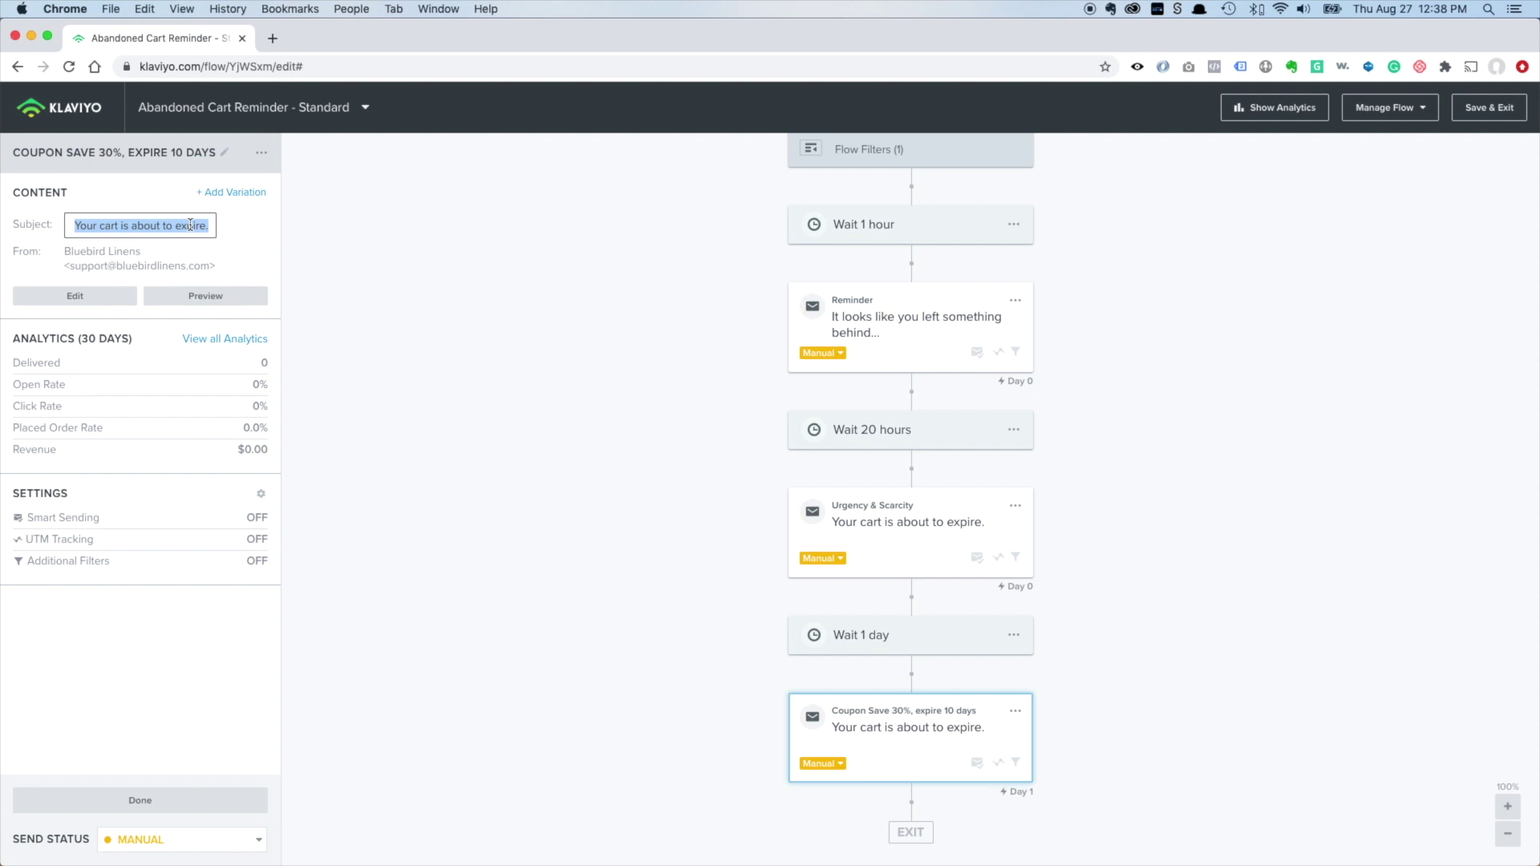
{"action": "type", "text": "coupon code"}
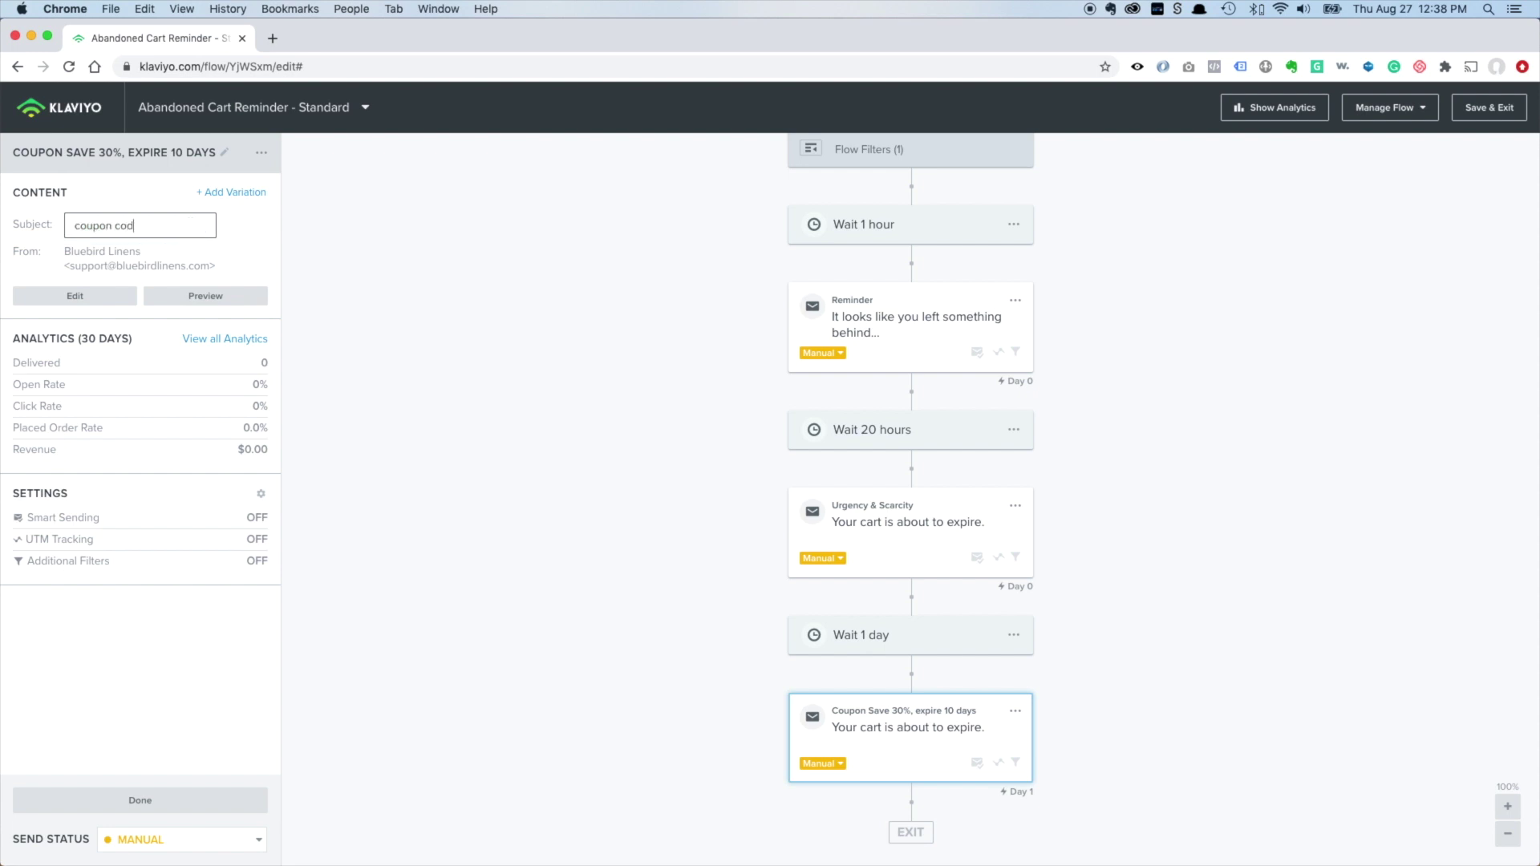
{"action": "key", "text": "Return"}
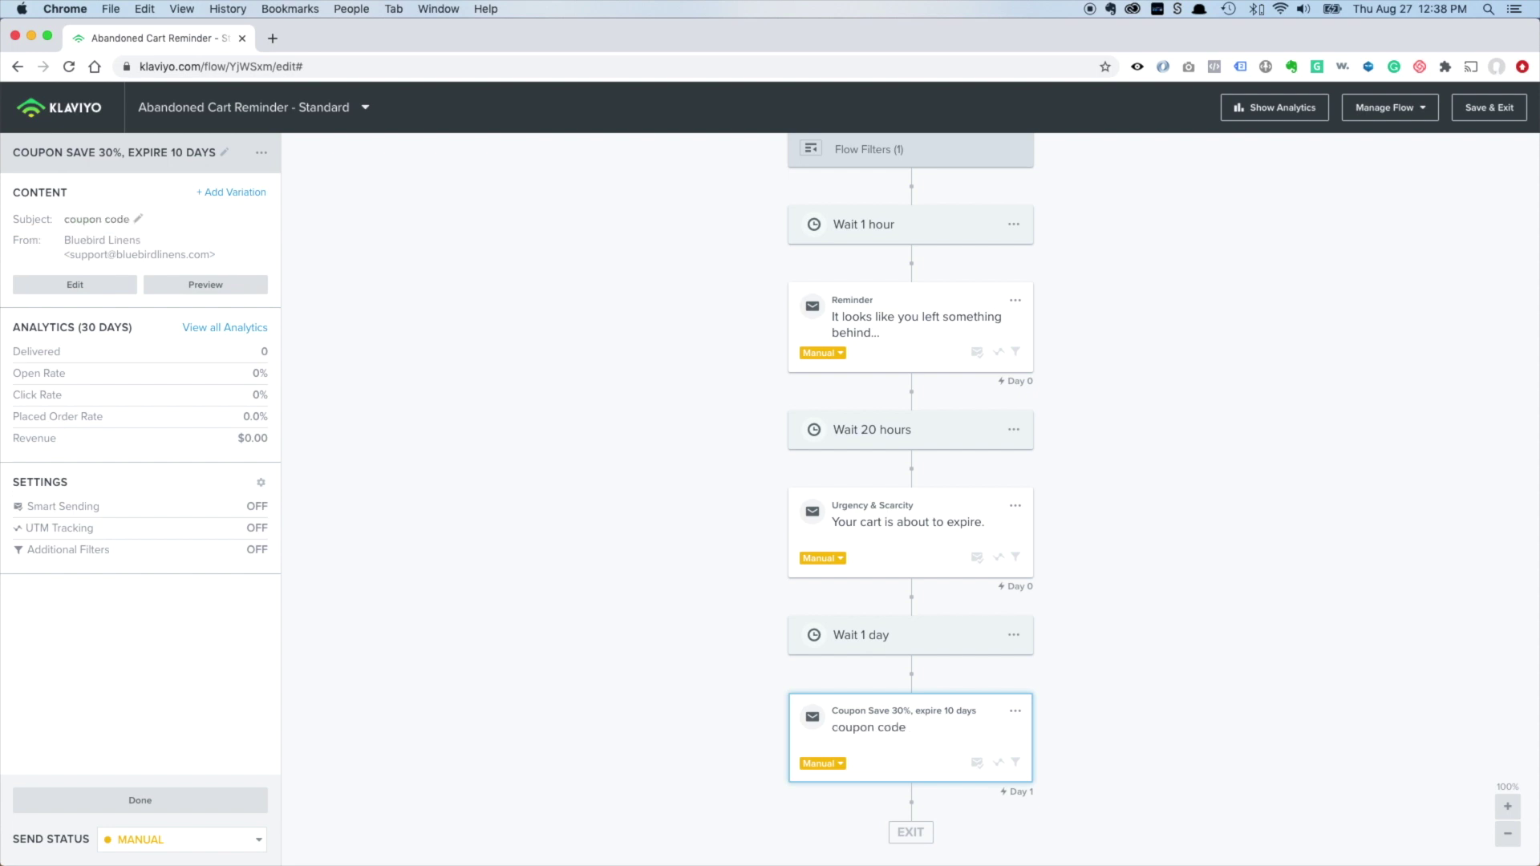
Clone the 1-day delay to below the coupon email, and place a clone of the coupon email after it at the flow's end
{"action": "left_click", "coordinate": [1014, 634]}
{"action": "left_click", "coordinate": [1023, 655]}
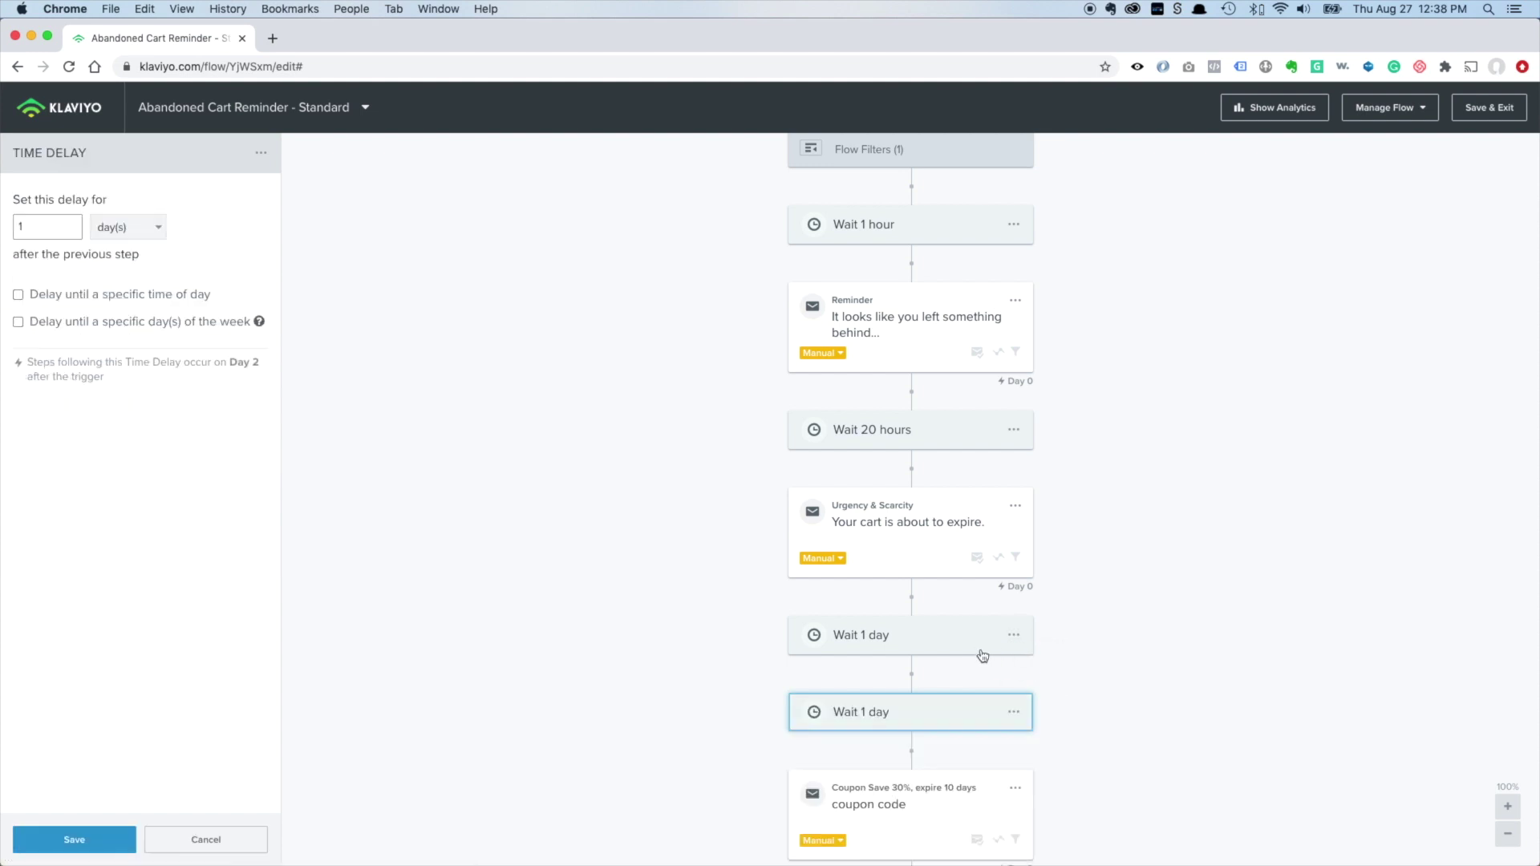
{"action": "mouse_move", "coordinate": [924, 666]}
{"action": "left_mouse_down"}
{"action": "mouse_move", "coordinate": [911, 808]}
{"action": "mouse_move", "coordinate": [928, 760]}
{"action": "left_mouse_up"}
{"action": "left_click", "coordinate": [1015, 633]}
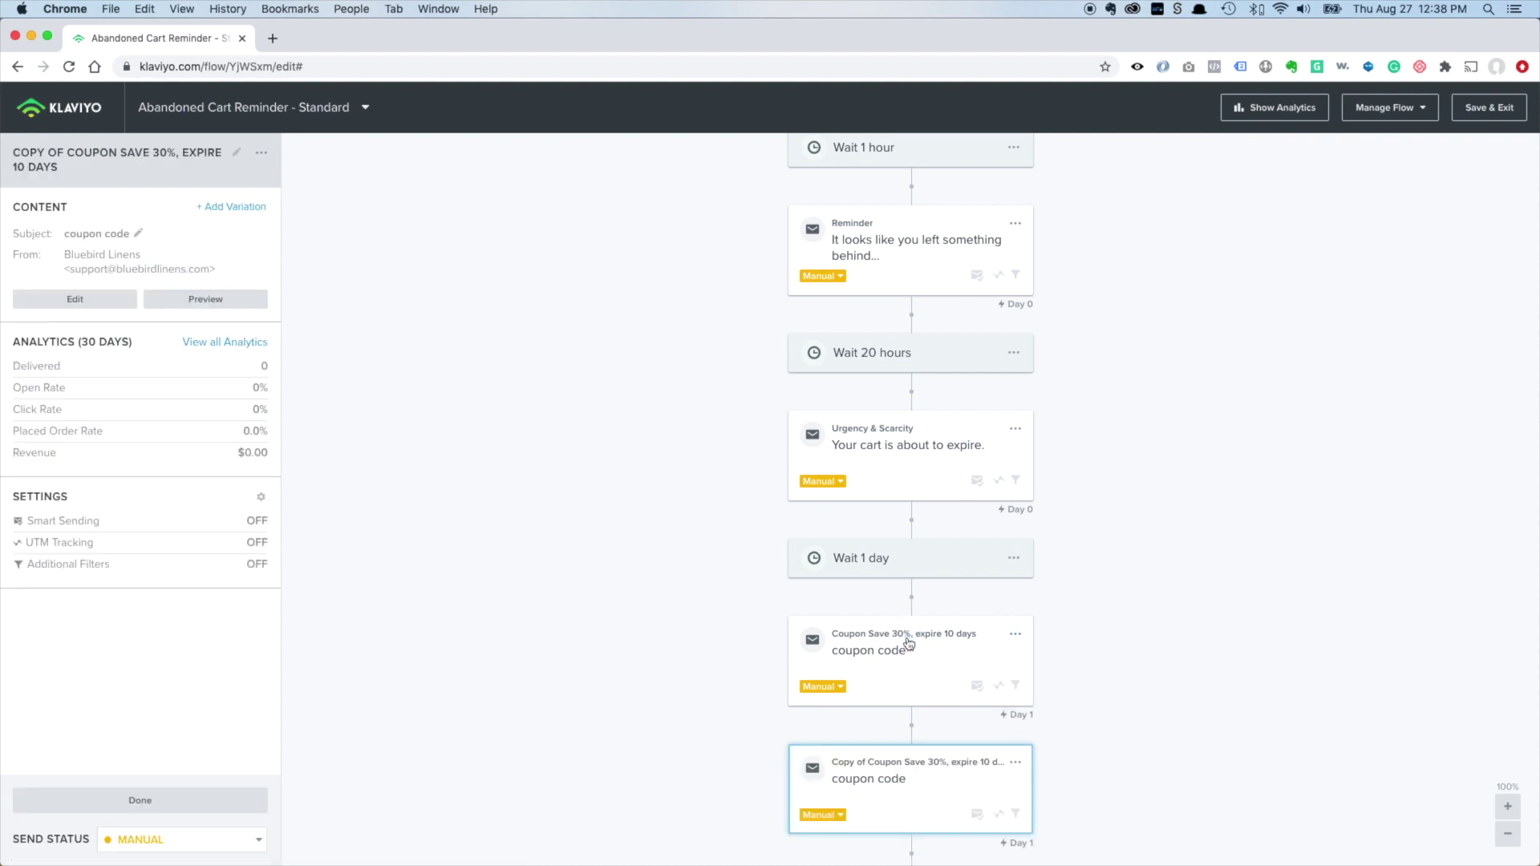
{"action": "left_click_drag", "start_coordinate": [906, 667], "coordinate": [907, 722]}
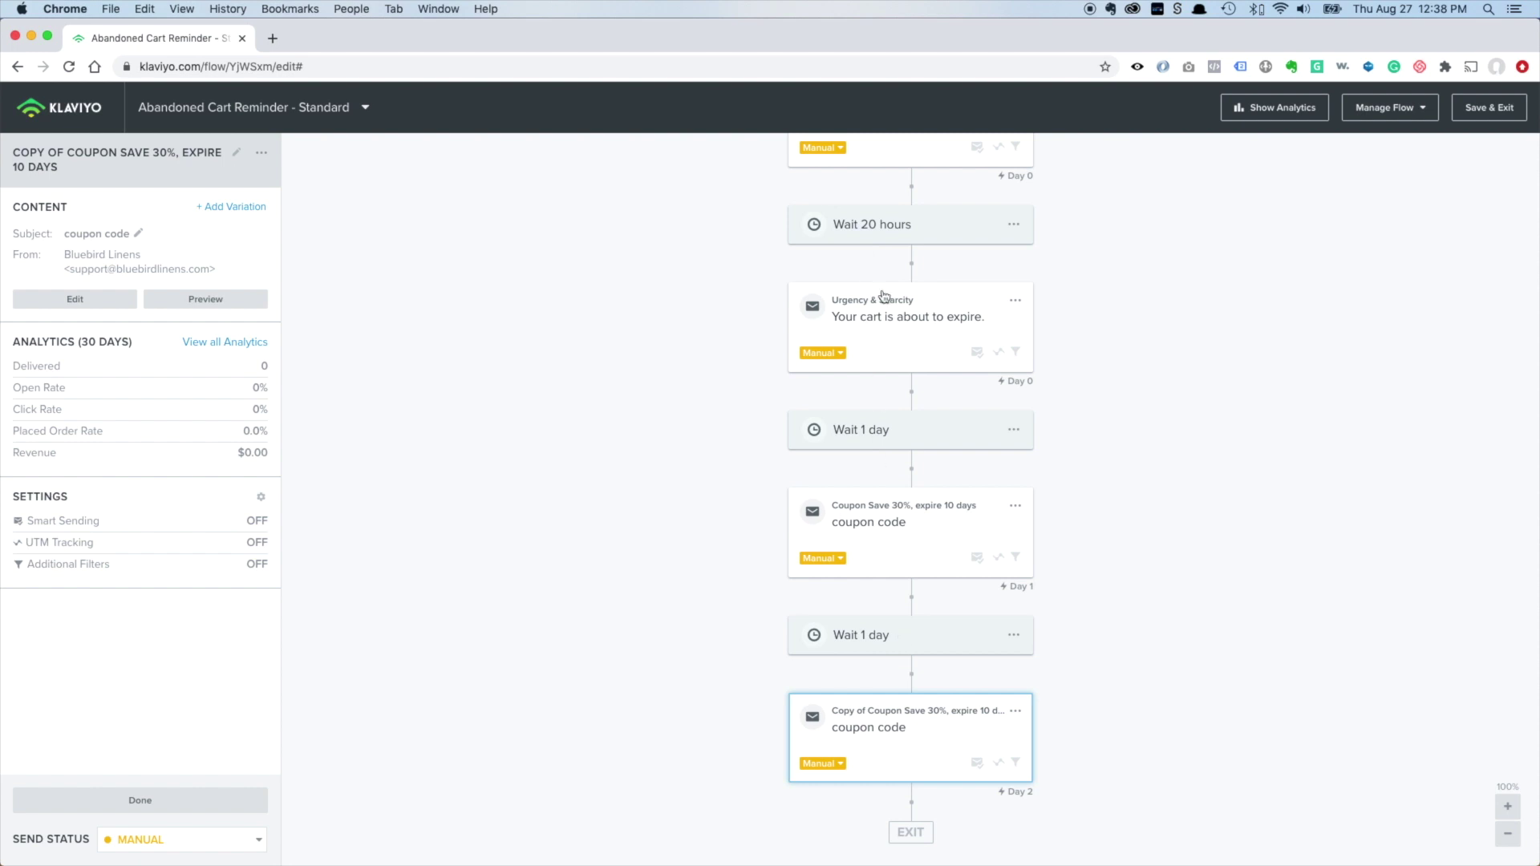
Rename the copied coupon email at the end of the flow as Shipping & Returns
{"action": "scroll", "coordinate": [890, 305], "scroll_direction": "up", "scroll_amount": 1}
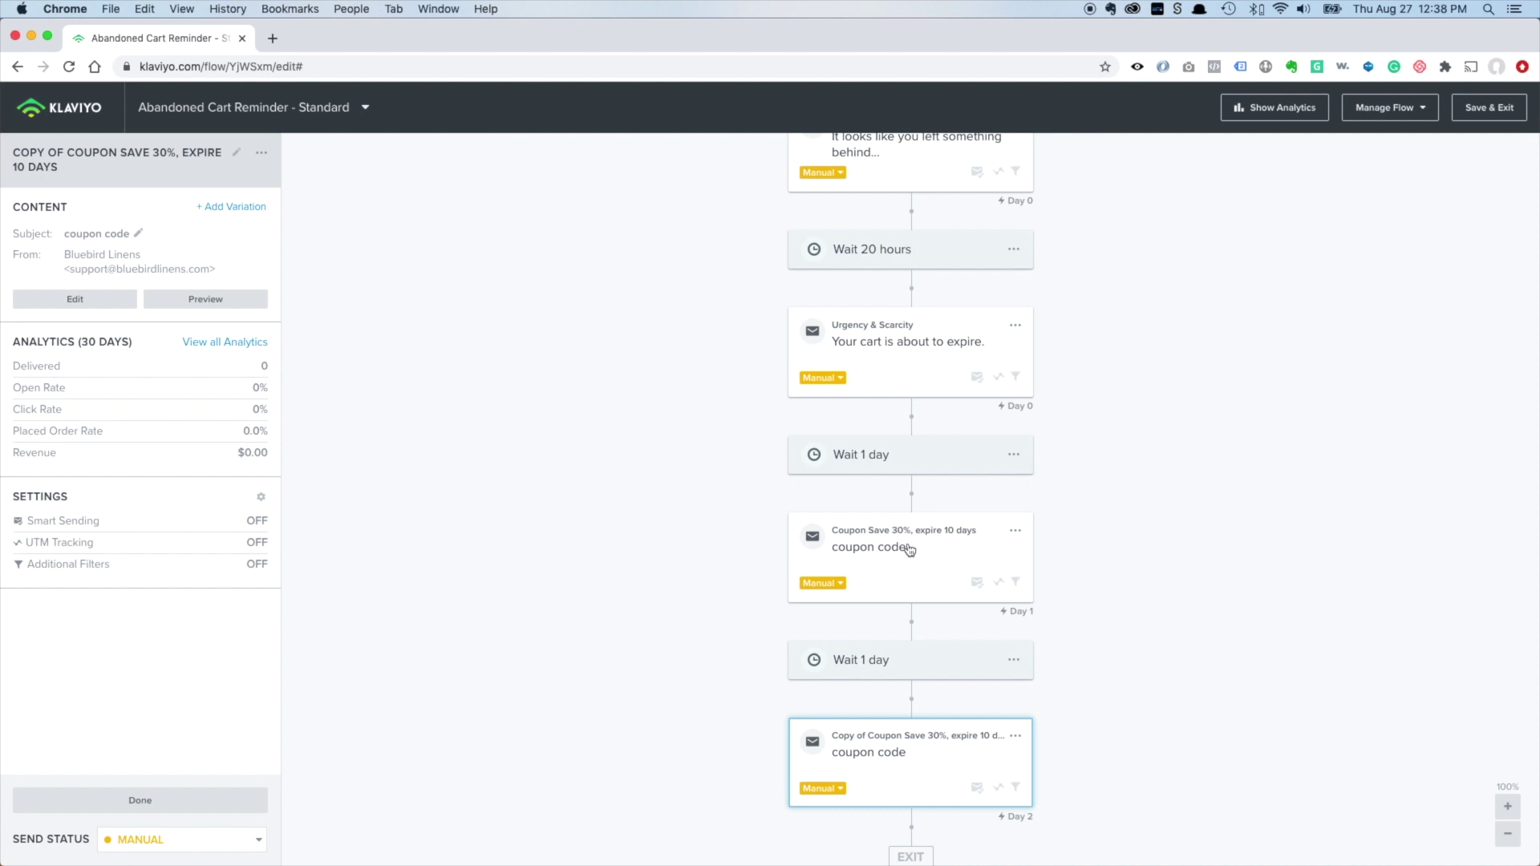
{"action": "scroll", "coordinate": [904, 548], "scroll_direction": "down", "scroll_amount": 1}
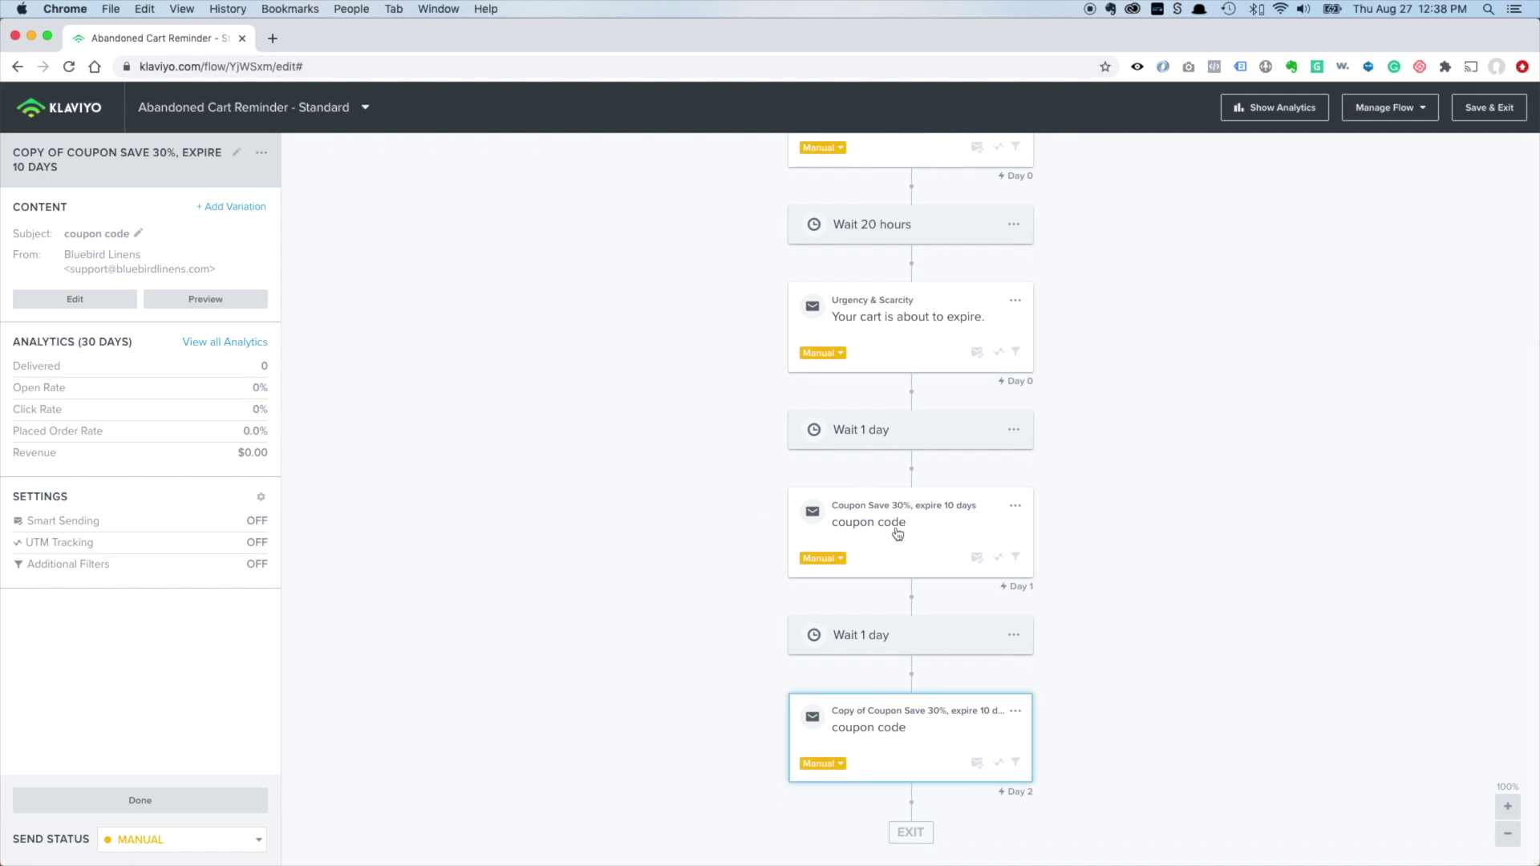
{"action": "left_click", "coordinate": [897, 736]}
{"action": "left_click", "coordinate": [898, 733]}
{"action": "left_click", "coordinate": [238, 154]}
{"action": "triple_click", "coordinate": [219, 156]}
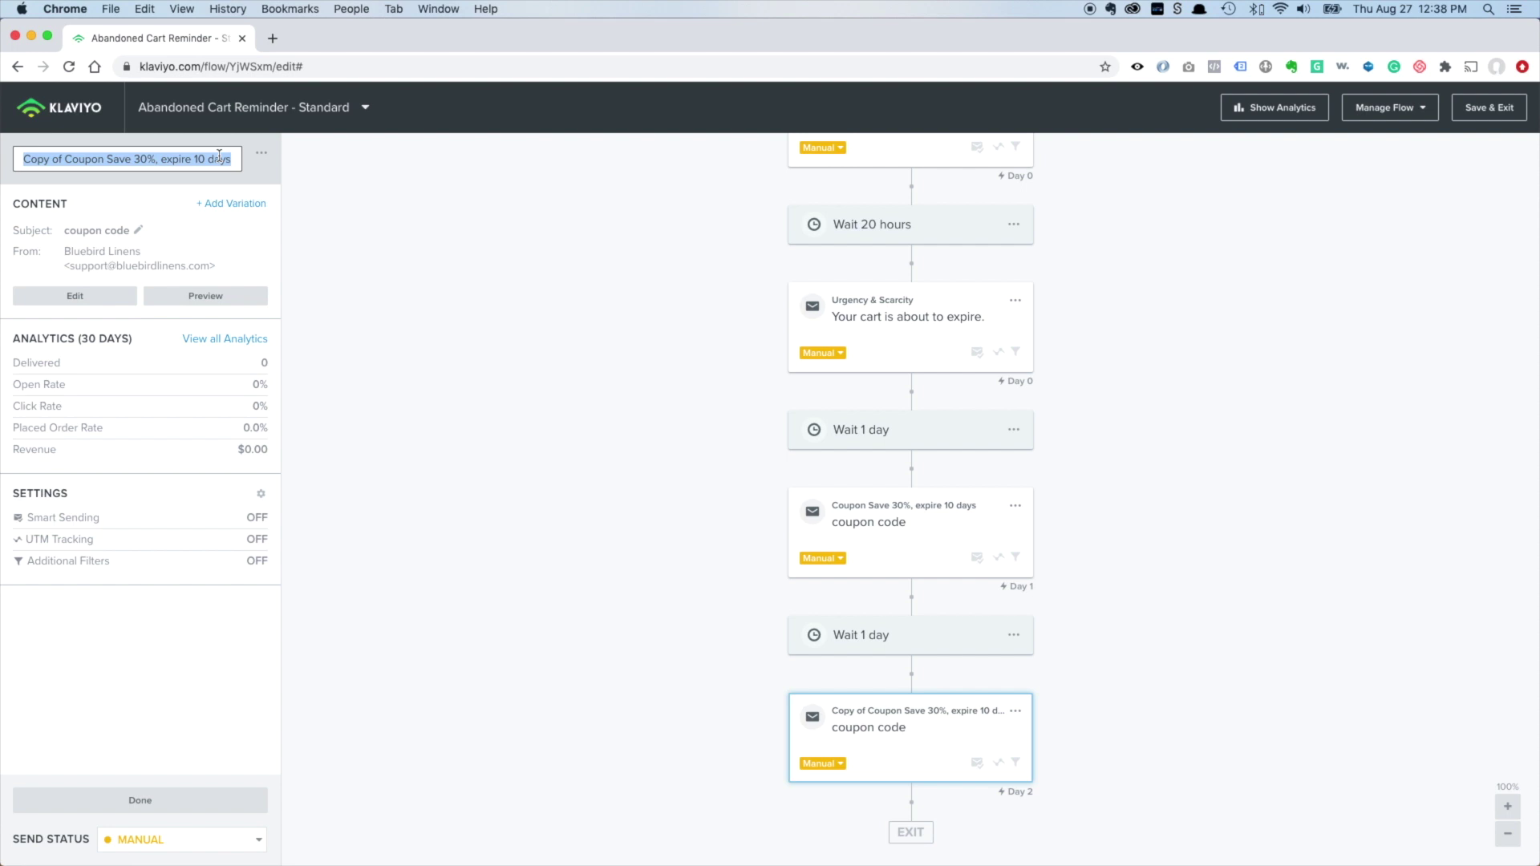
{"action": "scroll", "coordinate": [882, 285], "scroll_direction": "up", "scroll_amount": 1}
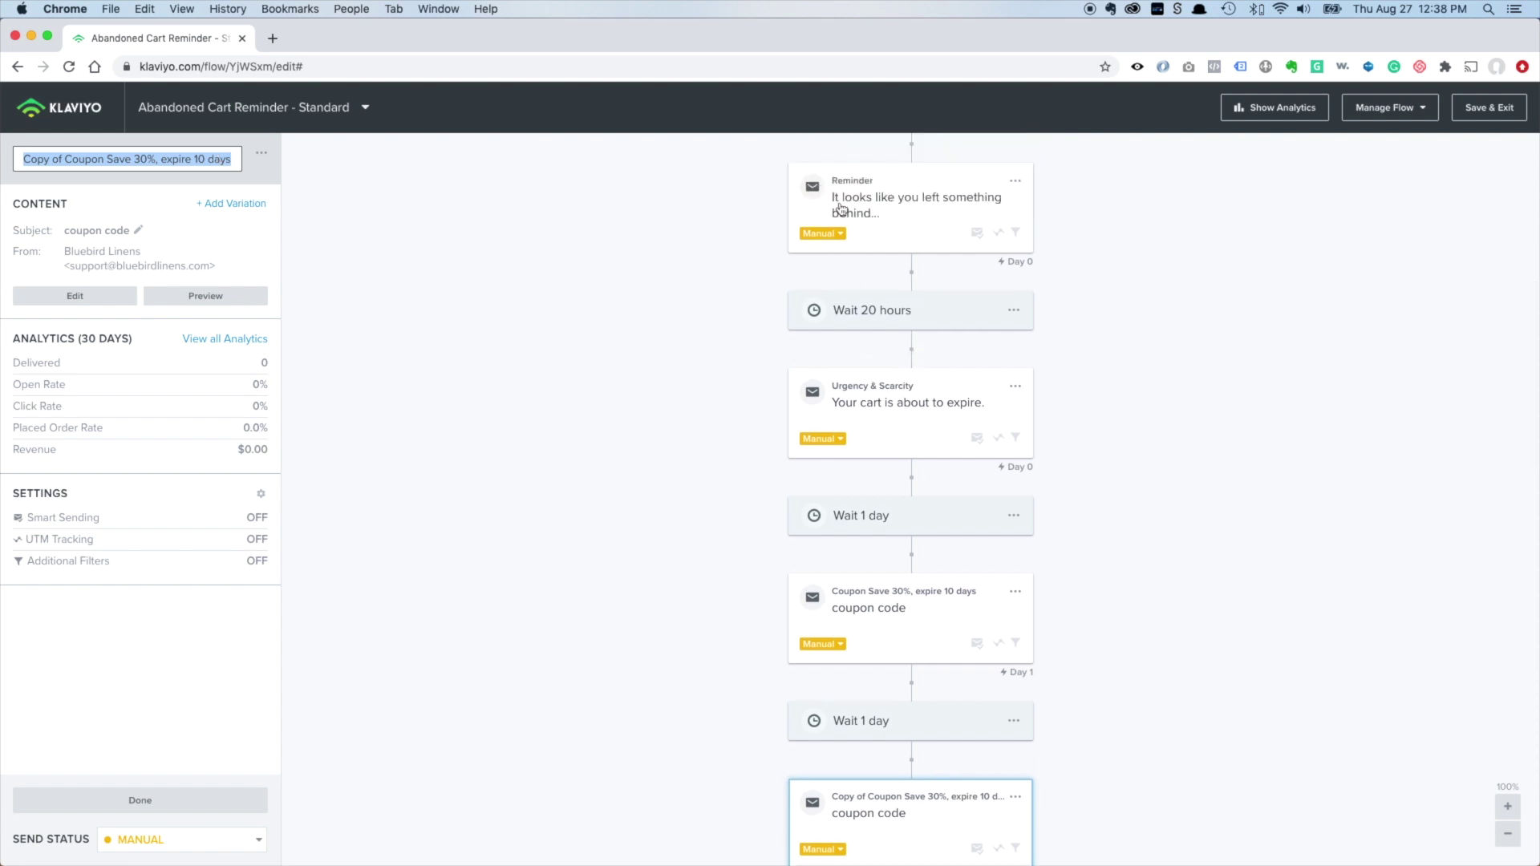
{"action": "scroll", "coordinate": [848, 440], "scroll_direction": "down", "scroll_amount": 1}
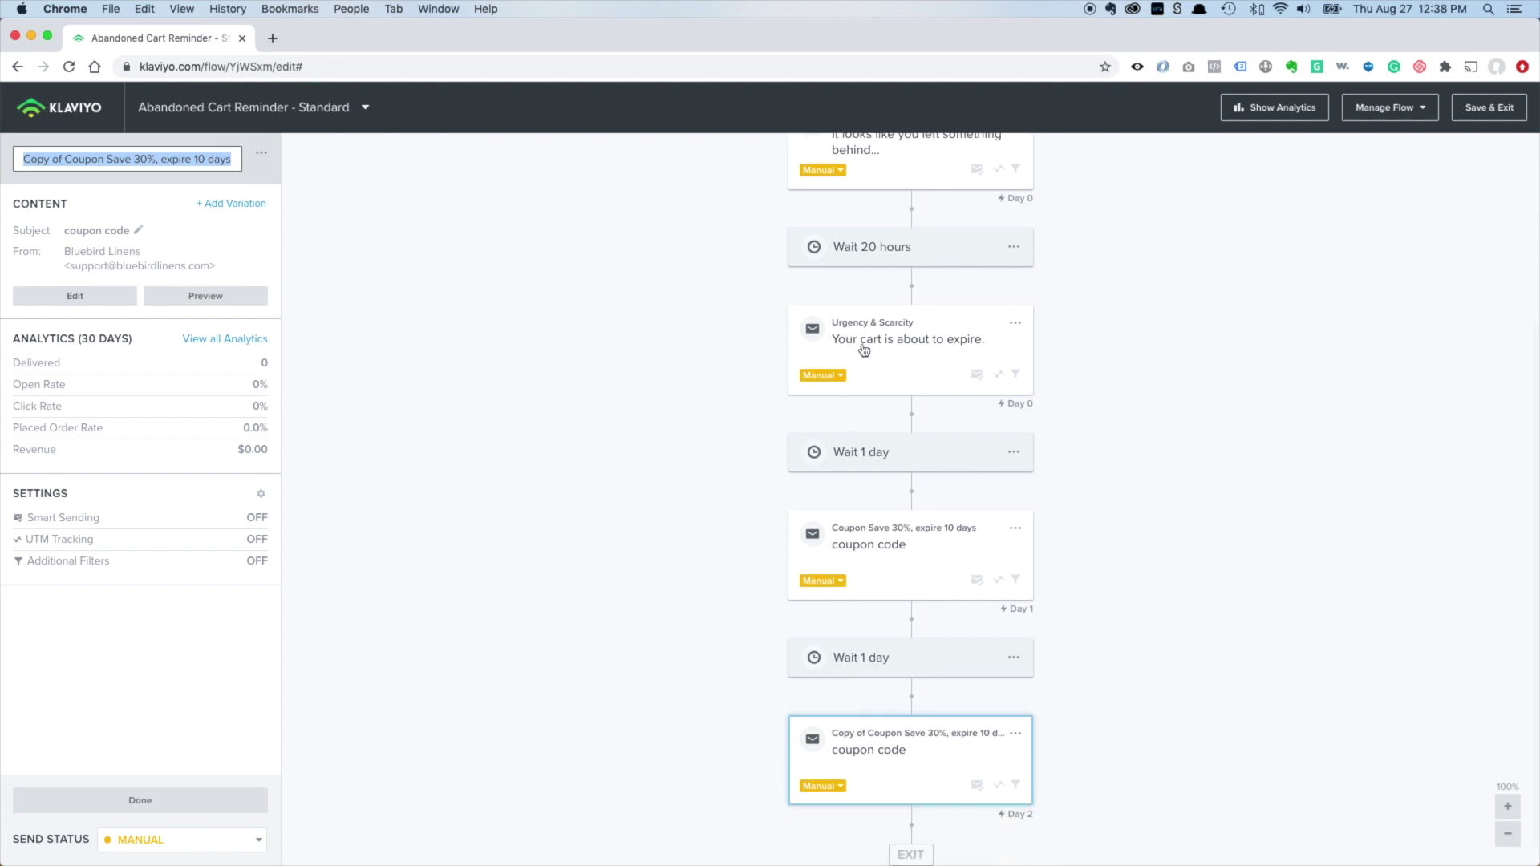
{"action": "scroll", "coordinate": [894, 398], "scroll_direction": "down", "scroll_amount": 1}
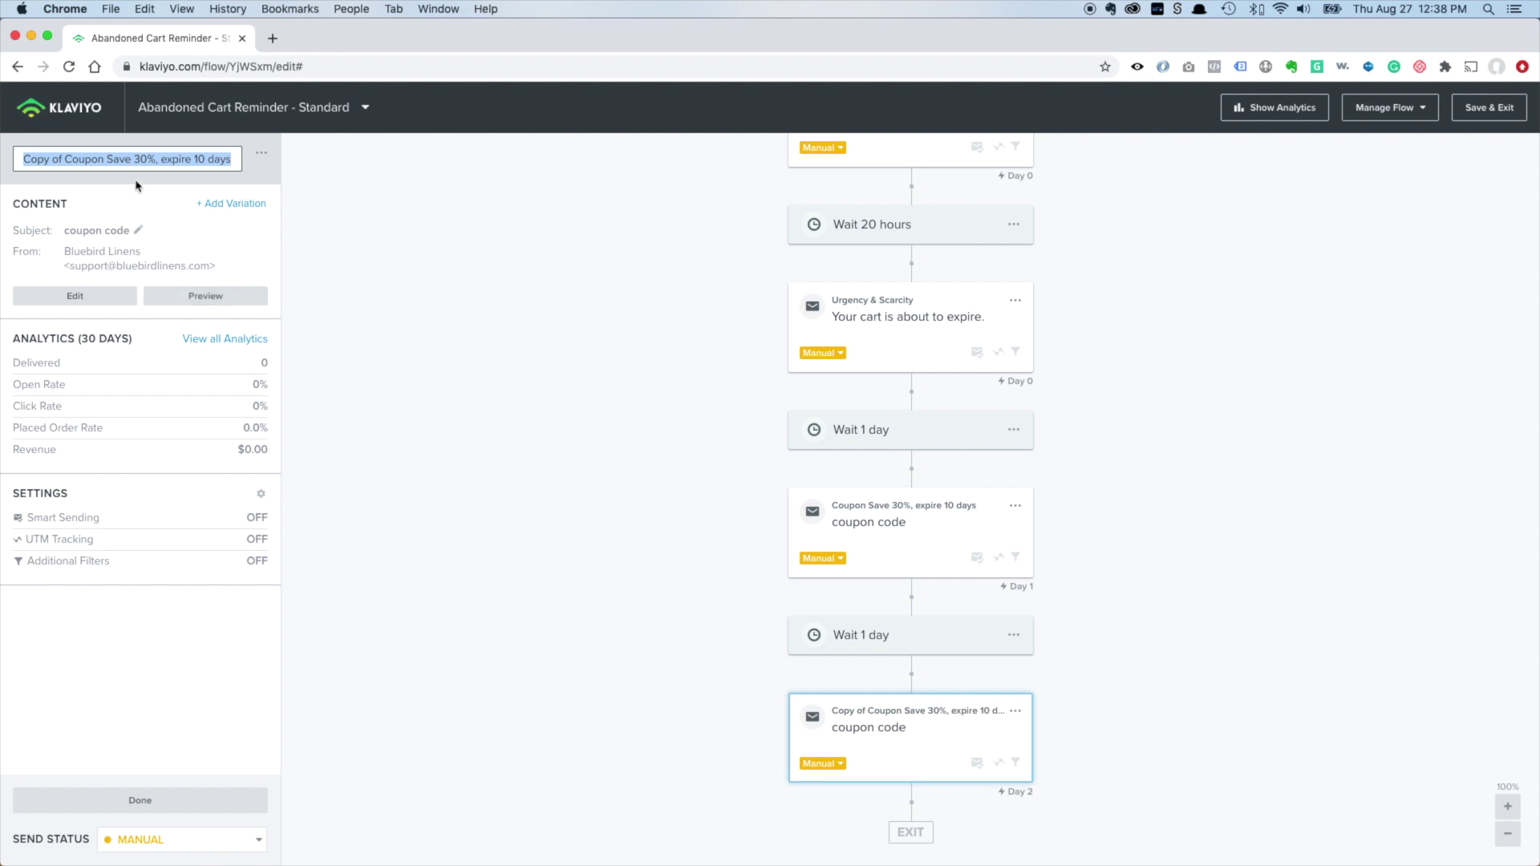
{"action": "type", "text": "Shipping & Returns"}
{"action": "key", "text": "Return"}
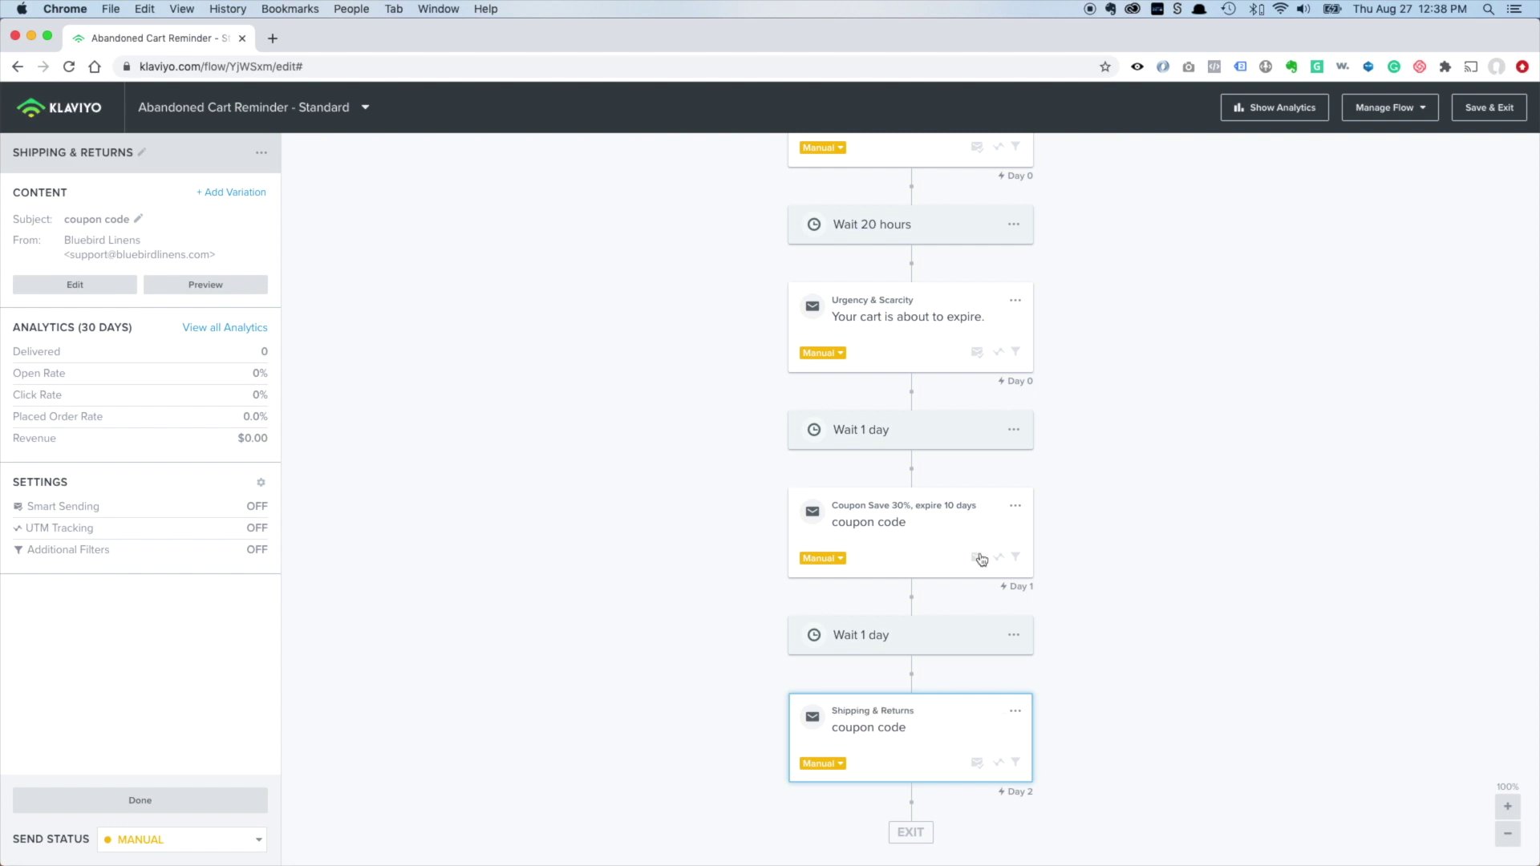
Change the subject of the Shipping & Returns email to "policy"
{"action": "left_click", "coordinate": [137, 219]}
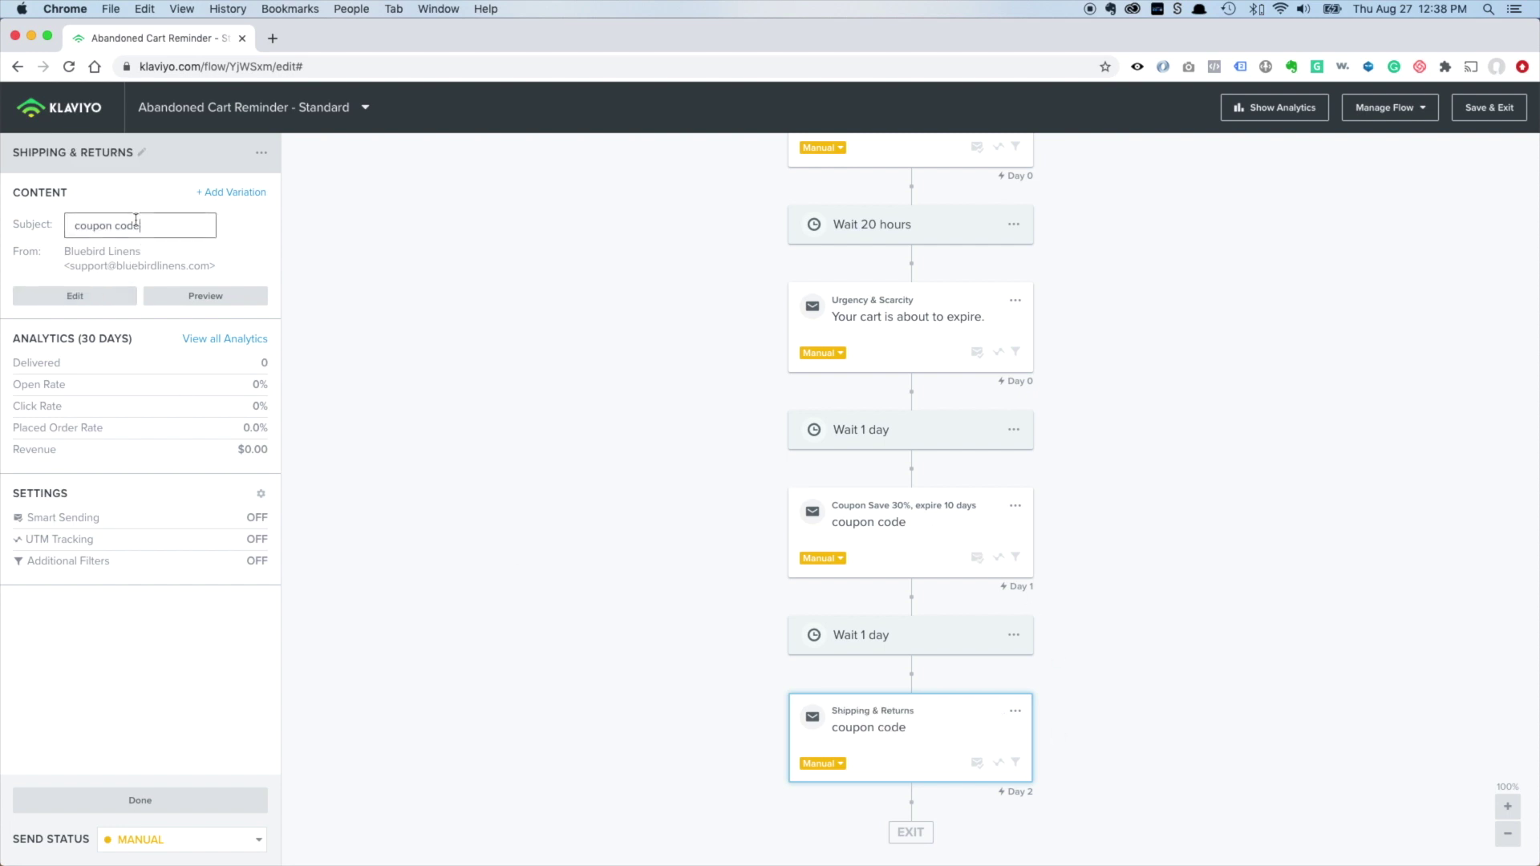
{"action": "key", "text": "super+a"}
{"action": "type", "text": "re"}
{"action": "key", "text": "BackSpace"}
{"action": "key", "text": "BackSpace"}
{"action": "key", "text": "BackSpace"}
{"action": "key", "text": "BackSpace"}
{"action": "key", "text": "Return"}
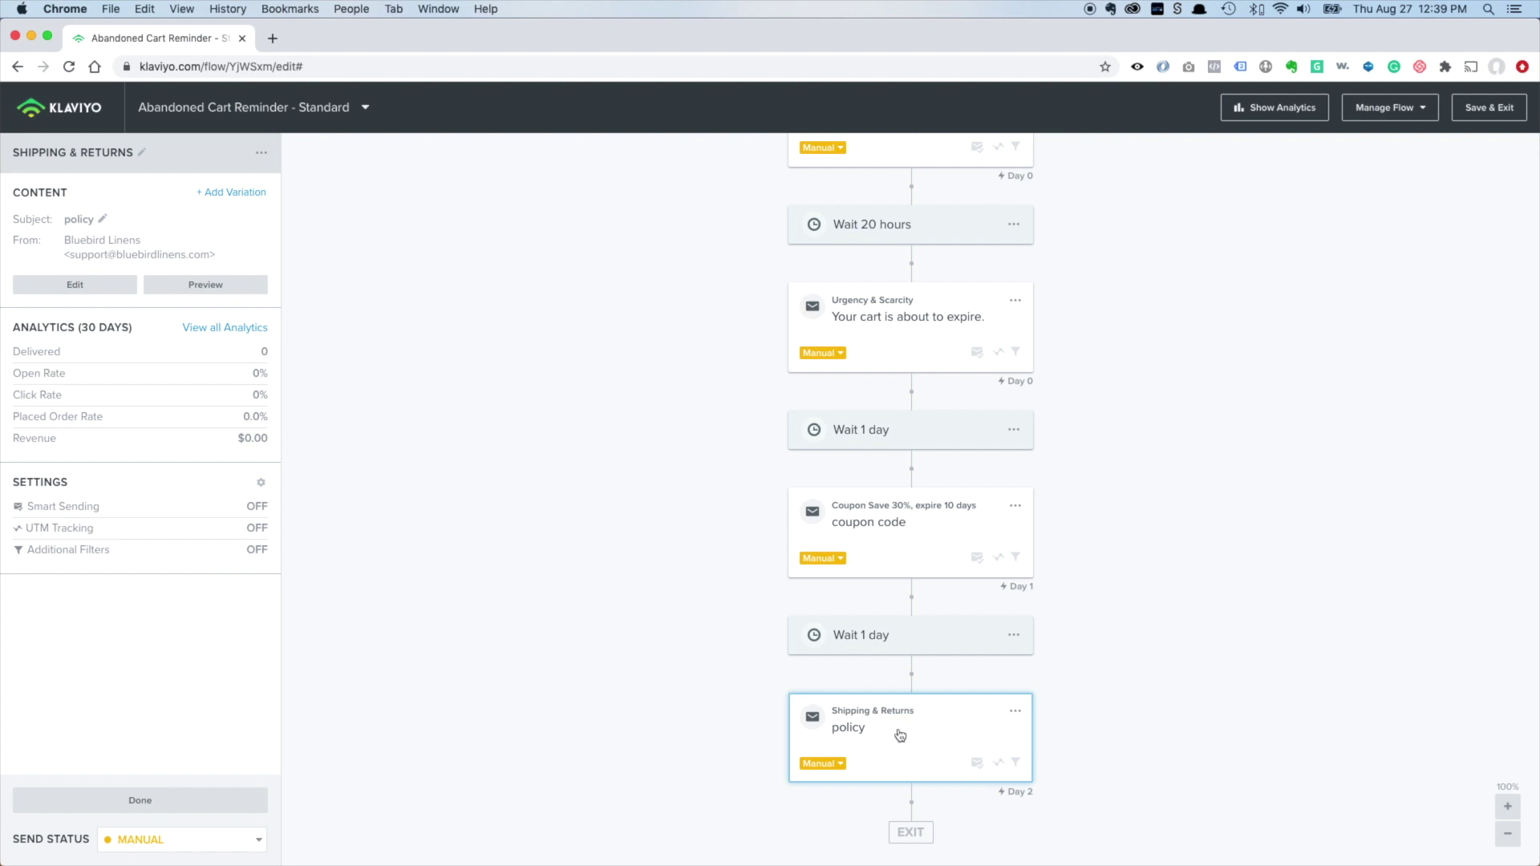
Clone the last 1-day delay to below the Shipping & Returns email, and place a clone of that email after it
{"action": "left_click", "coordinate": [1014, 634]}
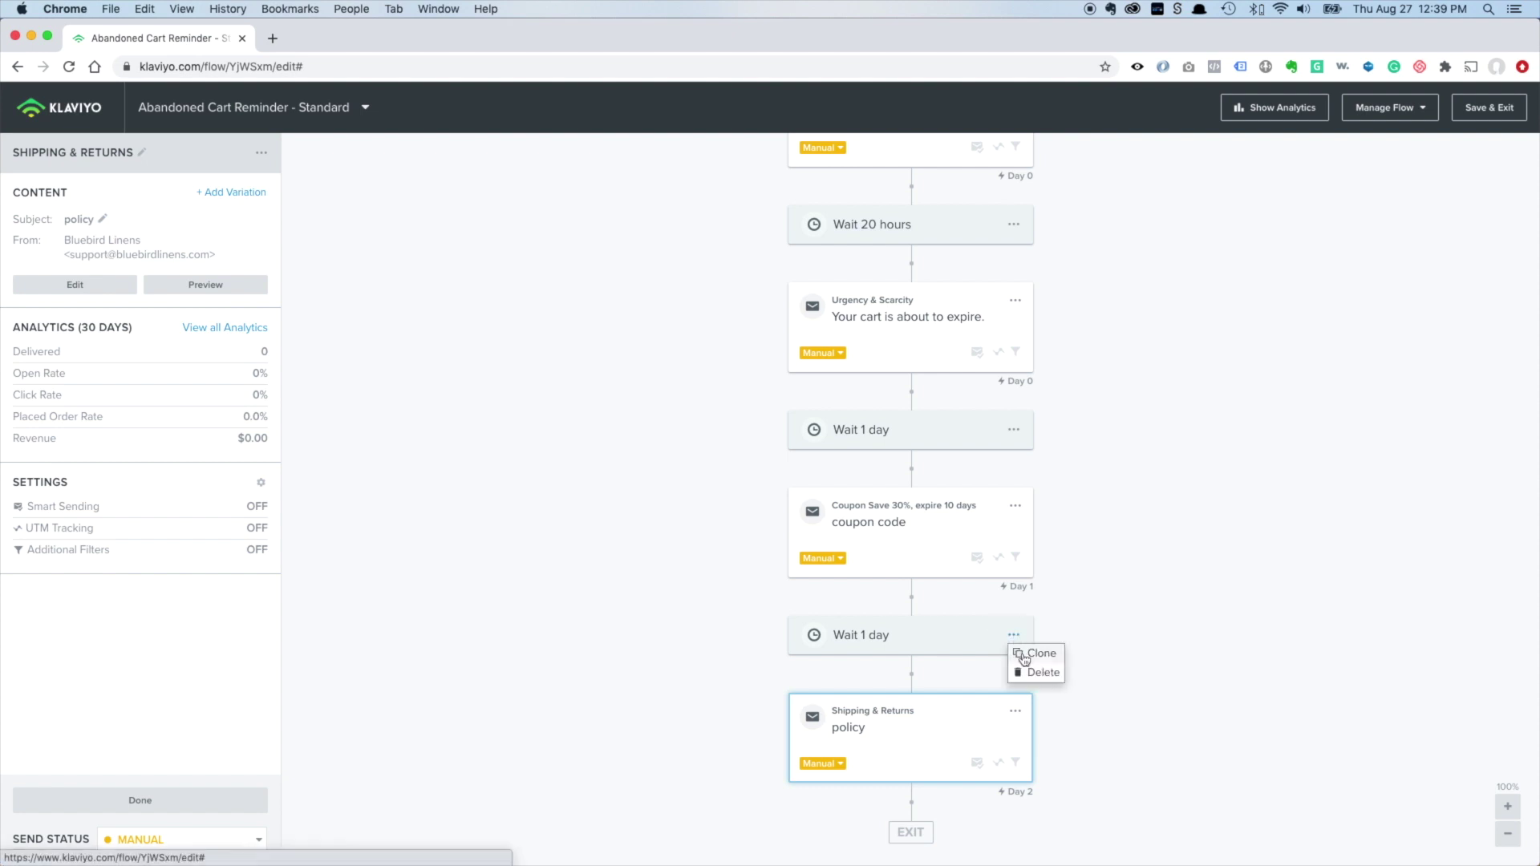
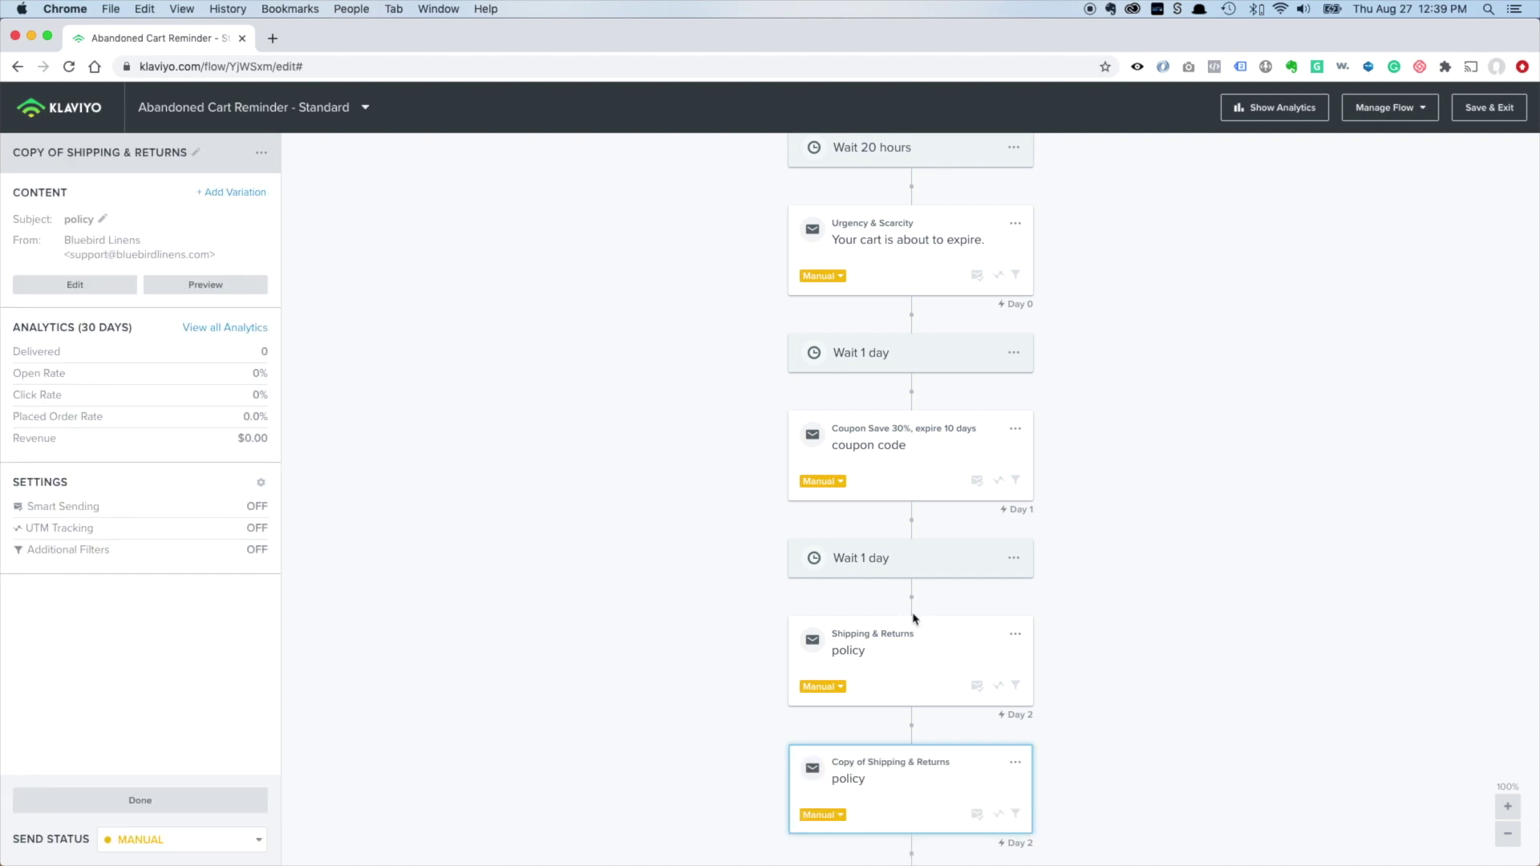
{"action": "left_click_drag", "start_coordinate": [915, 654], "coordinate": [897, 729]}
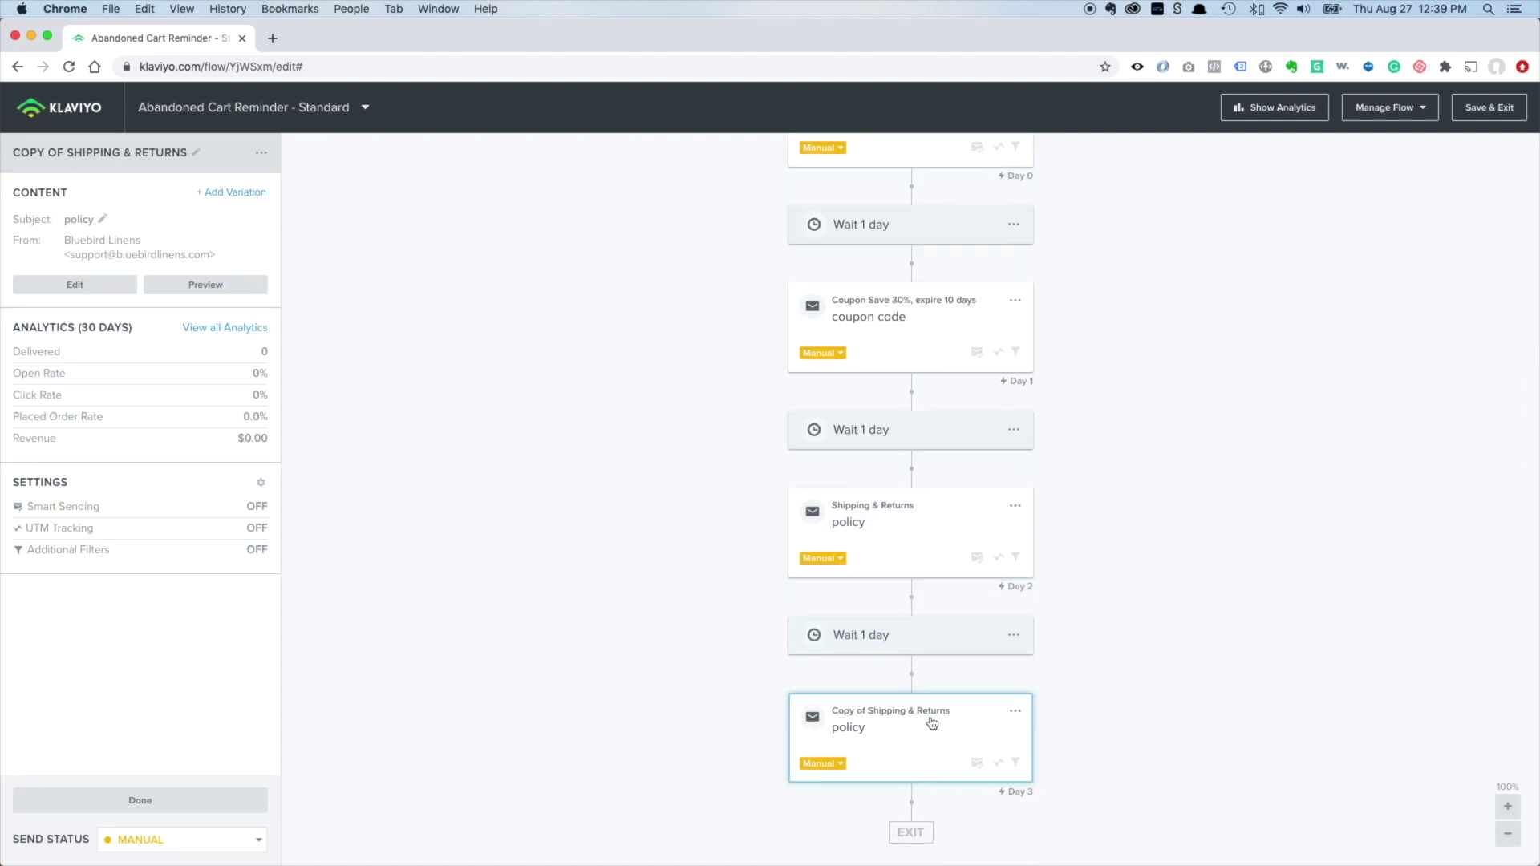
Rename the copied Shipping & Returns email as Social Proof
{"action": "left_click", "coordinate": [196, 152]}
{"action": "key", "text": "super+a"}
{"action": "type", "text": "S"}
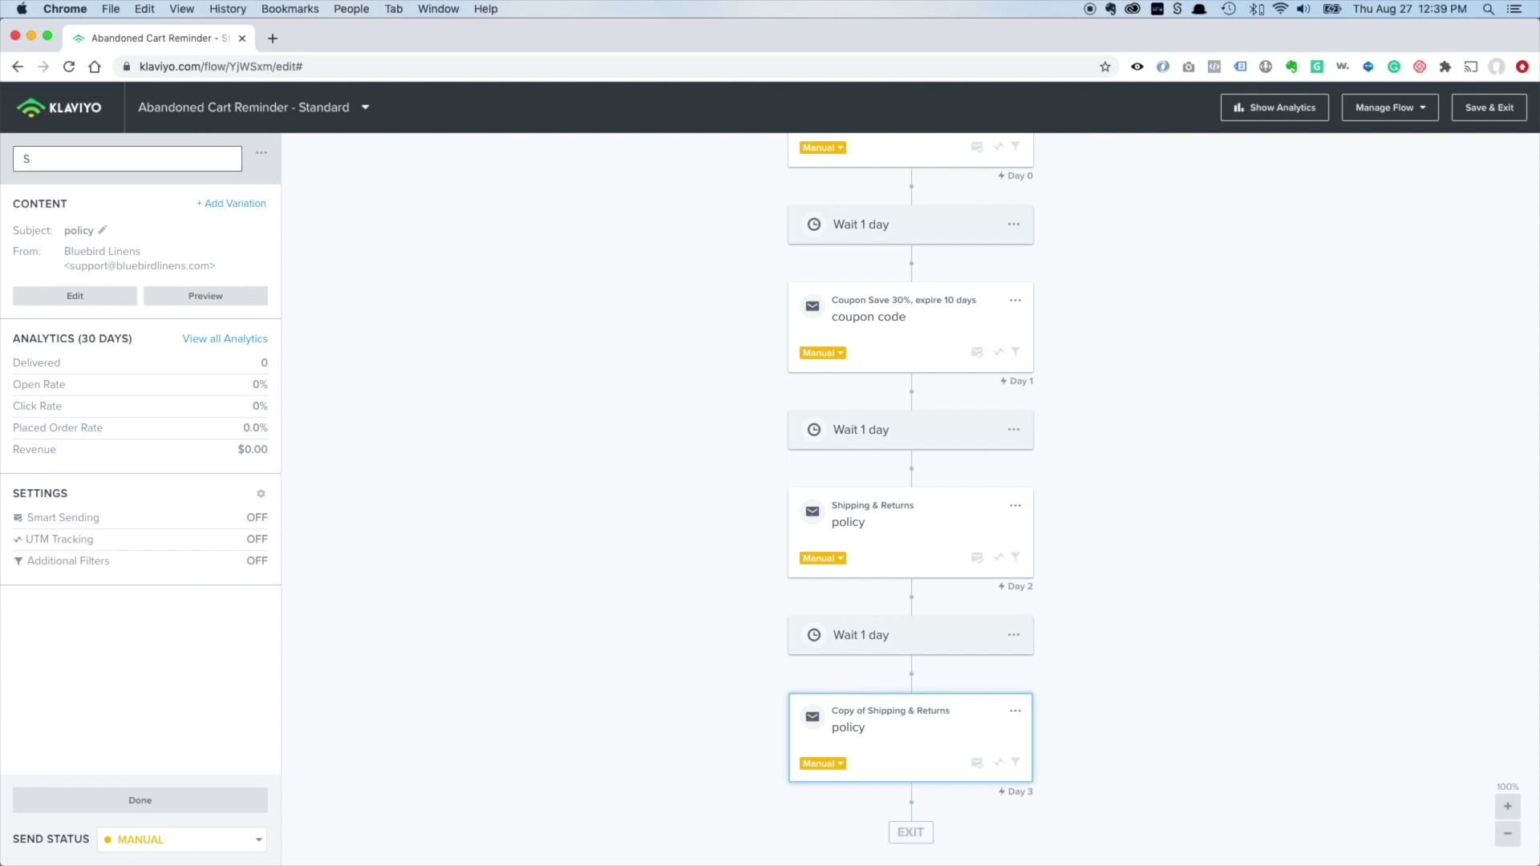
{"action": "type", "text": "ccial Proof"}
{"action": "key", "text": "Return"}
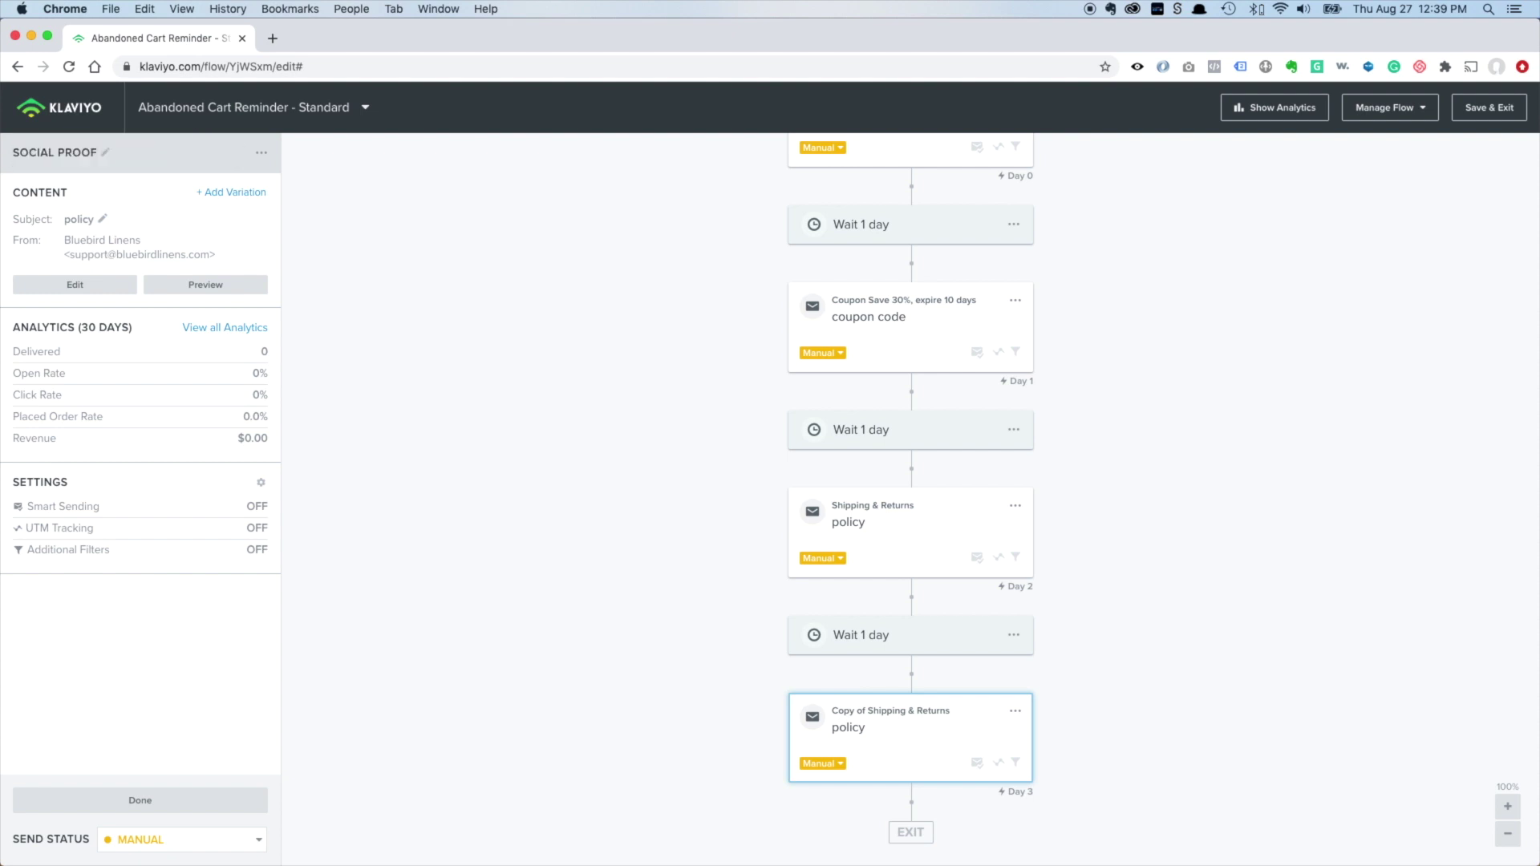
Change the subject of the Social Proof email to "testmonial"
{"action": "left_click", "coordinate": [105, 223]}
{"action": "key", "text": "super+a"}
{"action": "type", "text": "testmoni"}
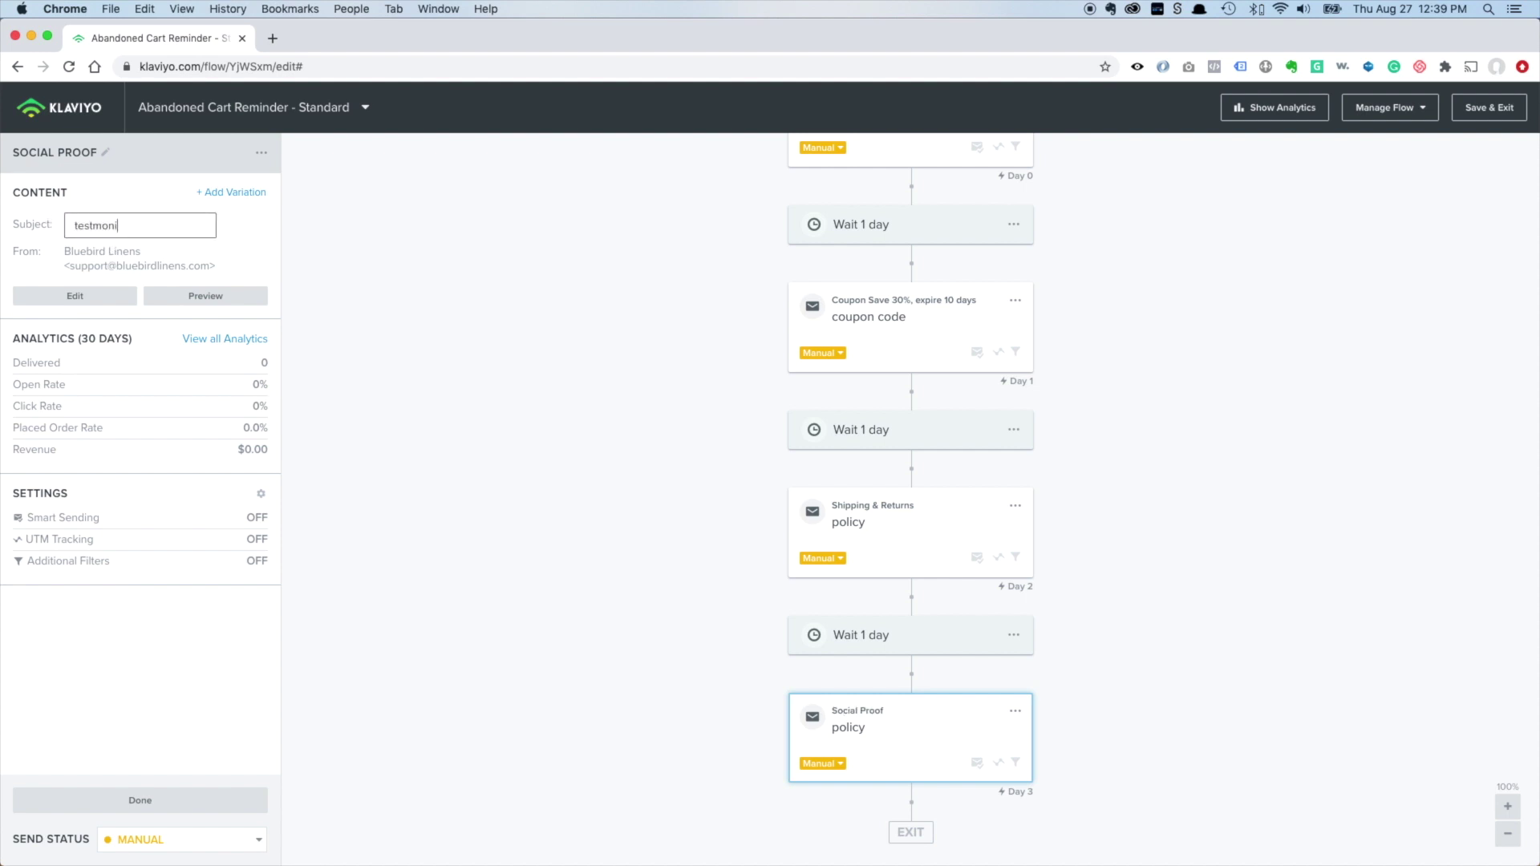
{"action": "type", "text": "al"}
{"action": "key", "text": "Return"}
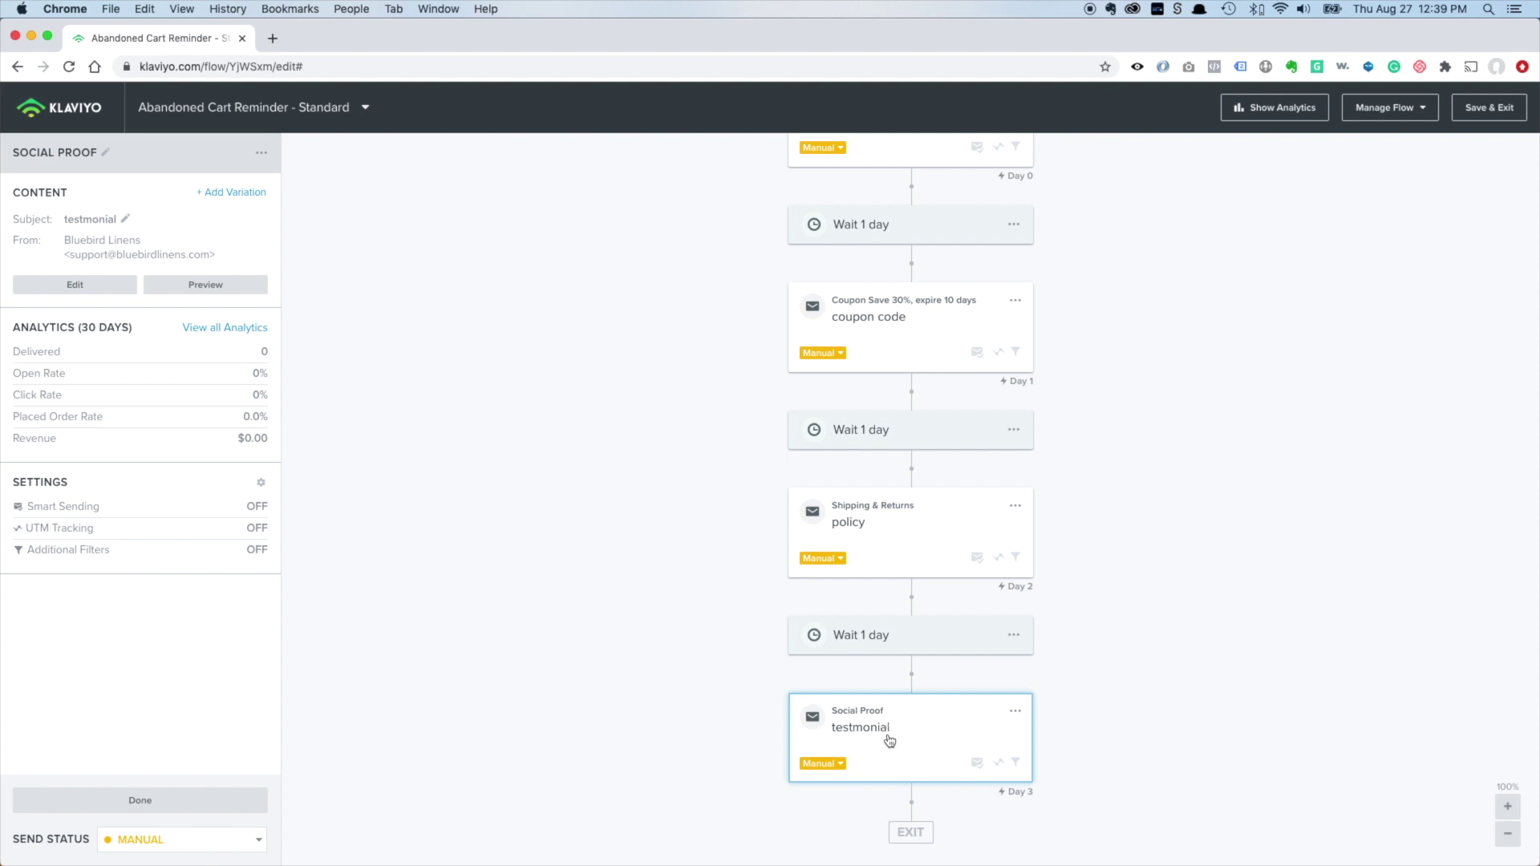
Clone the 1-day delay above the Social Proof email and move the copy below that email
{"action": "left_click", "coordinate": [1011, 637]}
{"action": "left_click", "coordinate": [1031, 653]}
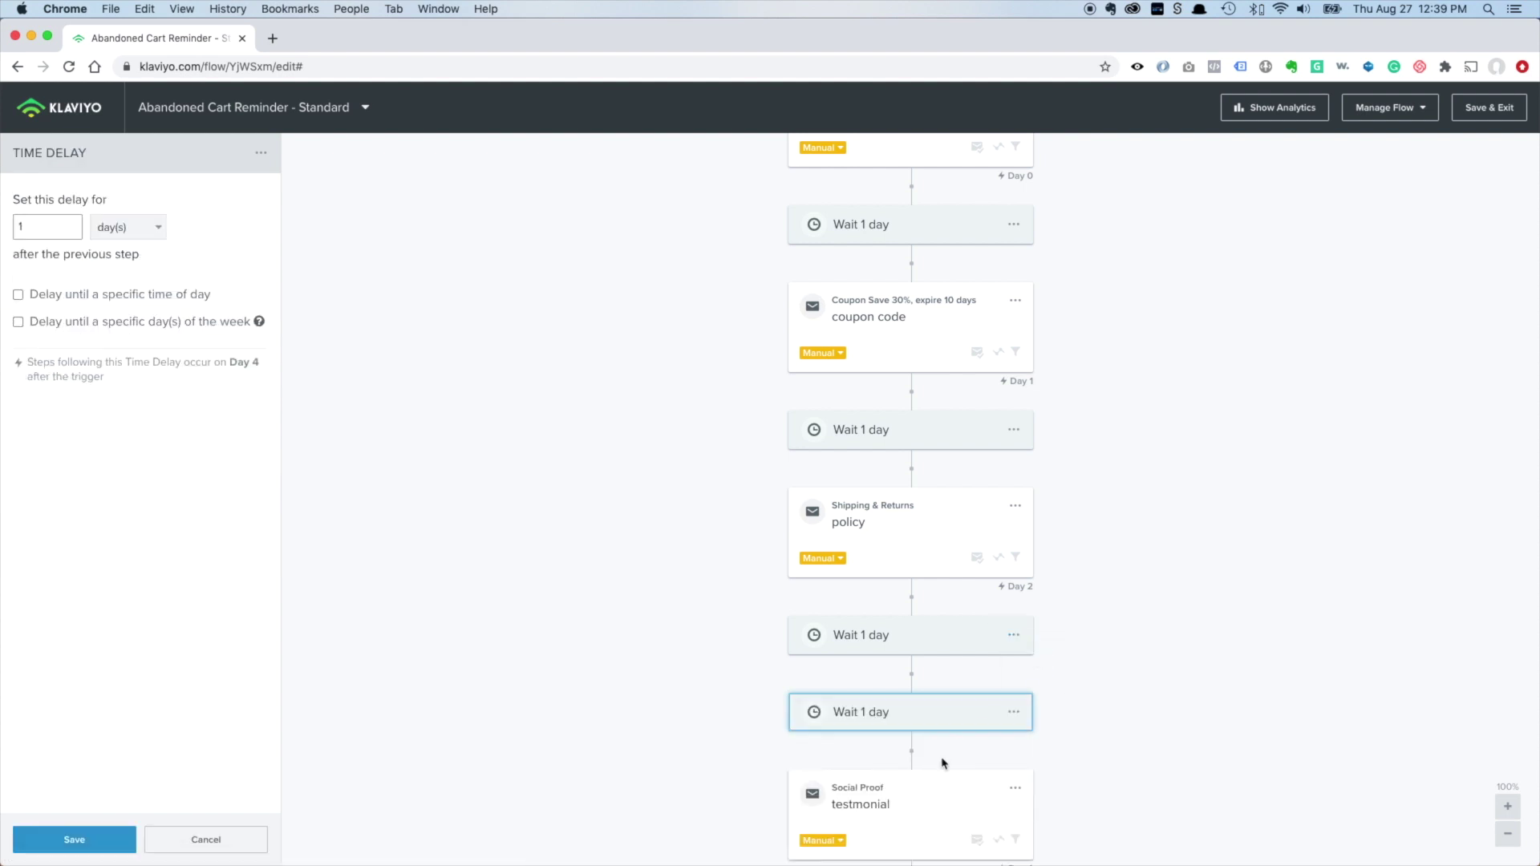
{"action": "scroll", "coordinate": [943, 763], "scroll_direction": "down", "scroll_amount": 2}
{"action": "mouse_move", "coordinate": [904, 639]}
{"action": "left_mouse_down"}
{"action": "mouse_move", "coordinate": [883, 782]}
{"action": "mouse_move", "coordinate": [921, 758]}
{"action": "mouse_move", "coordinate": [914, 770]}
{"action": "left_mouse_up"}
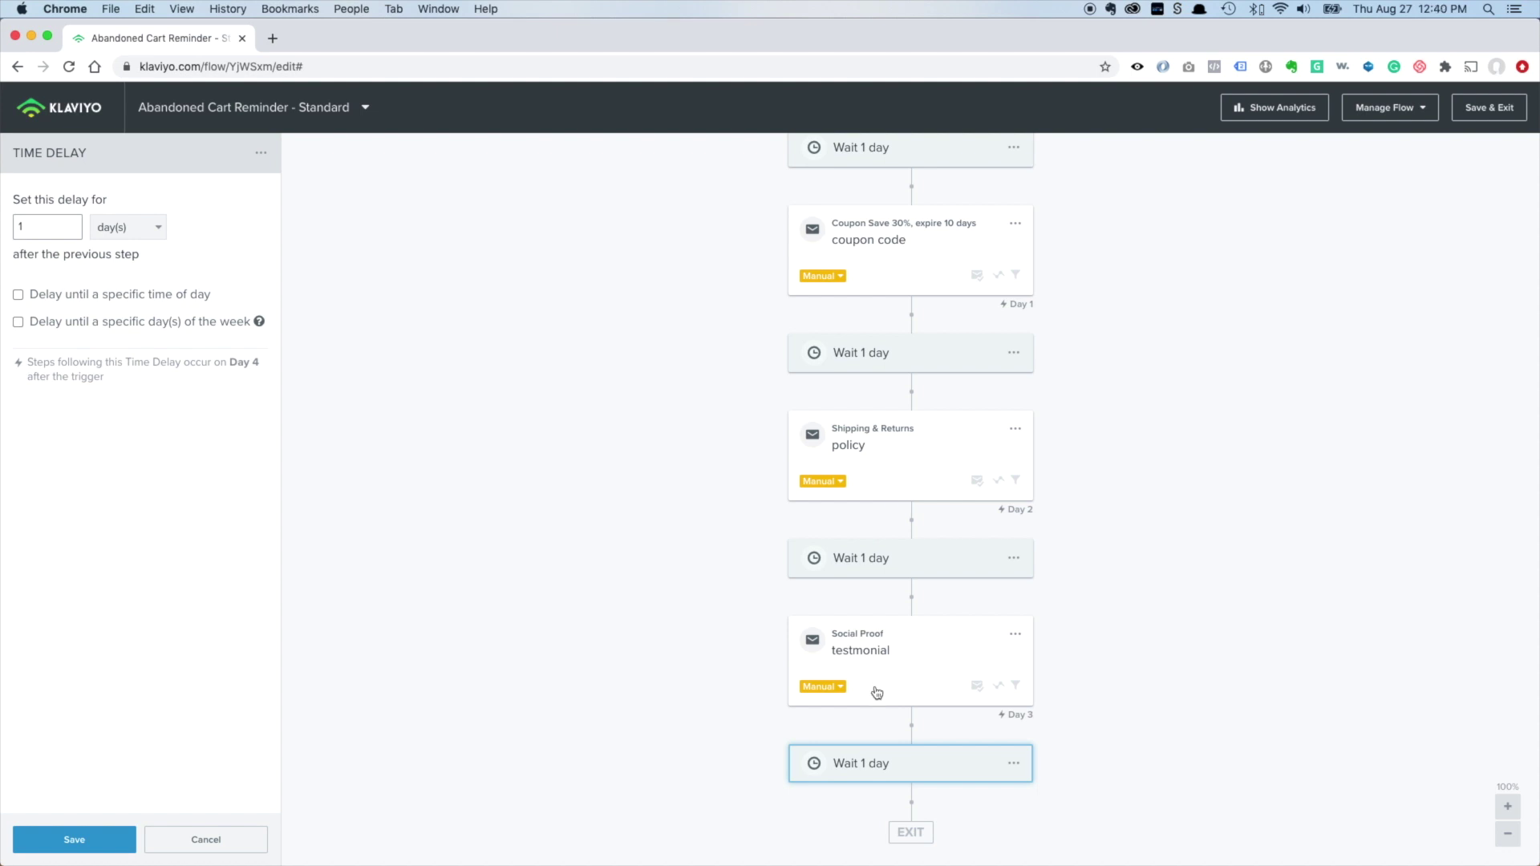
Clone the Social Proof email and move the copy below the last 1-day delay at the end of the flow
{"action": "left_click", "coordinate": [1014, 634]}
{"action": "left_click", "coordinate": [1037, 689]}
{"action": "mouse_move", "coordinate": [921, 674]}
{"action": "left_mouse_down"}
{"action": "mouse_move", "coordinate": [907, 790]}
{"action": "mouse_move", "coordinate": [928, 756]}
{"action": "left_mouse_up"}
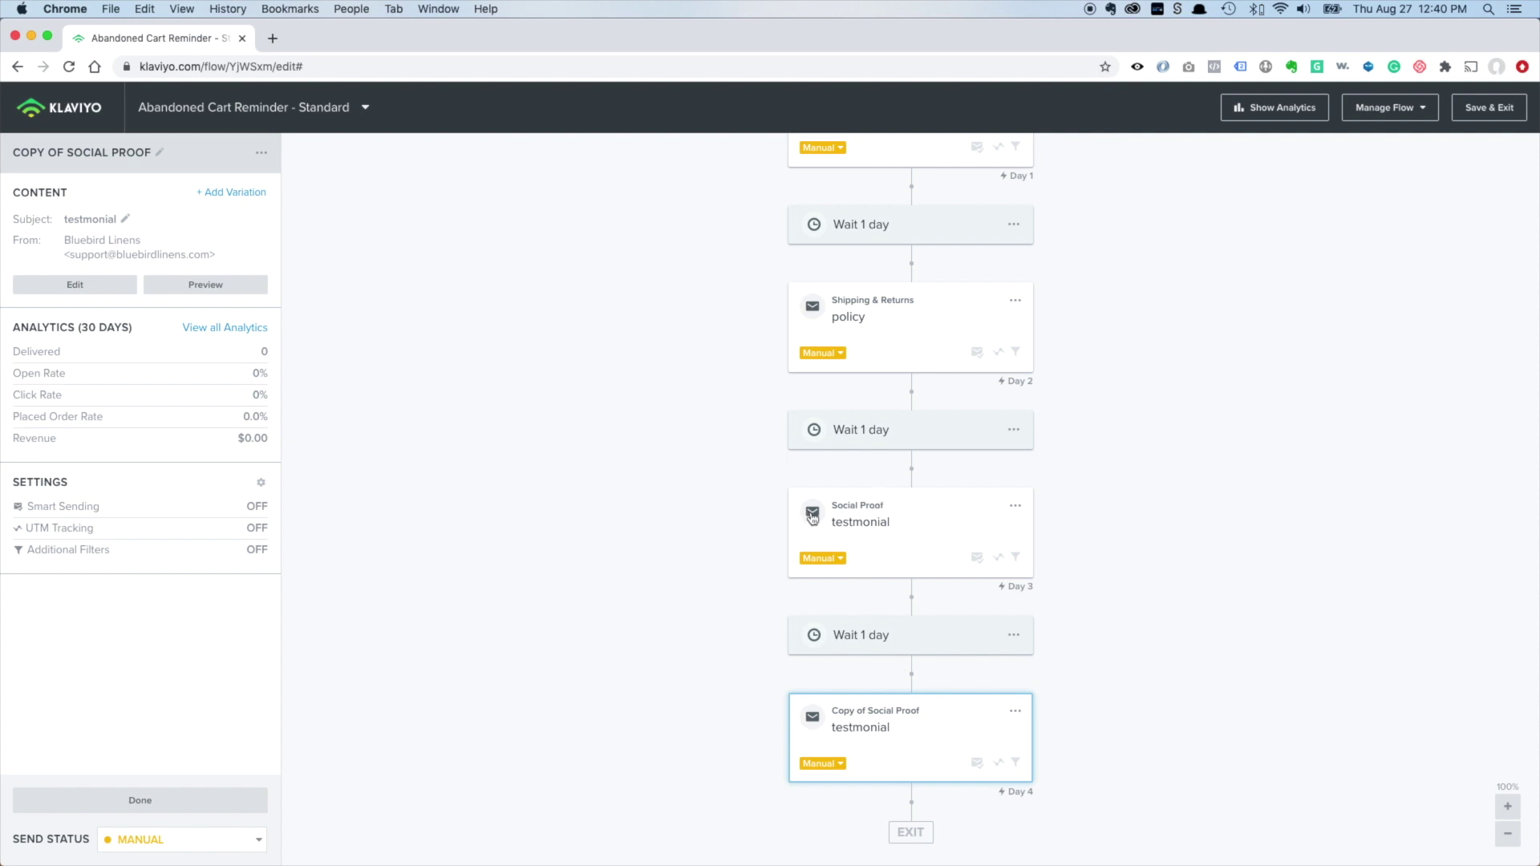
Try to set the time delay after the Social Proof email to 5 days
{"action": "left_click", "coordinate": [902, 644]}
{"action": "left_click", "coordinate": [42, 228]}
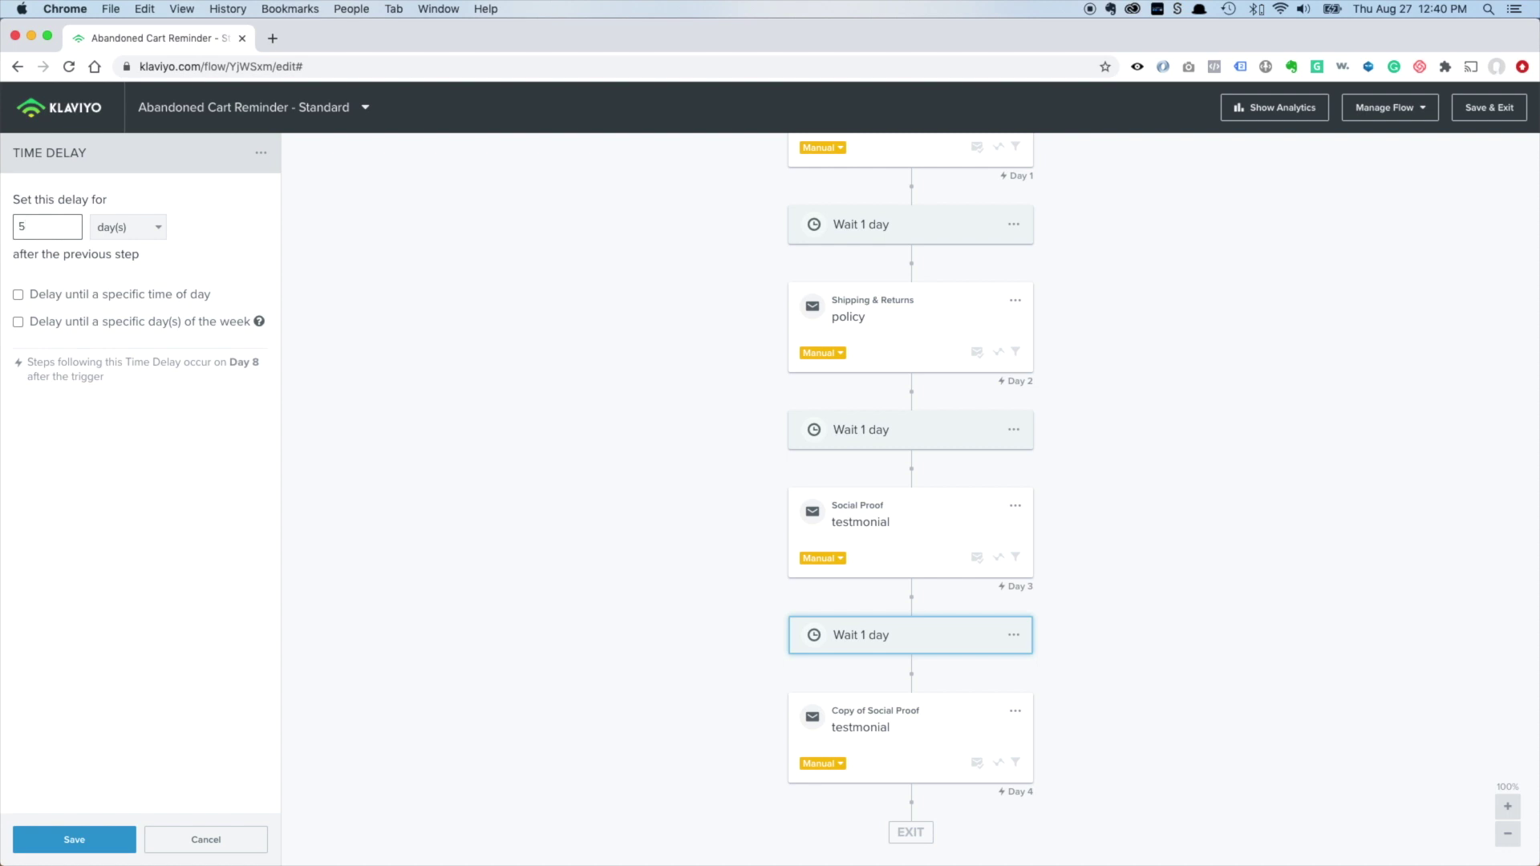
Rename the copied Social Proof email at the end of the flow as Coupon expires 3 days
{"action": "left_click", "coordinate": [878, 720]}
{"action": "left_click", "coordinate": [160, 154]}
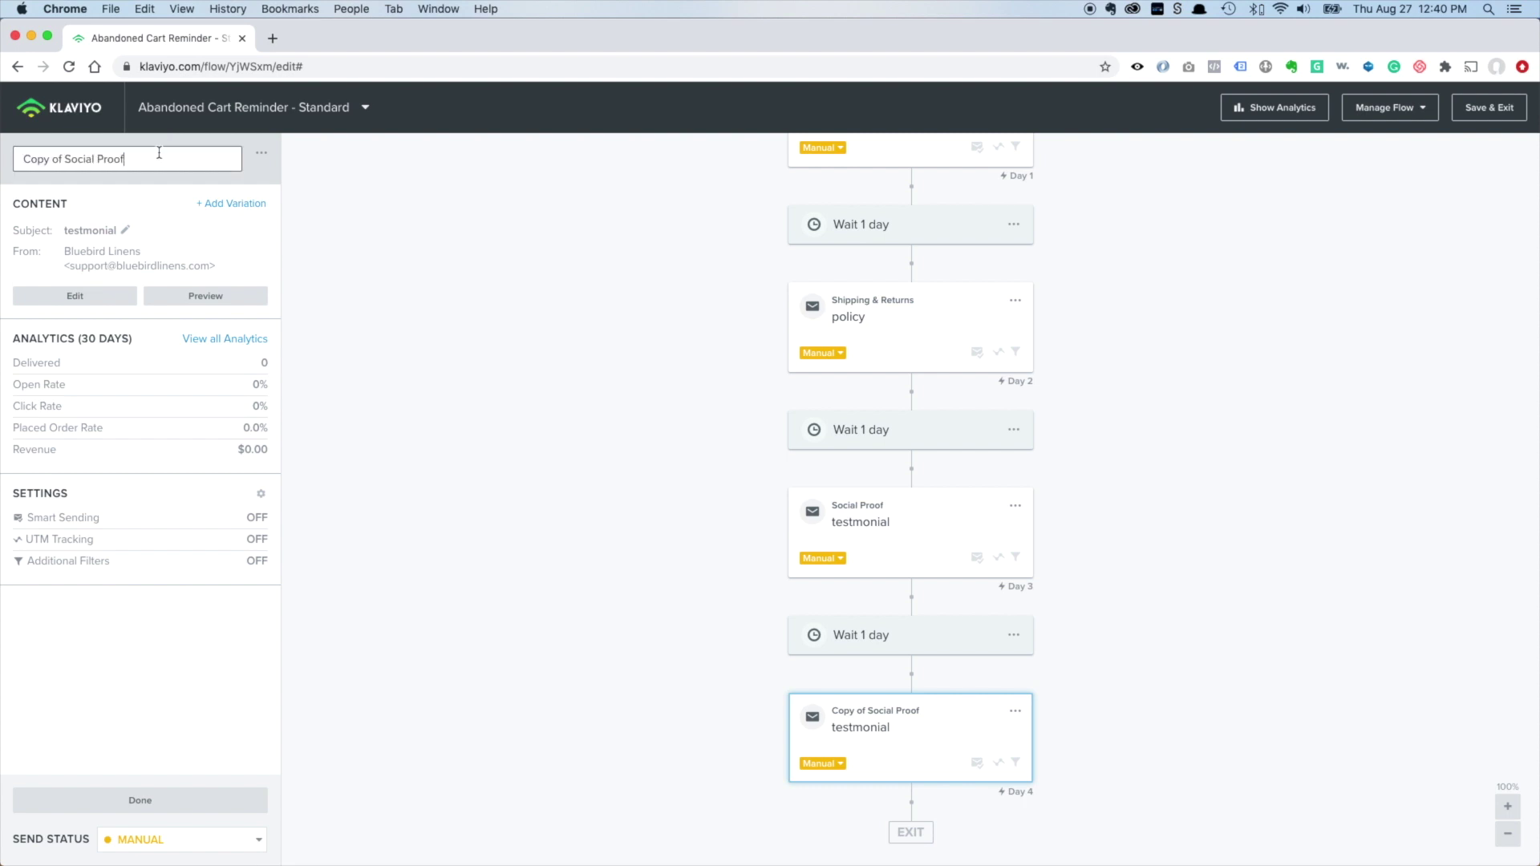
{"action": "key", "text": "super+a"}
{"action": "type", "text": "C"}
{"action": "type", "text": "oupon expires 3 days"}
{"action": "key", "text": "Return"}
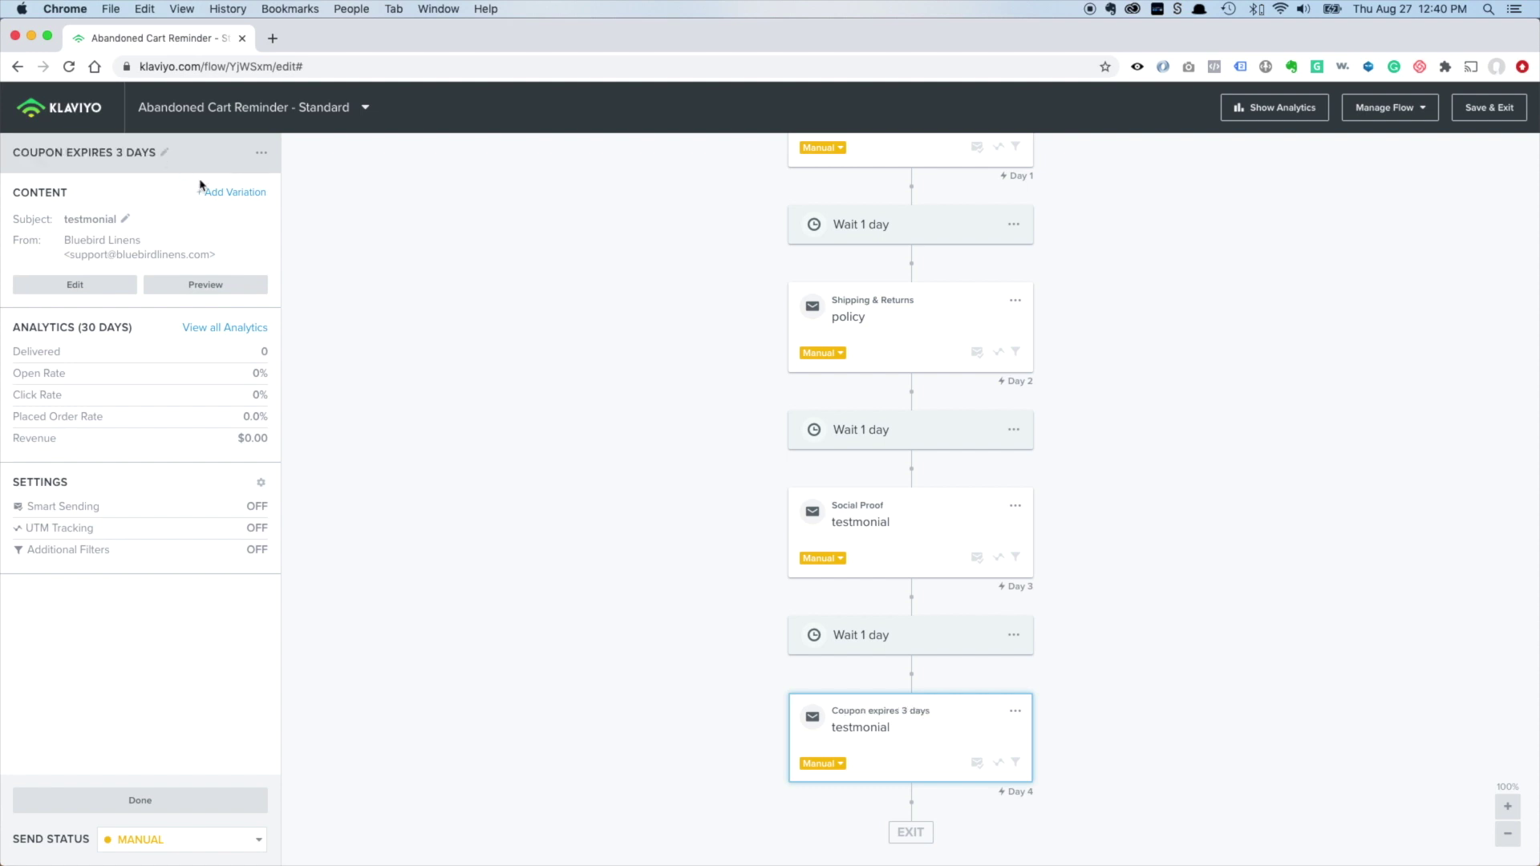
Set the subject of the Coupon expires 3 days email to "coupon reminder"
{"action": "left_click", "coordinate": [126, 220]}
{"action": "key", "text": "super+a"}
{"action": "type", "text": "c"}
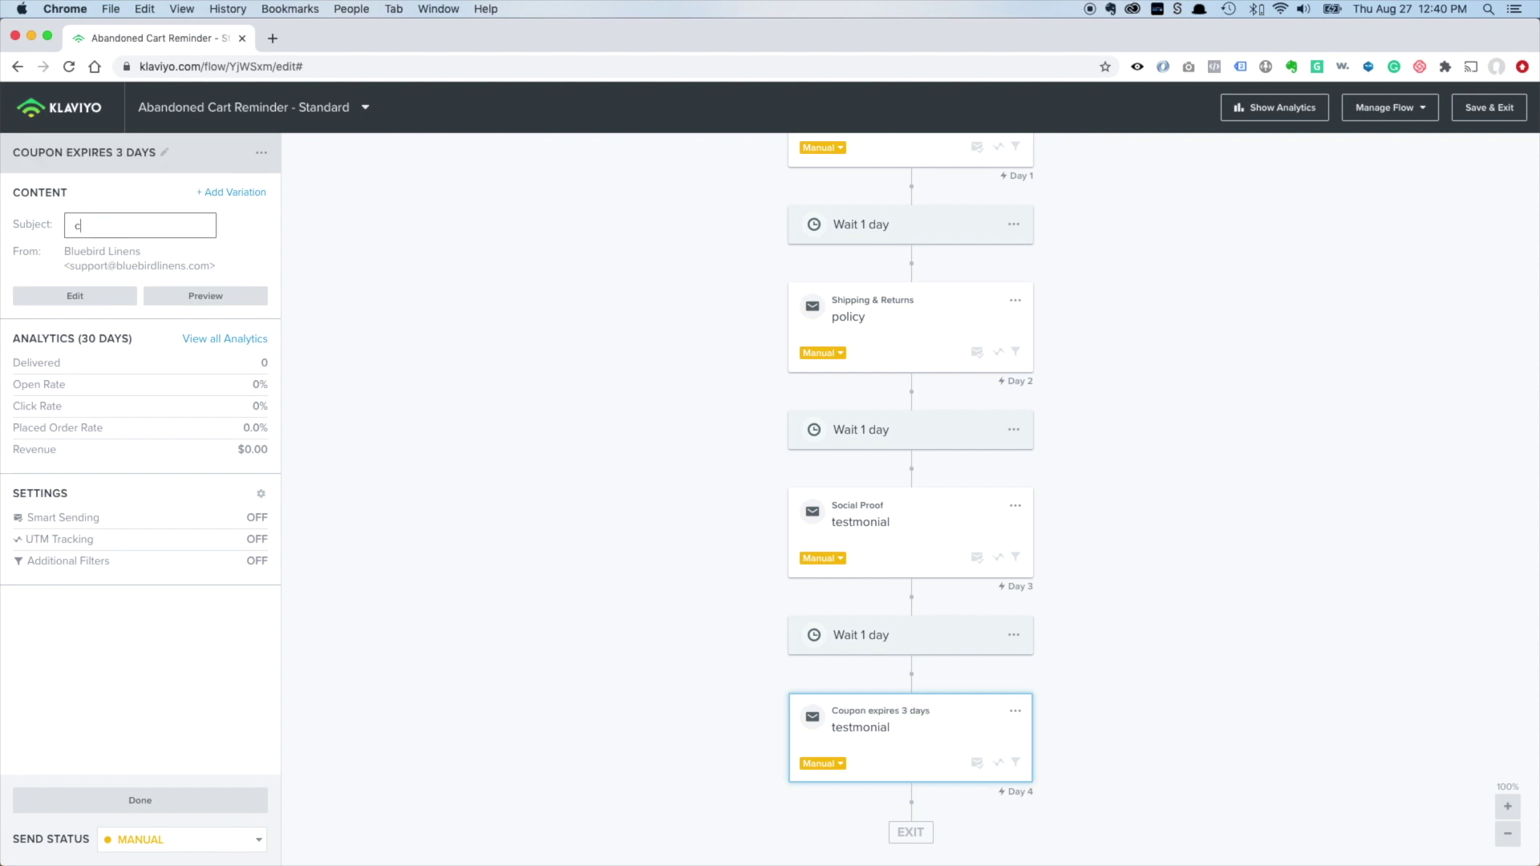
{"action": "type", "text": "oupon reminder"}
{"action": "key", "text": "Return"}
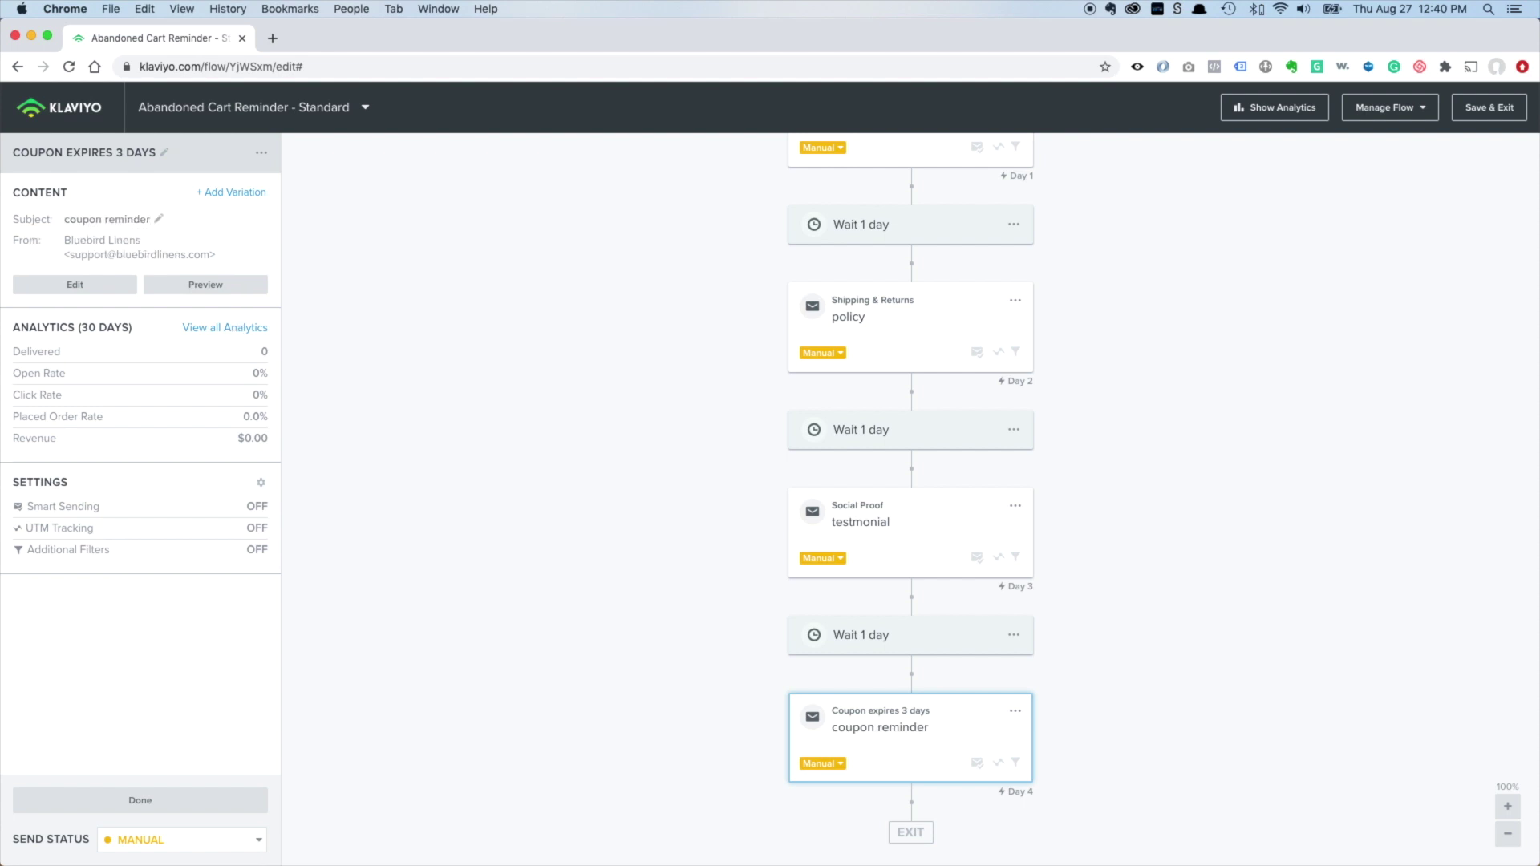
Set the time delay between the Social Proof and Coupon expires 3 days emails to 5 days
{"action": "scroll", "coordinate": [922, 497], "scroll_direction": "up", "scroll_amount": 3}
{"action": "scroll", "coordinate": [915, 483], "scroll_direction": "up", "scroll_amount": 2}
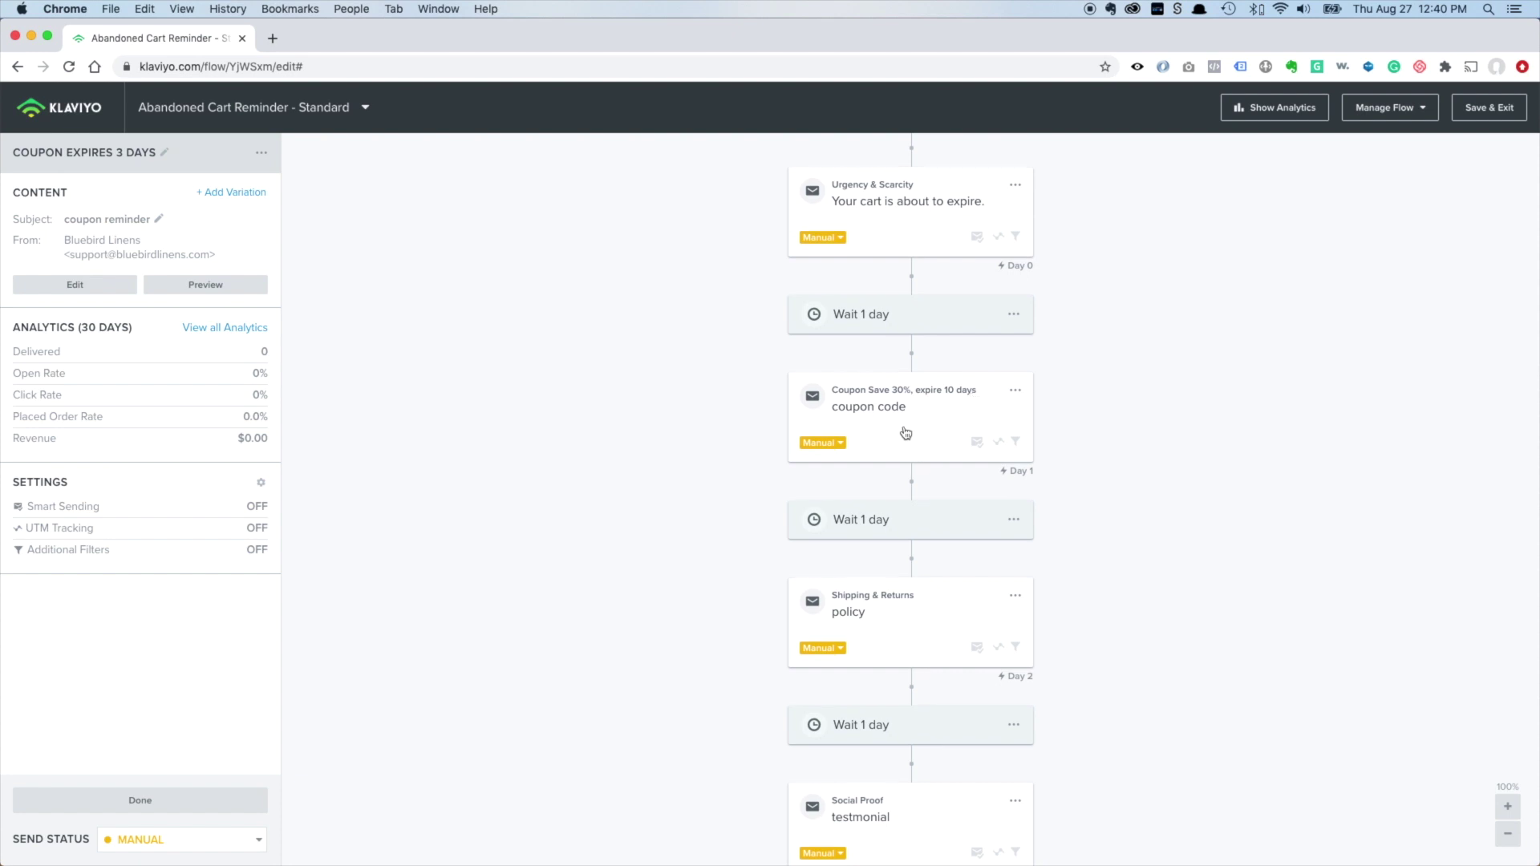
{"action": "scroll", "coordinate": [904, 433], "scroll_direction": "down", "scroll_amount": 5}
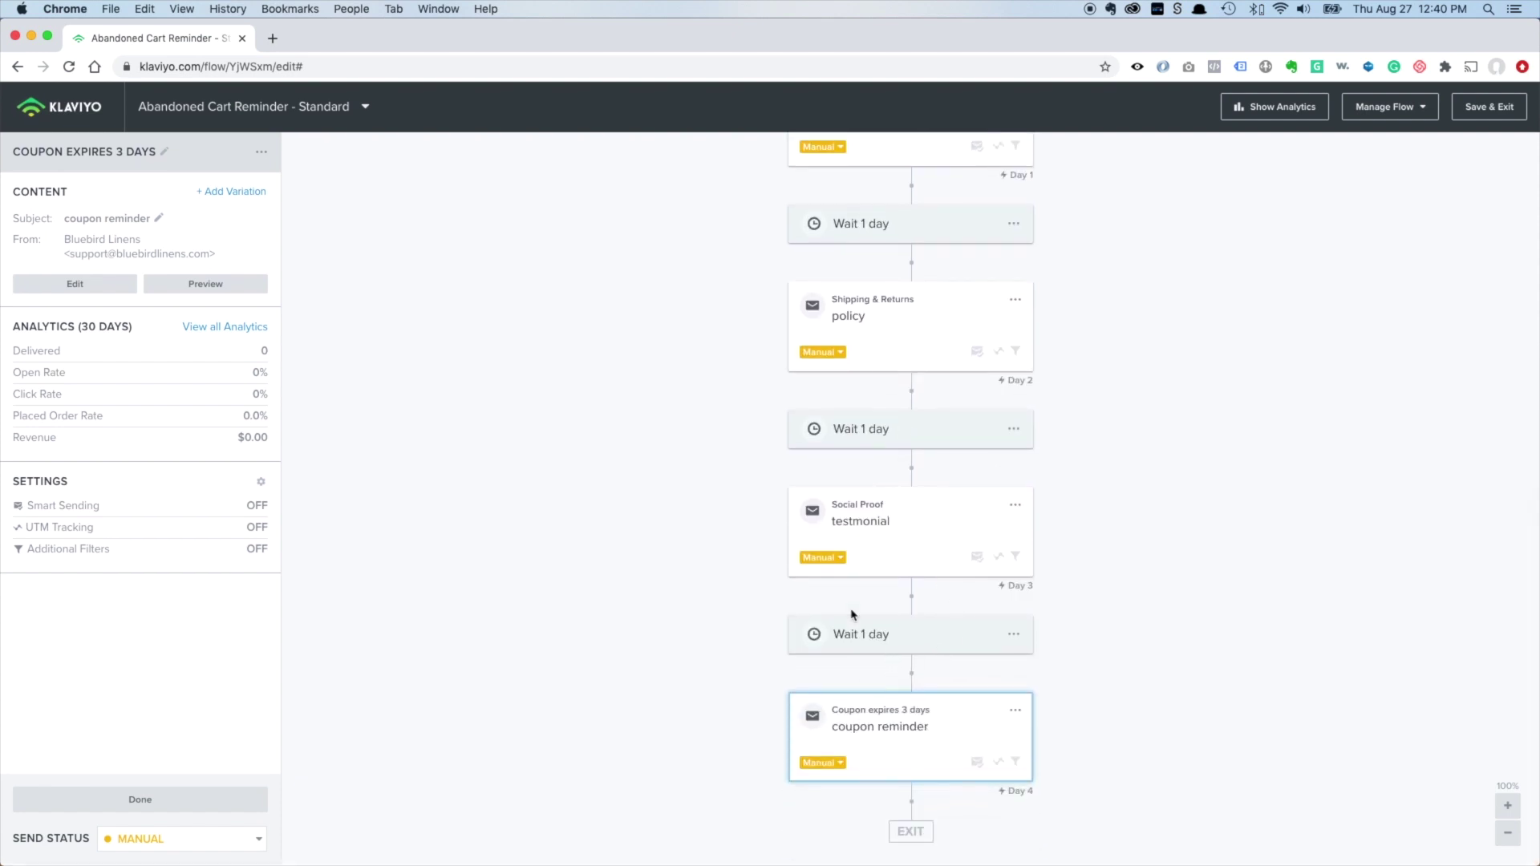
{"action": "left_click", "coordinate": [898, 648]}
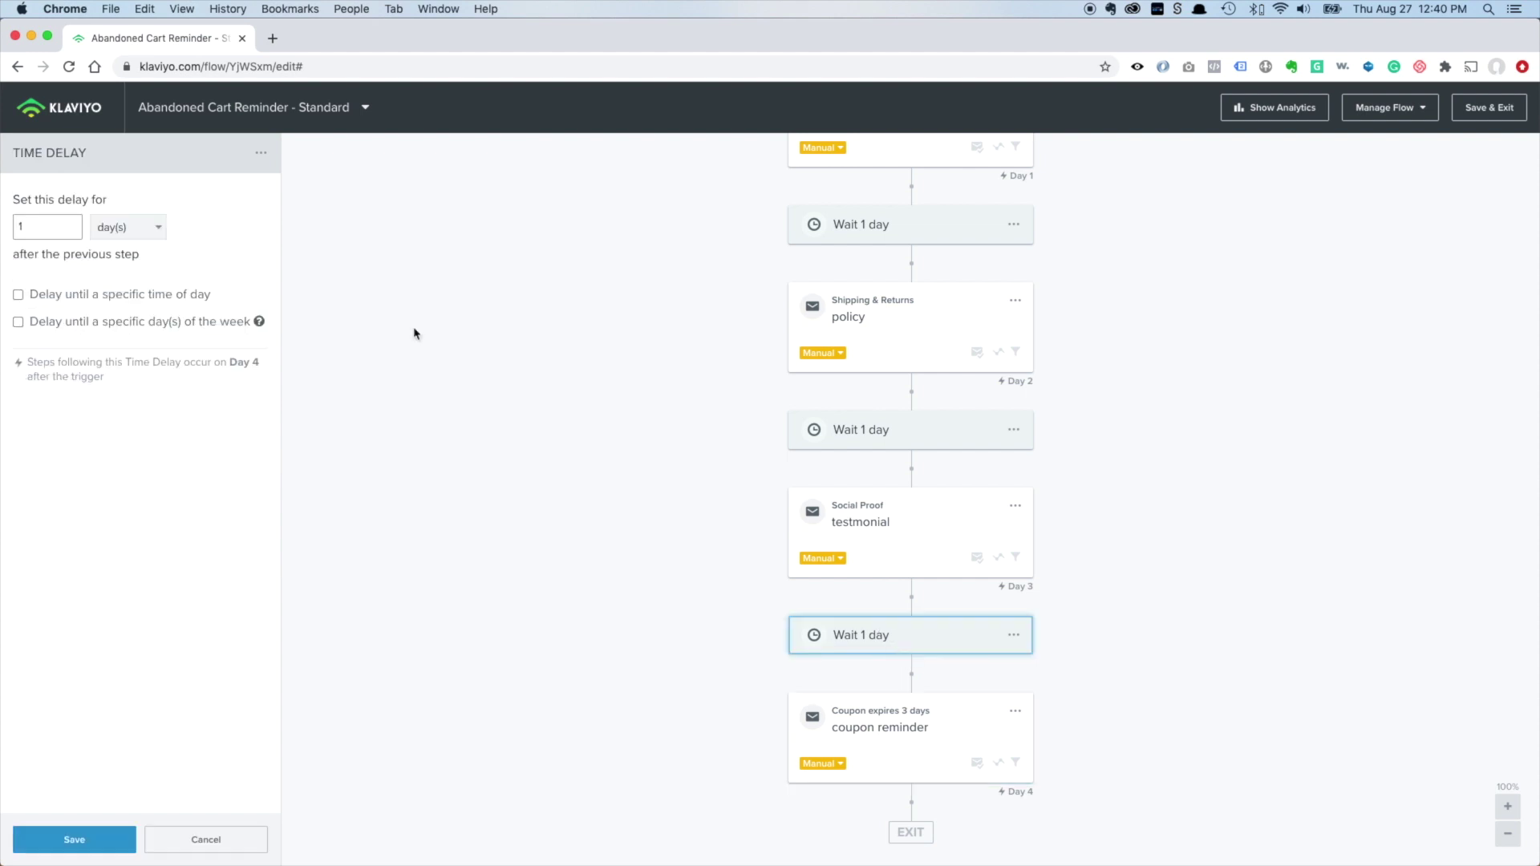
{"action": "left_click", "coordinate": [51, 225]}
{"action": "type", "text": "5"}
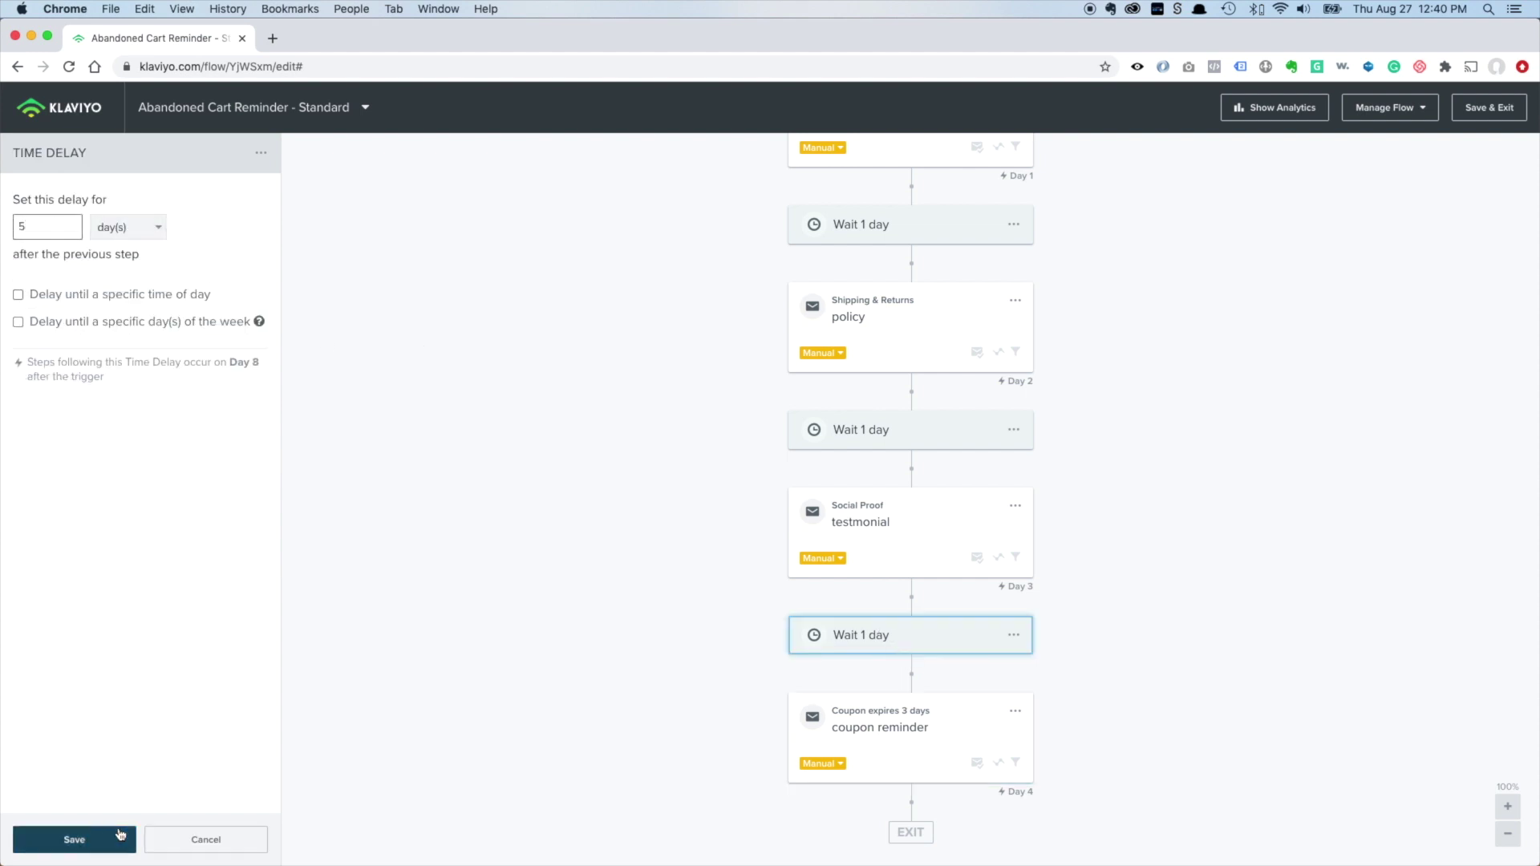
{"action": "left_click", "coordinate": [74, 839]}
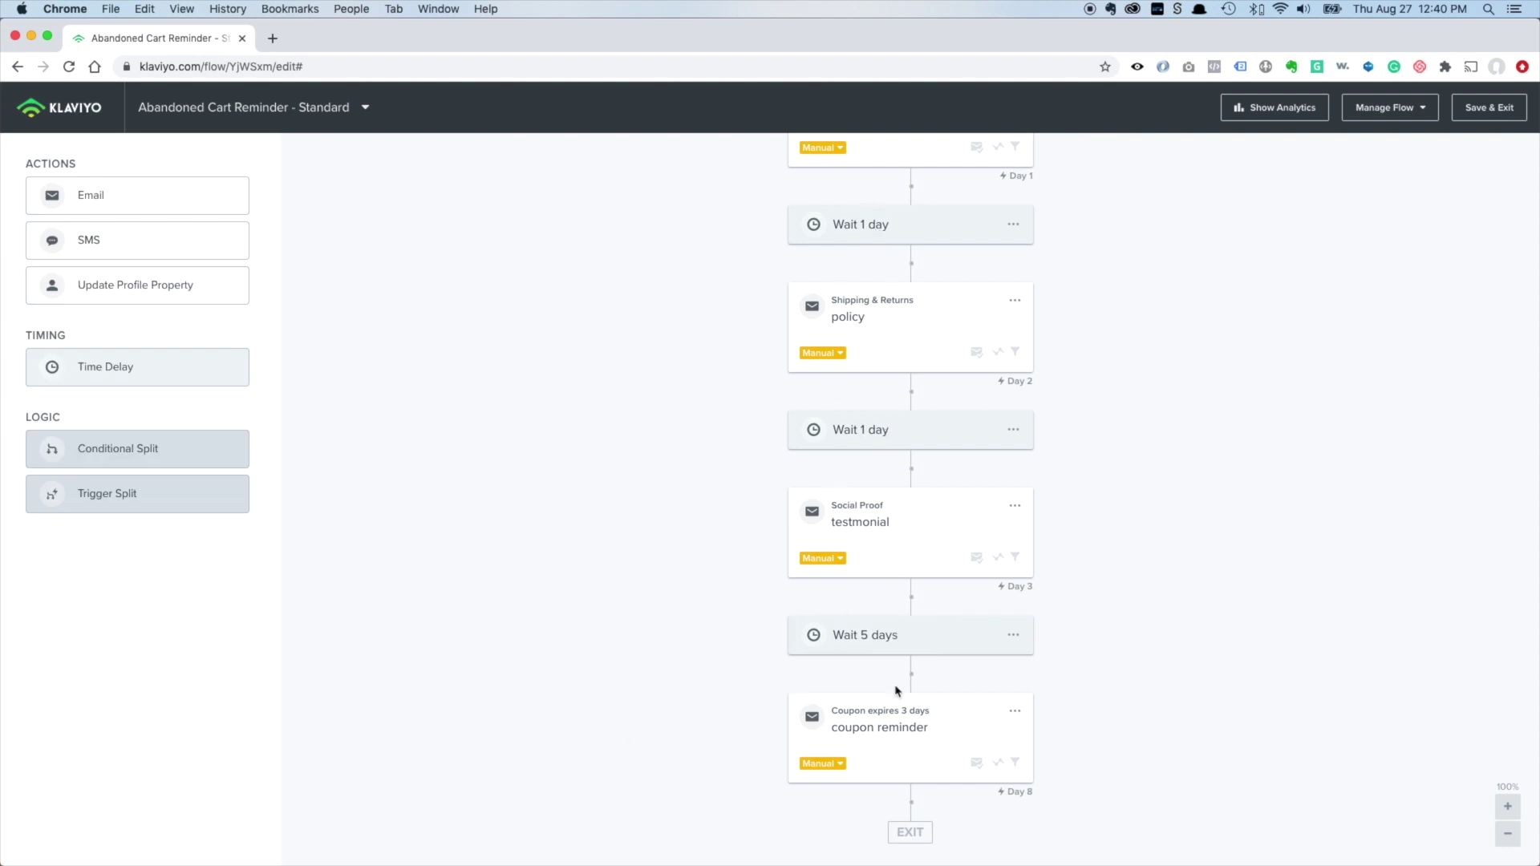
Clone the 5-day delay and move the copy below the Coupon expires 3 days email
{"action": "left_click", "coordinate": [919, 732]}
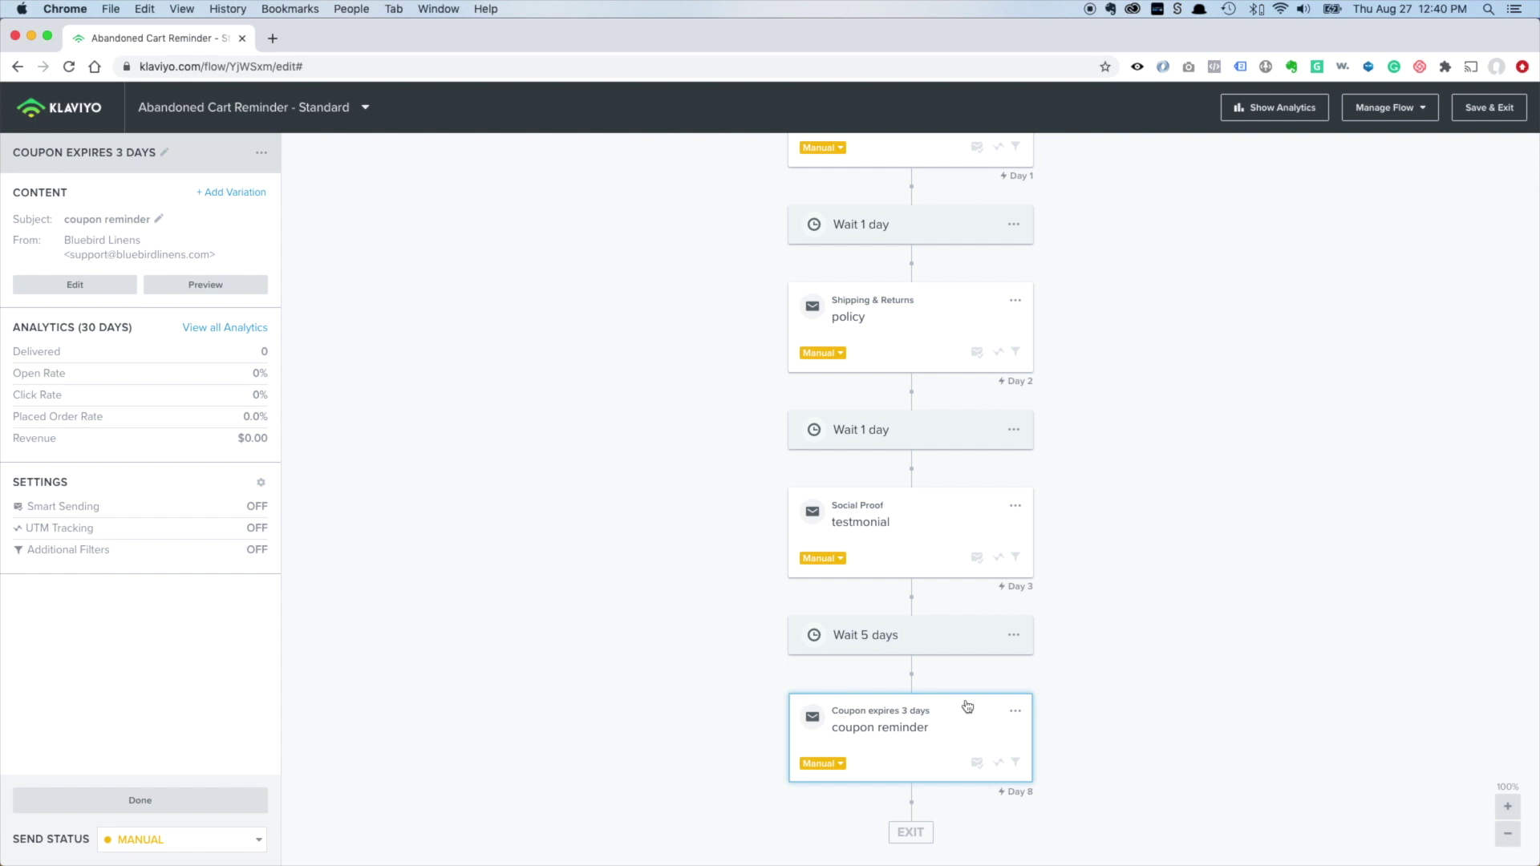
{"action": "left_click", "coordinate": [1014, 635]}
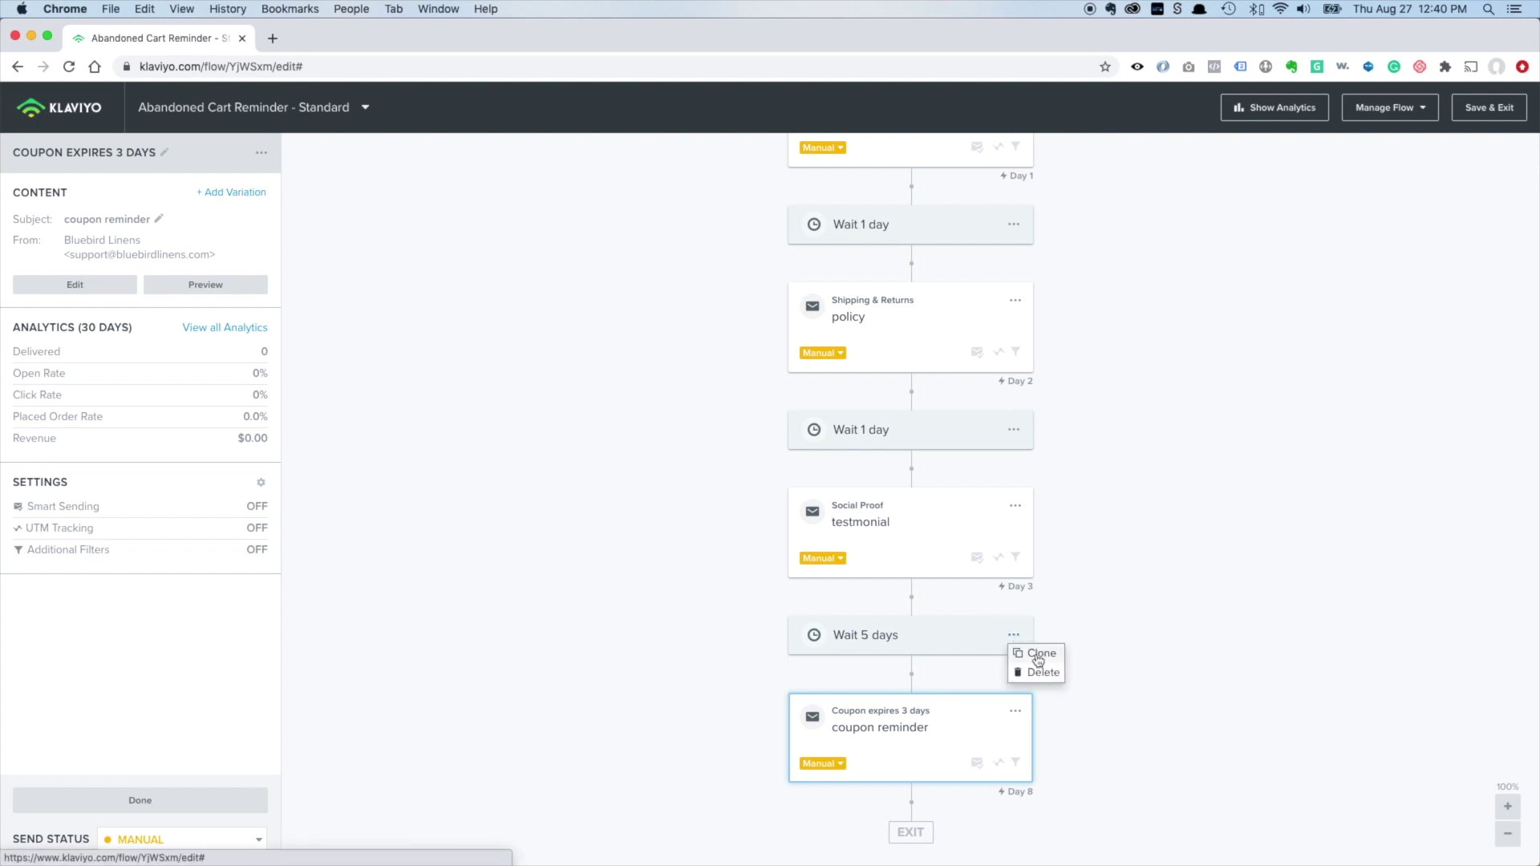
{"action": "left_click", "coordinate": [1042, 657]}
{"action": "scroll", "coordinate": [993, 715], "scroll_direction": "down", "scroll_amount": 2}
{"action": "mouse_move", "coordinate": [925, 636]}
{"action": "left_mouse_down"}
{"action": "mouse_move", "coordinate": [921, 770]}
{"action": "mouse_move", "coordinate": [965, 722]}
{"action": "left_mouse_up"}
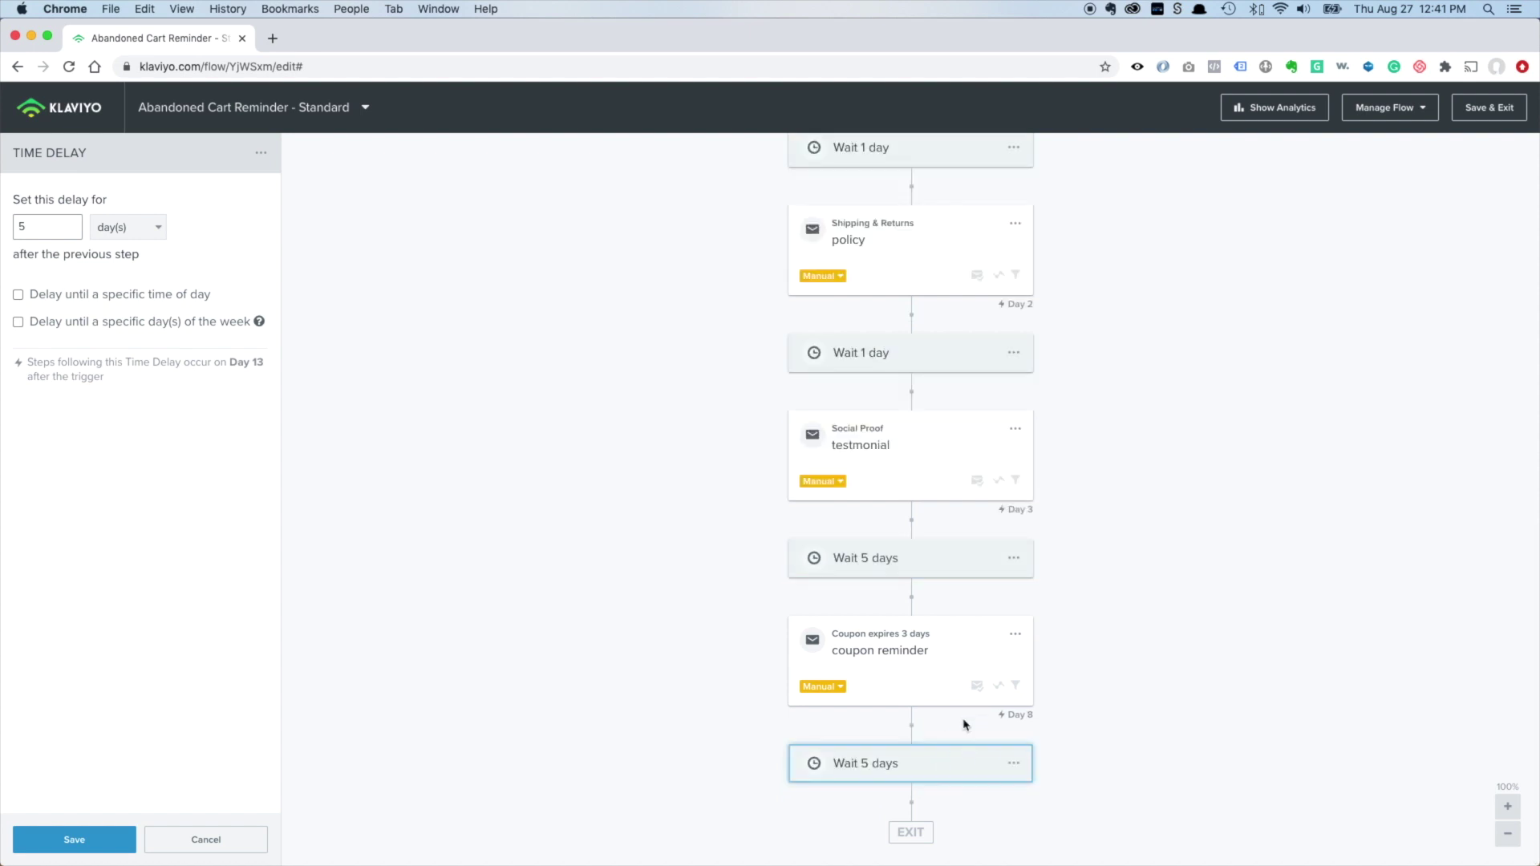
Set the copied time delay at the end of the flow to 2 days
{"action": "left_click", "coordinate": [887, 764]}
{"action": "left_click", "coordinate": [40, 226]}
{"action": "type", "text": "2"}
{"action": "left_click", "coordinate": [74, 839]}
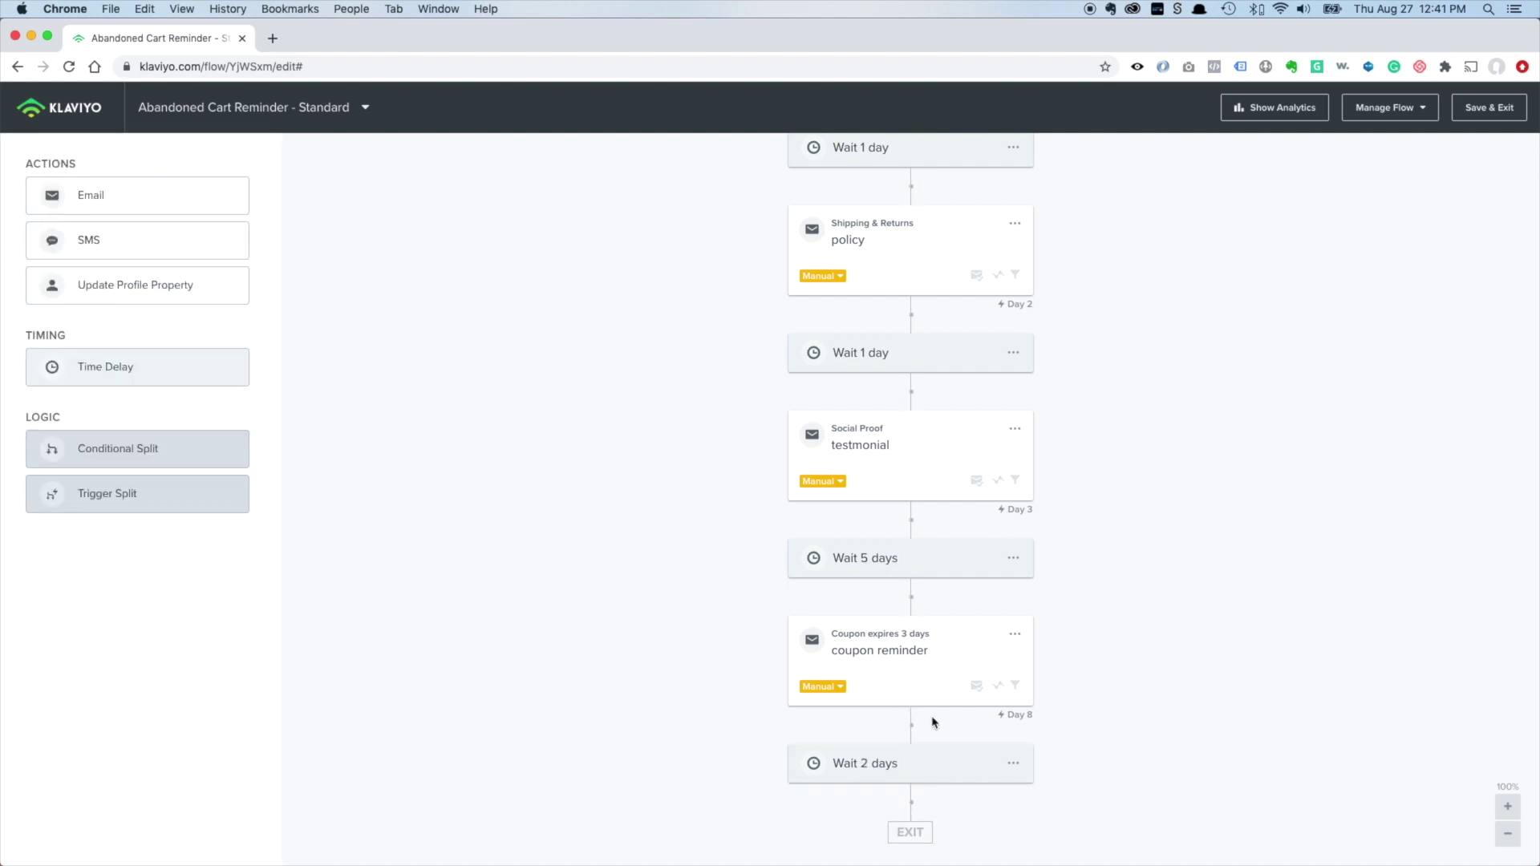
Clone the Coupon expires 3 days email and move the copy below the 2-day delay
{"action": "left_click", "coordinate": [930, 651]}
{"action": "left_click", "coordinate": [1015, 634]}
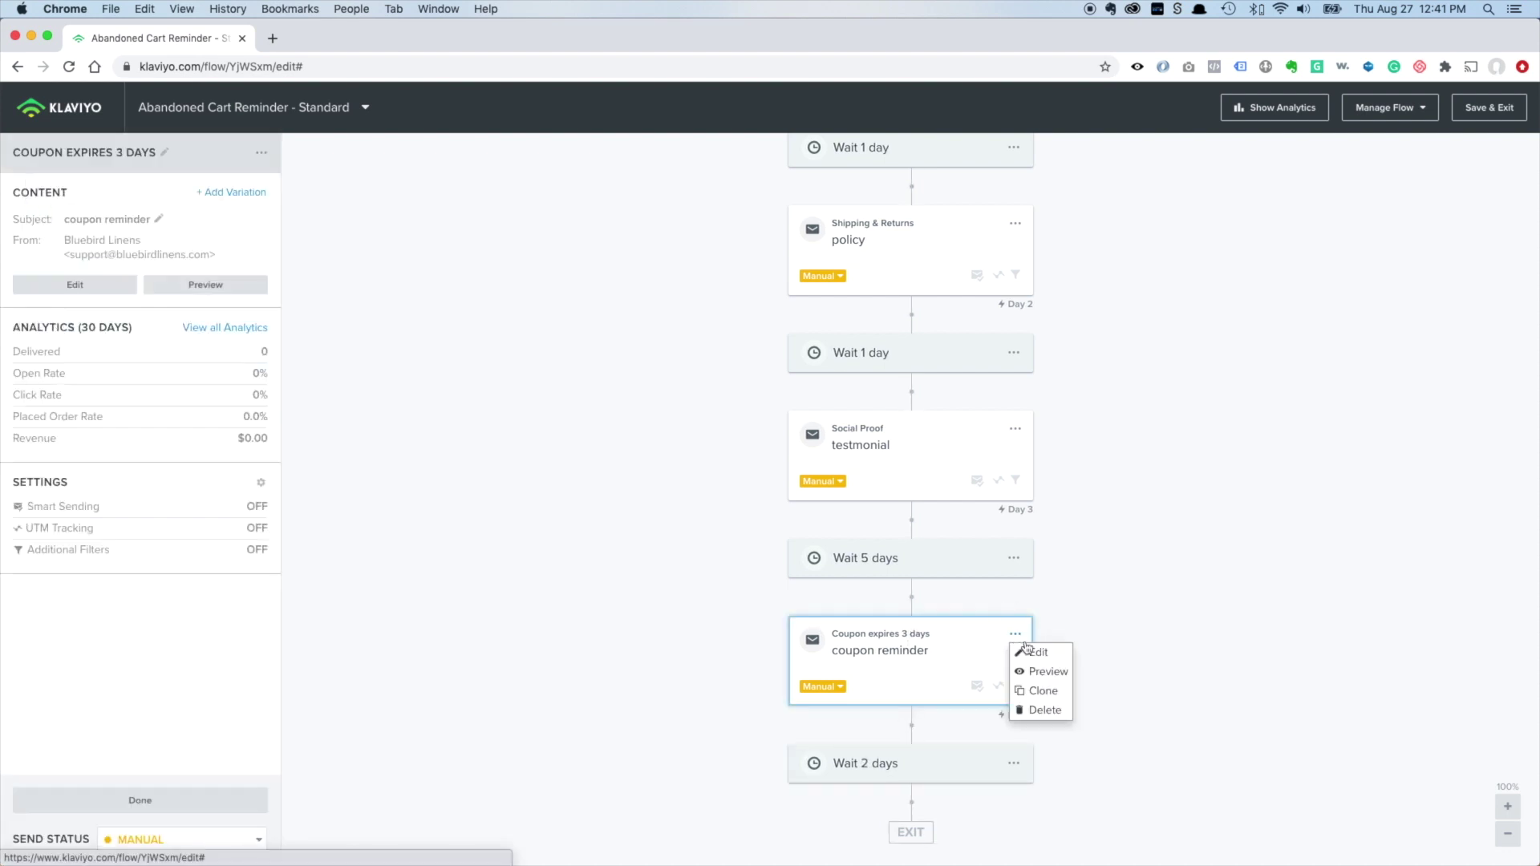
{"action": "left_click", "coordinate": [1040, 690]}
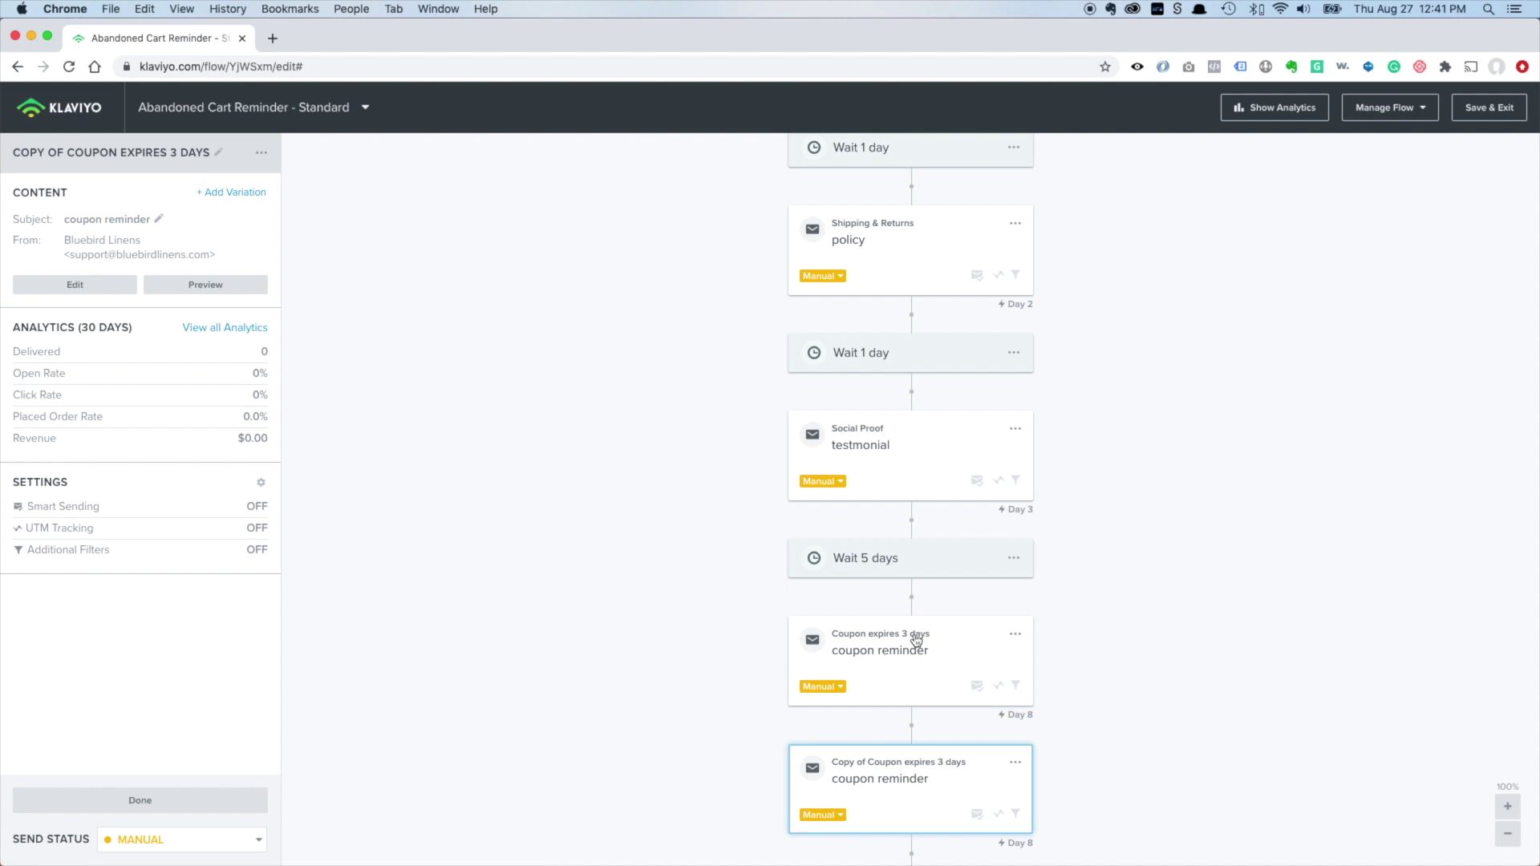
{"action": "scroll", "coordinate": [915, 654], "scroll_direction": "down", "scroll_amount": 3}
{"action": "left_click_drag", "start_coordinate": [914, 666], "coordinate": [906, 702]}
{"action": "left_click", "coordinate": [674, 643]}
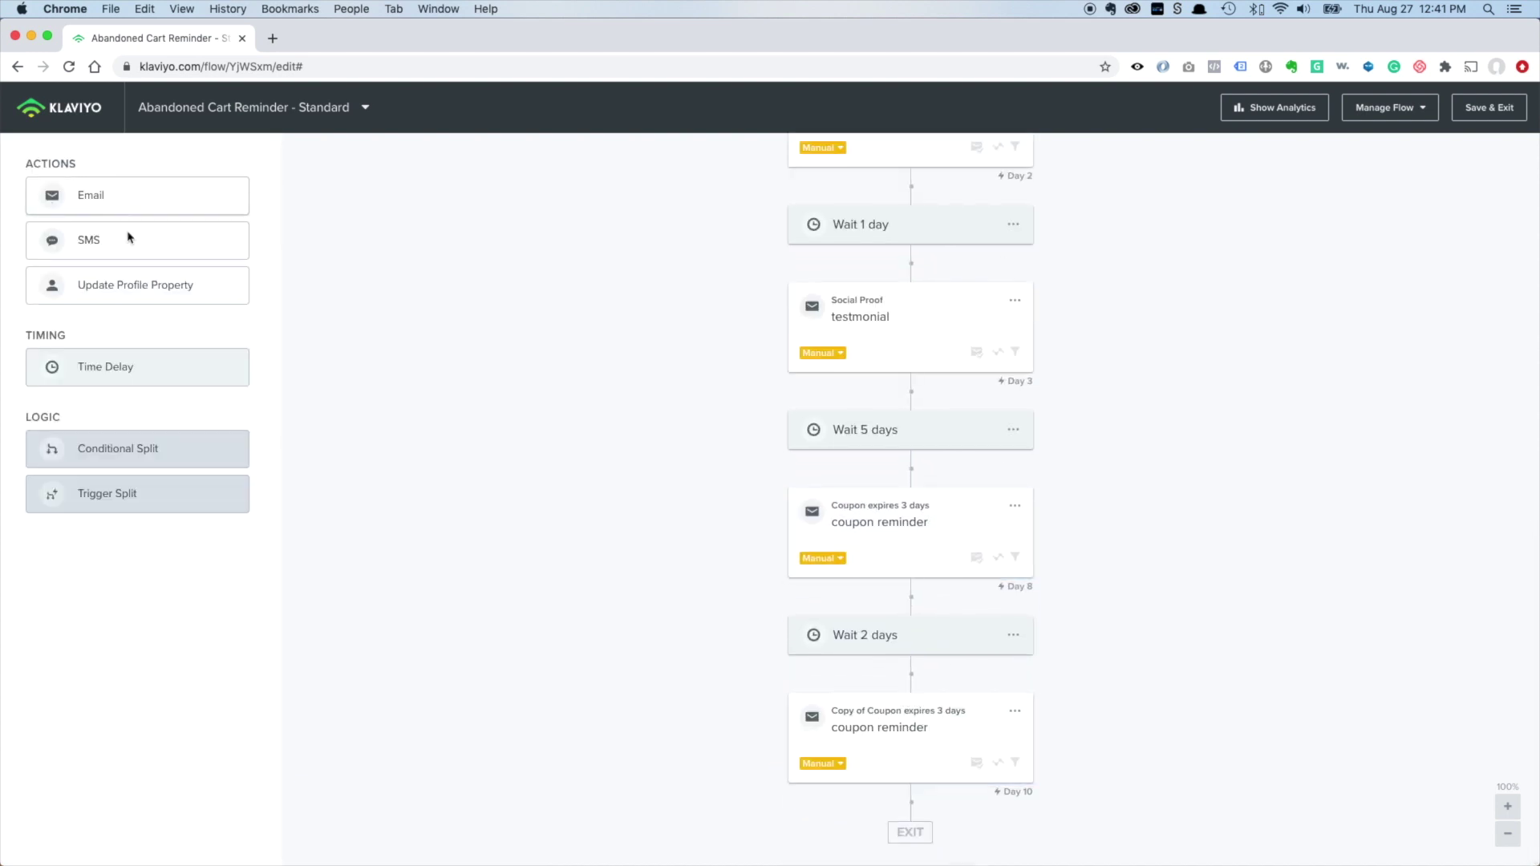
Rename the copied coupon email at the end of the flow as Copy of Coupon expires 24 hrs
{"action": "left_click", "coordinate": [910, 716]}
{"action": "left_click", "coordinate": [165, 149]}
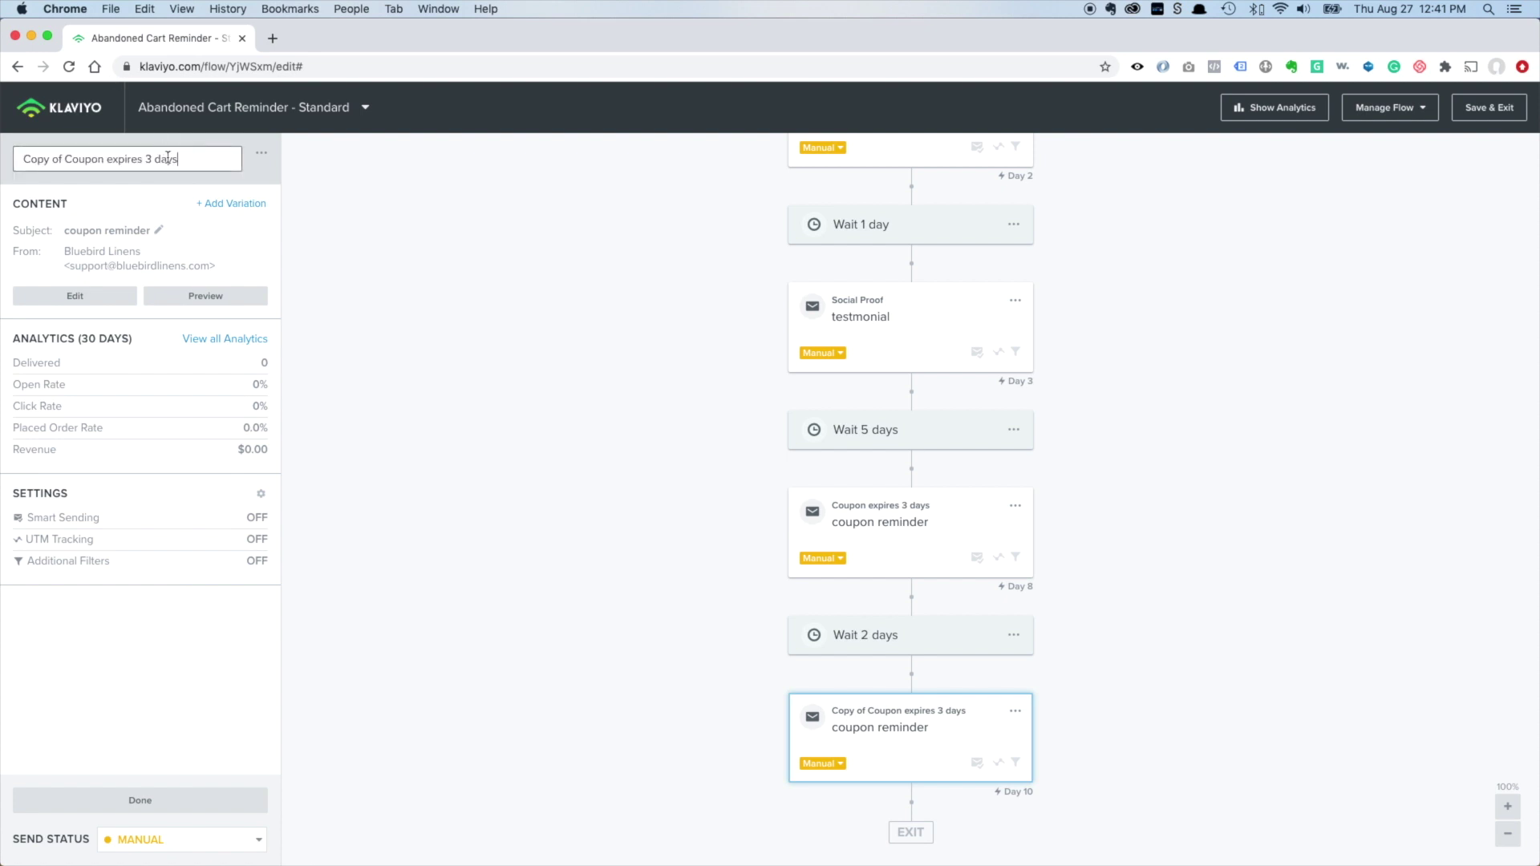
{"action": "left_click", "coordinate": [190, 157]}
{"action": "type", "text": "24 hrs"}
{"action": "key", "text": "Return"}
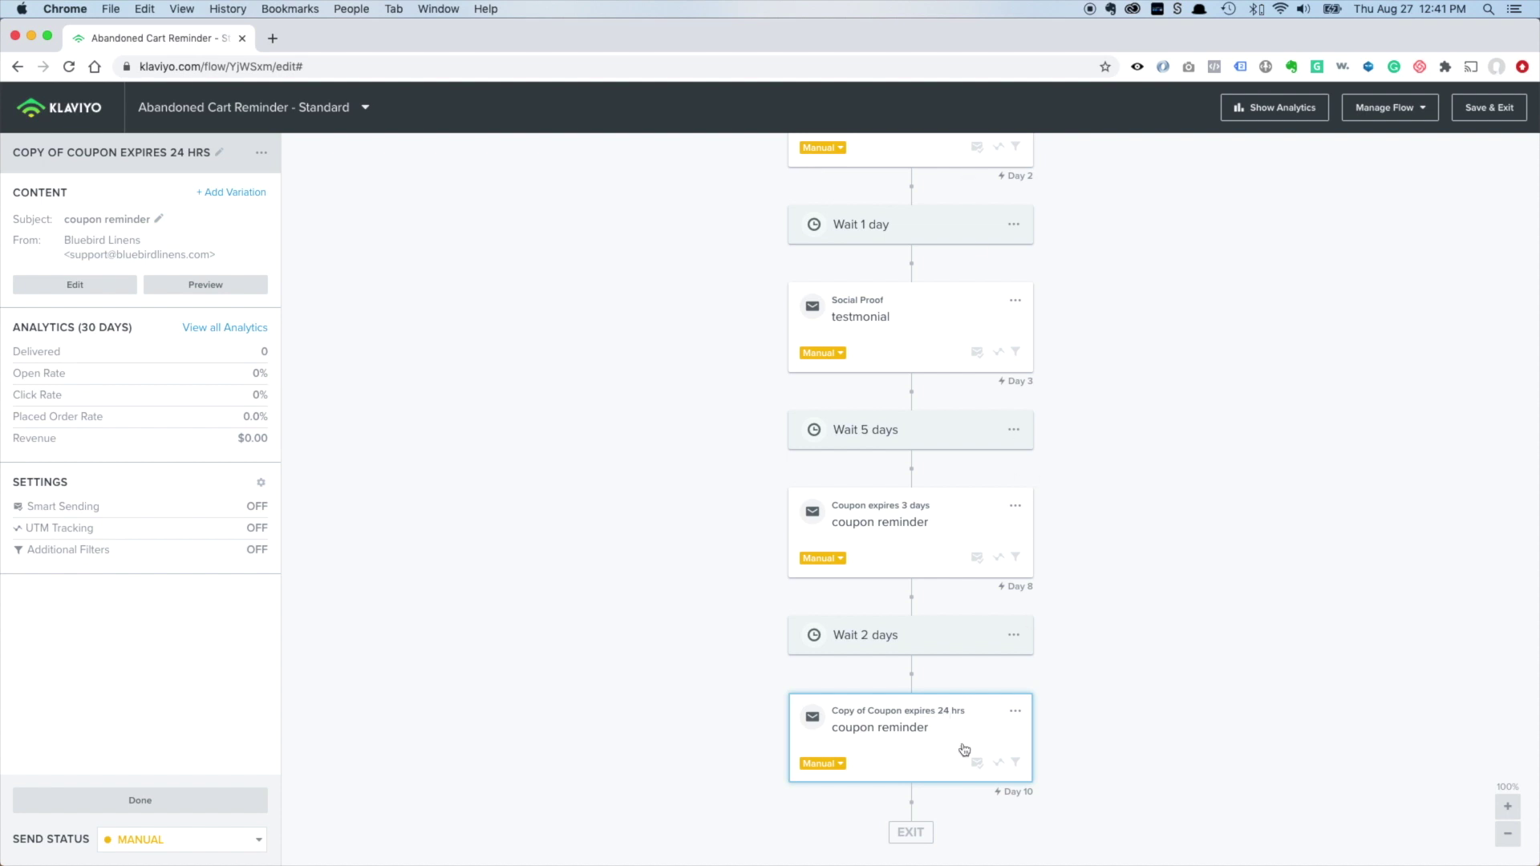
Clone the 2-day delay and move the copy below the Copy of Coupon expires 24 hrs email
{"action": "scroll", "coordinate": [920, 402], "scroll_direction": "up", "scroll_amount": 5}
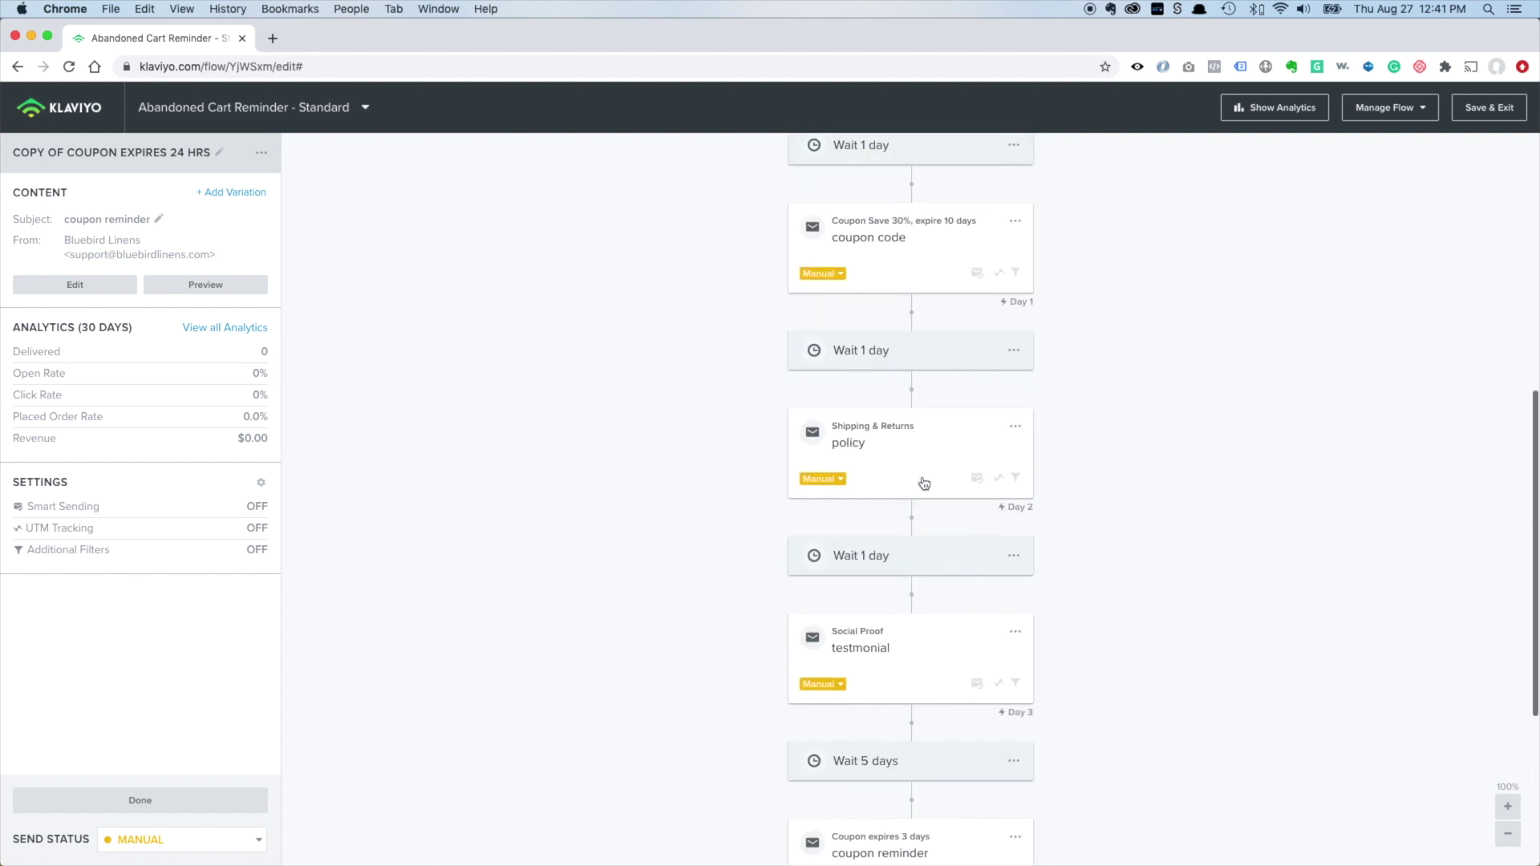
{"action": "scroll", "coordinate": [923, 482], "scroll_direction": "down", "scroll_amount": 5}
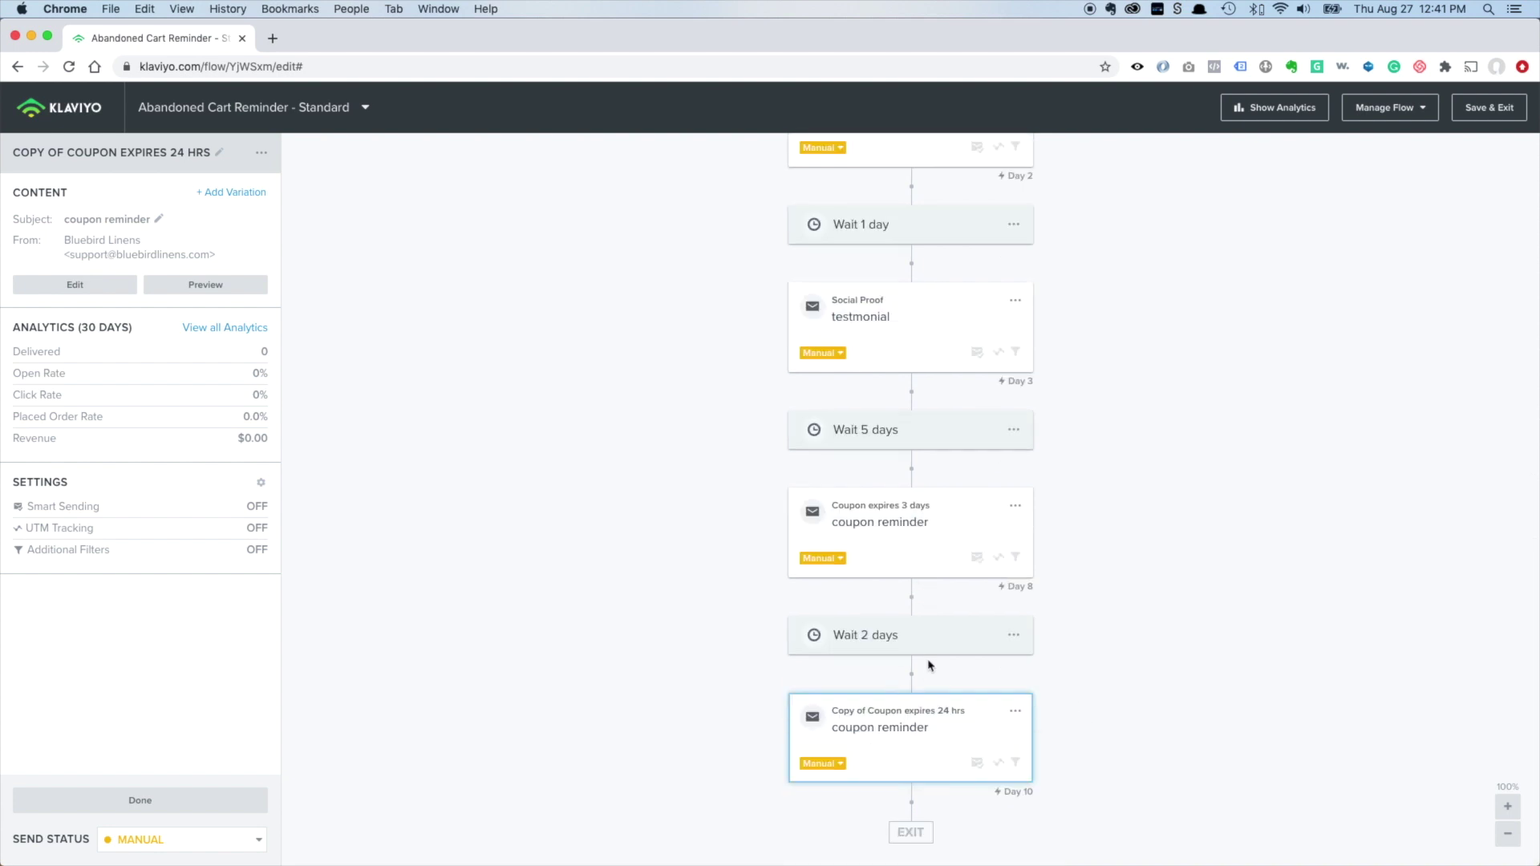
{"action": "left_click", "coordinate": [1013, 635]}
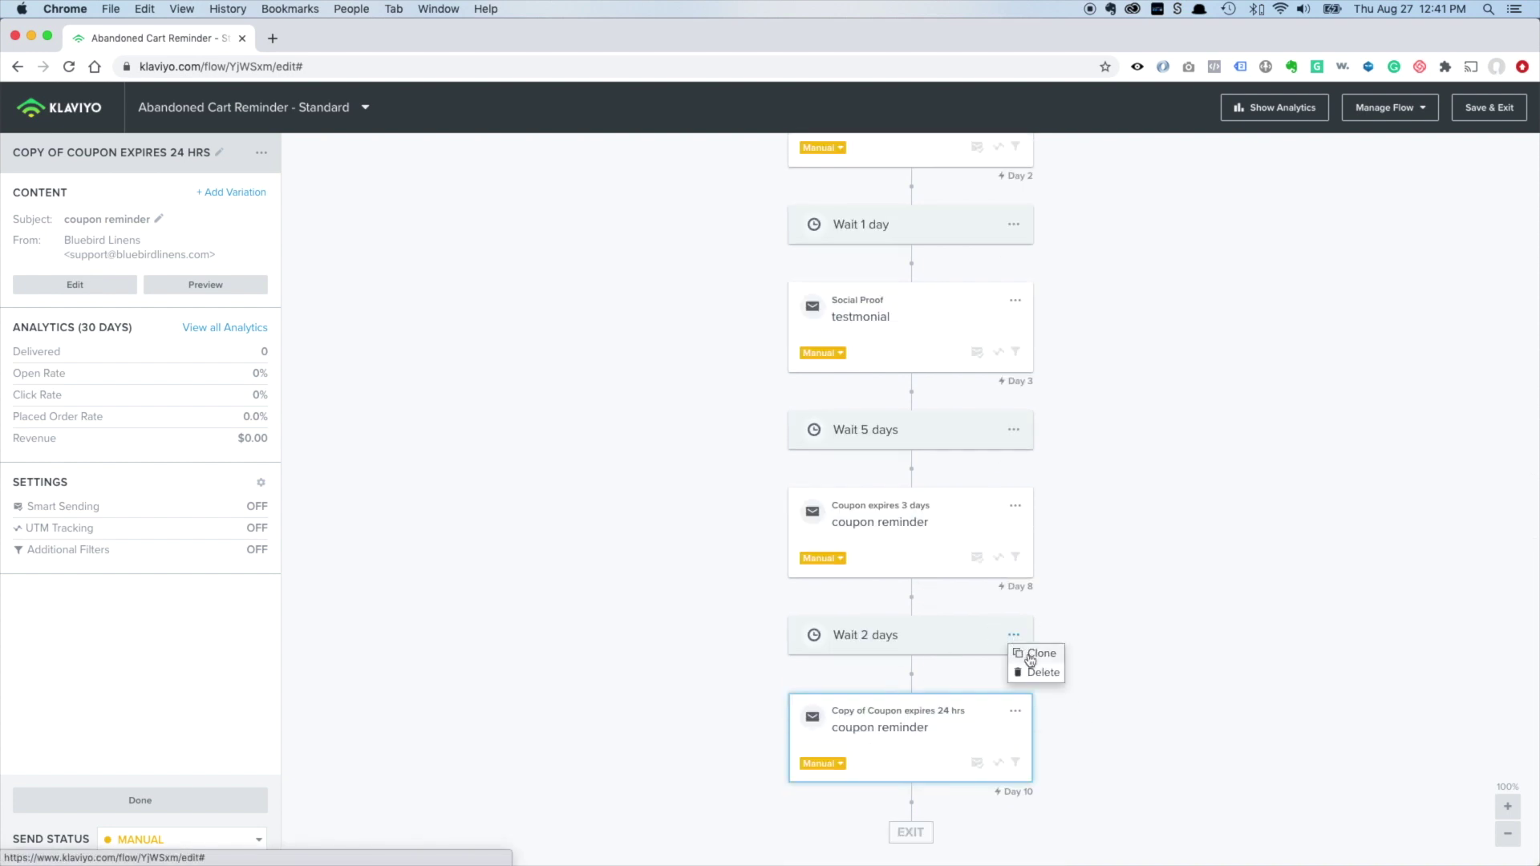
{"action": "left_click", "coordinate": [1035, 653]}
{"action": "scroll", "coordinate": [1110, 750], "scroll_direction": "down", "scroll_amount": 1}
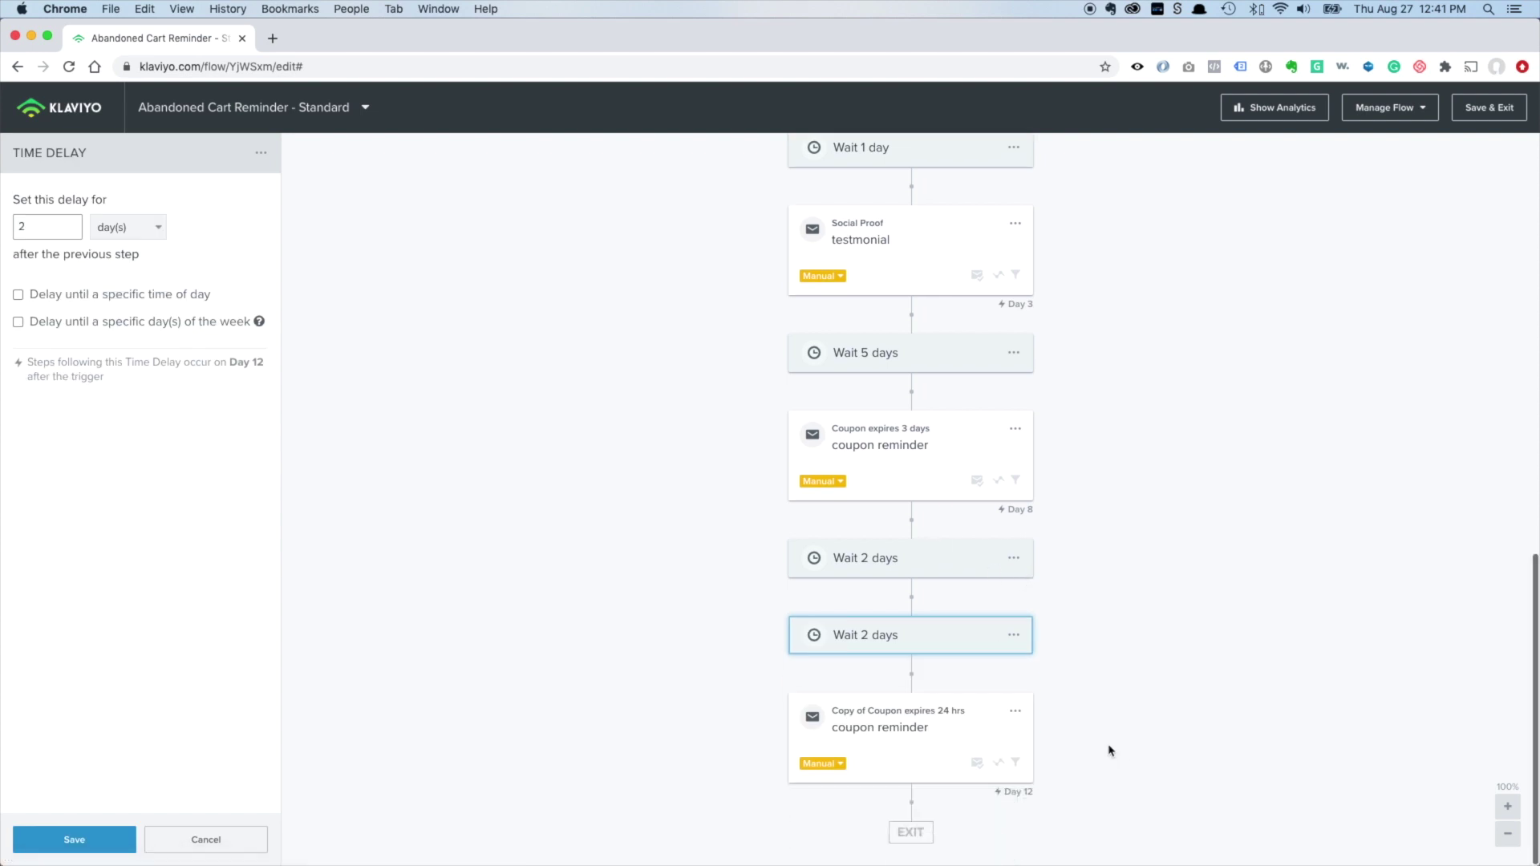
{"action": "mouse_move", "coordinate": [935, 635]}
{"action": "left_mouse_down"}
{"action": "mouse_move", "coordinate": [915, 677]}
{"action": "mouse_move", "coordinate": [951, 797]}
{"action": "mouse_move", "coordinate": [919, 735]}
{"action": "left_mouse_up"}
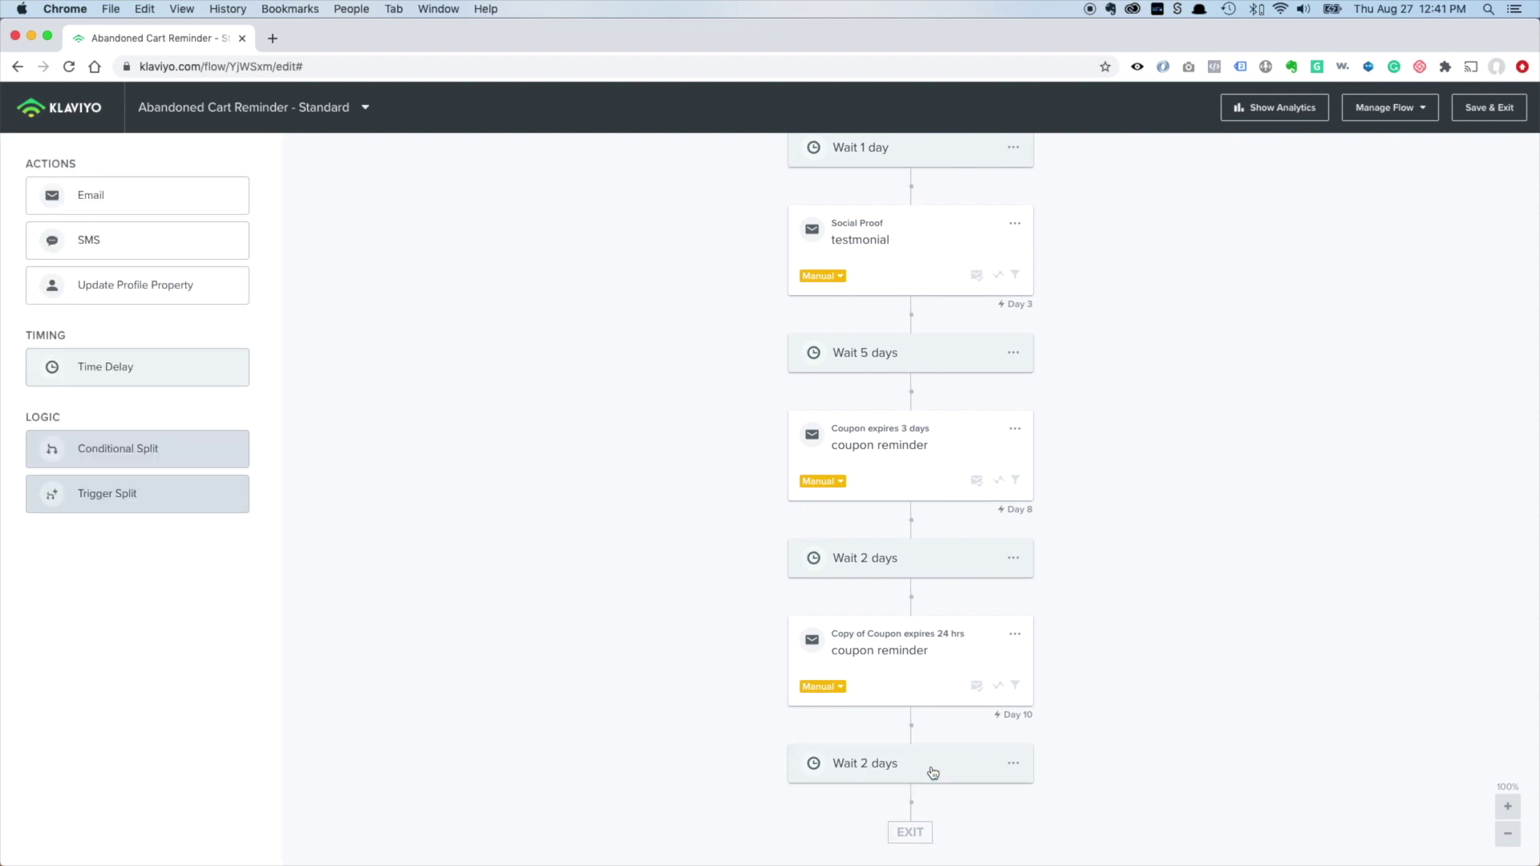
Set the last time delay in the flow to 30 days
{"action": "left_click", "coordinate": [55, 224]}
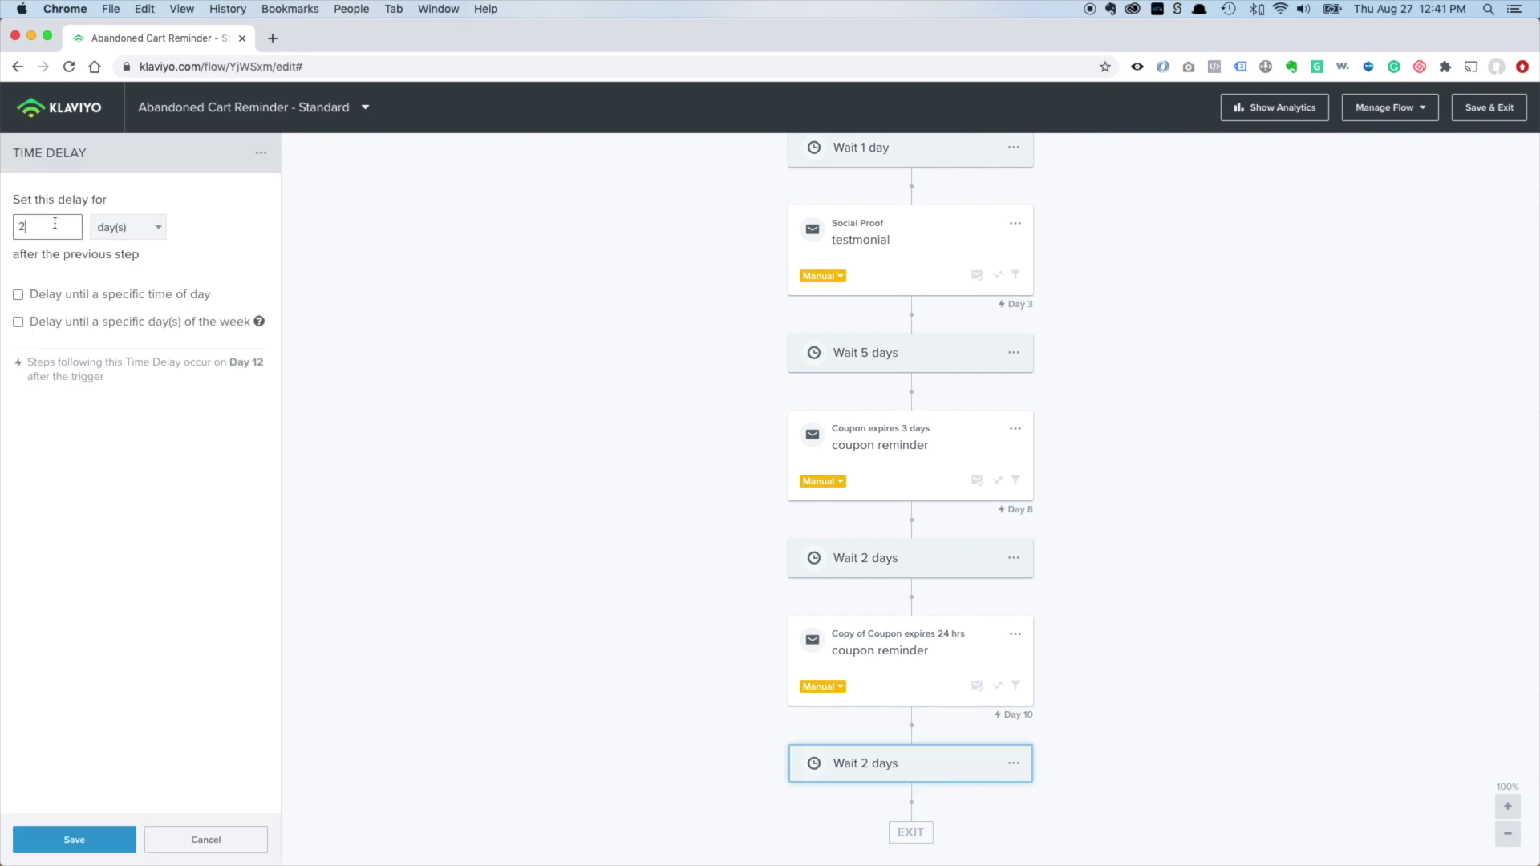
{"action": "type", "text": "30"}
{"action": "left_click", "coordinate": [129, 839]}
Clone the Copy of Coupon expires 24 hrs email and move the copy below the 30-day delay
{"action": "left_click", "coordinate": [919, 657]}
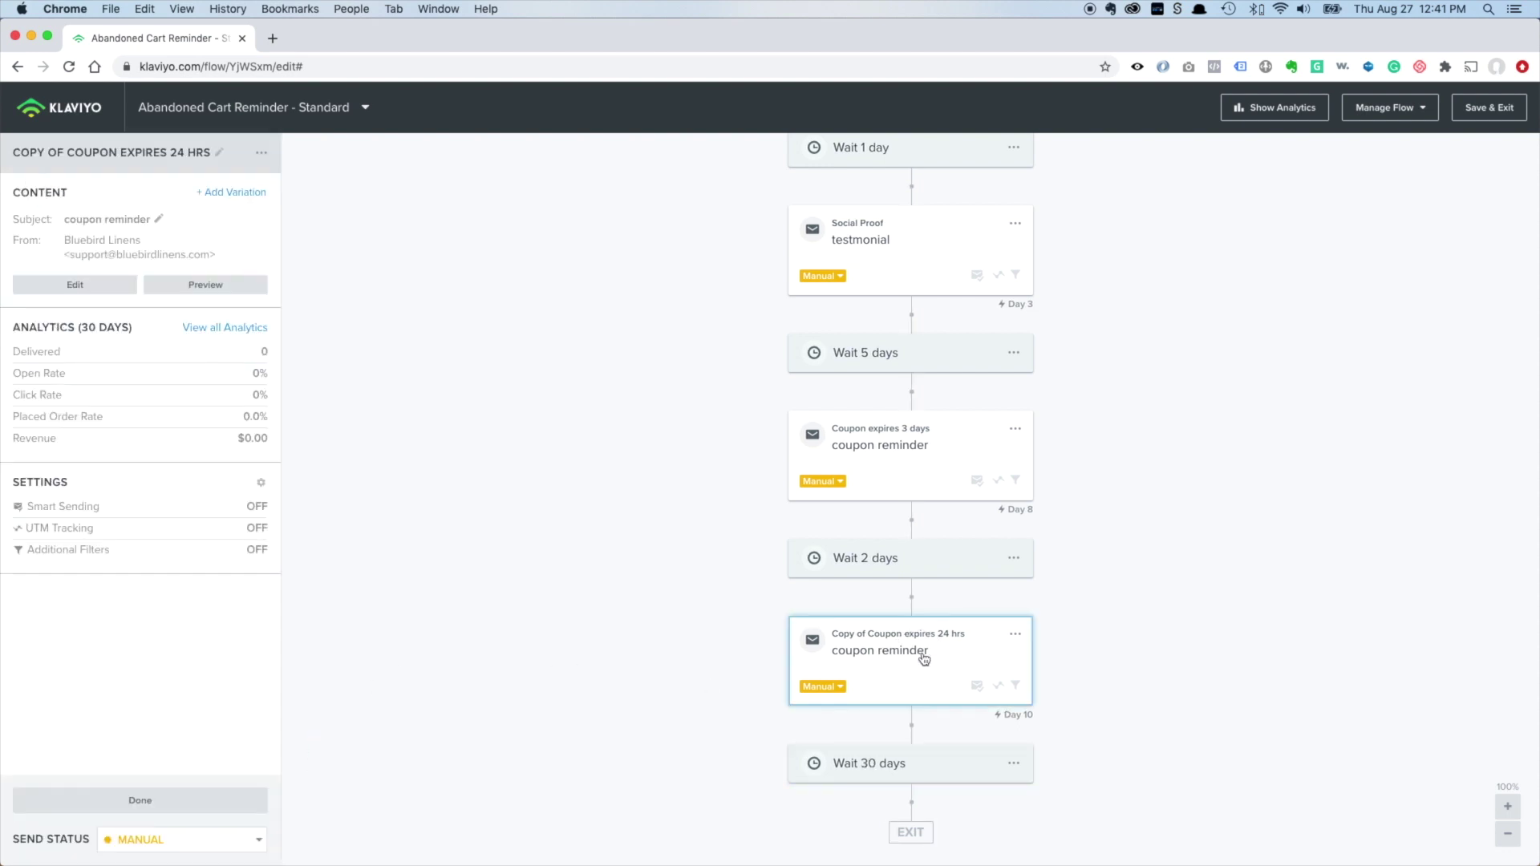
{"action": "left_click", "coordinate": [1015, 633]}
{"action": "left_click", "coordinate": [1044, 702]}
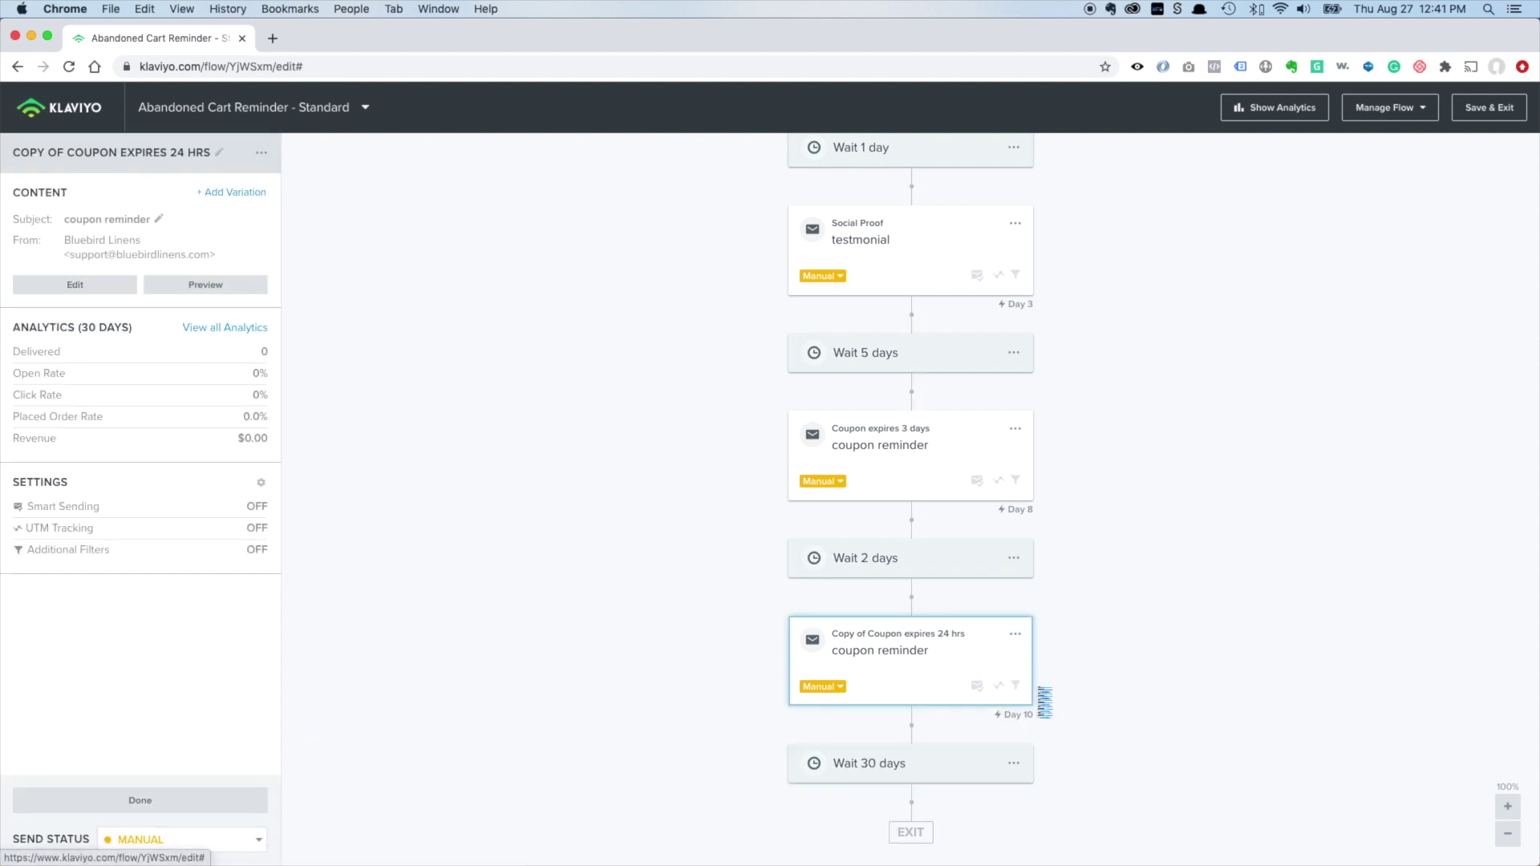
{"action": "scroll", "coordinate": [979, 690], "scroll_direction": "down", "scroll_amount": 2}
{"action": "mouse_move", "coordinate": [911, 677]}
{"action": "left_mouse_down"}
{"action": "mouse_move", "coordinate": [888, 778]}
{"action": "mouse_move", "coordinate": [913, 770]}
{"action": "left_mouse_up"}
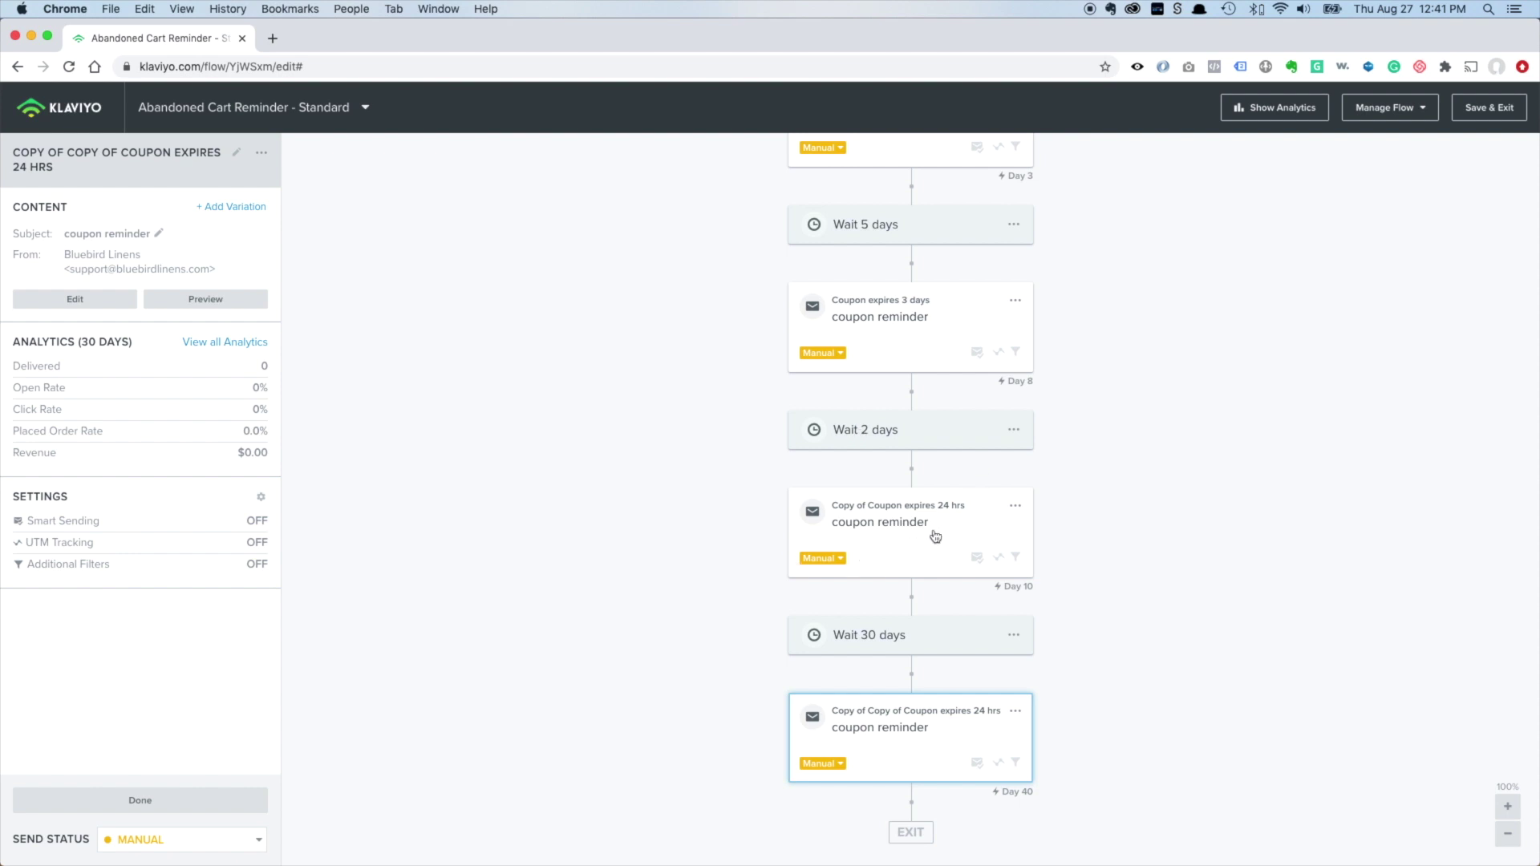
Rename the copied email at the end of the flow as Special Offer
{"action": "left_click", "coordinate": [904, 730]}
{"action": "left_click", "coordinate": [235, 152]}
{"action": "key", "text": "super+a"}
{"action": "type", "text": "Special Offe"}
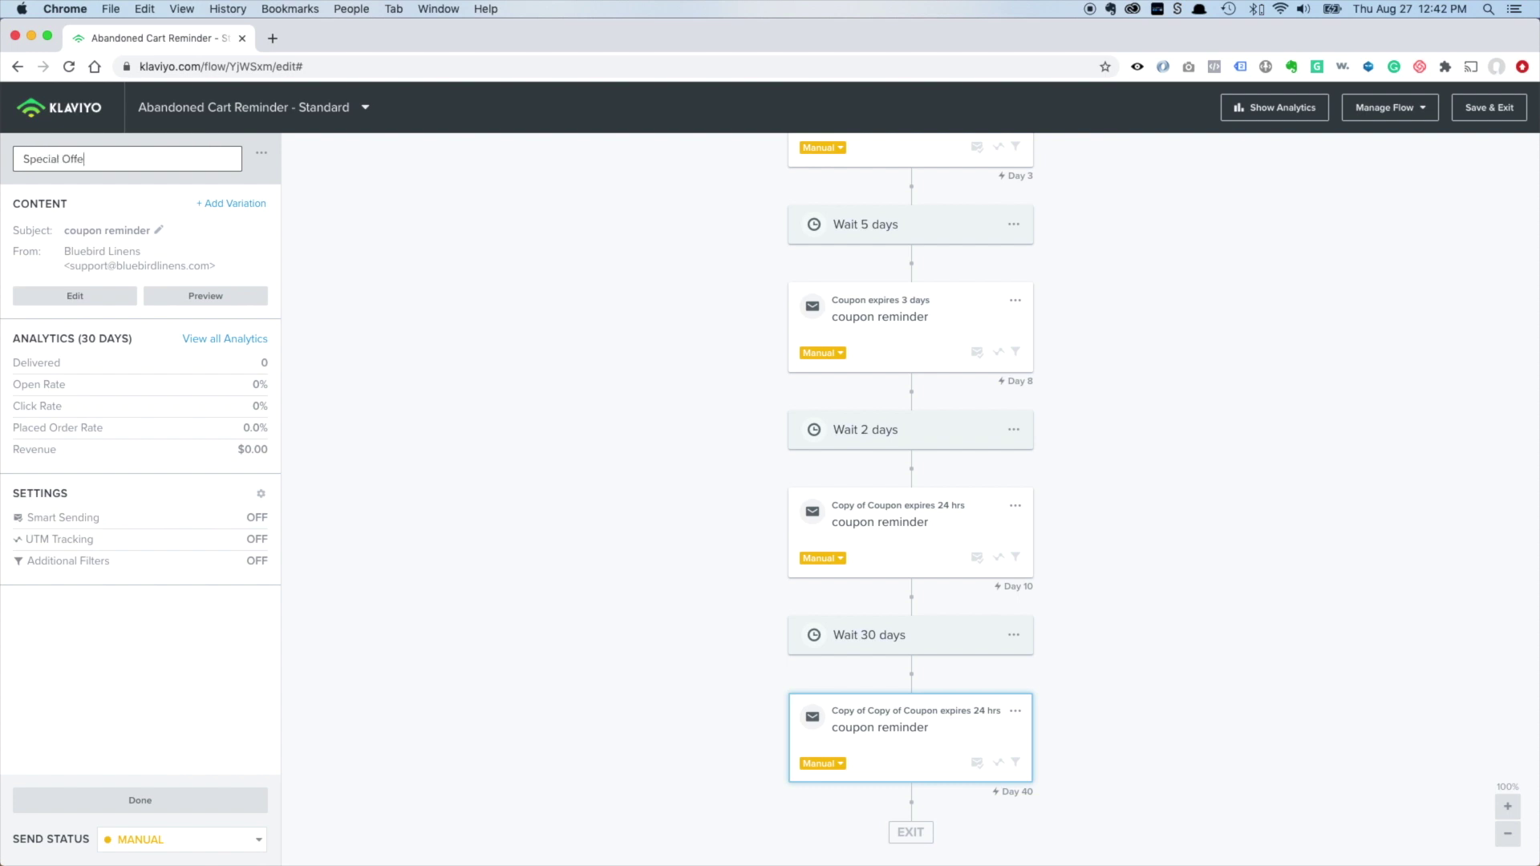
{"action": "type", "text": "r"}
{"action": "key", "text": "Return"}
Set the subject of the Special Offer email to BOGO
{"action": "left_click", "coordinate": [161, 221]}
{"action": "triple_click", "coordinate": [148, 225]}
{"action": "type", "text": "BOG"}
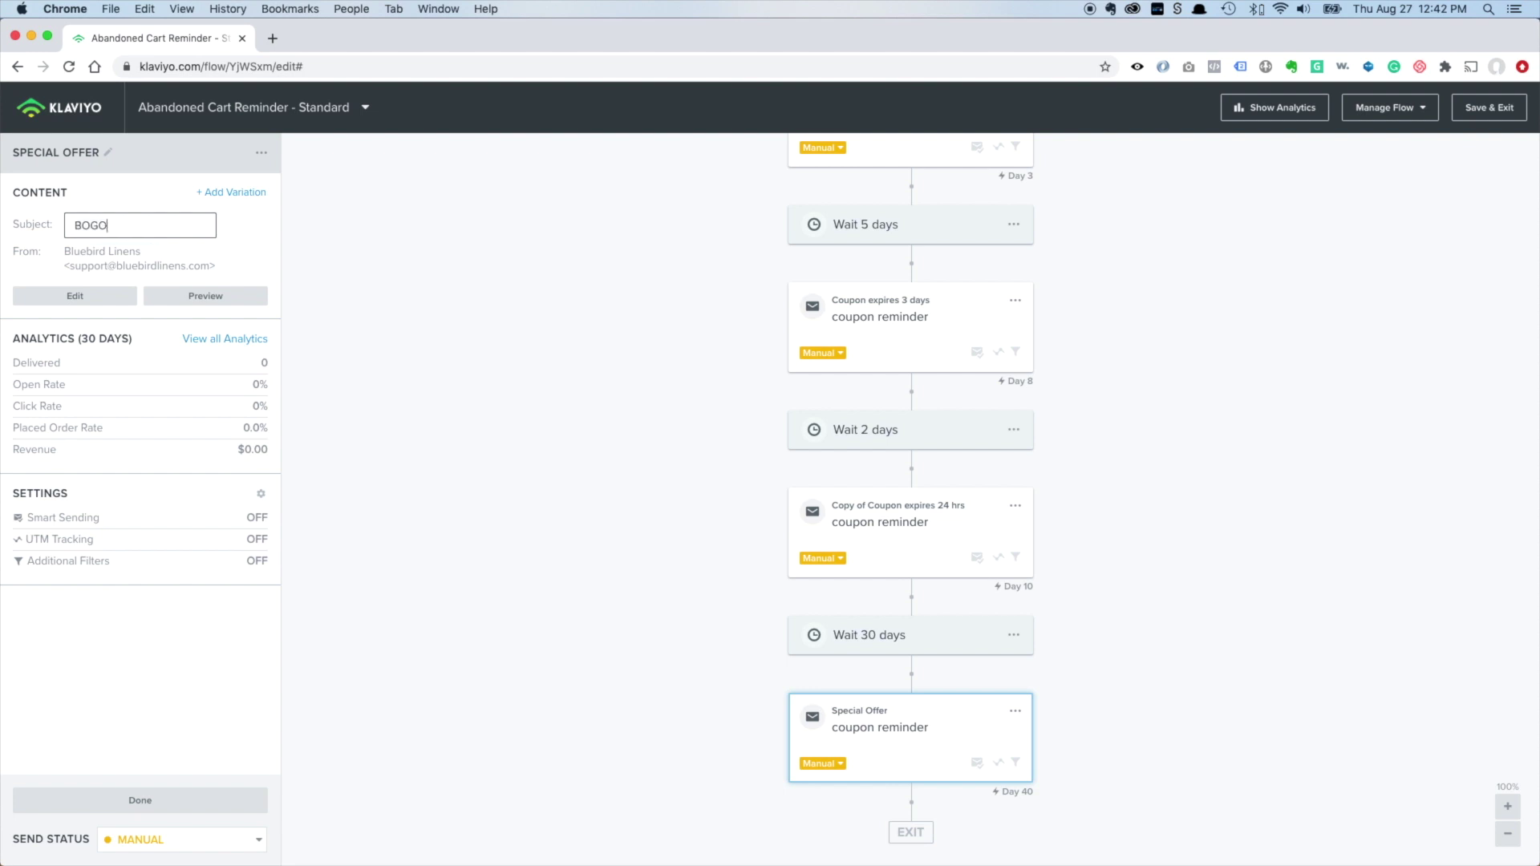
{"action": "type", "text": "O"}
{"action": "key", "text": "Return"}
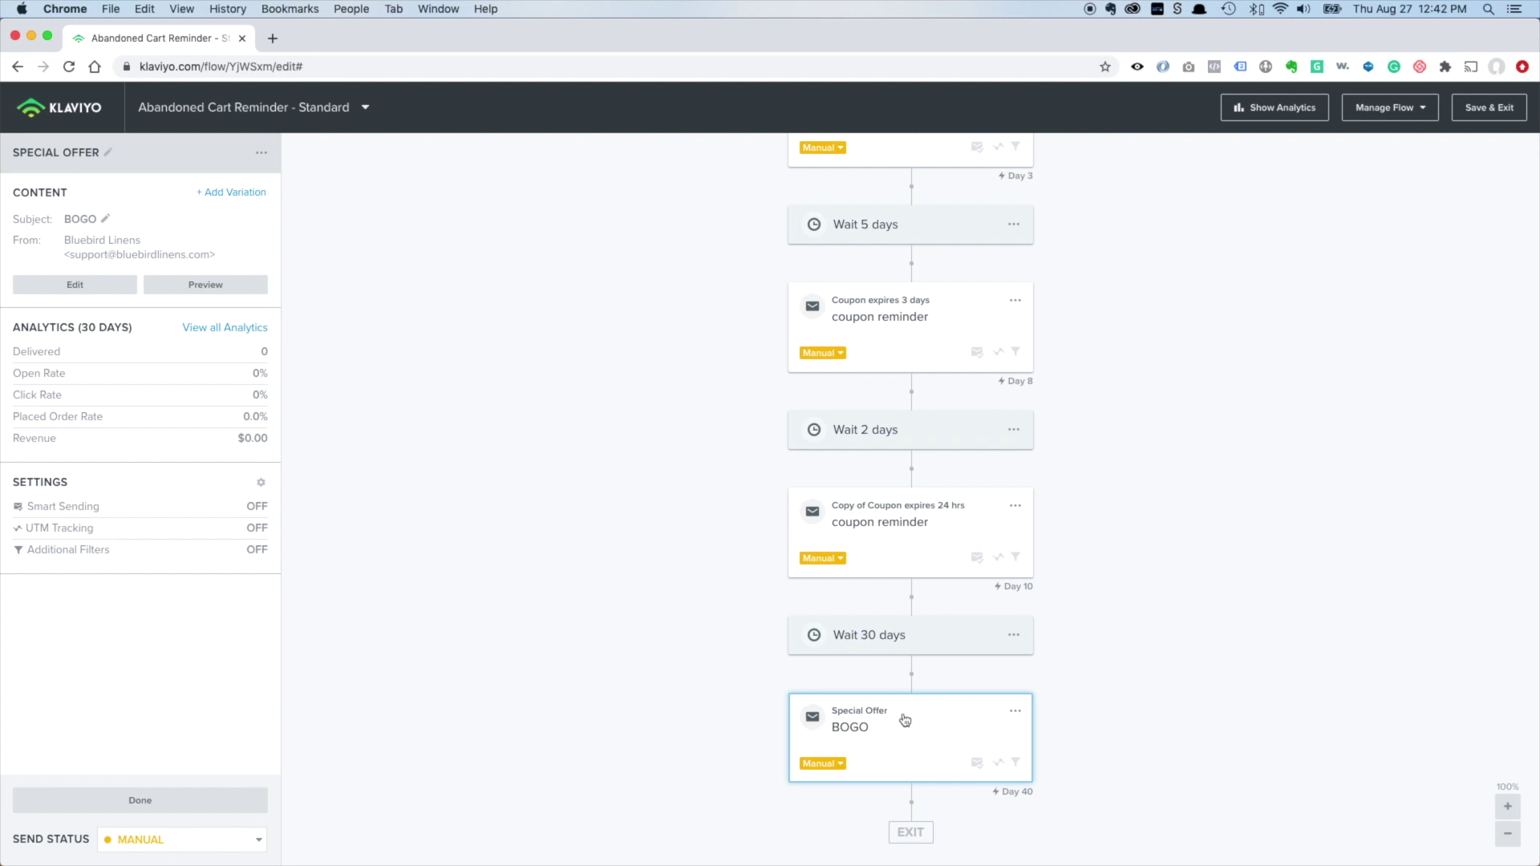
Set the time delay before the Special Offer email to 60 days
{"action": "left_click", "coordinate": [880, 640]}
{"action": "left_click", "coordinate": [44, 228]}
{"action": "key", "text": "BackSpace"}
{"action": "key", "text": "BackSpace"}
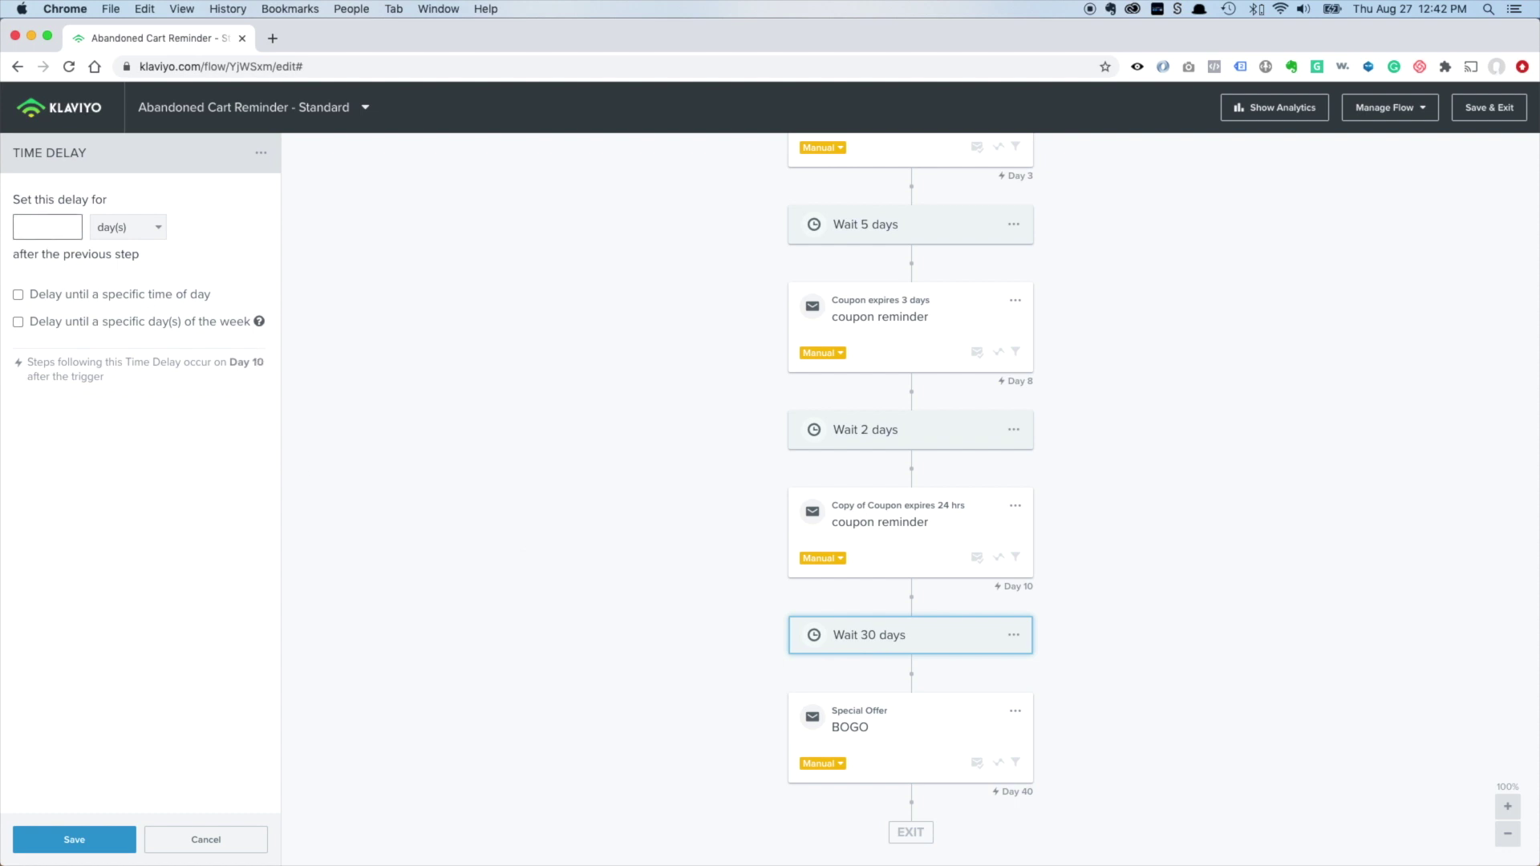
{"action": "left_click", "coordinate": [78, 834]}
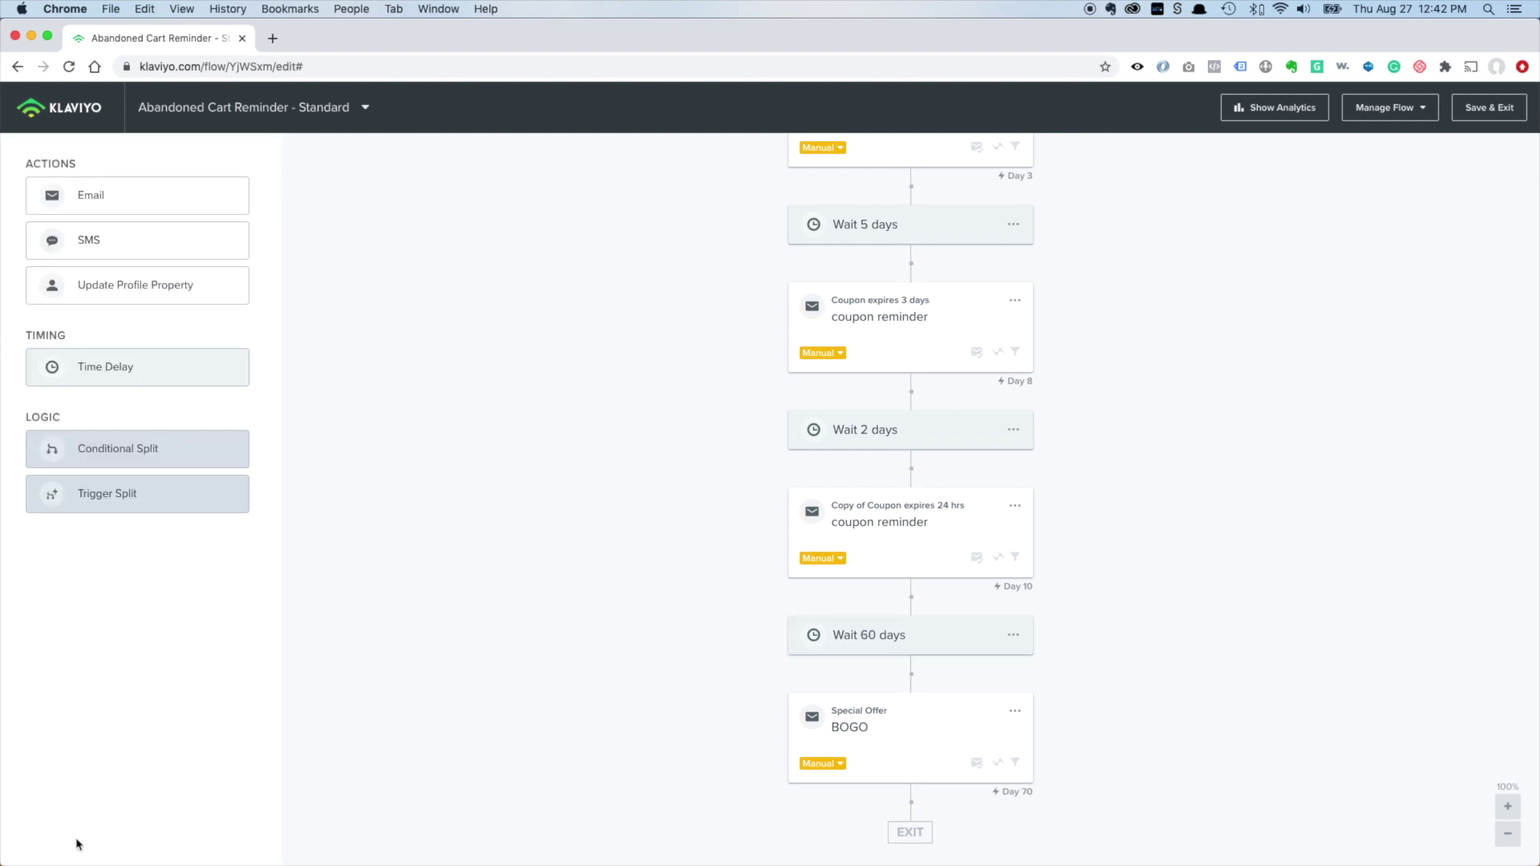
Review the flow's sequence of emails and time delays, starting from the Checkout Started trigger
{"action": "left_click", "coordinate": [918, 727]}
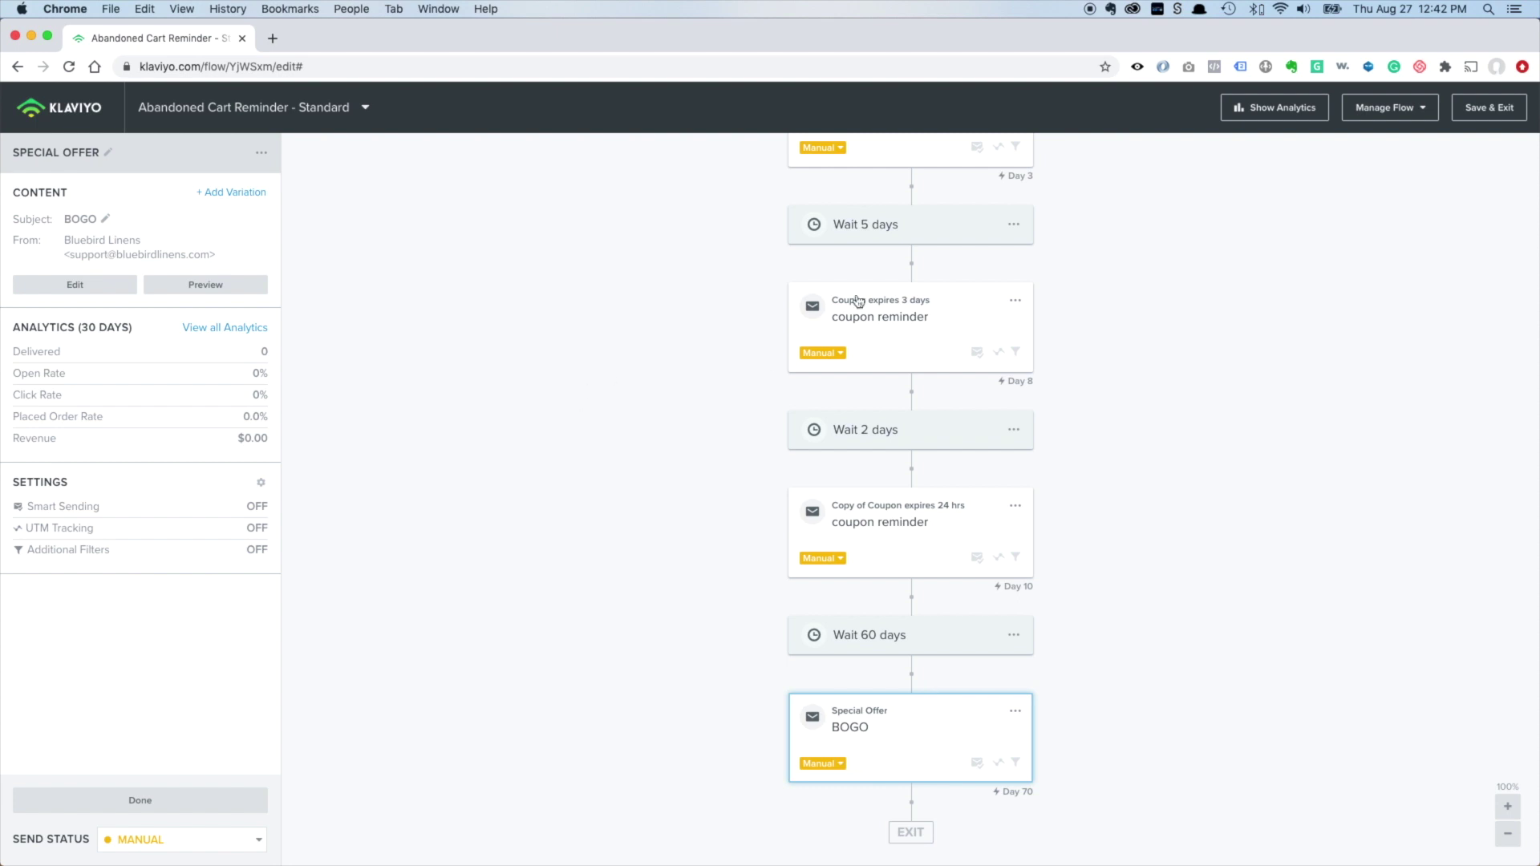
{"action": "scroll", "coordinate": [922, 416], "scroll_direction": "up", "scroll_amount": 10}
{"action": "scroll", "coordinate": [922, 423], "scroll_direction": "up", "scroll_amount": 4}
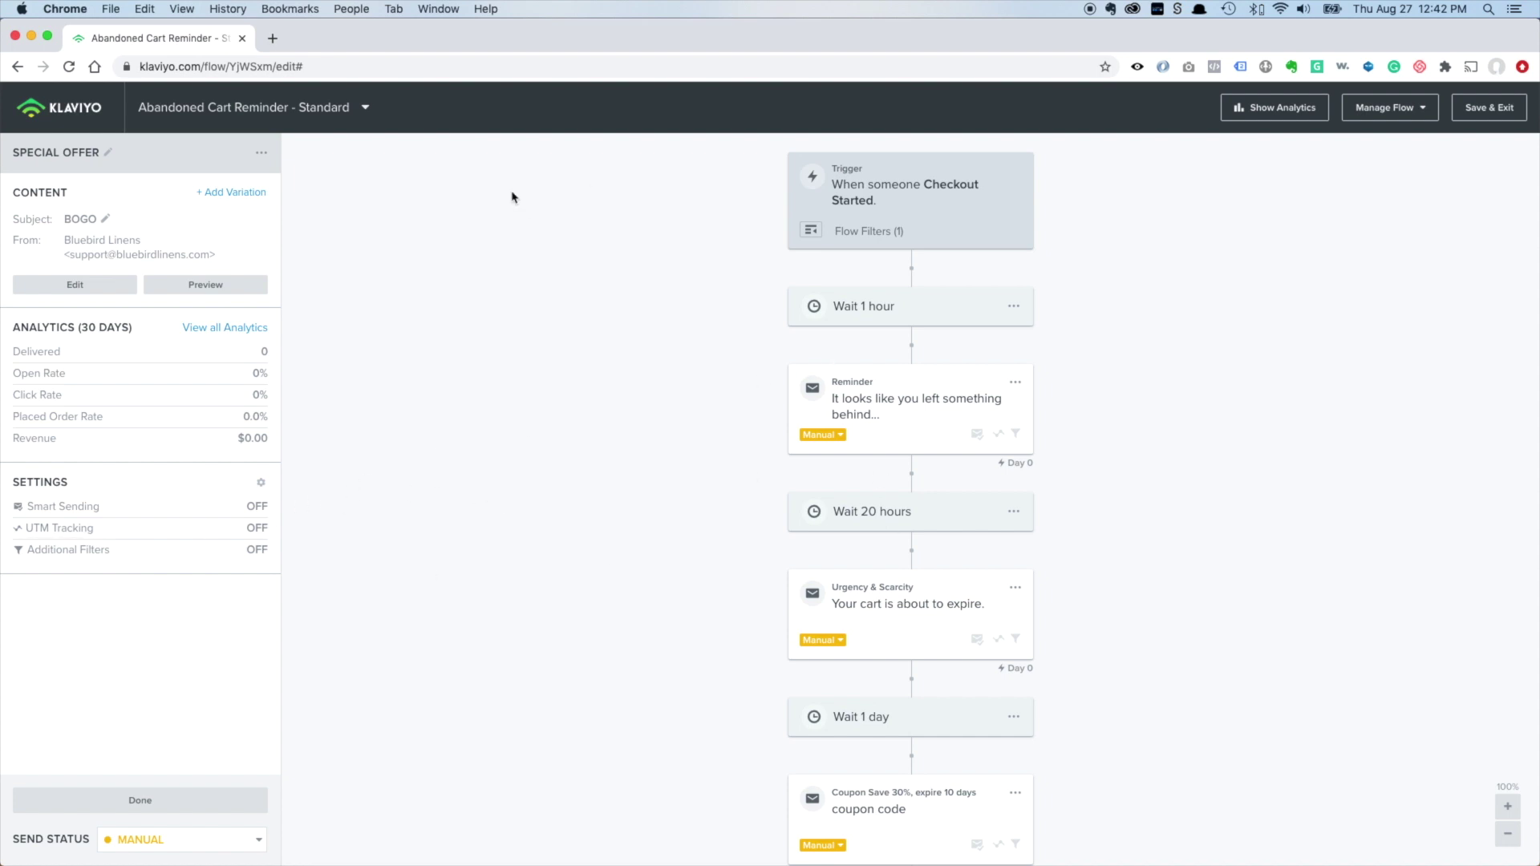
{"action": "scroll", "coordinate": [884, 536], "scroll_direction": "down", "scroll_amount": 3}
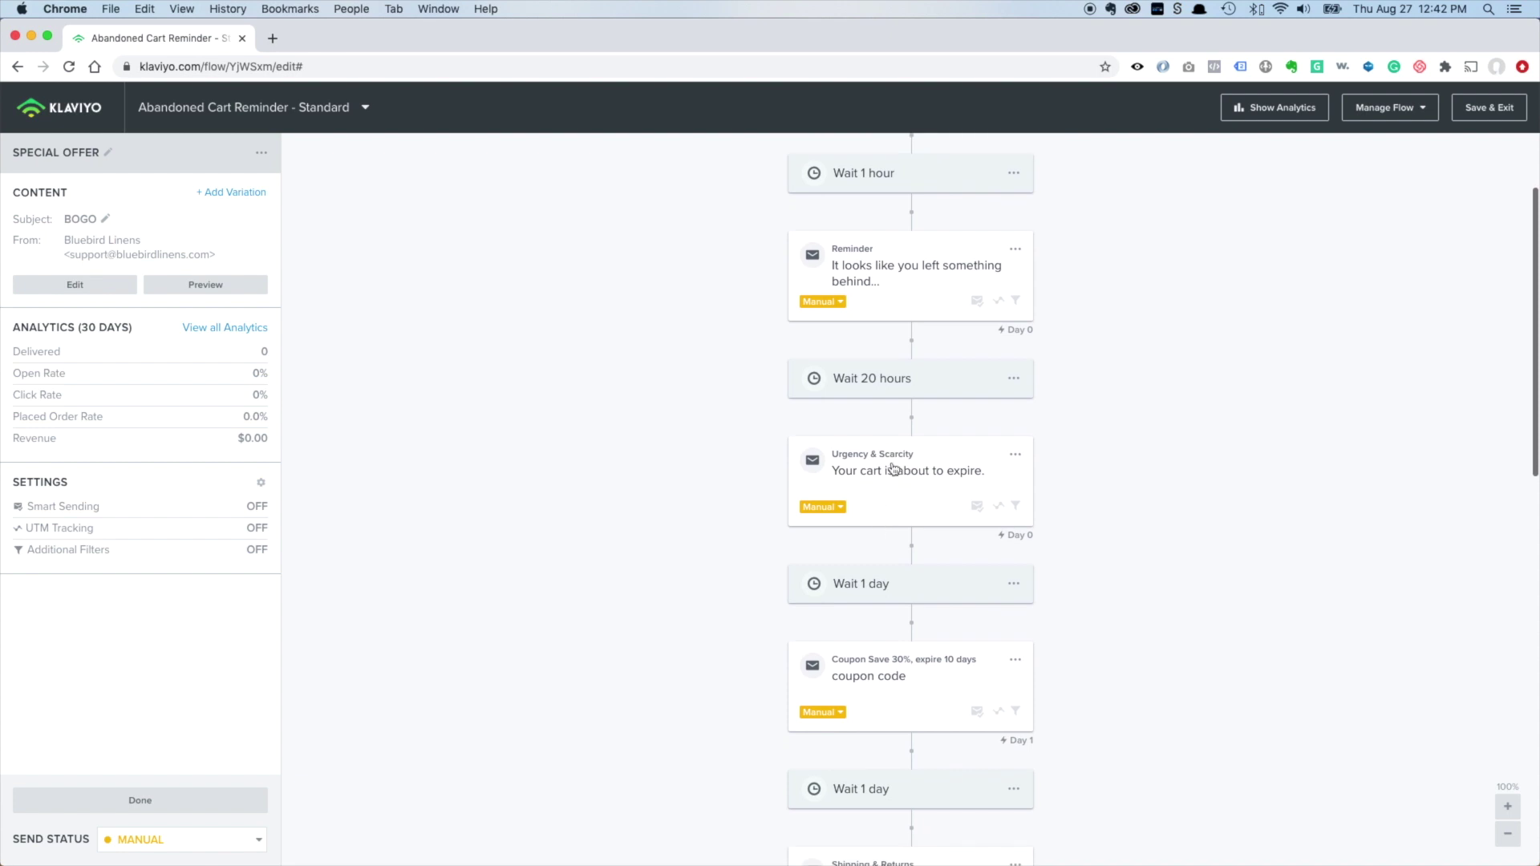
{"action": "scroll", "coordinate": [896, 492], "scroll_direction": "down", "scroll_amount": 2}
{"action": "scroll", "coordinate": [915, 622], "scroll_direction": "down", "scroll_amount": 1}
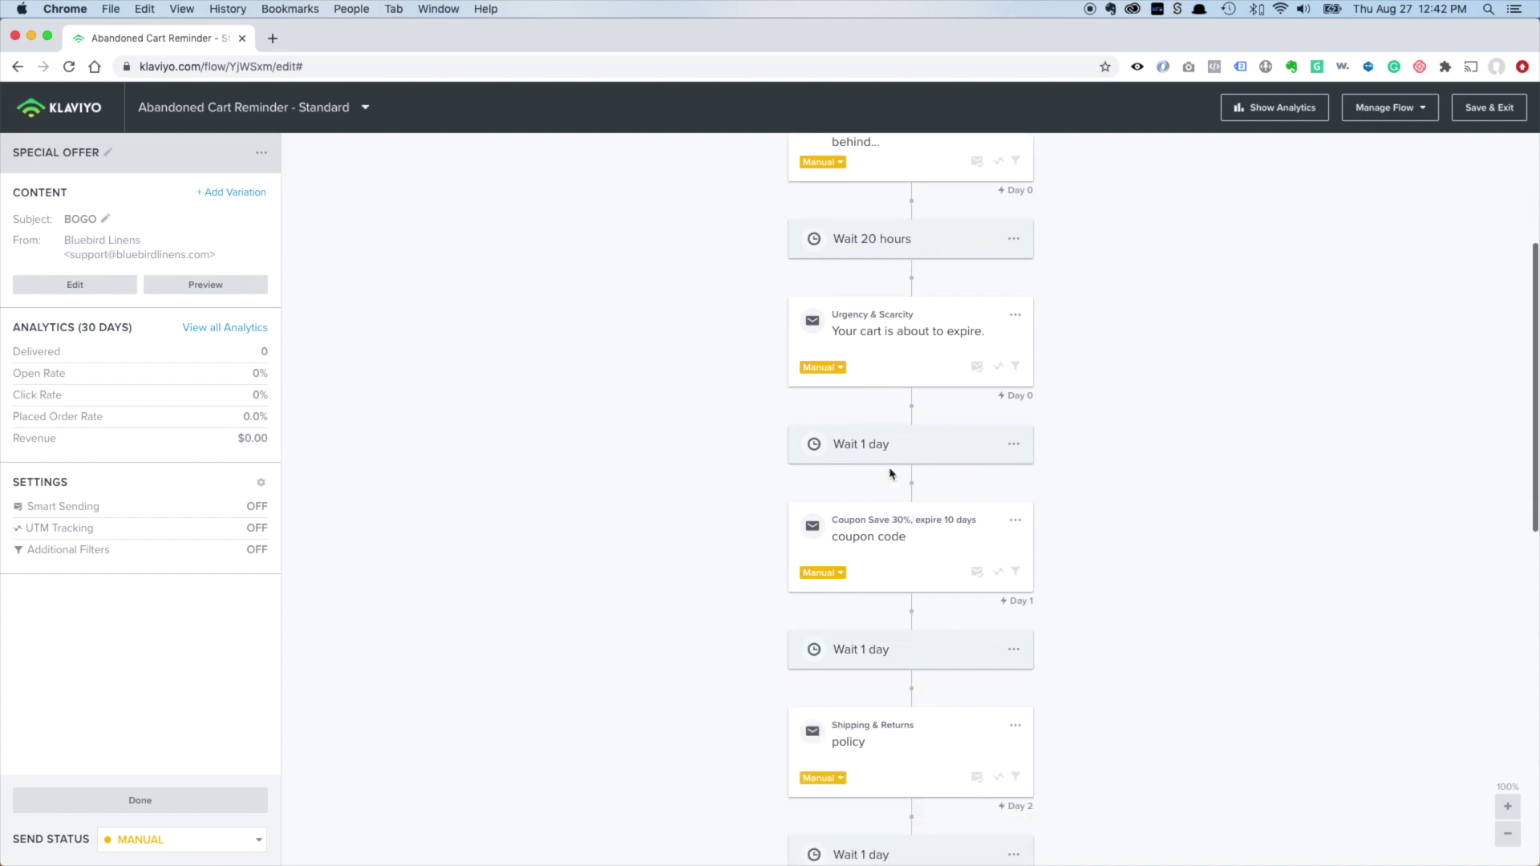
{"action": "scroll", "coordinate": [882, 343], "scroll_direction": "up", "scroll_amount": 4}
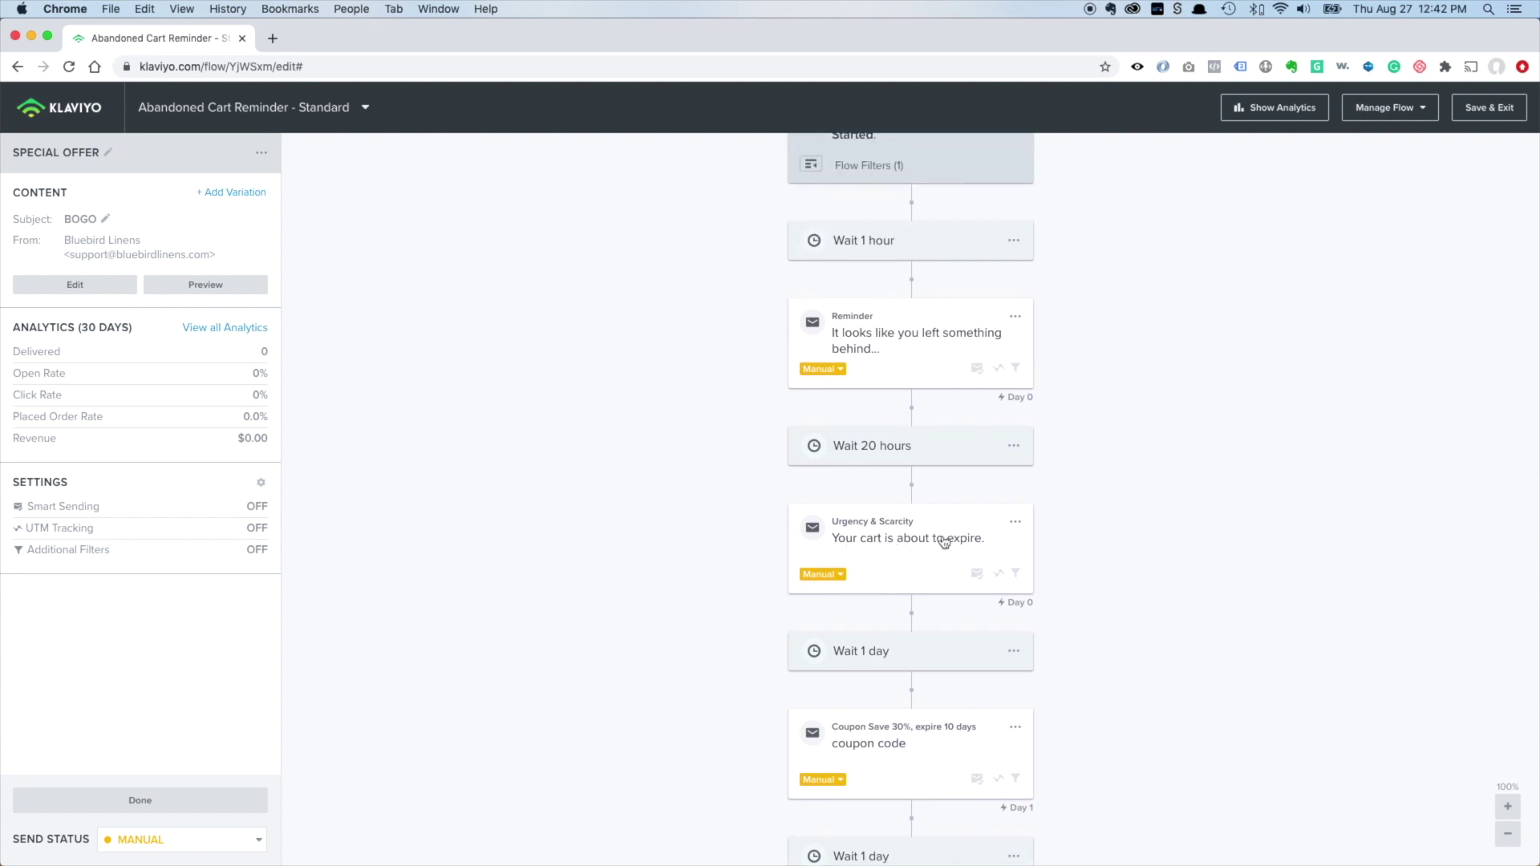
Add a conditional split between the 1-day delay and the Coupon Save 30% email
{"action": "scroll", "coordinate": [944, 543], "scroll_direction": "down", "scroll_amount": 4}
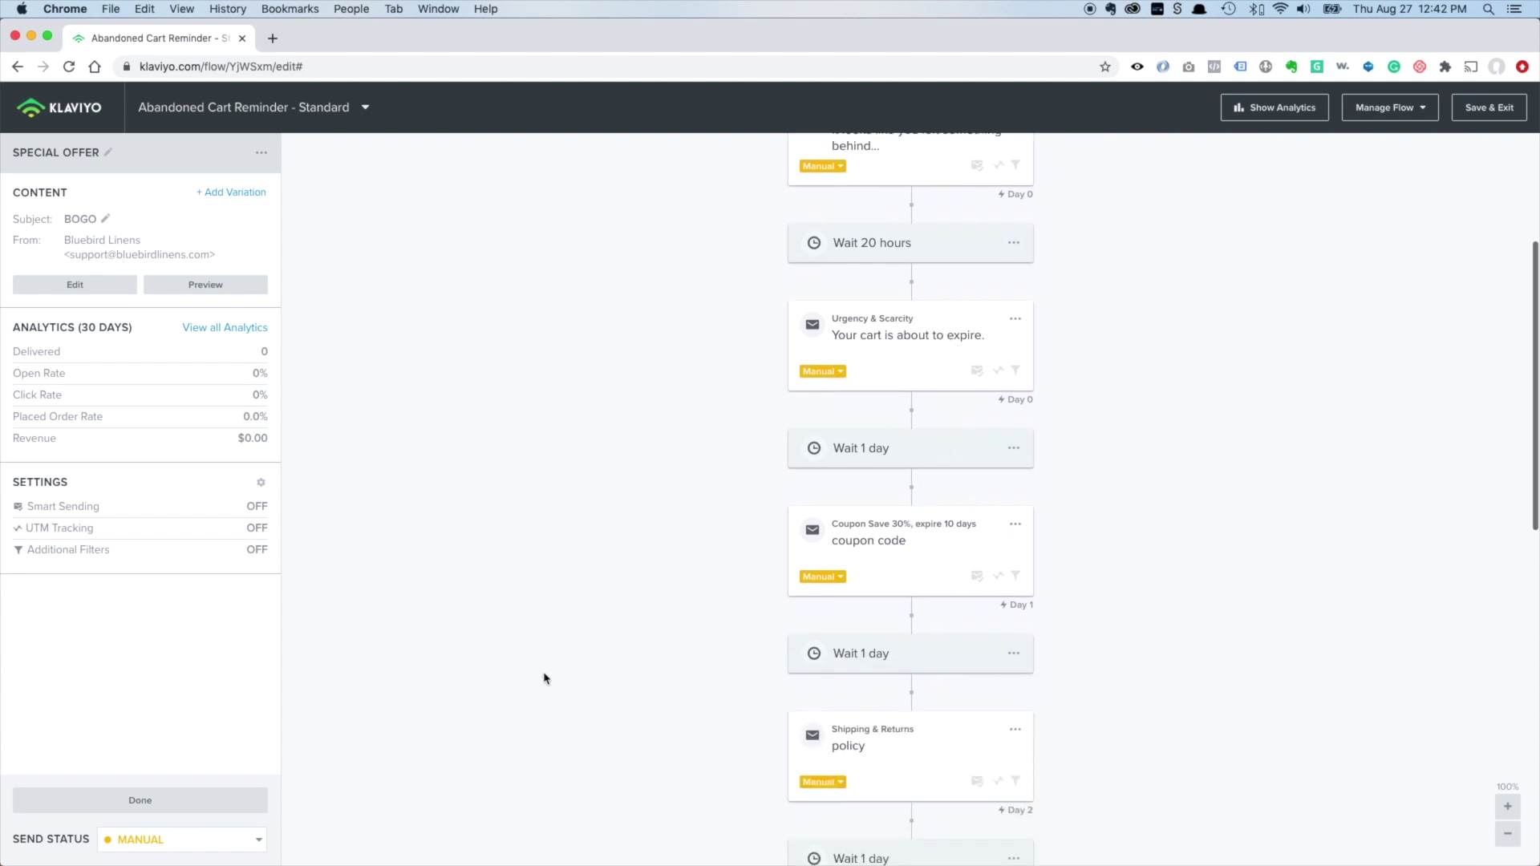
{"action": "left_click", "coordinate": [860, 448]}
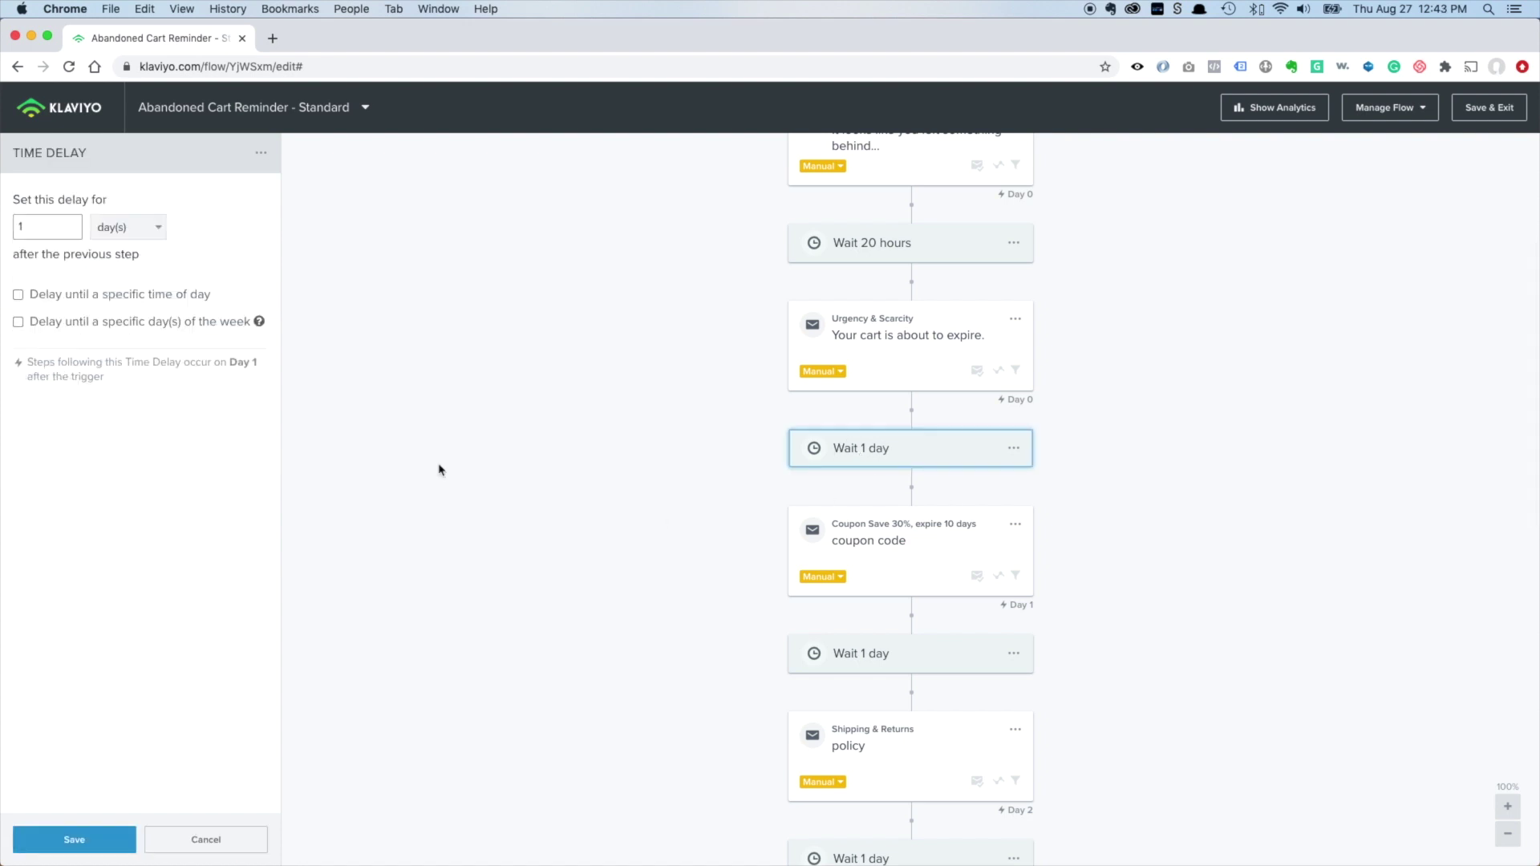
{"action": "left_click", "coordinate": [858, 450]}
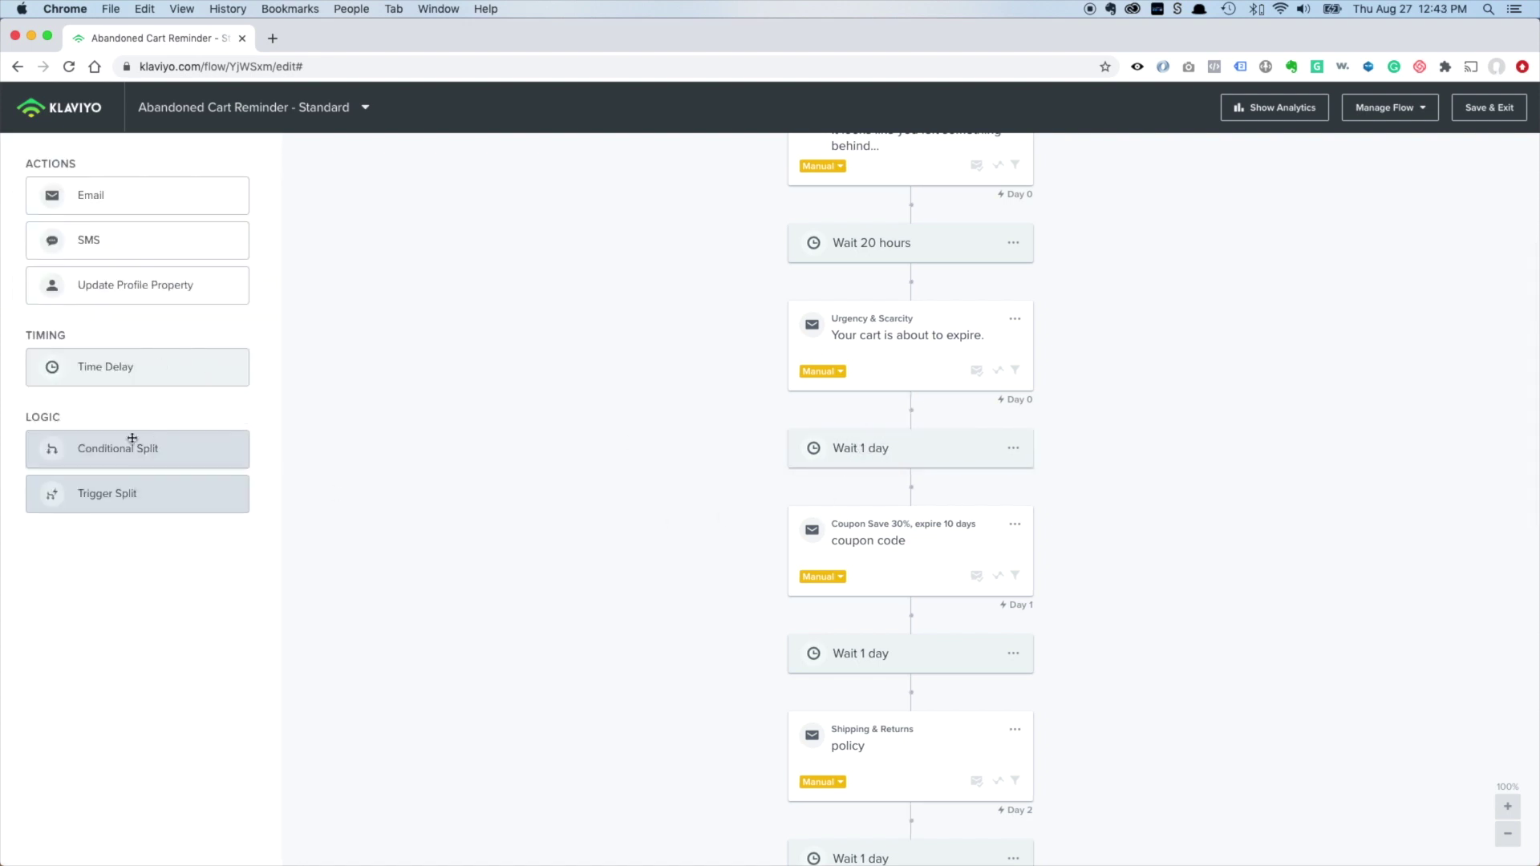
{"action": "left_click_drag", "start_coordinate": [140, 450], "coordinate": [908, 547]}
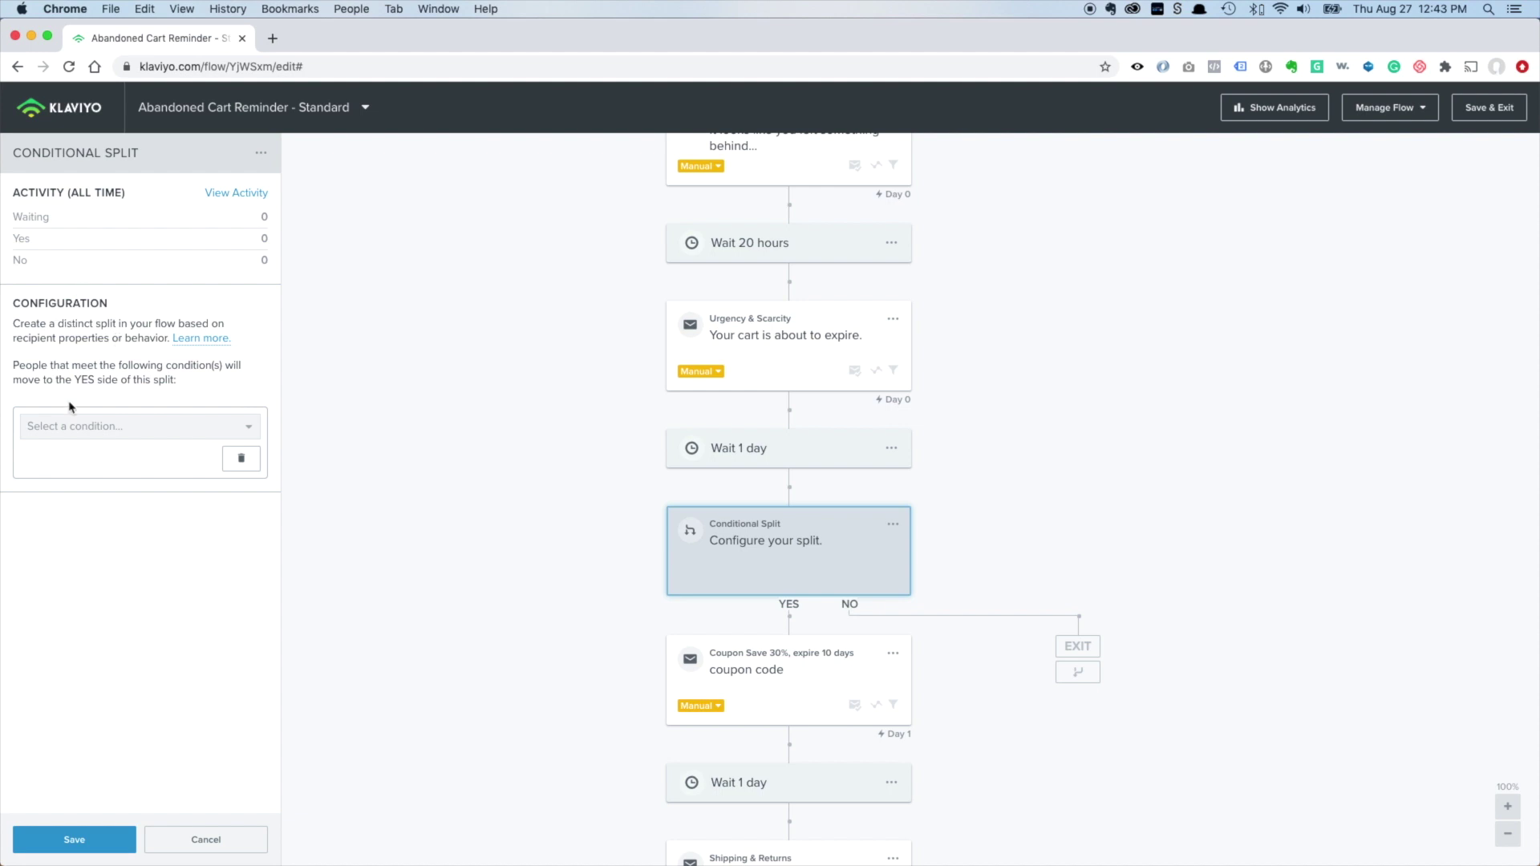
Browse the metrics offered for a split condition based on What someone has done (or not done)
{"action": "left_click", "coordinate": [178, 426]}
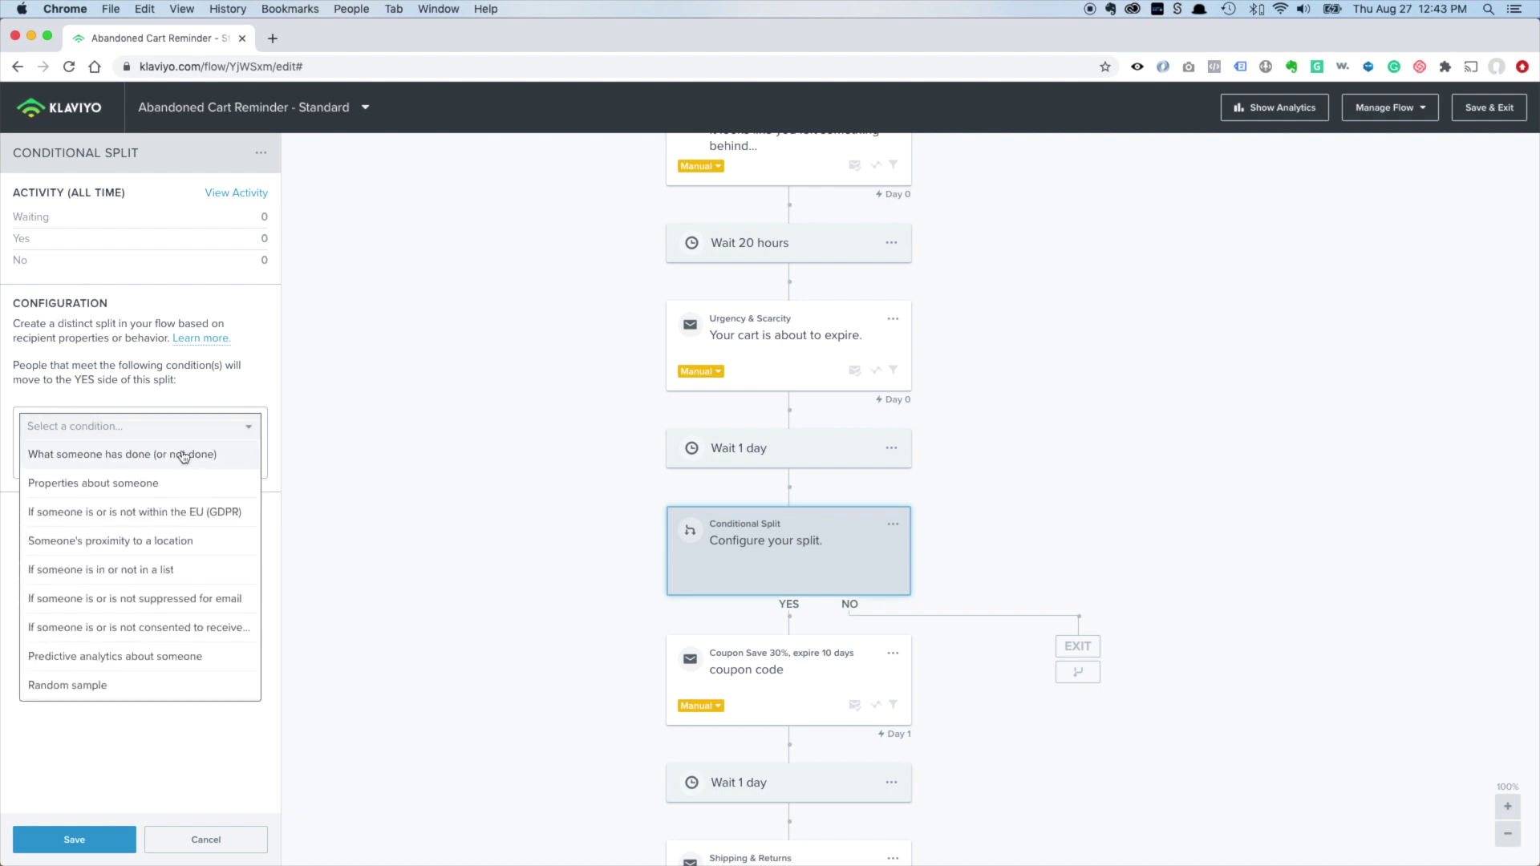
{"action": "left_click", "coordinate": [189, 461]}
{"action": "left_click", "coordinate": [183, 462]}
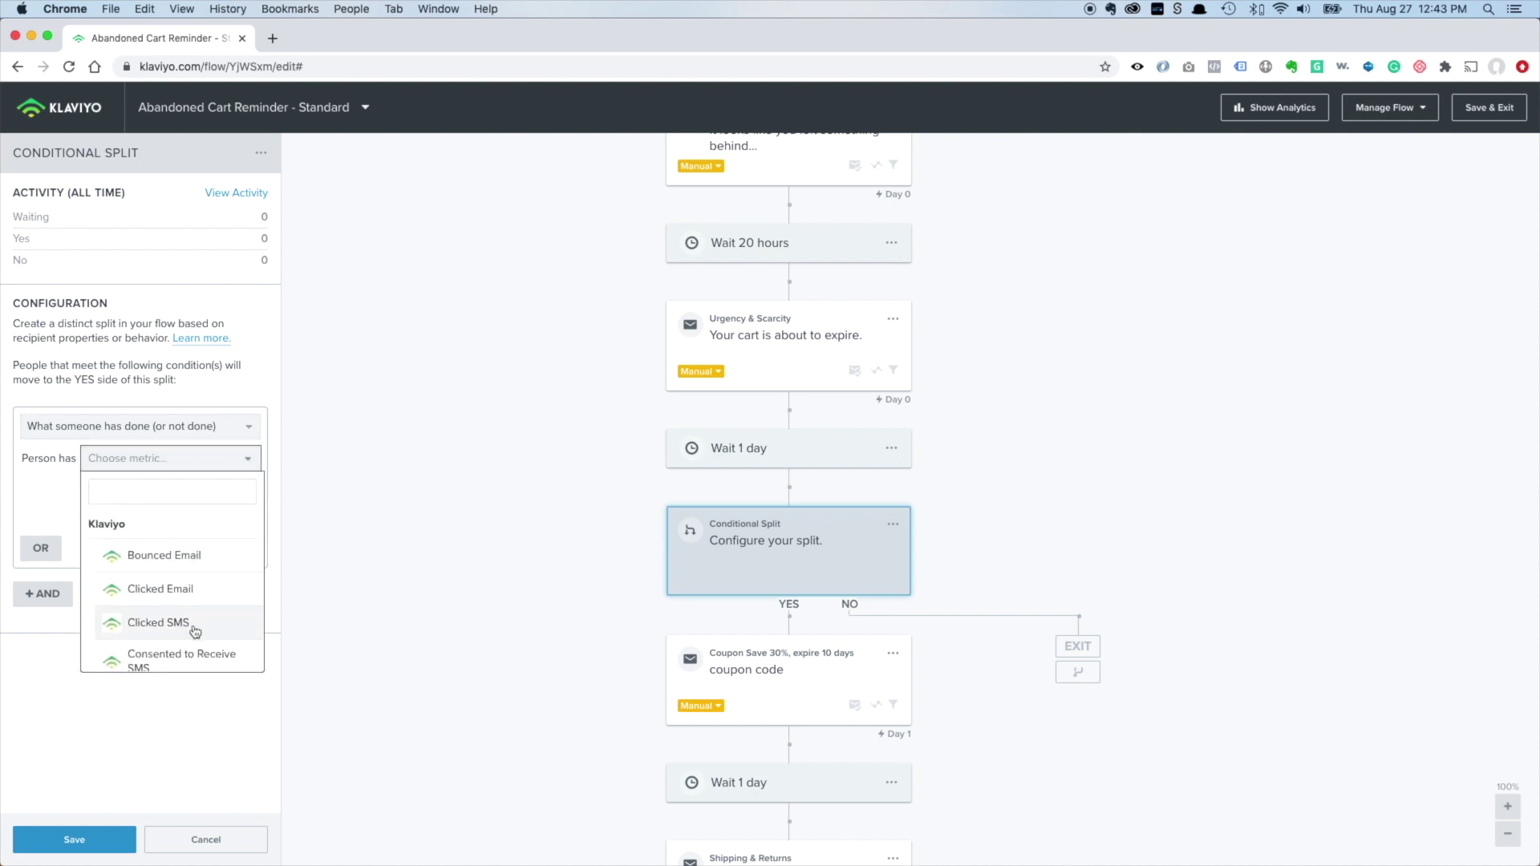
{"action": "scroll", "coordinate": [214, 603], "scroll_direction": "down", "scroll_amount": 5}
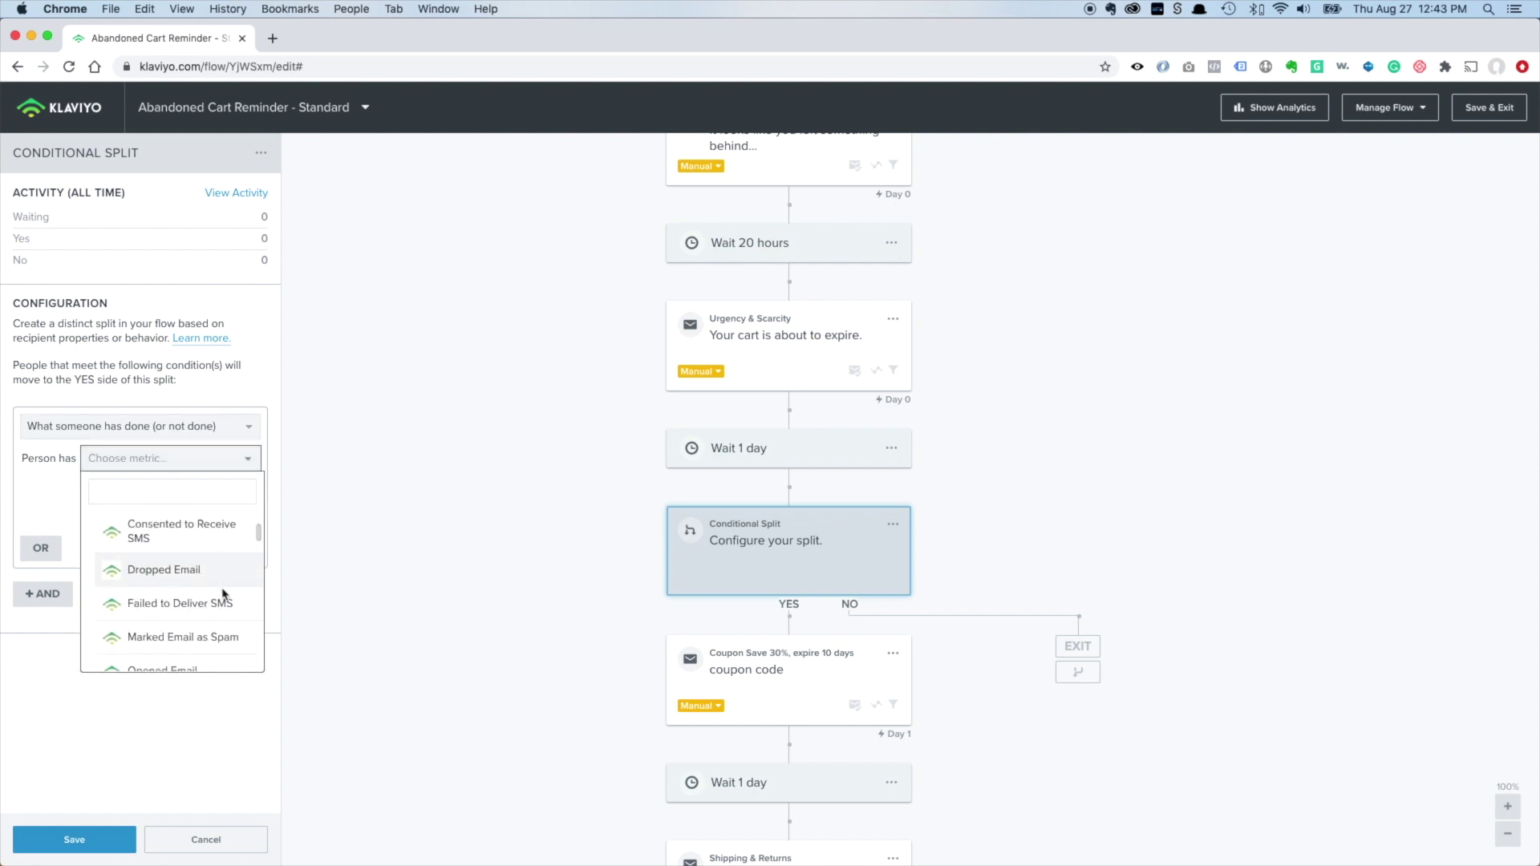
{"action": "scroll", "coordinate": [214, 619], "scroll_direction": "down", "scroll_amount": 10}
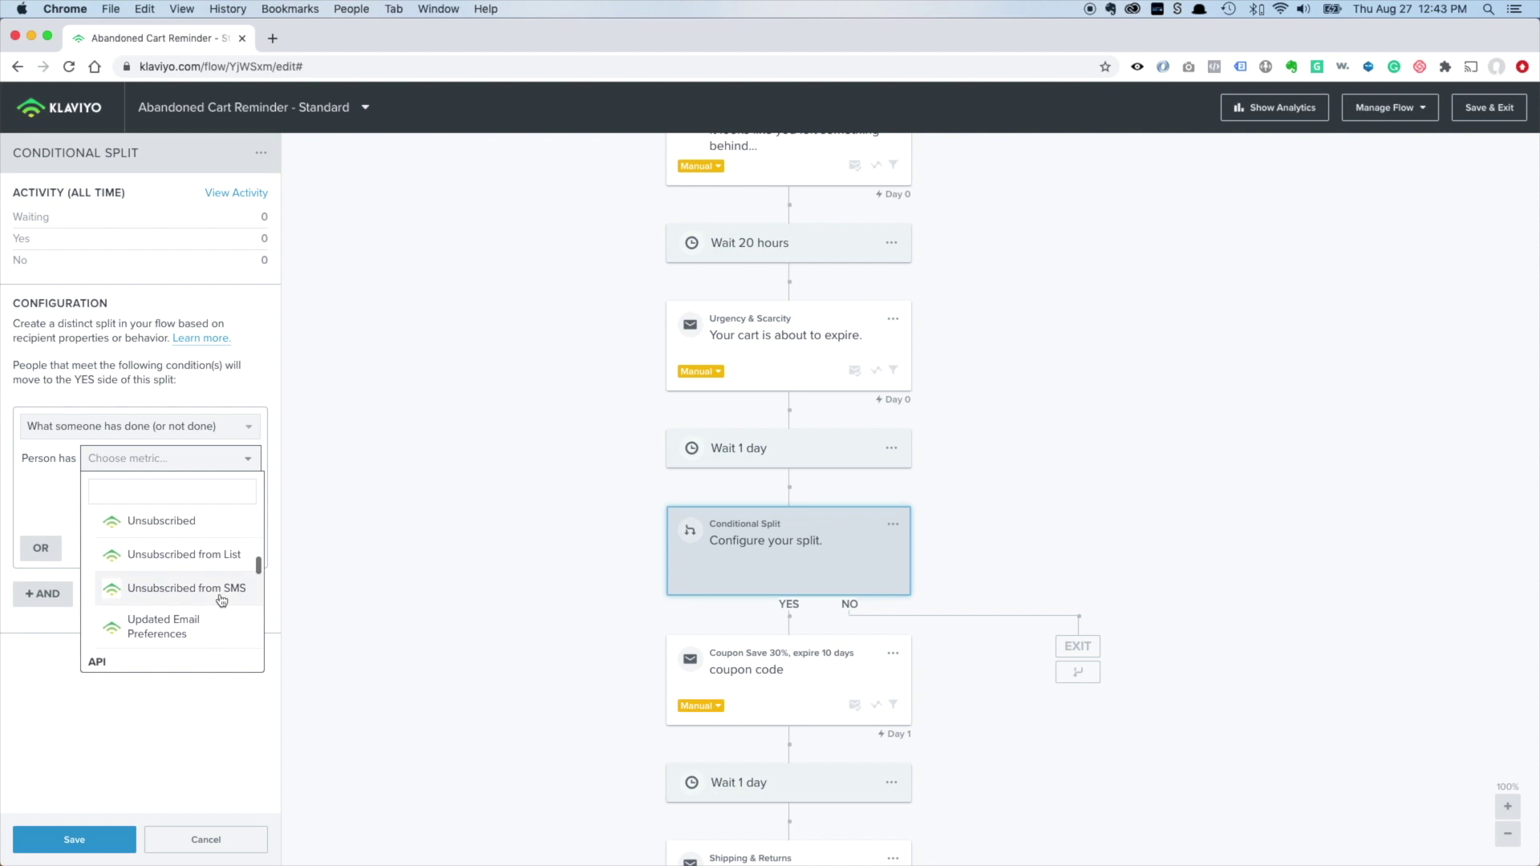
{"action": "scroll", "coordinate": [187, 550], "scroll_direction": "down", "scroll_amount": 8}
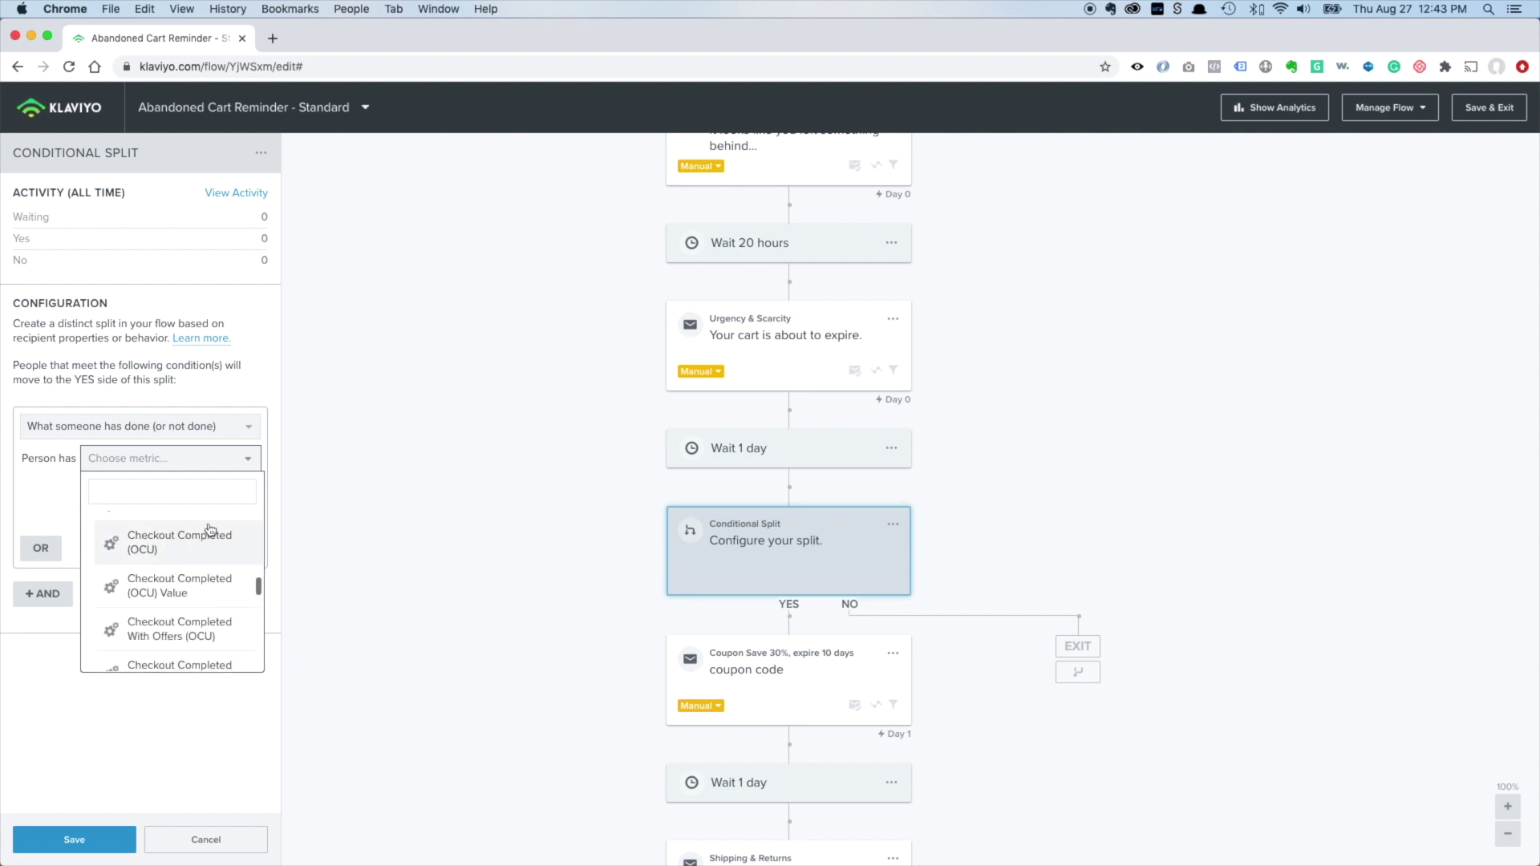
{"action": "scroll", "coordinate": [168, 595], "scroll_direction": "down", "scroll_amount": 1}
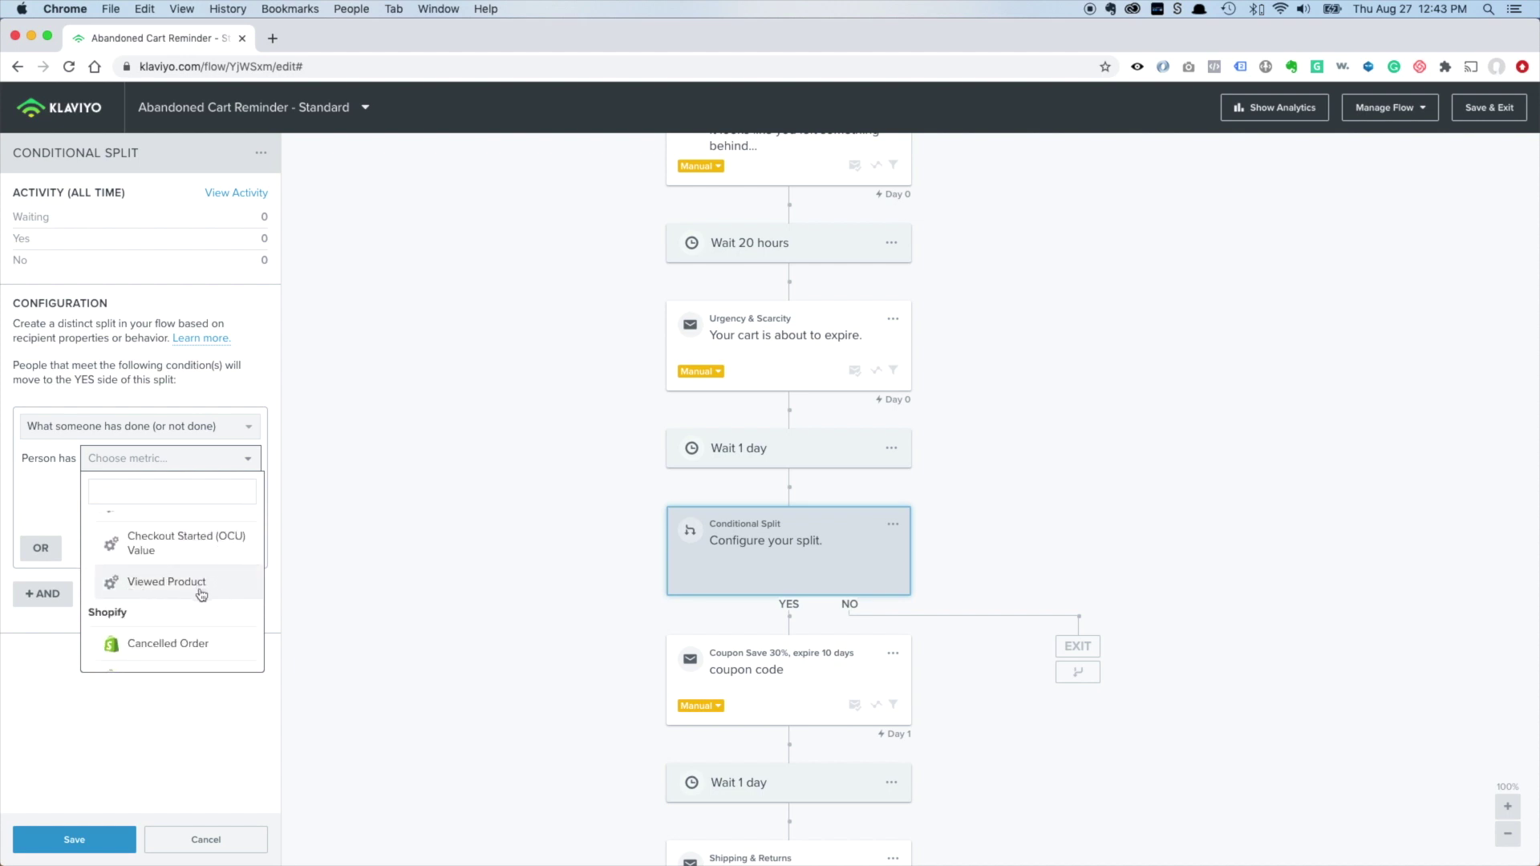
{"action": "scroll", "coordinate": [192, 601], "scroll_direction": "down", "scroll_amount": 6}
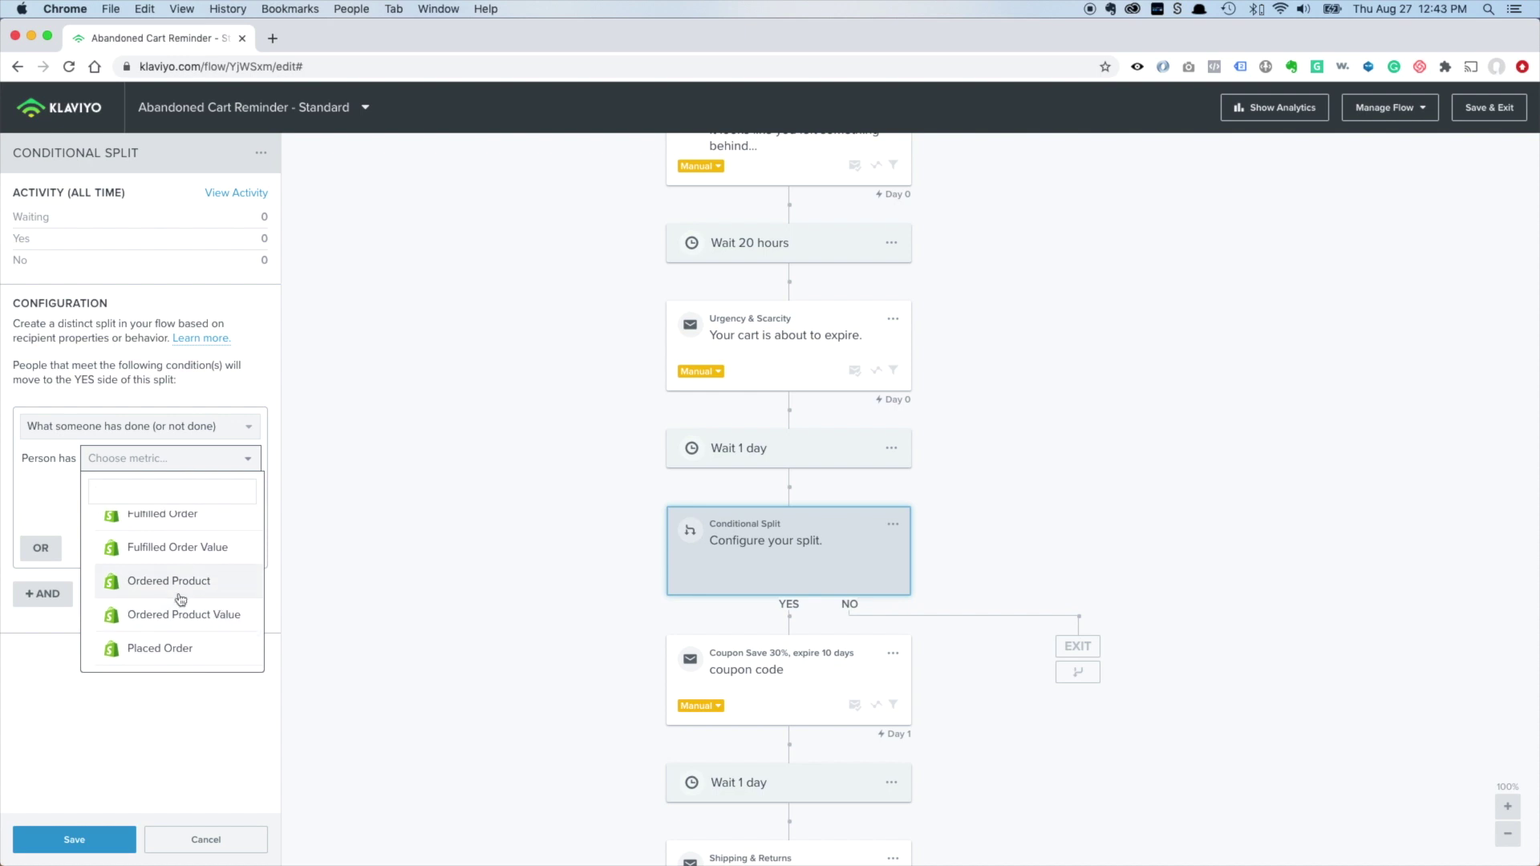
{"action": "scroll", "coordinate": [192, 577], "scroll_direction": "down", "scroll_amount": 3}
{"action": "scroll", "coordinate": [201, 642], "scroll_direction": "down", "scroll_amount": 5}
{"action": "scroll", "coordinate": [193, 639], "scroll_direction": "up", "scroll_amount": 3}
{"action": "left_click", "coordinate": [274, 443]}
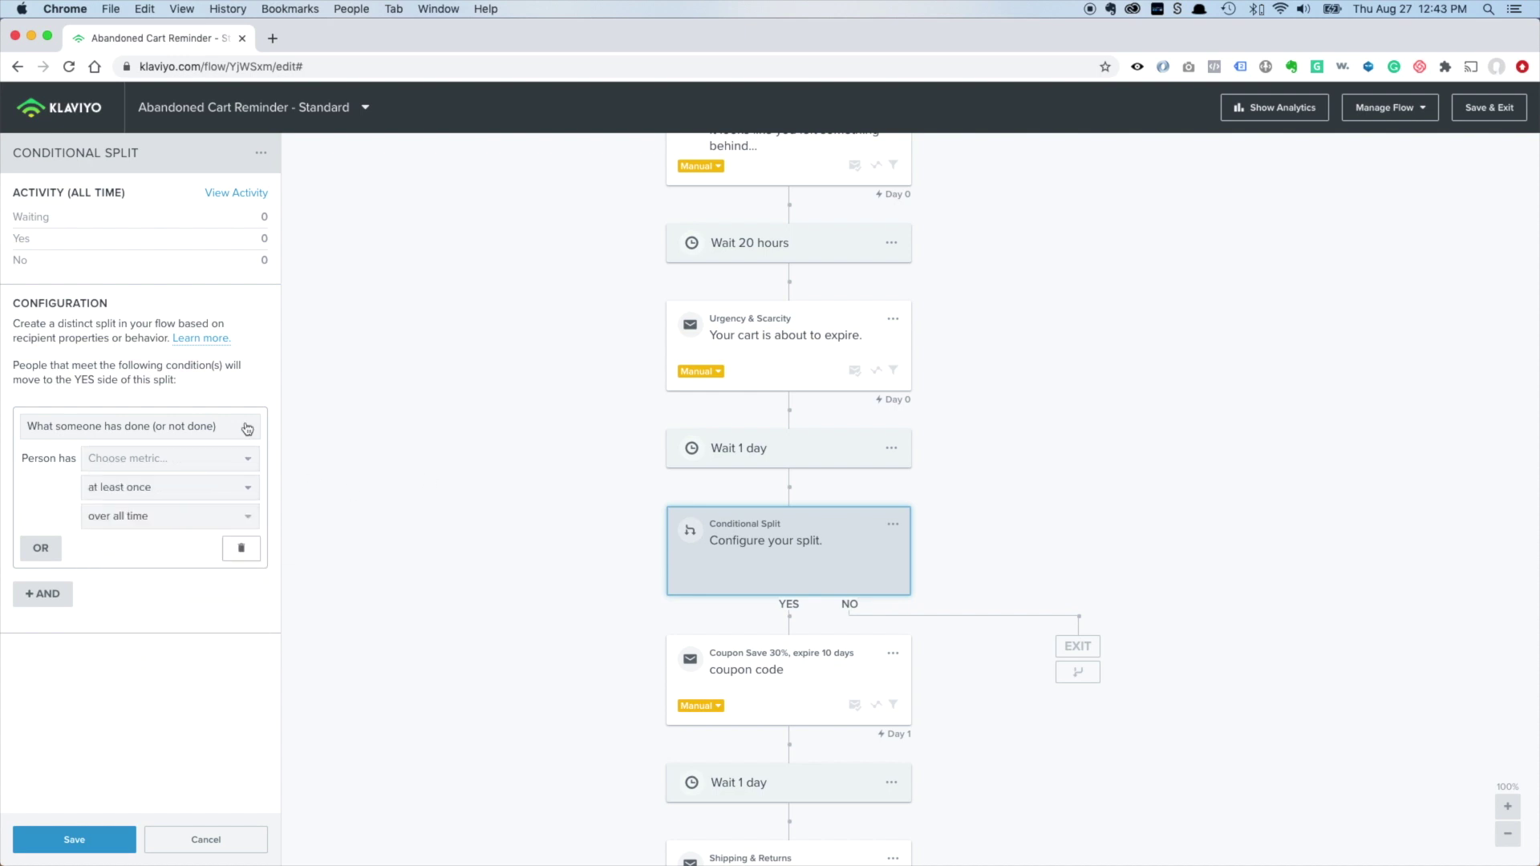
Set the split's condition to people within 10 miles of 33601 in the United States of America and save it
{"action": "left_click", "coordinate": [233, 430]}
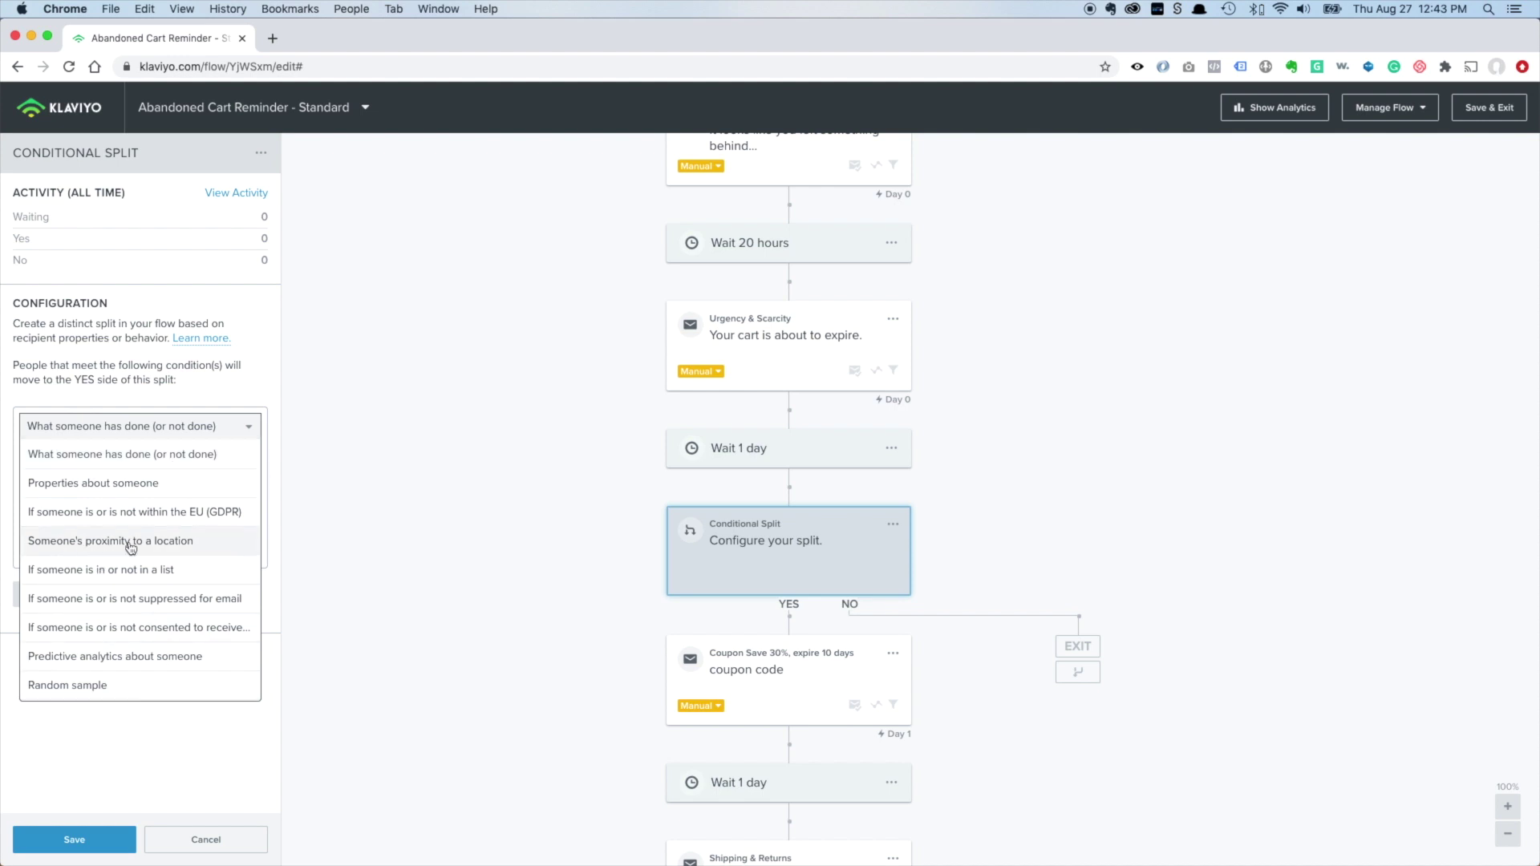
{"action": "left_click", "coordinate": [192, 545]}
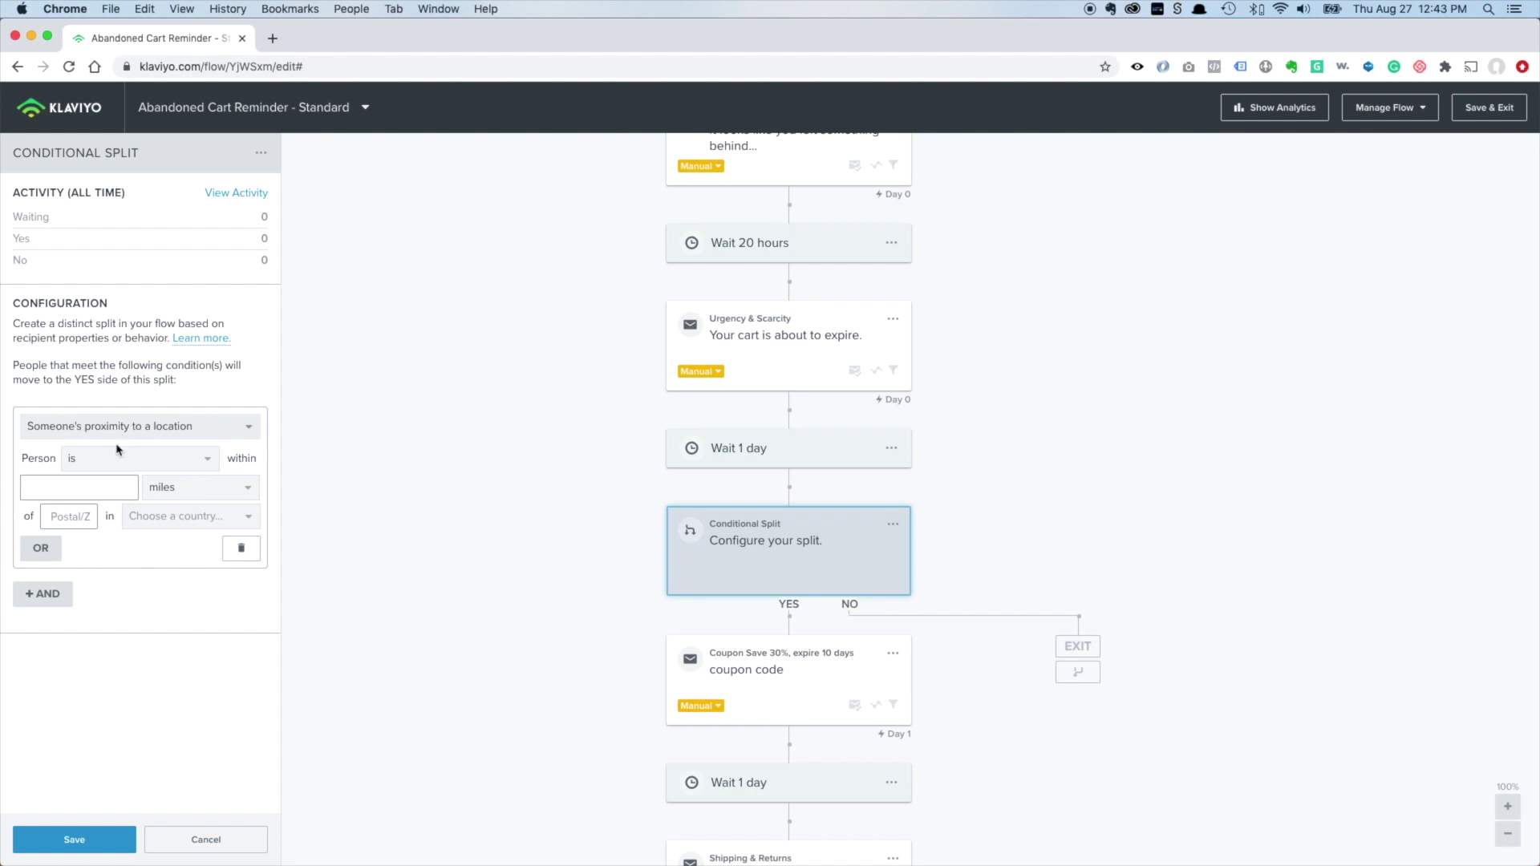
{"action": "left_click", "coordinate": [79, 485]}
{"action": "left_click", "coordinate": [73, 514]}
{"action": "type", "text": "33601"}
{"action": "left_click", "coordinate": [149, 521]}
{"action": "scroll", "coordinate": [182, 682], "scroll_direction": "down", "scroll_amount": 5}
{"action": "left_click", "coordinate": [177, 715]}
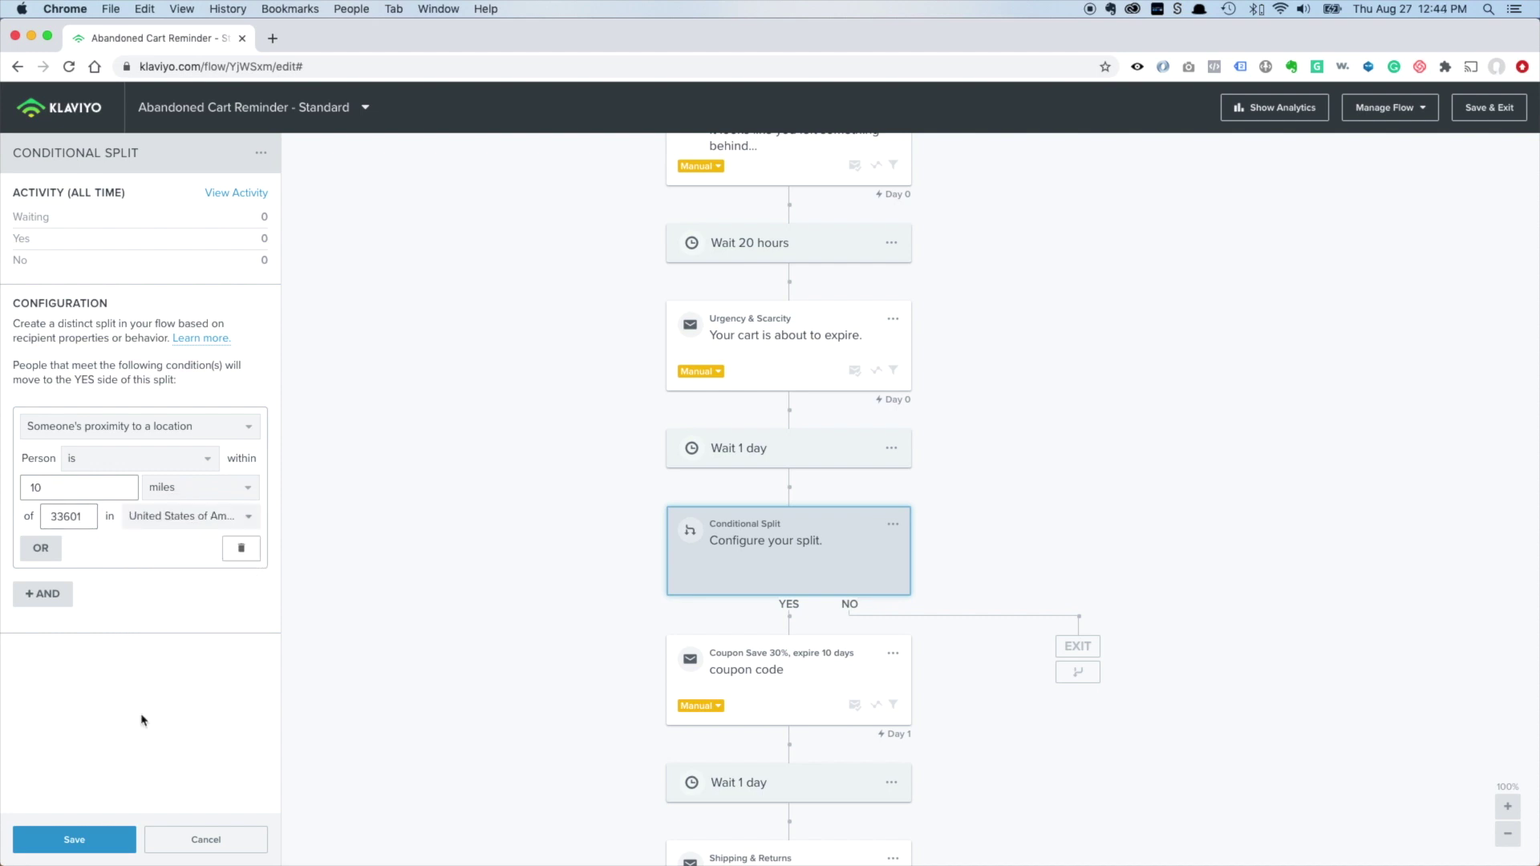
{"action": "left_click", "coordinate": [75, 838]}
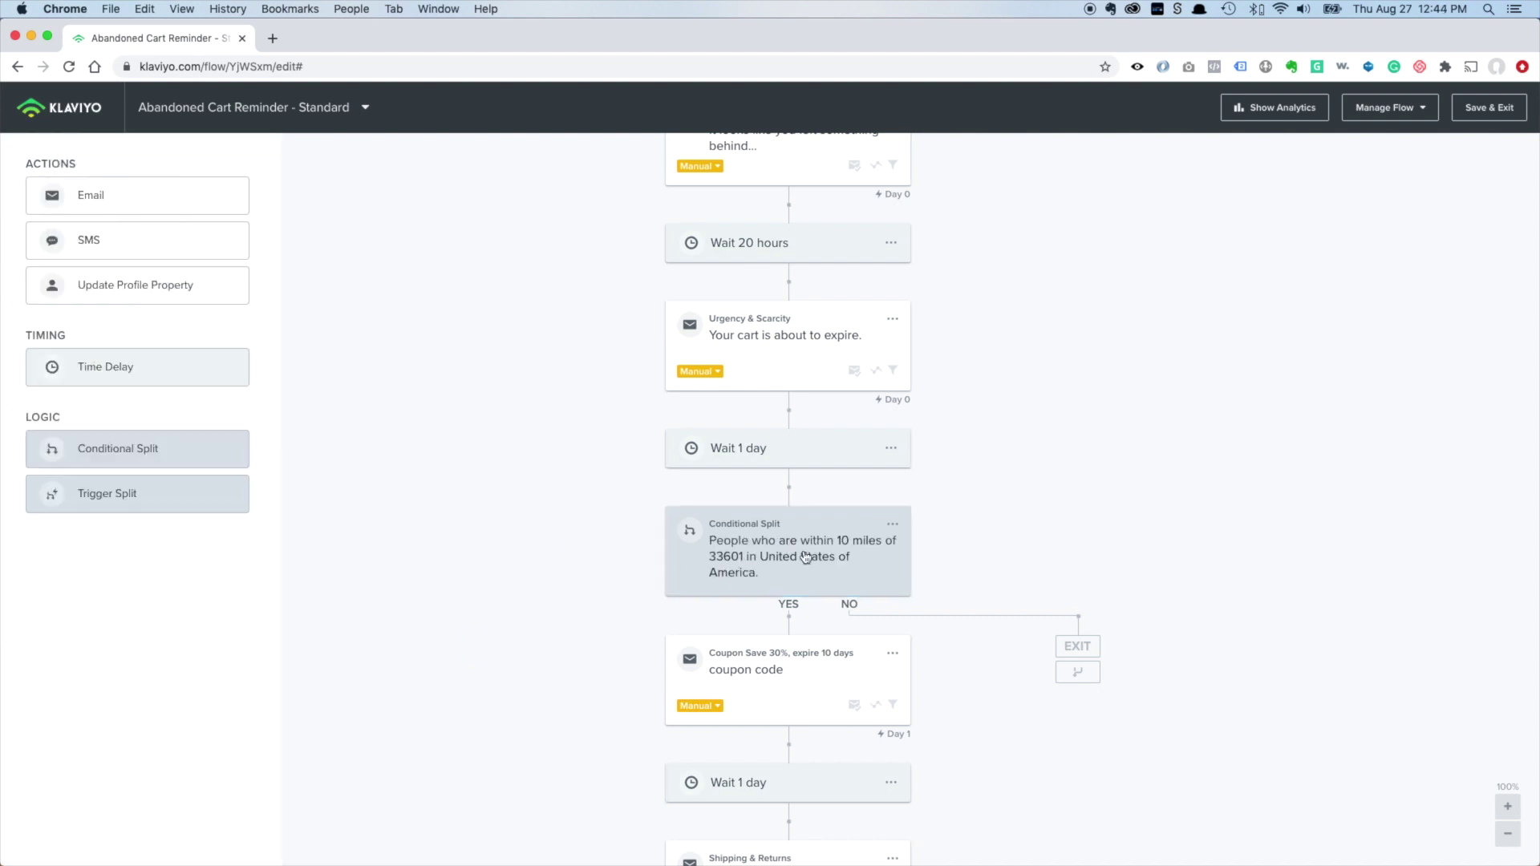
Flip the conditional split so the coupon email and the steps after it move to the NO path
{"action": "scroll", "coordinate": [857, 553], "scroll_direction": "down", "scroll_amount": 3}
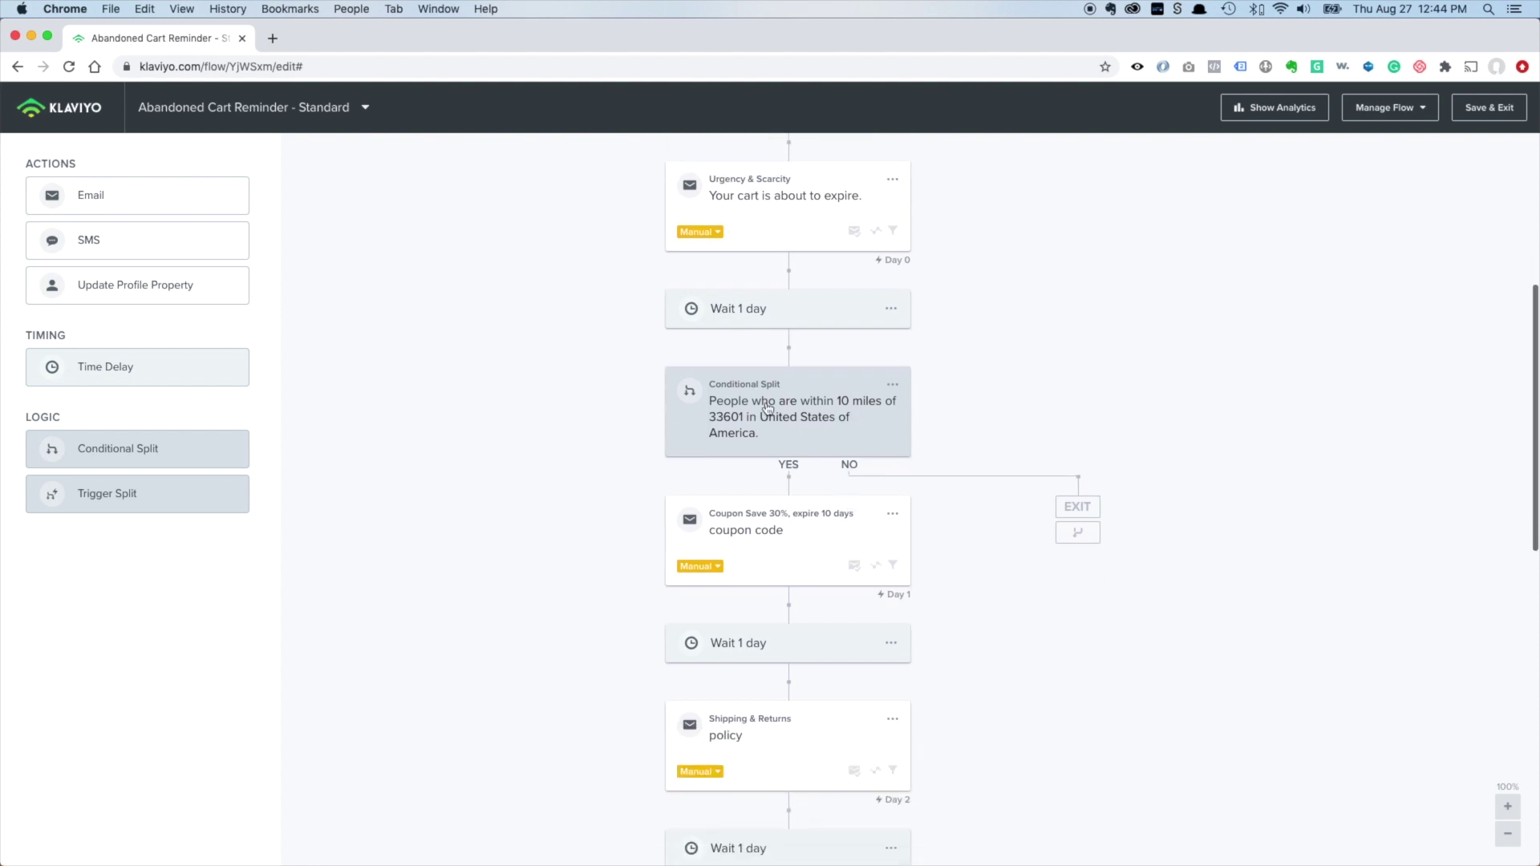
{"action": "left_click", "coordinate": [807, 423]}
{"action": "left_click", "coordinate": [892, 384]}
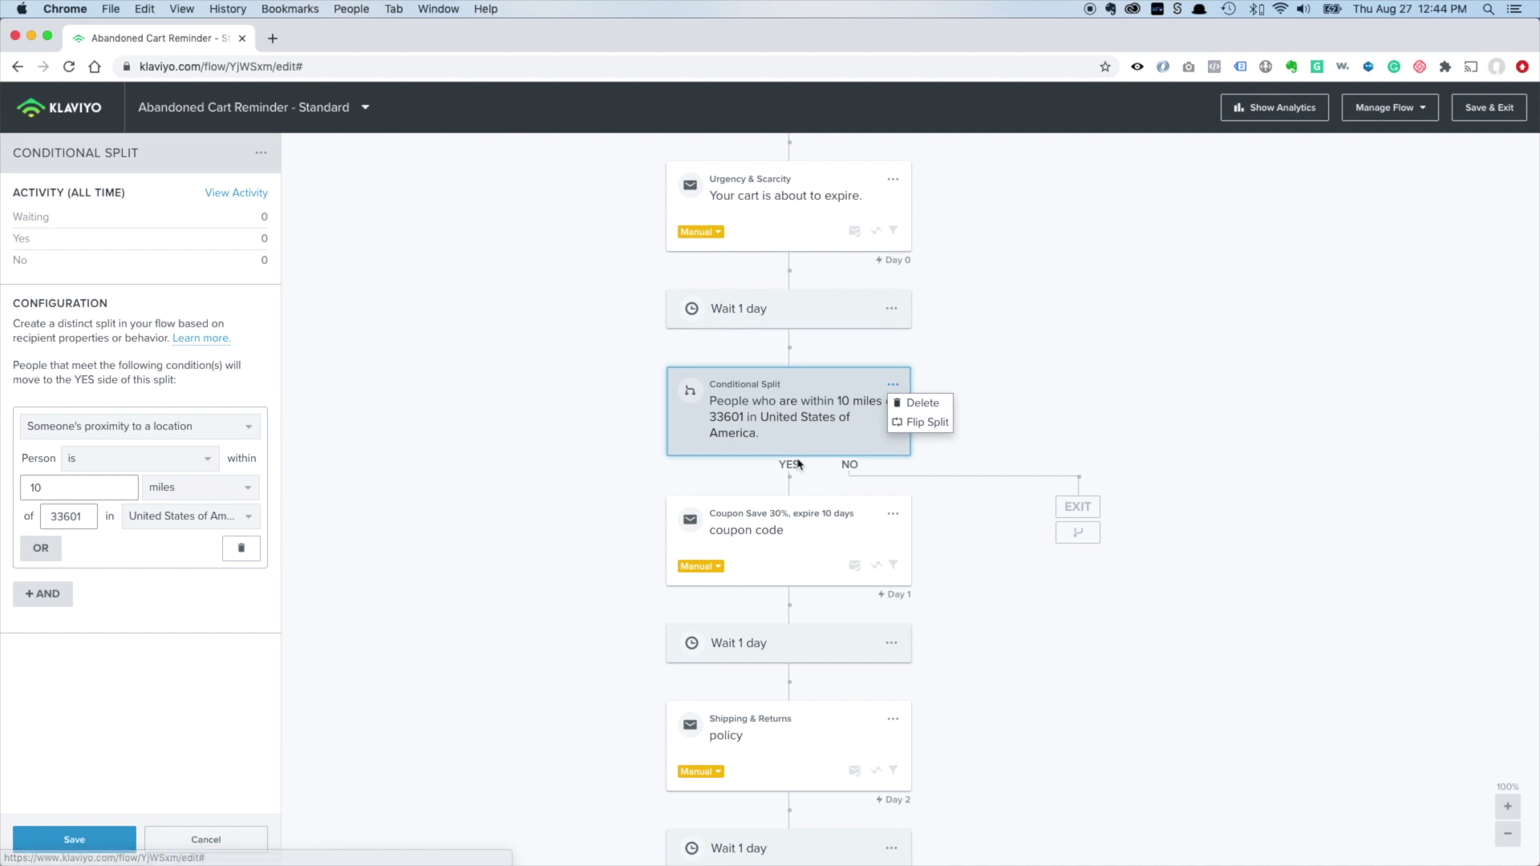
{"action": "left_click", "coordinate": [920, 422]}
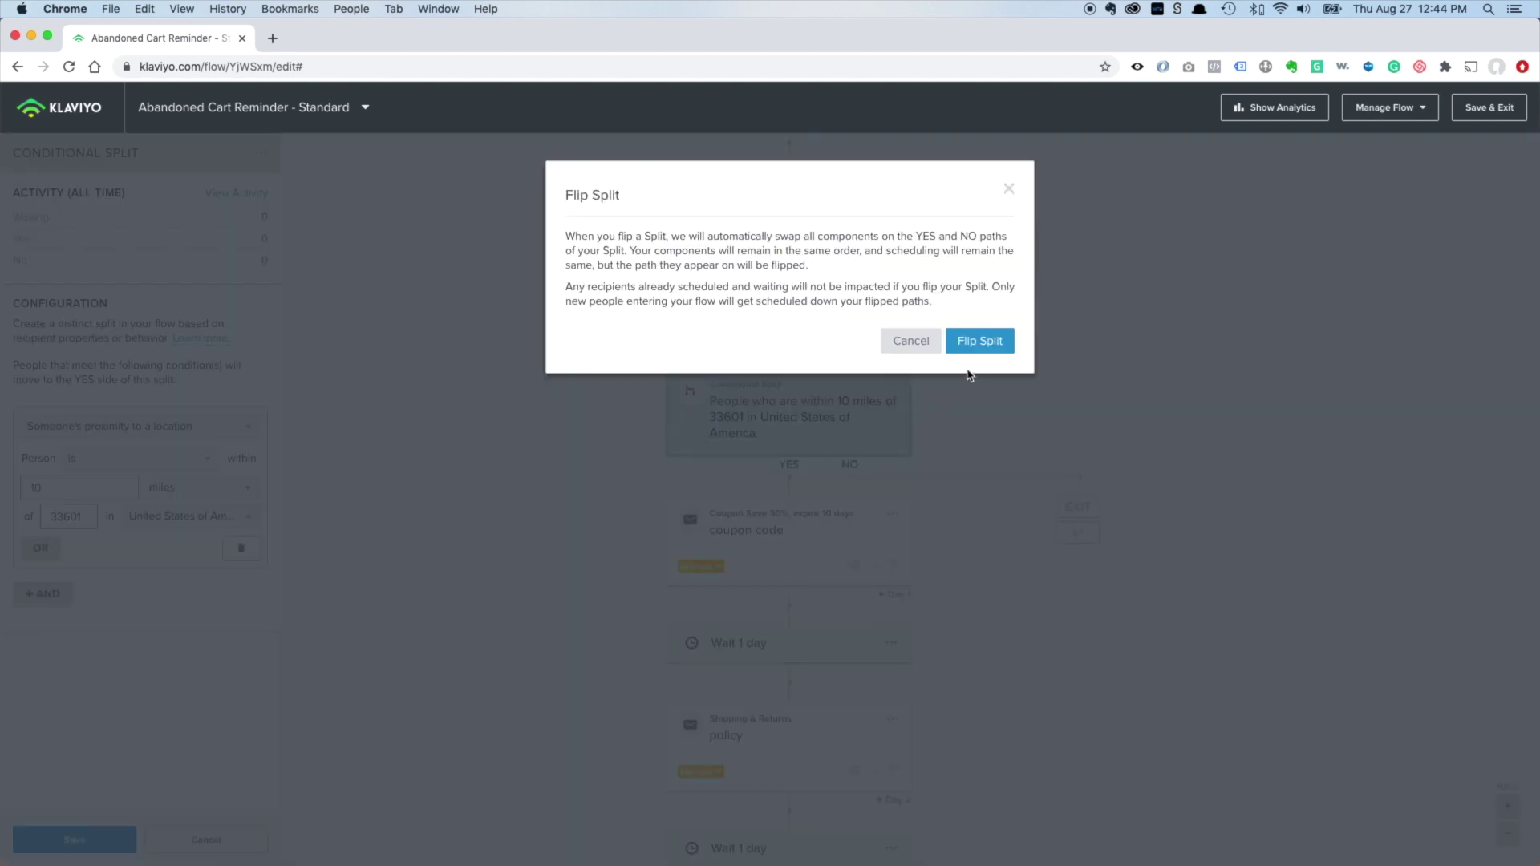
{"action": "left_click", "coordinate": [983, 347]}
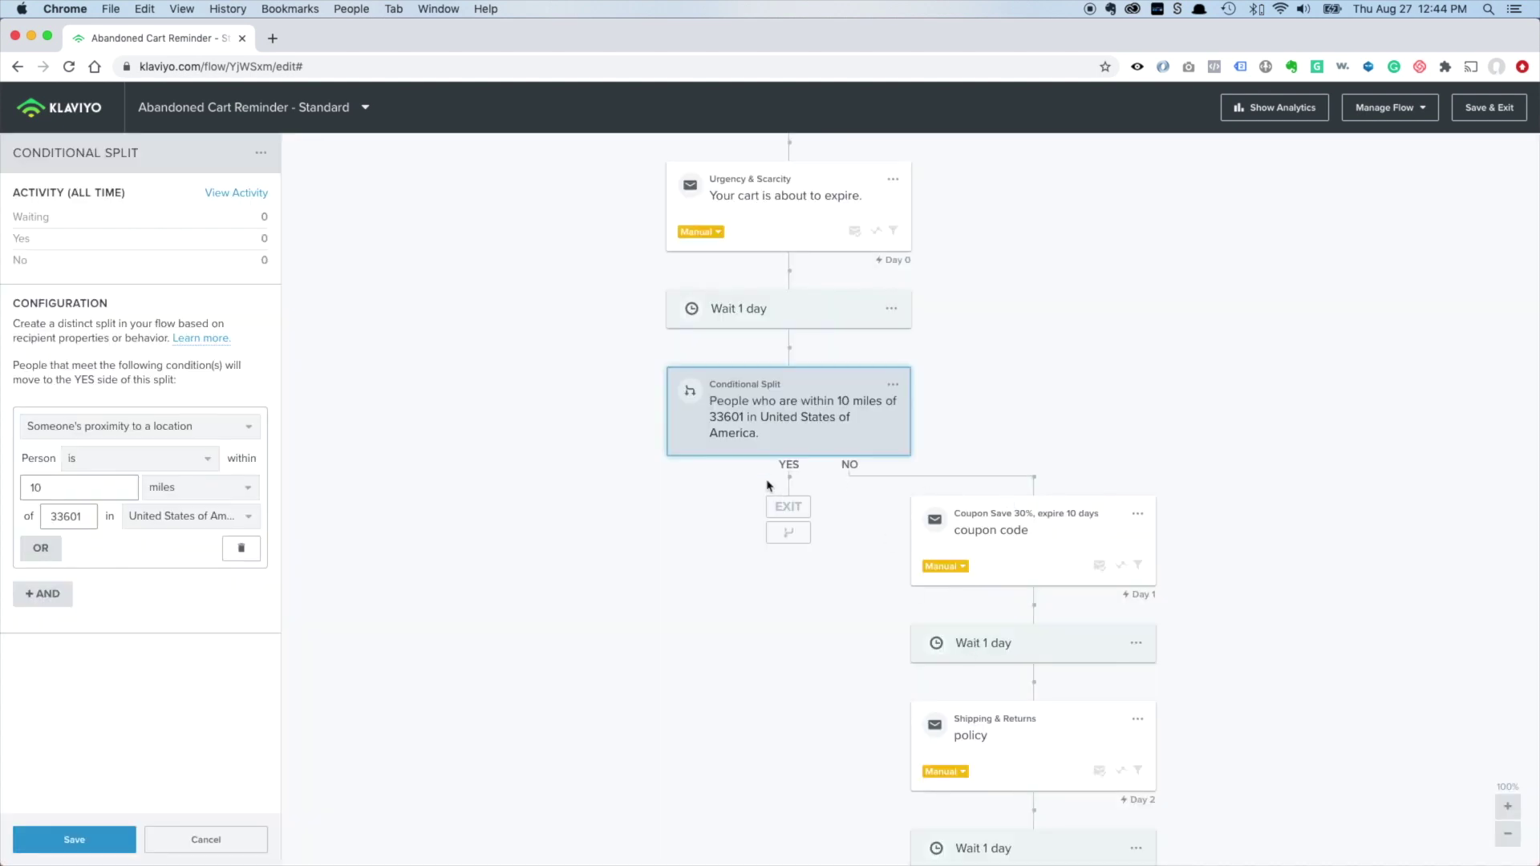
Add an email to the YES path of the split and name it Free local pickup
{"action": "left_click", "coordinate": [724, 521]}
{"action": "left_click_drag", "start_coordinate": [157, 190], "coordinate": [758, 545]}
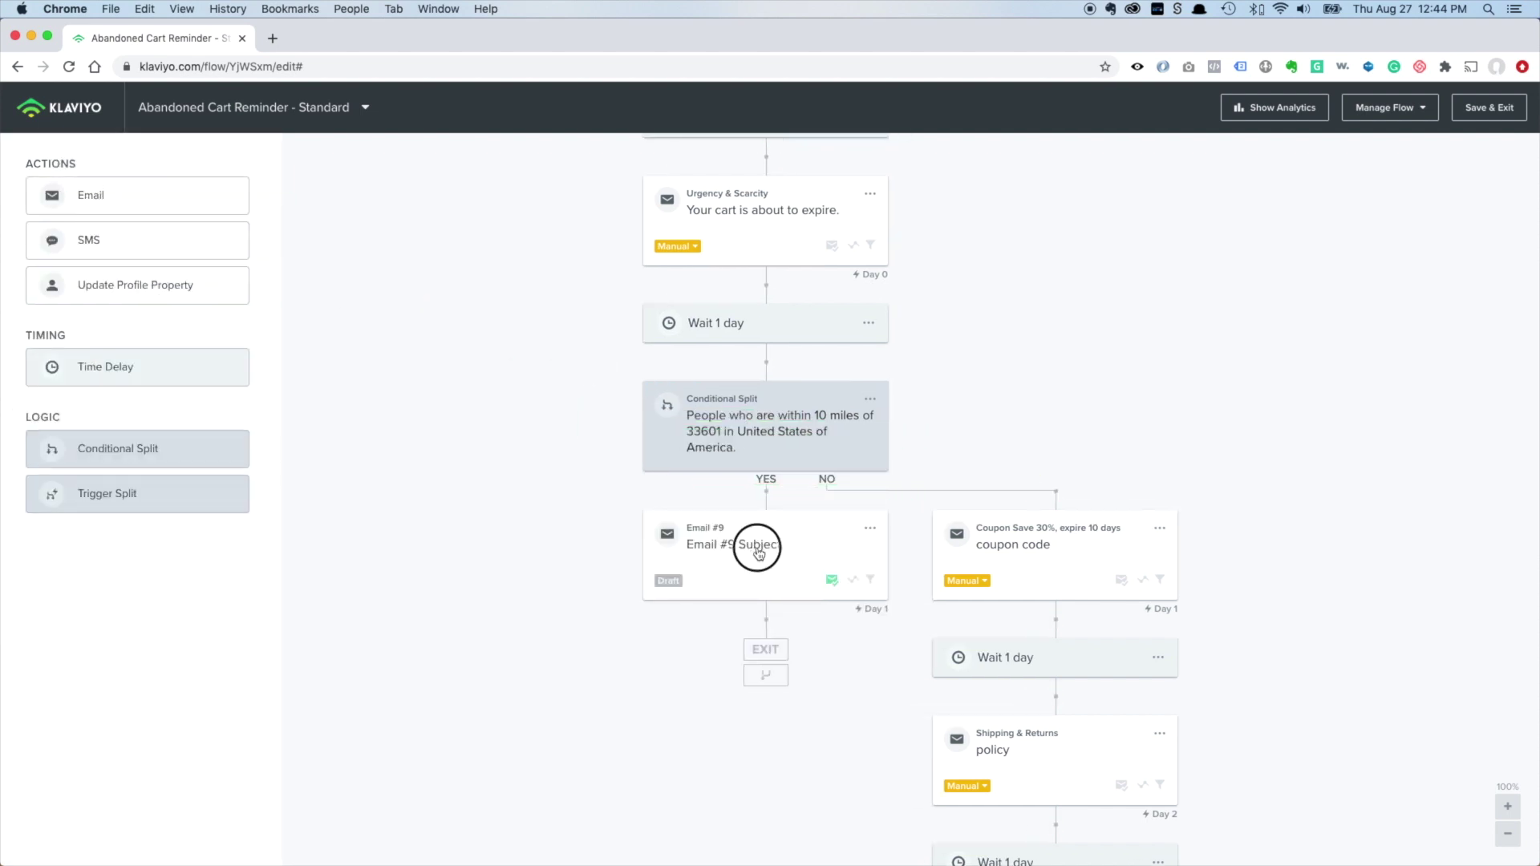
{"action": "left_click", "coordinate": [75, 153]}
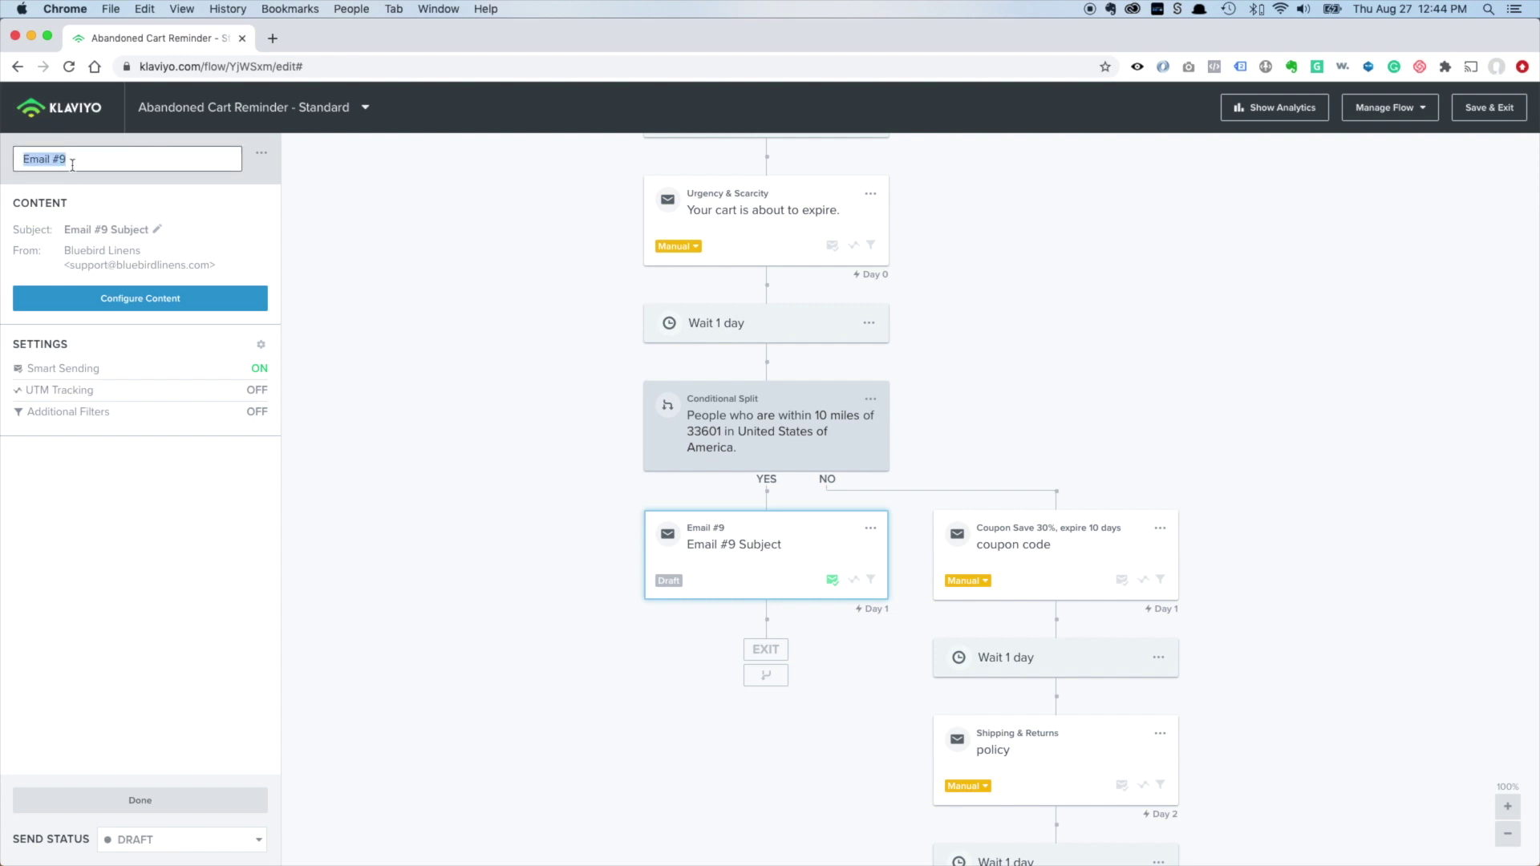
{"action": "type", "text": "Loca"}
{"action": "type", "text": "l pickup"}
{"action": "key", "text": "Return"}
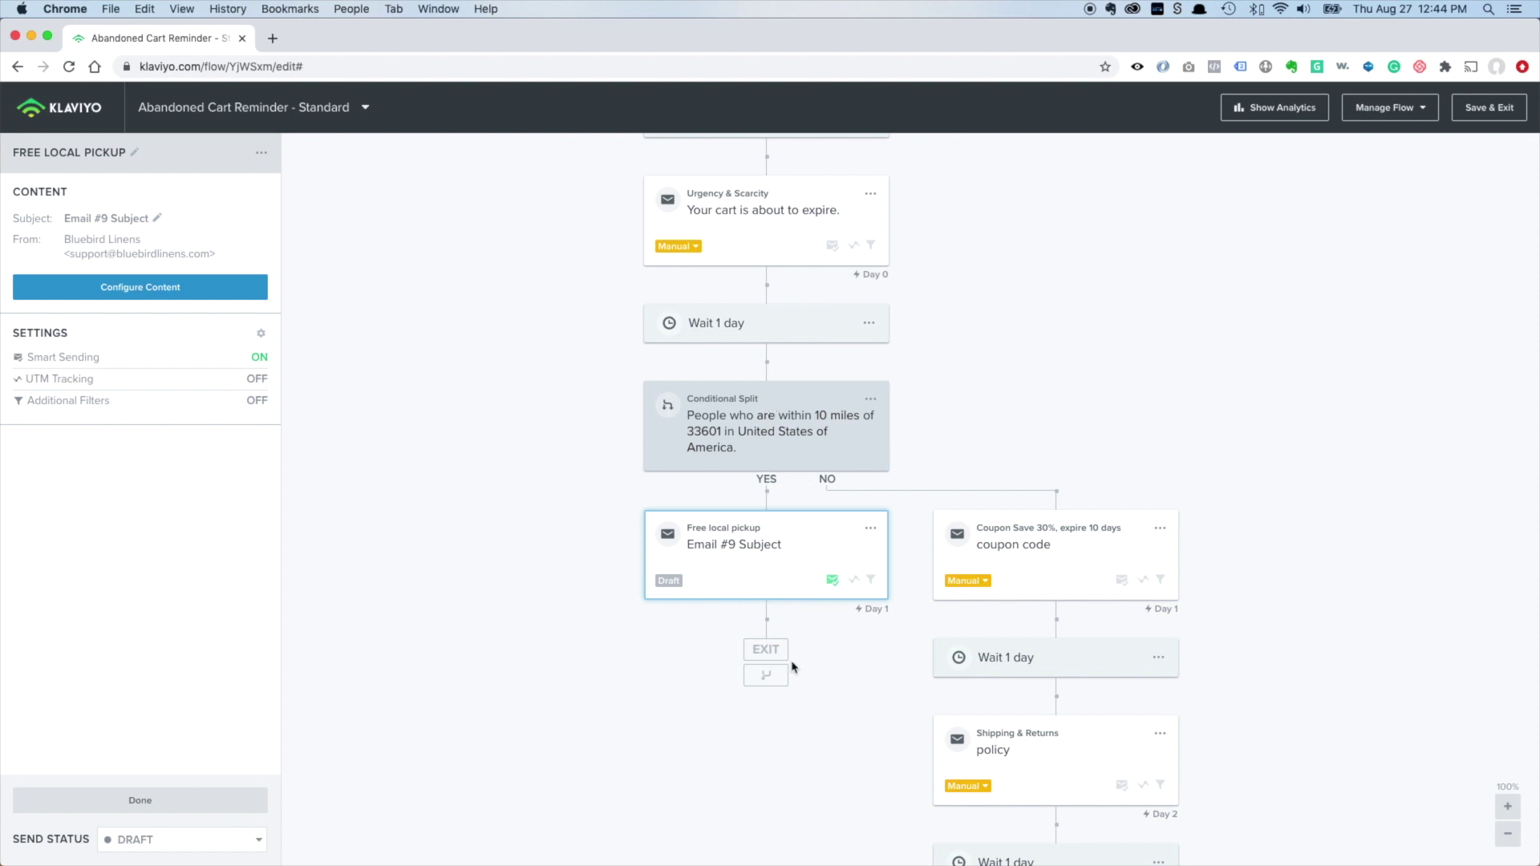
Insert an Update Profile Property action before the Free local pickup email, and view its available property actions
{"action": "left_click", "coordinate": [777, 552]}
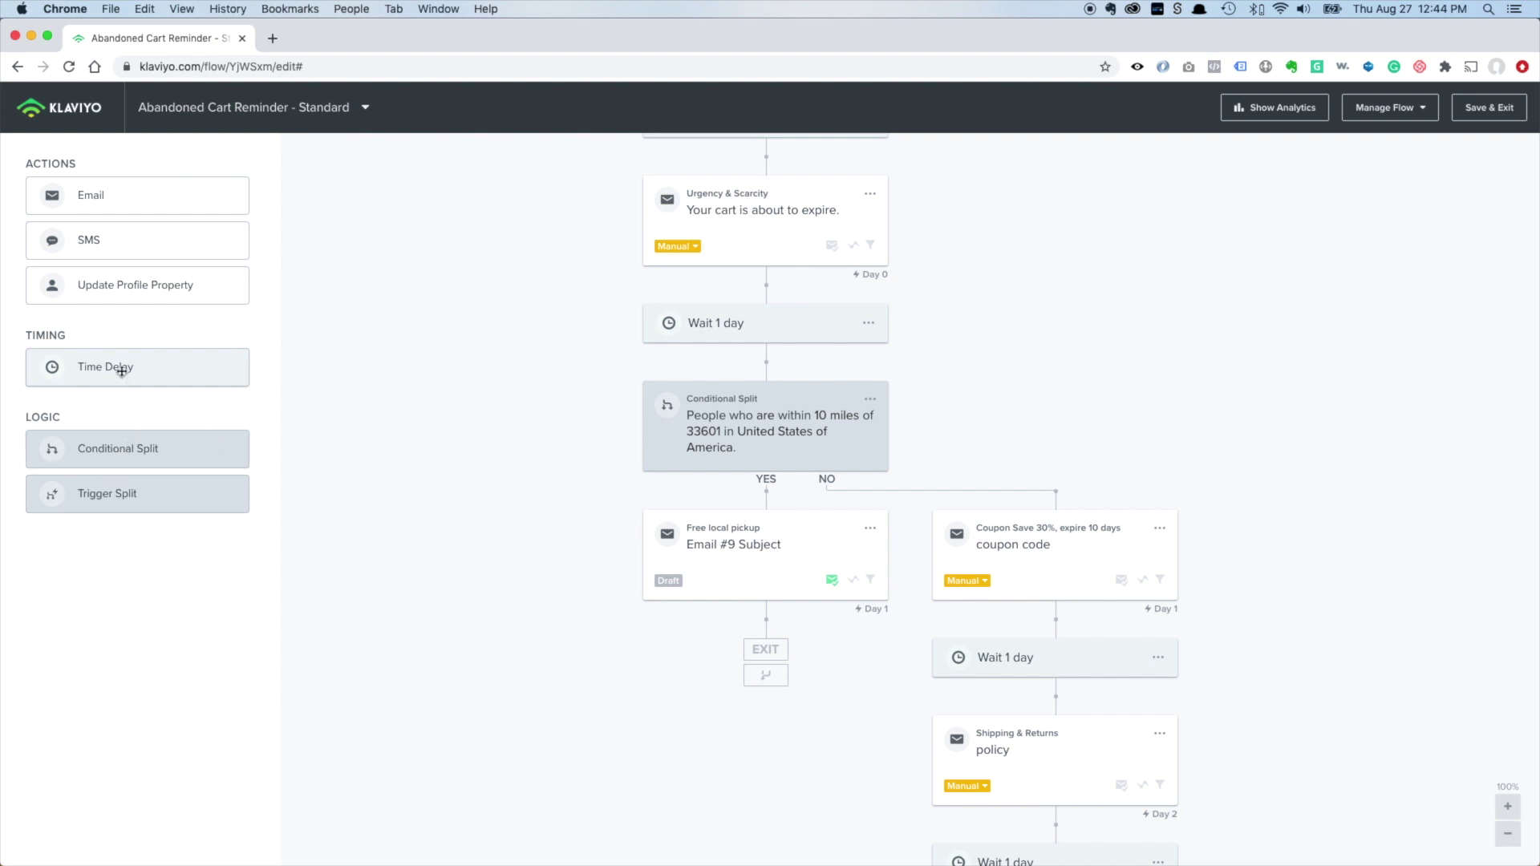
{"action": "left_click_drag", "start_coordinate": [113, 286], "coordinate": [749, 501]}
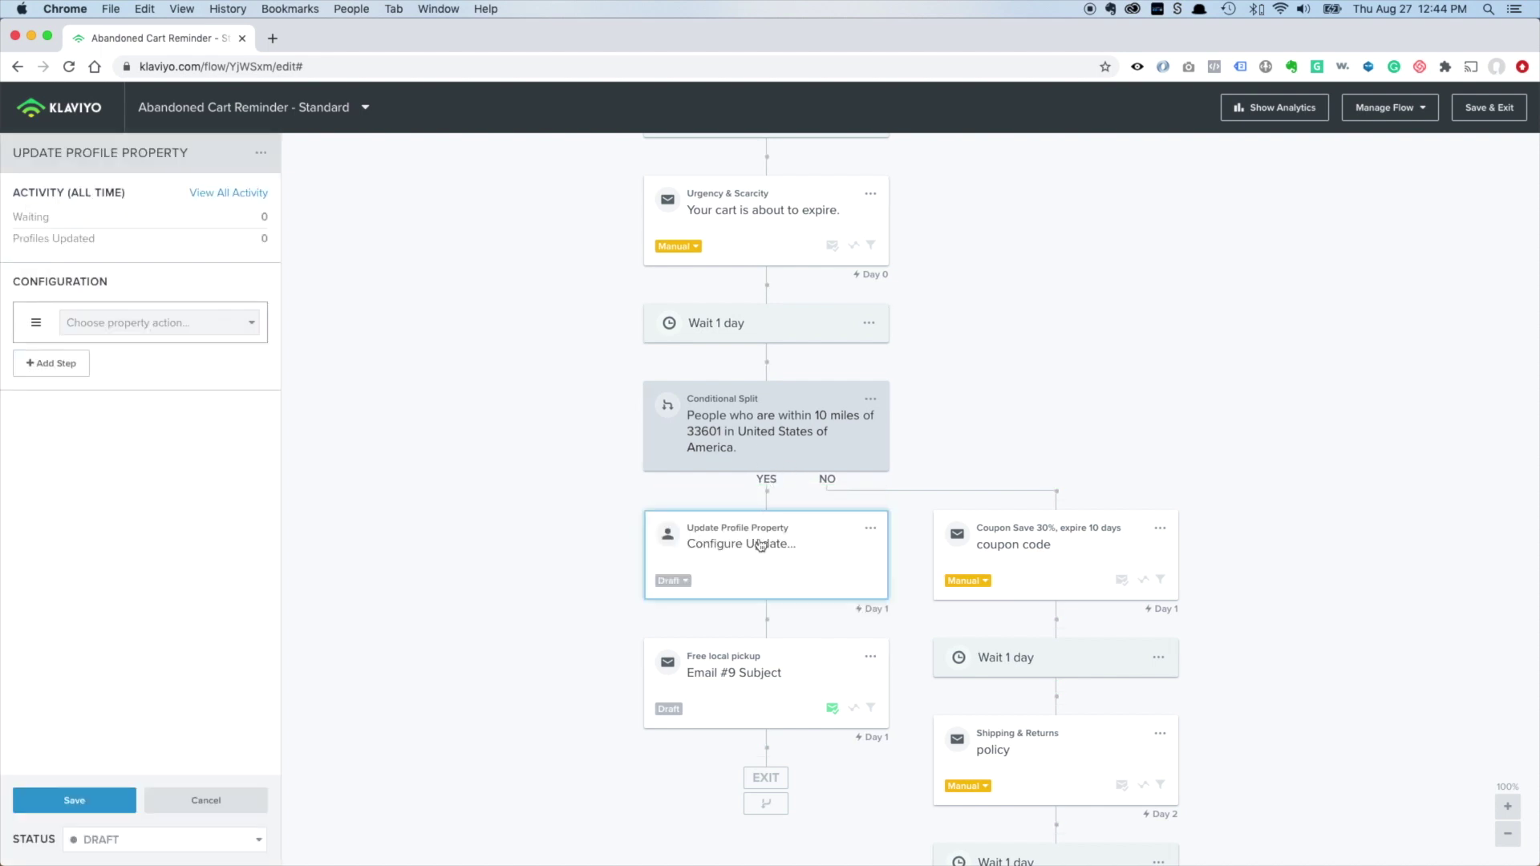
{"action": "left_click", "coordinate": [170, 323]}
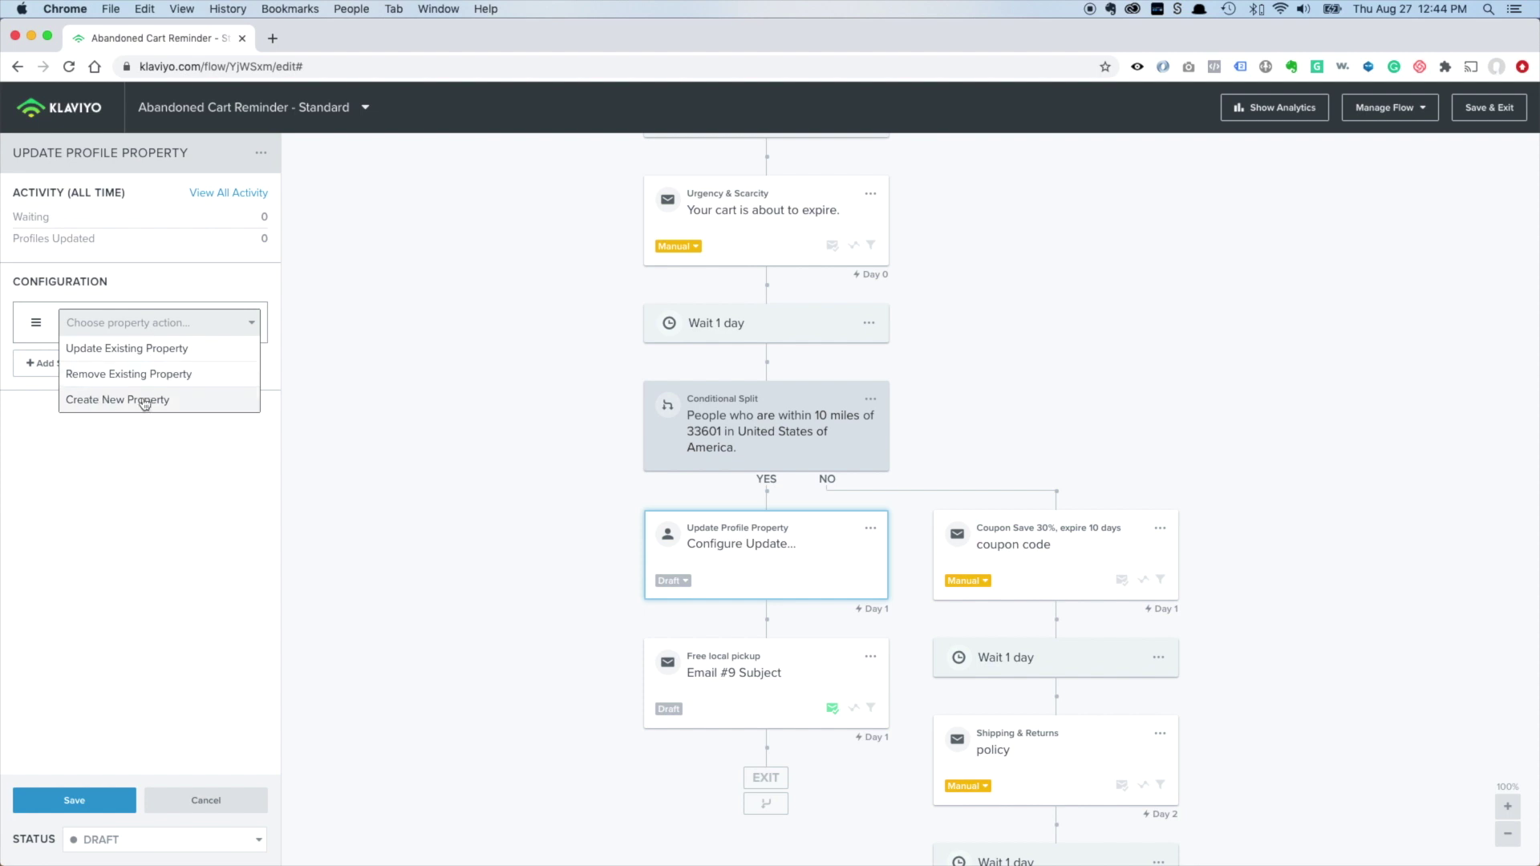
{"action": "left_click", "coordinate": [186, 518]}
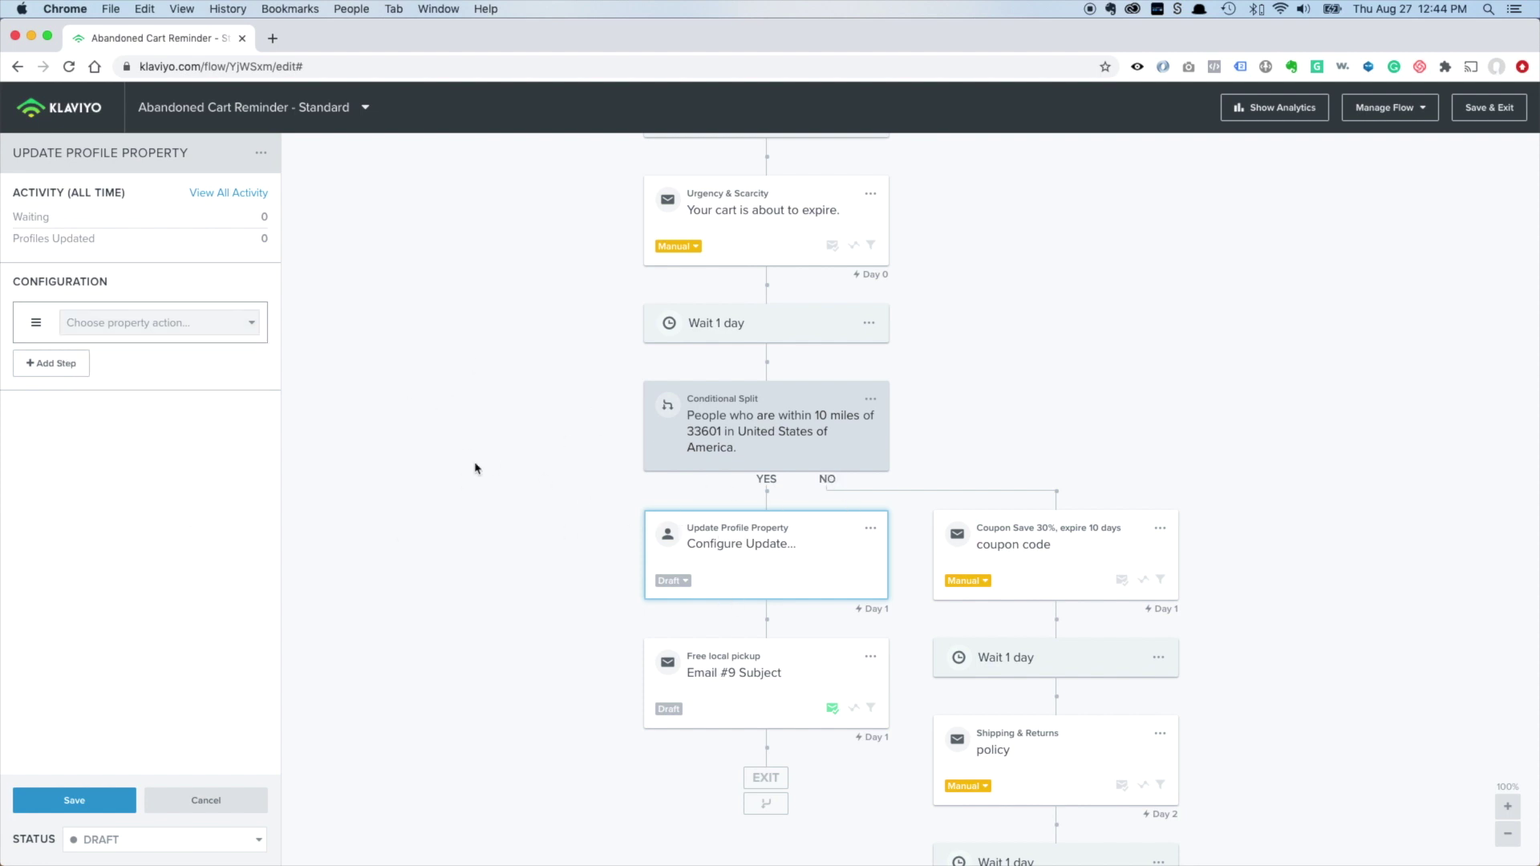
Rejoin the end of the YES path with the NO path just above the Coupon Save 30% email
{"action": "scroll", "coordinate": [768, 590], "scroll_direction": "down", "scroll_amount": 1}
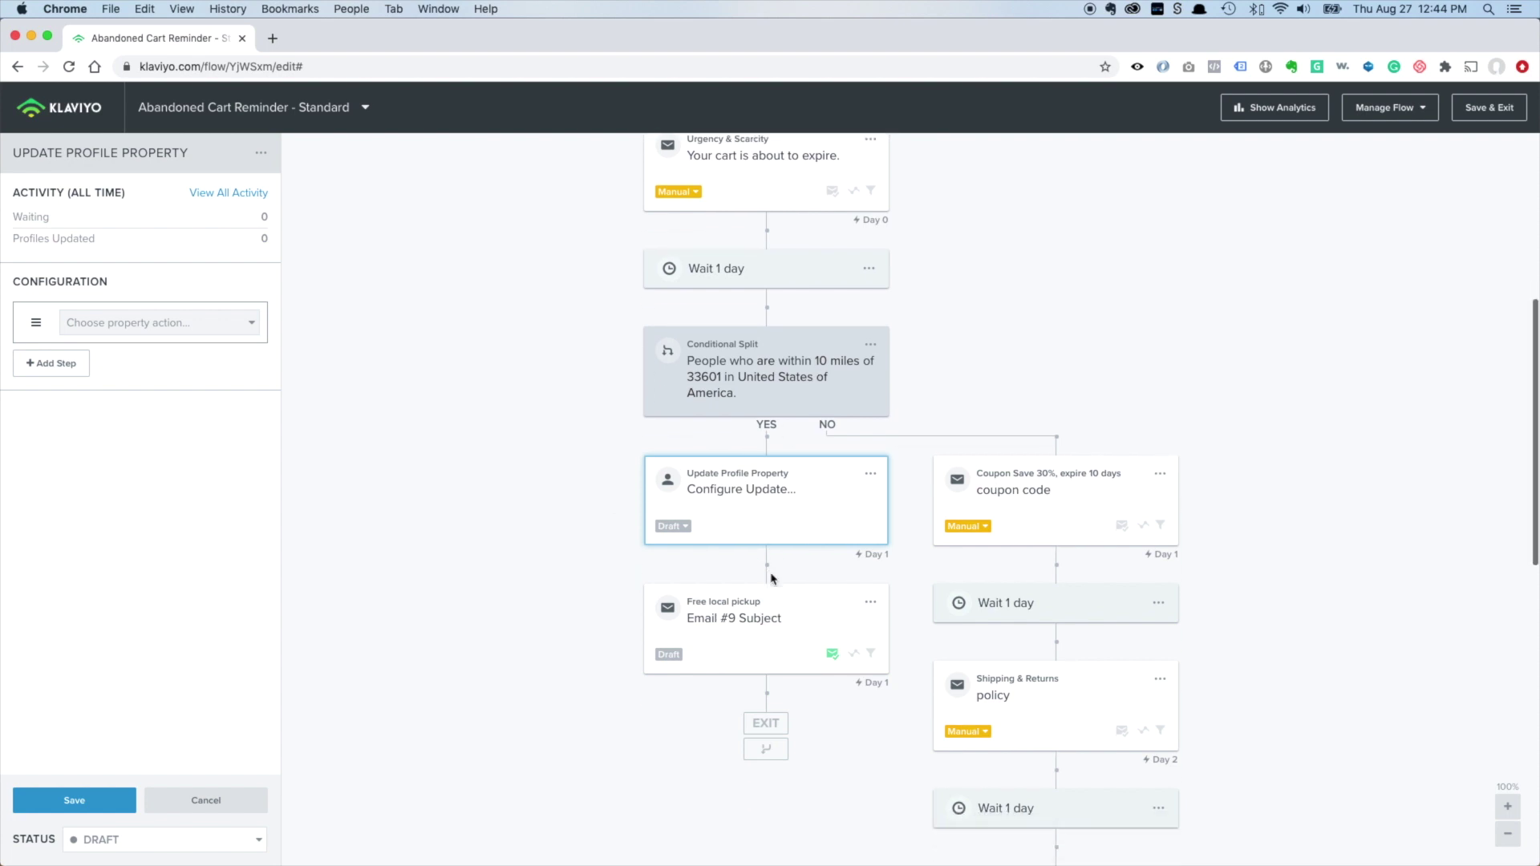
{"action": "scroll", "coordinate": [766, 598], "scroll_direction": "down", "scroll_amount": 1}
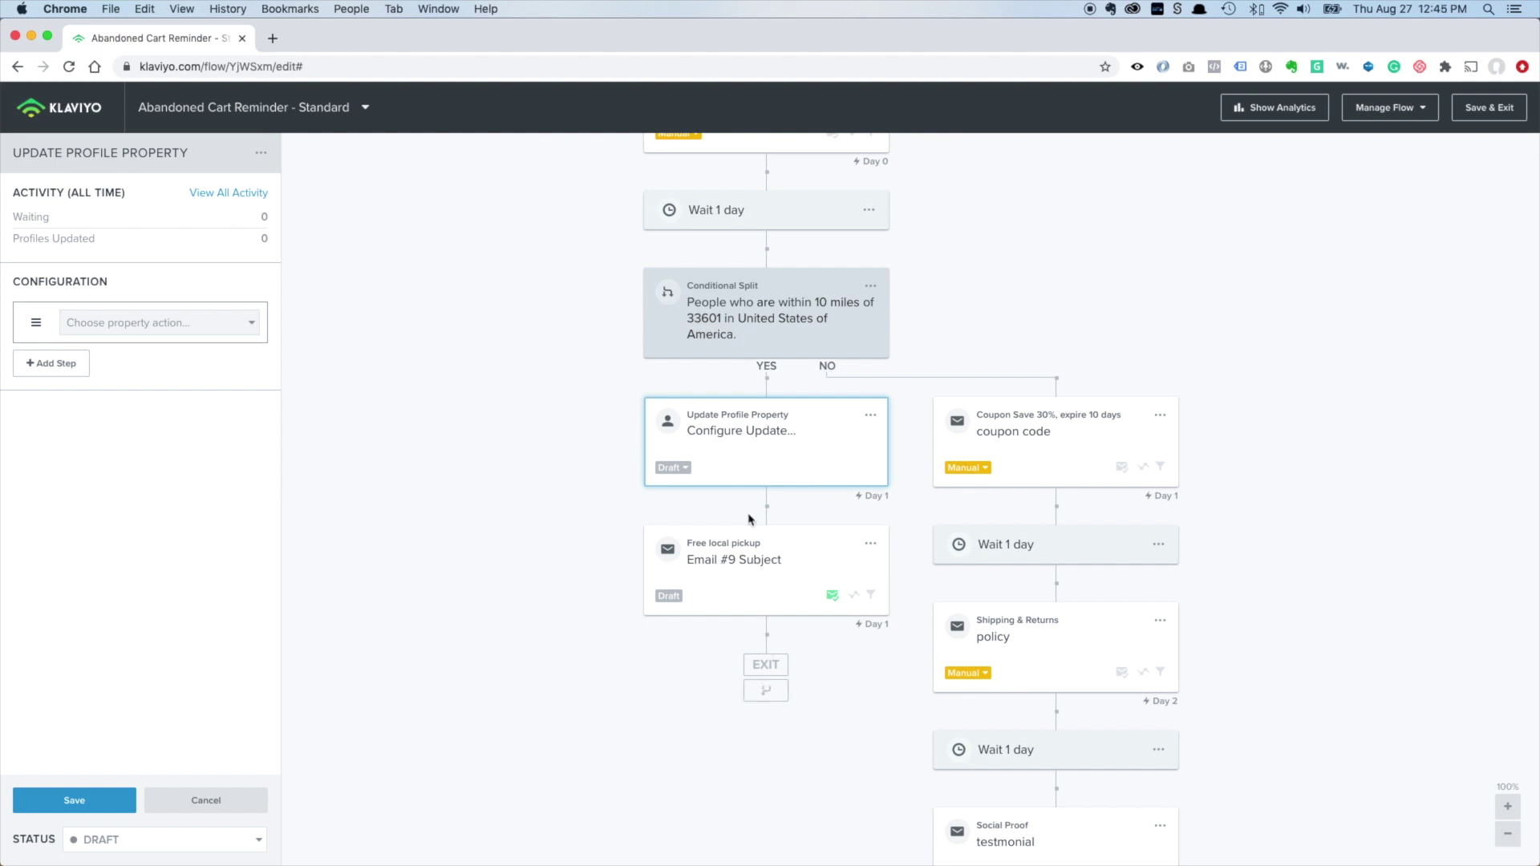
{"action": "scroll", "coordinate": [781, 770], "scroll_direction": "down", "scroll_amount": 2}
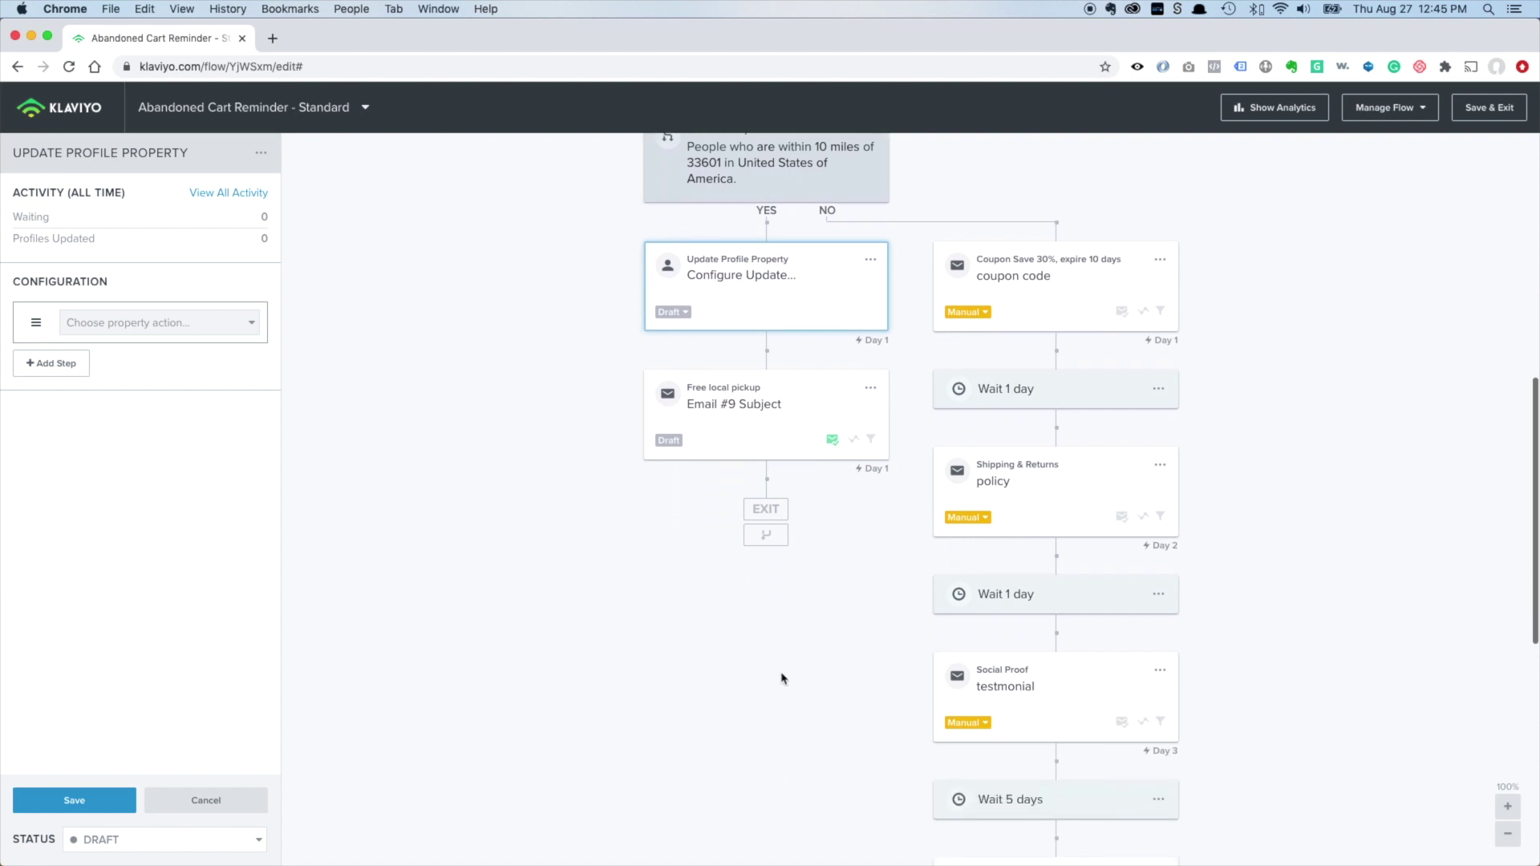
{"action": "scroll", "coordinate": [766, 533], "scroll_direction": "up", "scroll_amount": 1}
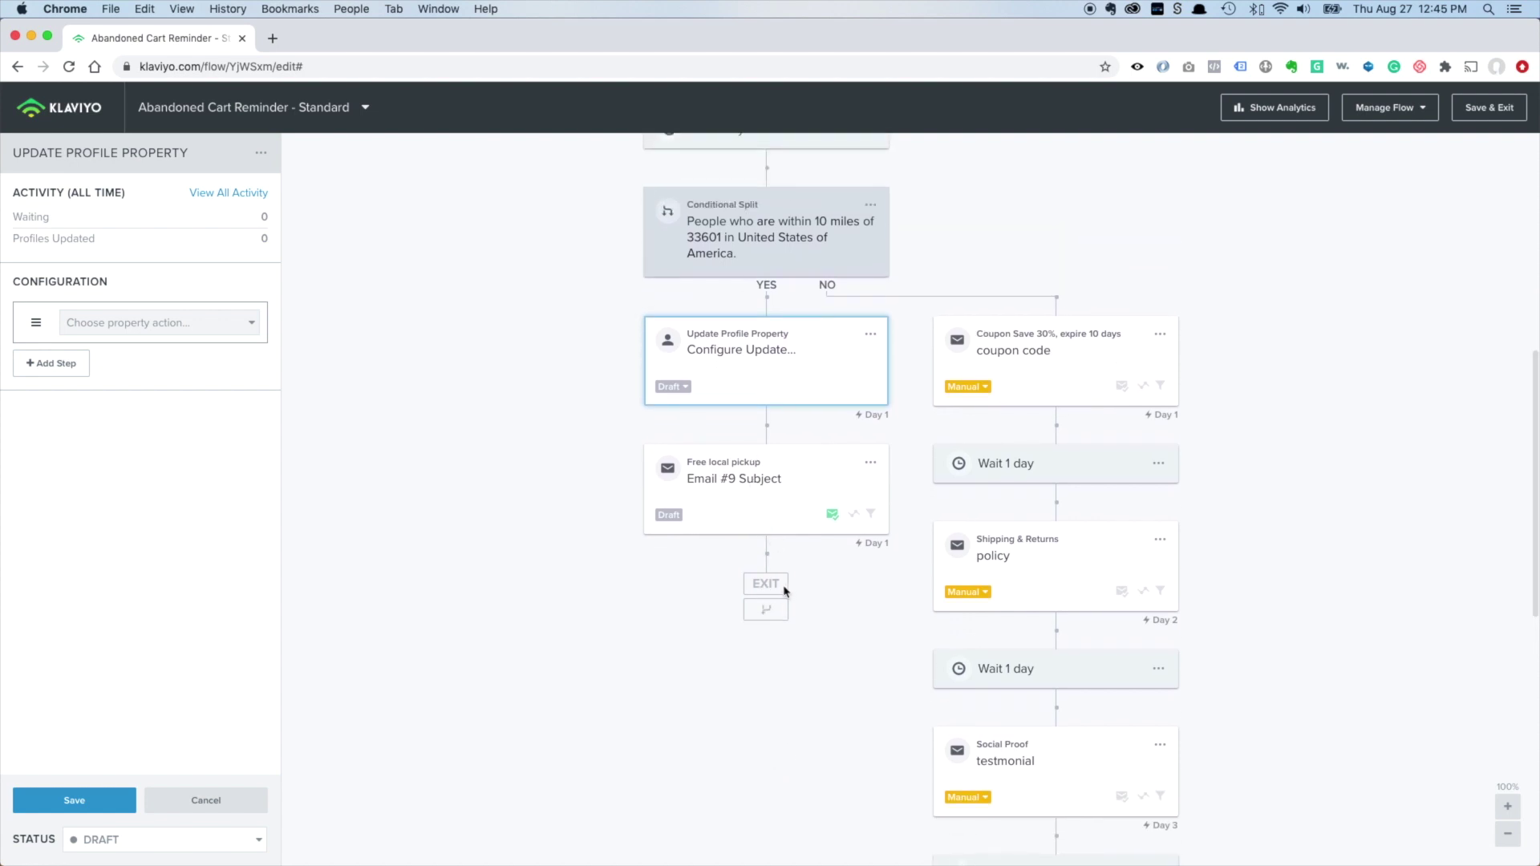
{"action": "left_click_drag", "start_coordinate": [765, 611], "coordinate": [1057, 323]}
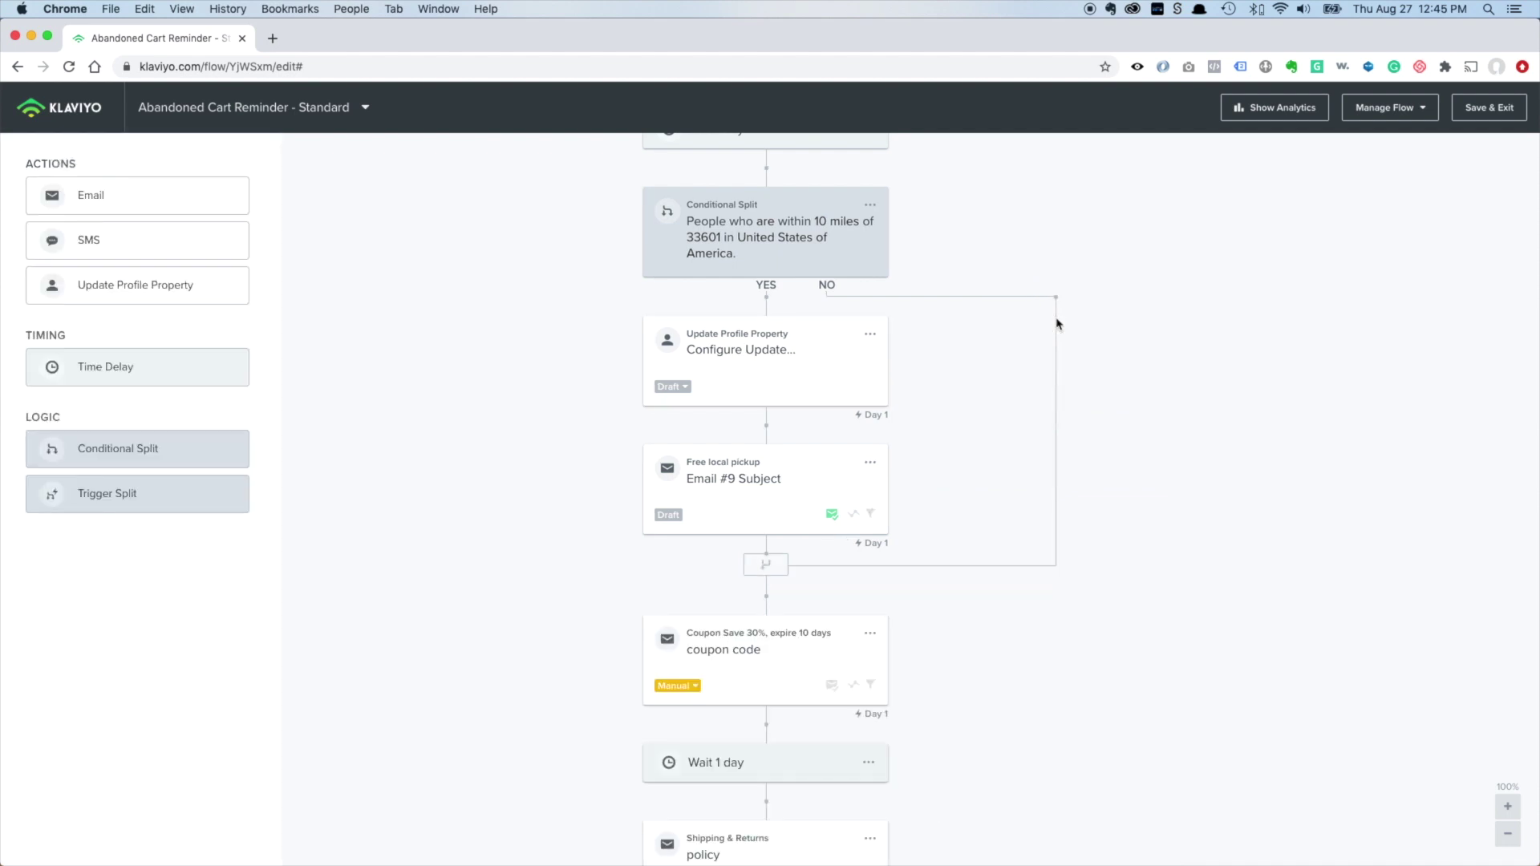
{"action": "scroll", "coordinate": [893, 439], "scroll_direction": "up", "scroll_amount": 1}
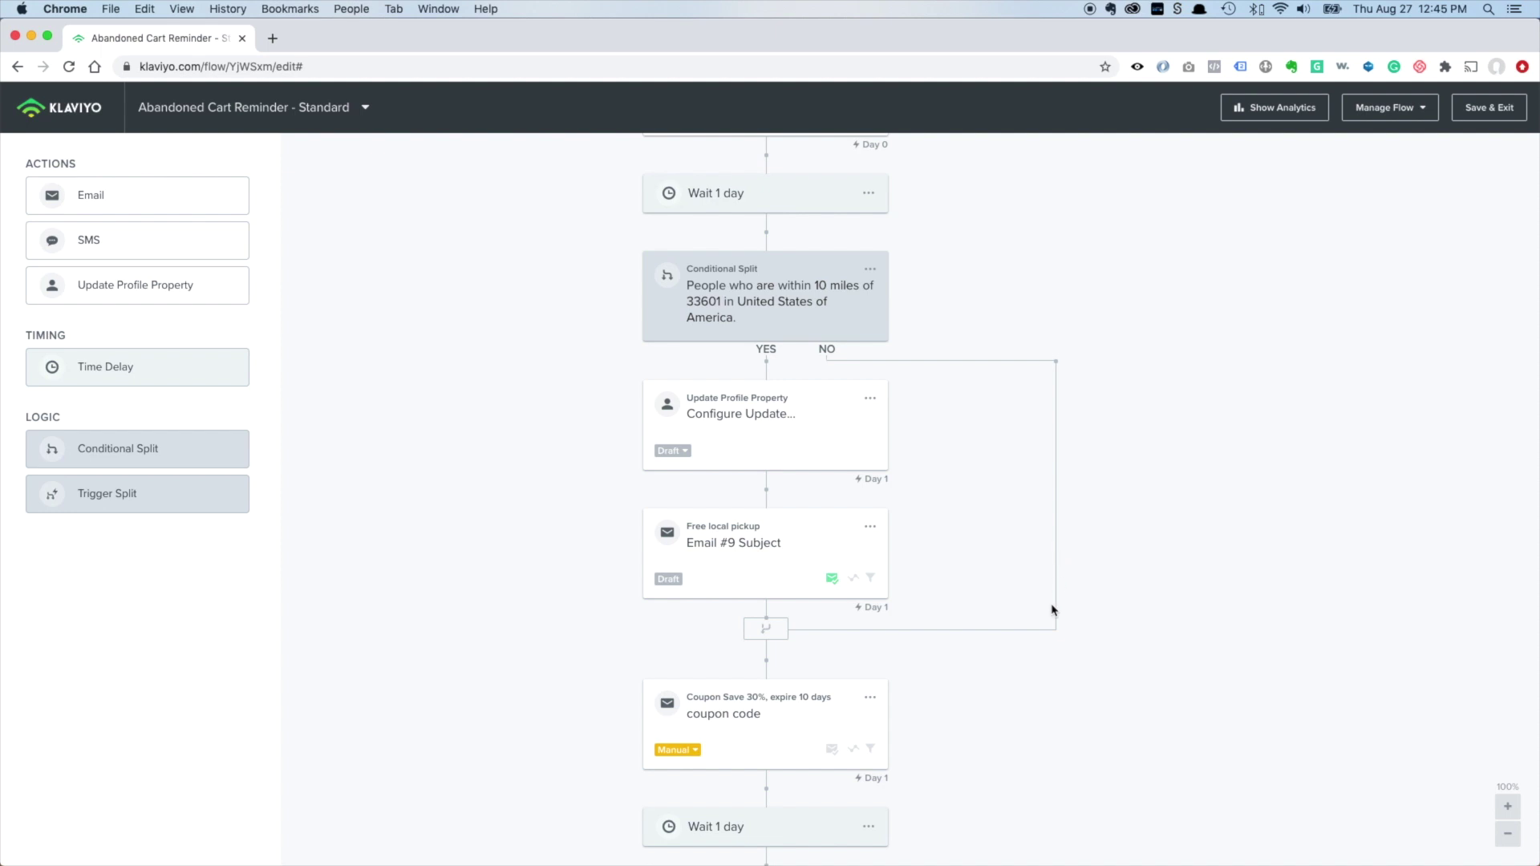
{"action": "scroll", "coordinate": [784, 570], "scroll_direction": "down", "scroll_amount": 5}
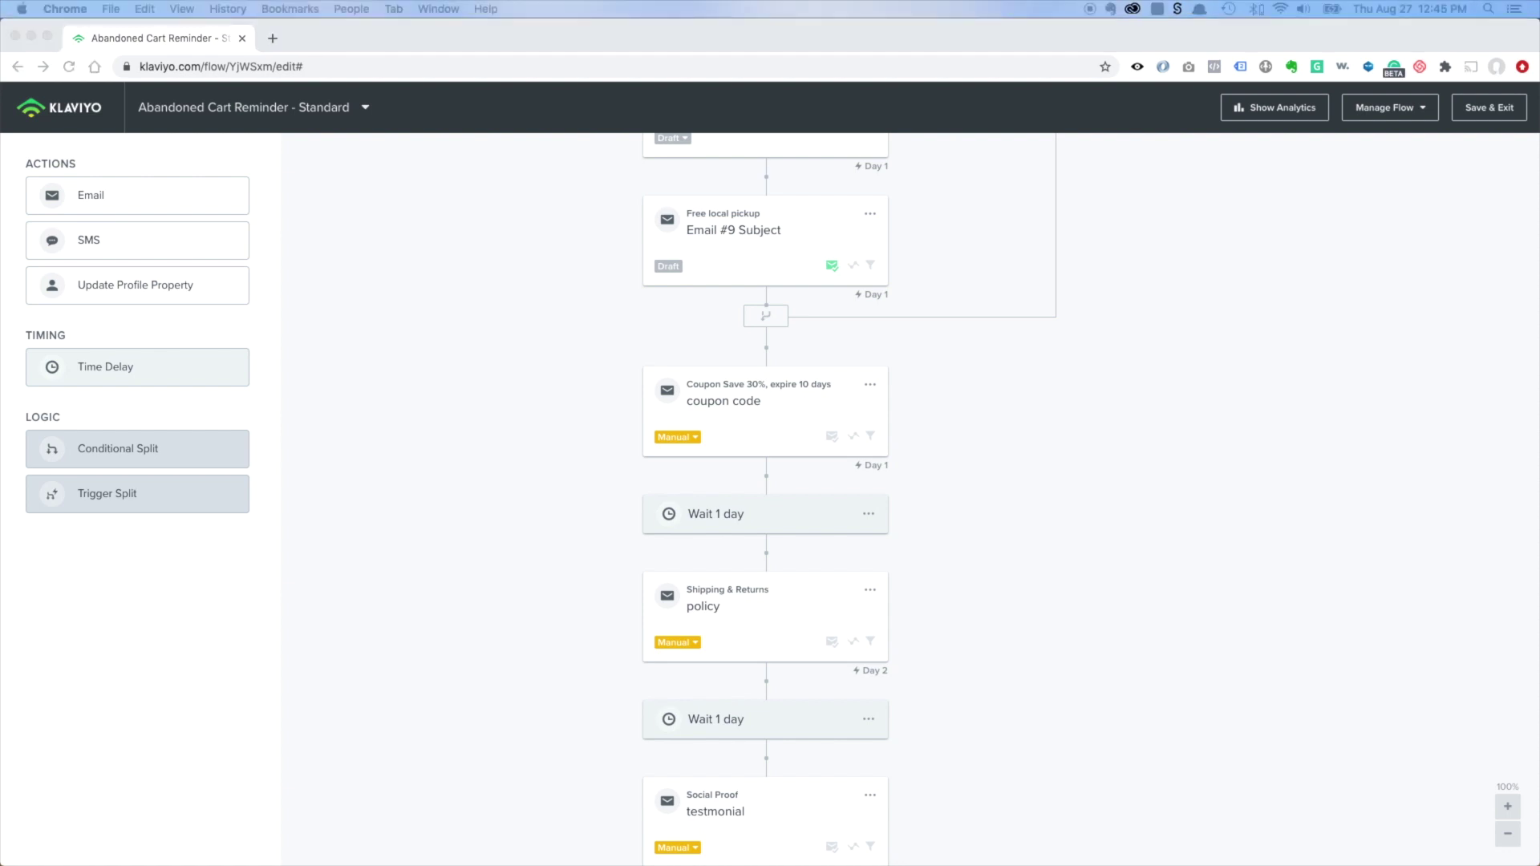
{"action": "scroll", "coordinate": [543, 398], "scroll_direction": "up", "scroll_amount": 5}
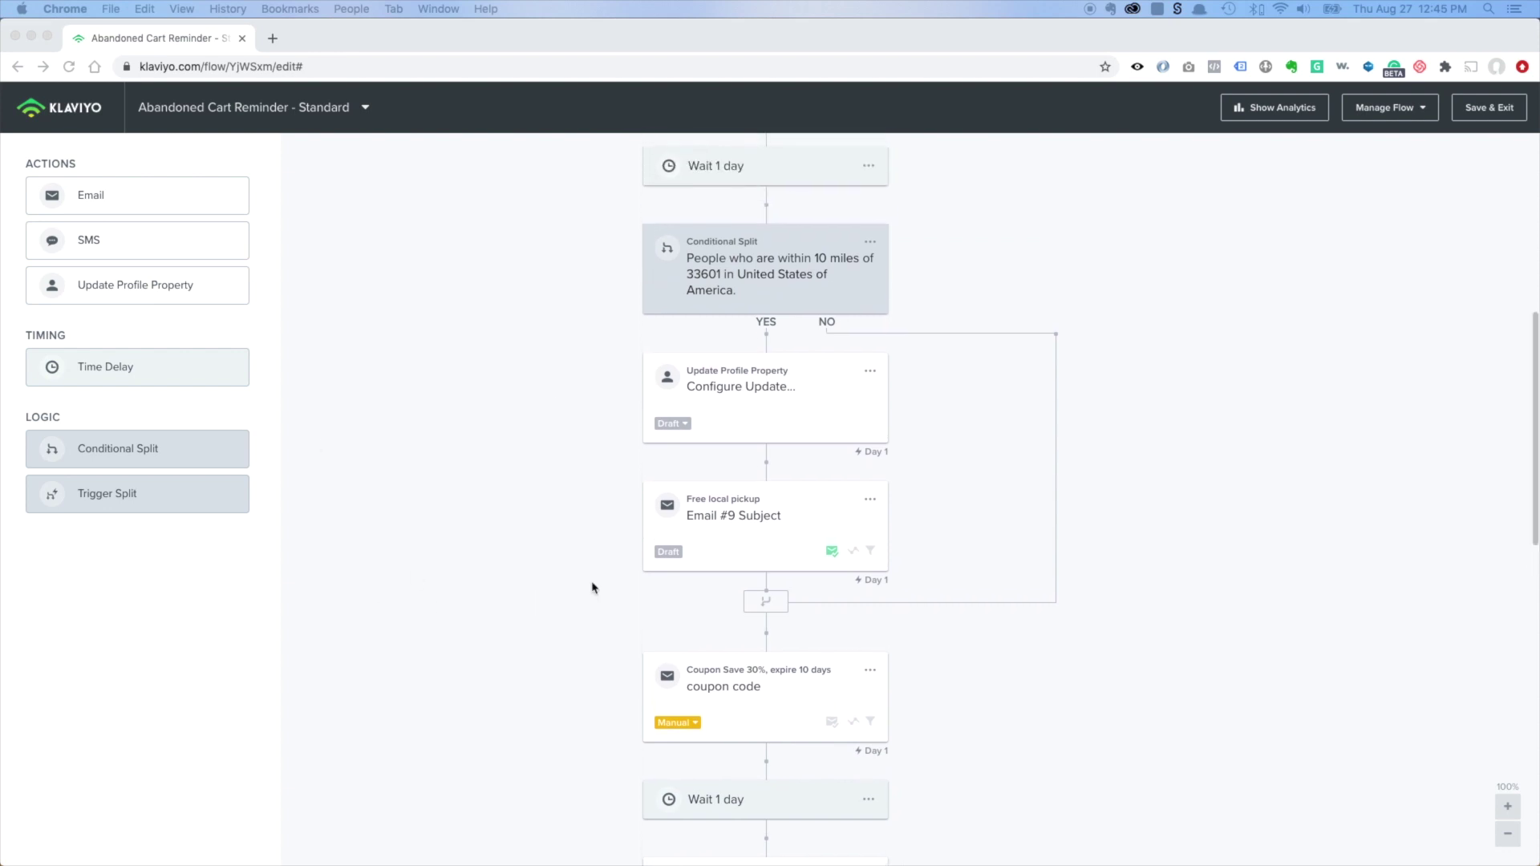
Insert a Trigger Split between the point where the pickup paths rejoin and the Coupon Save 30% email
{"action": "scroll", "coordinate": [633, 352], "scroll_direction": "down", "scroll_amount": 1}
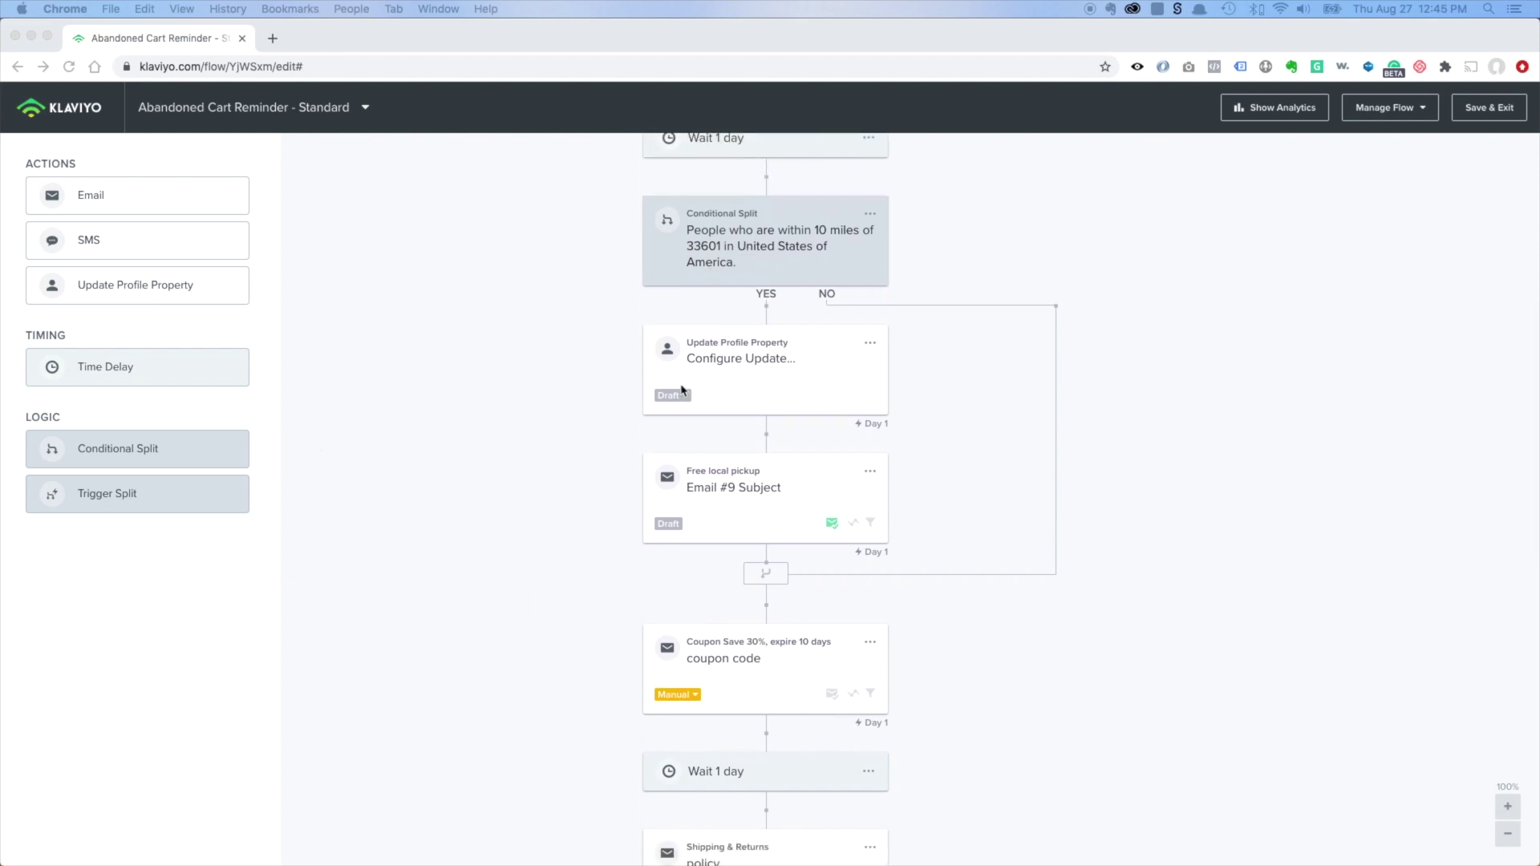
{"action": "scroll", "coordinate": [513, 531], "scroll_direction": "down", "scroll_amount": 1}
{"action": "scroll", "coordinate": [596, 559], "scroll_direction": "down", "scroll_amount": 2}
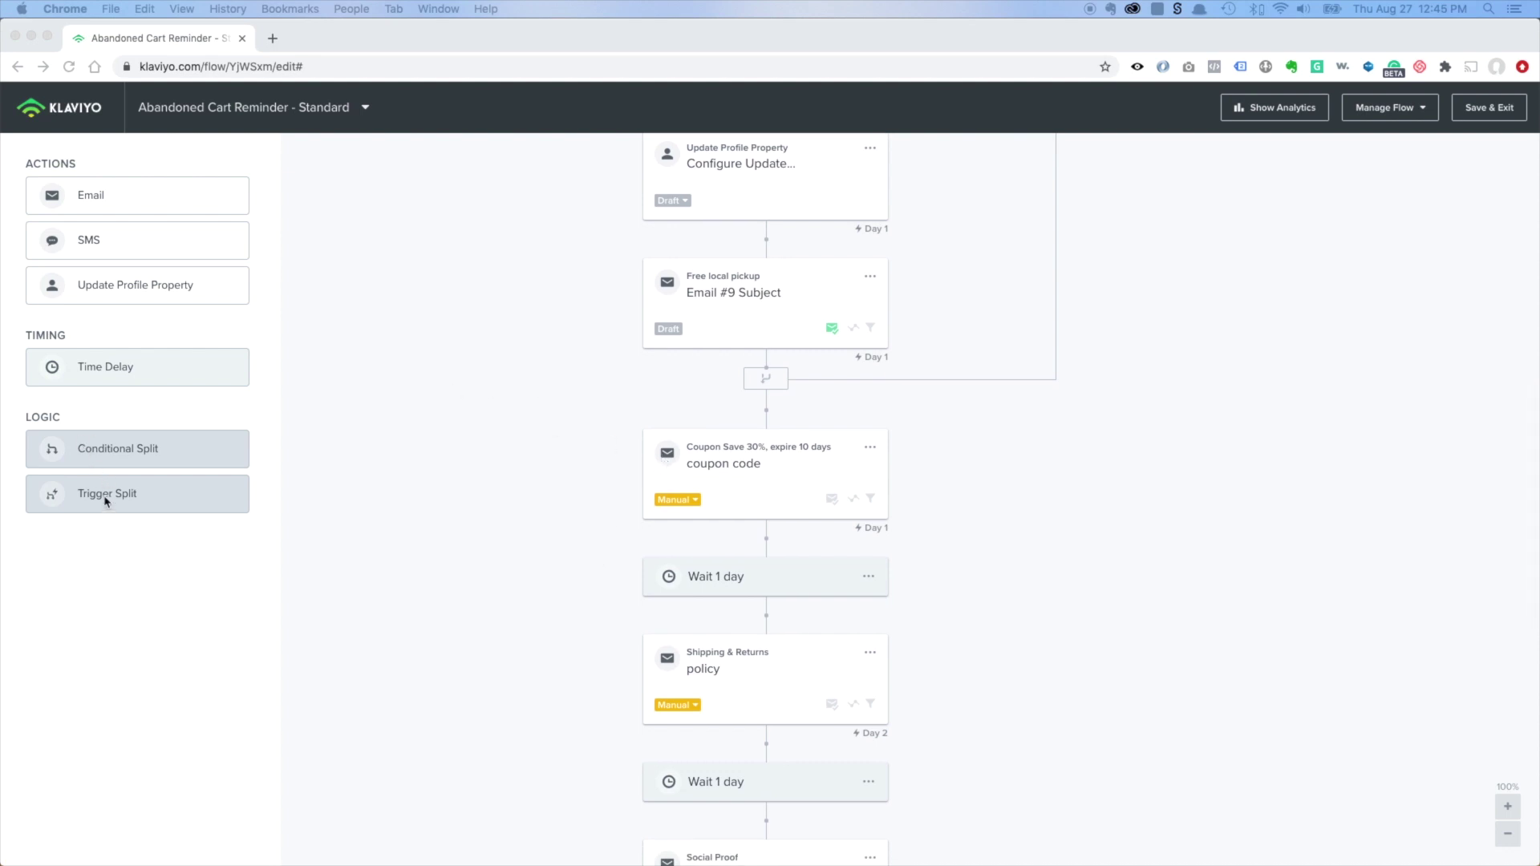
{"action": "left_click", "coordinate": [179, 494]}
{"action": "left_click_drag", "start_coordinate": [140, 495], "coordinate": [776, 461]}
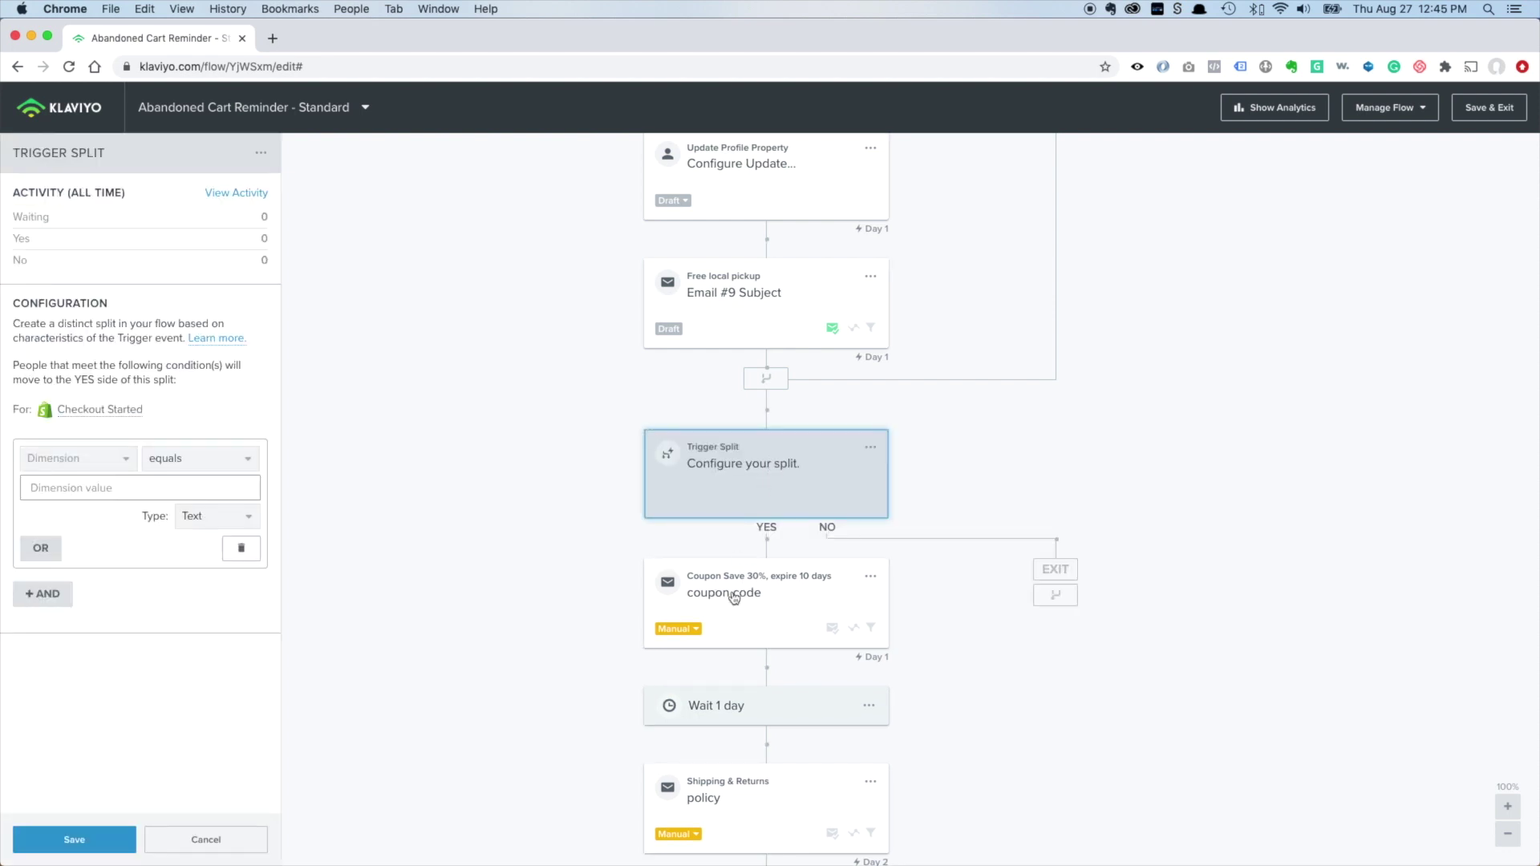
Review the dimensions available for the new trigger split's Checkout Started condition
{"action": "left_click", "coordinate": [103, 464]}
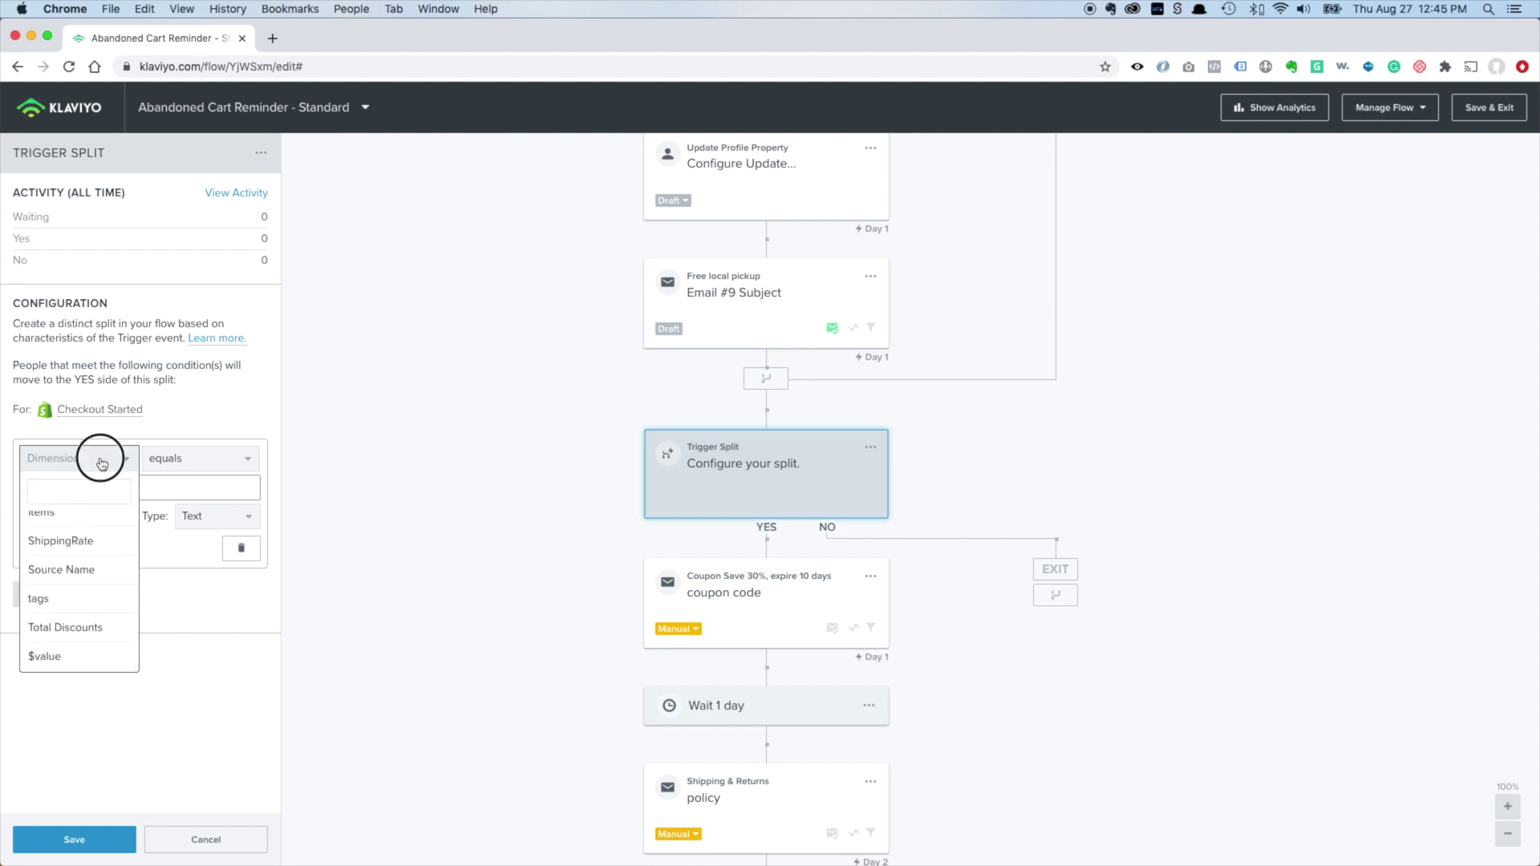
{"action": "left_click", "coordinate": [101, 457]}
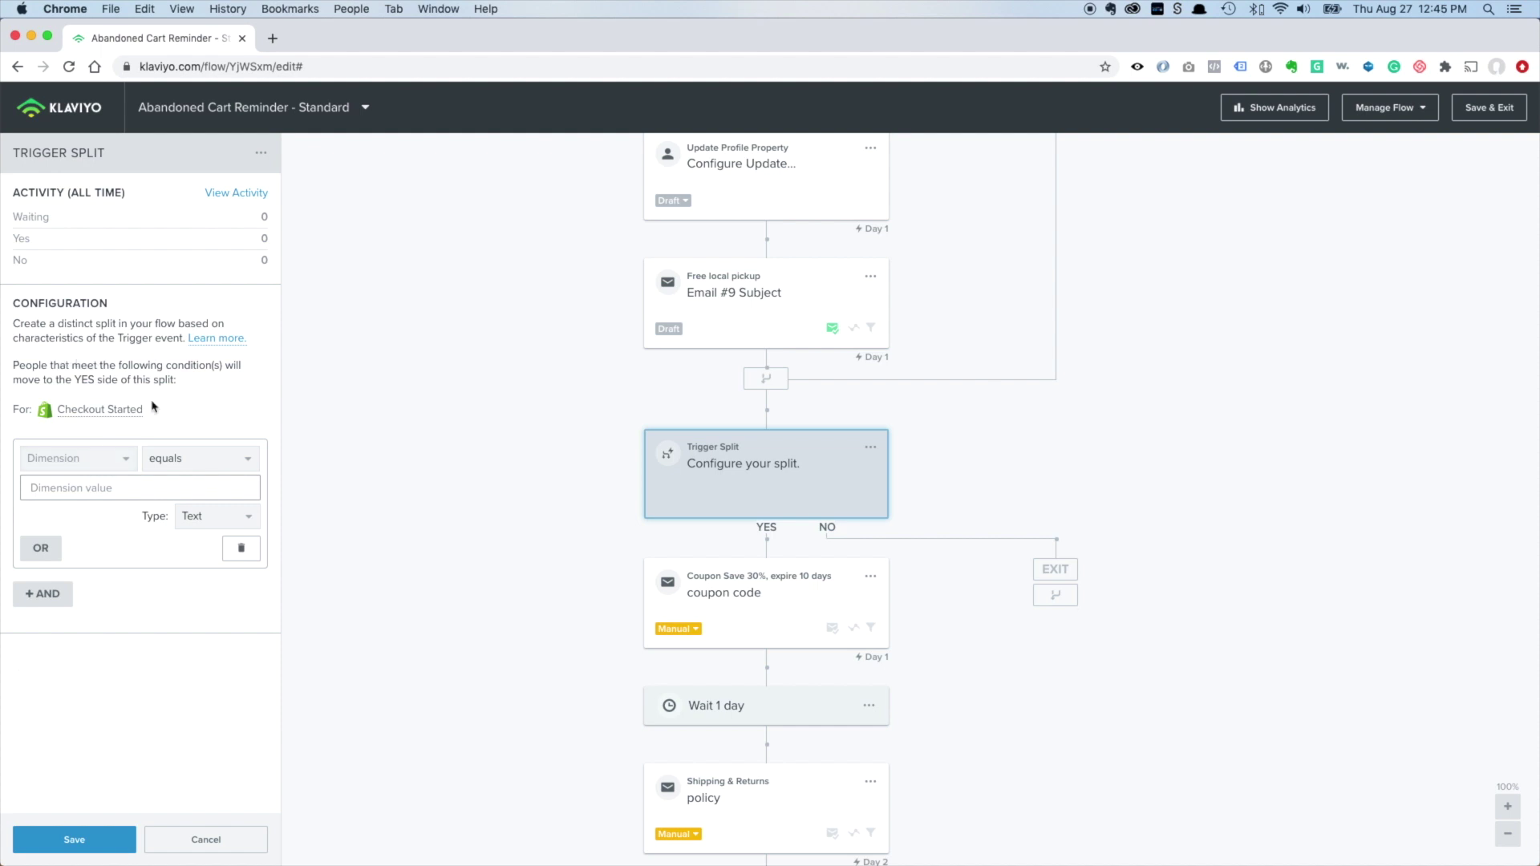
{"action": "left_click", "coordinate": [102, 465]}
{"action": "scroll", "coordinate": [94, 579], "scroll_direction": "up", "scroll_amount": 10}
{"action": "scroll", "coordinate": [92, 570], "scroll_direction": "down", "scroll_amount": 3}
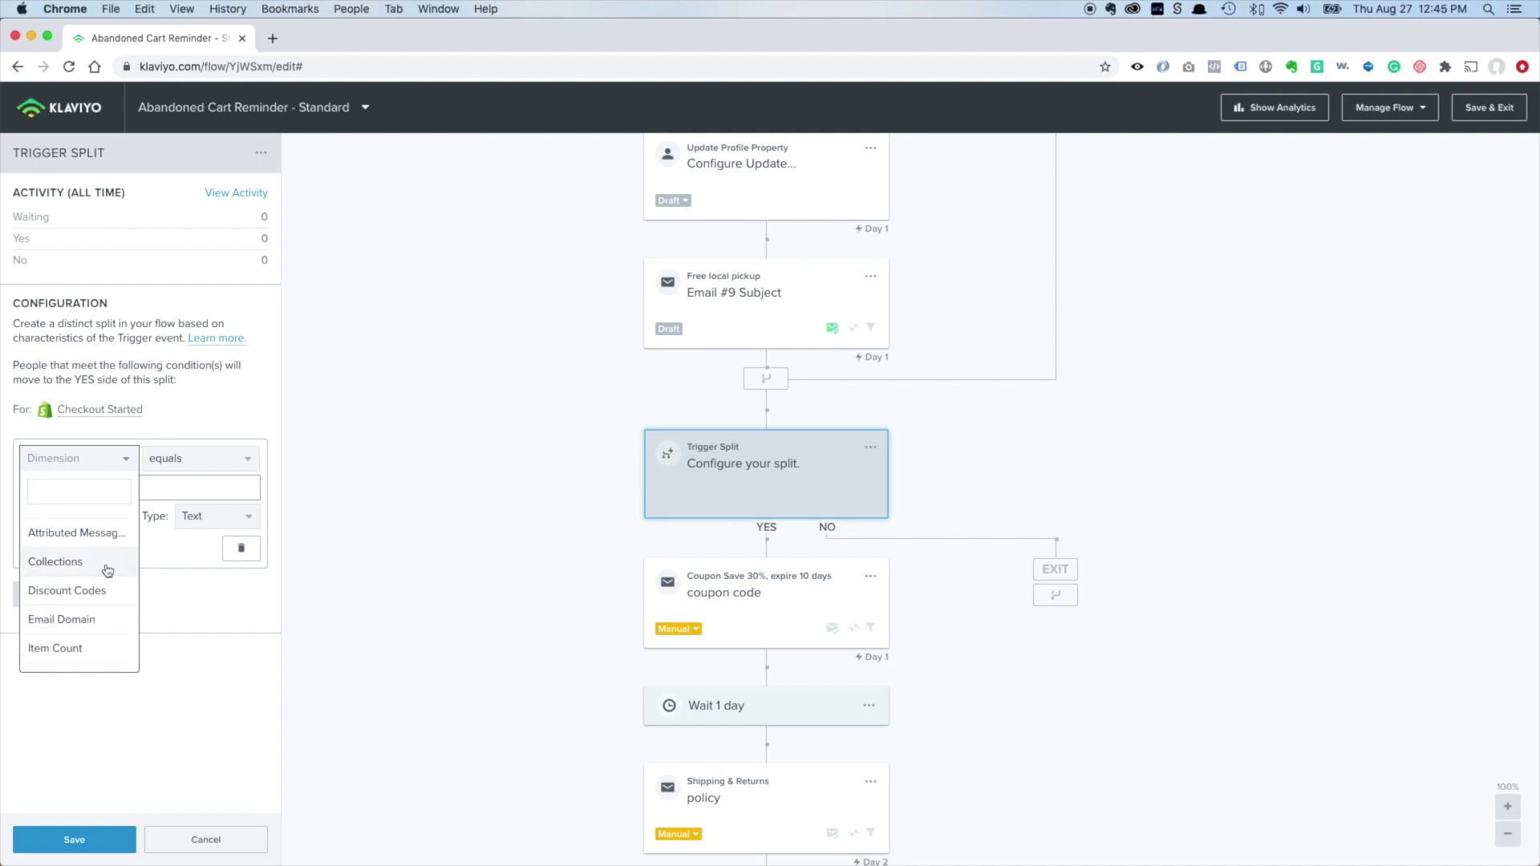
{"action": "scroll", "coordinate": [95, 577], "scroll_direction": "down", "scroll_amount": 3}
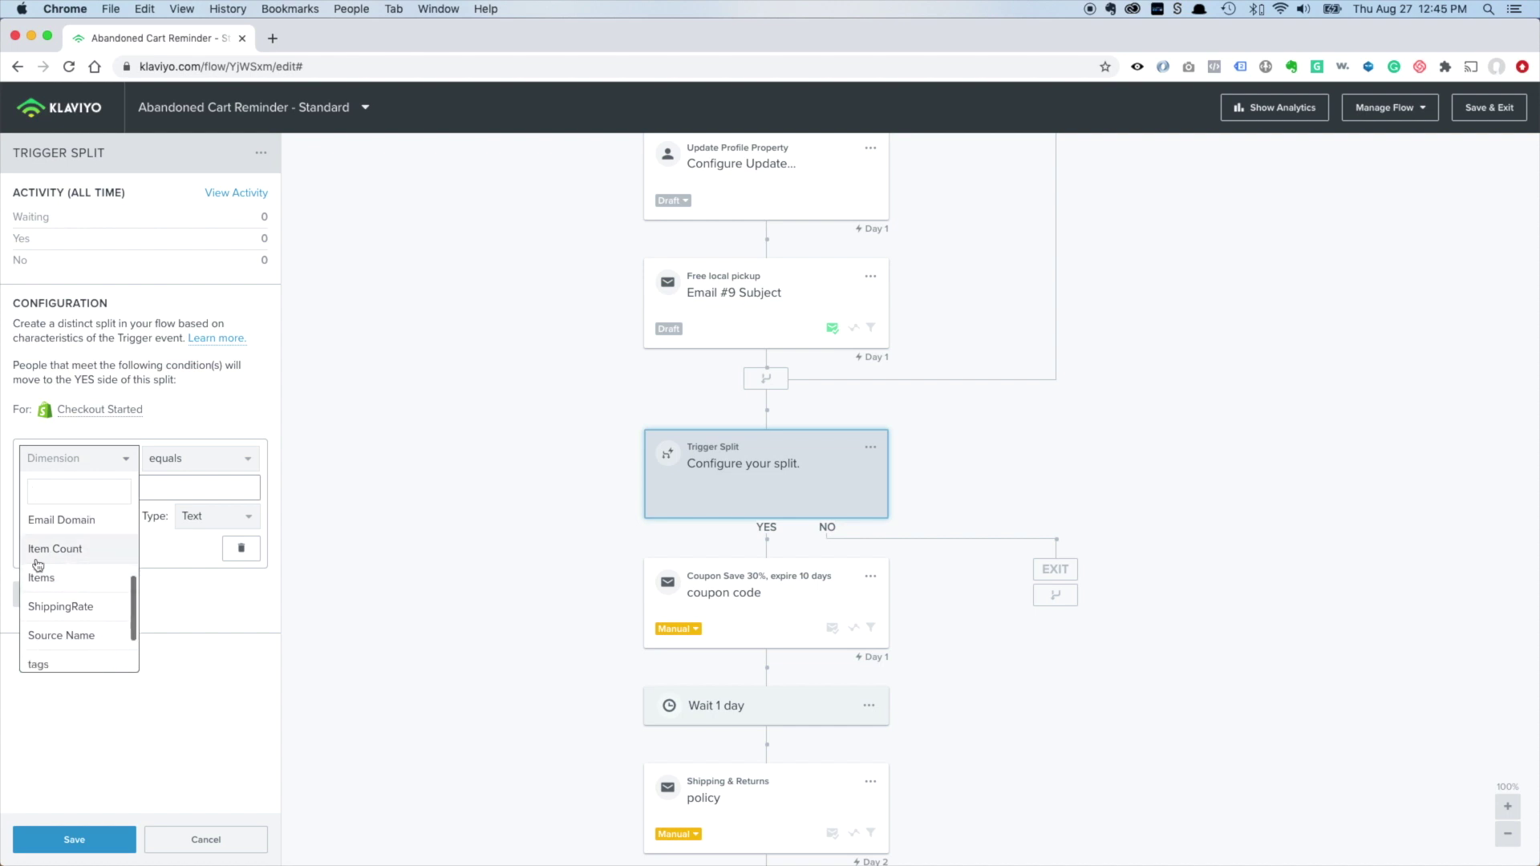
{"action": "scroll", "coordinate": [89, 594], "scroll_direction": "down", "scroll_amount": 1}
{"action": "scroll", "coordinate": [85, 618], "scroll_direction": "down", "scroll_amount": 2}
{"action": "scroll", "coordinate": [71, 633], "scroll_direction": "up", "scroll_amount": 3}
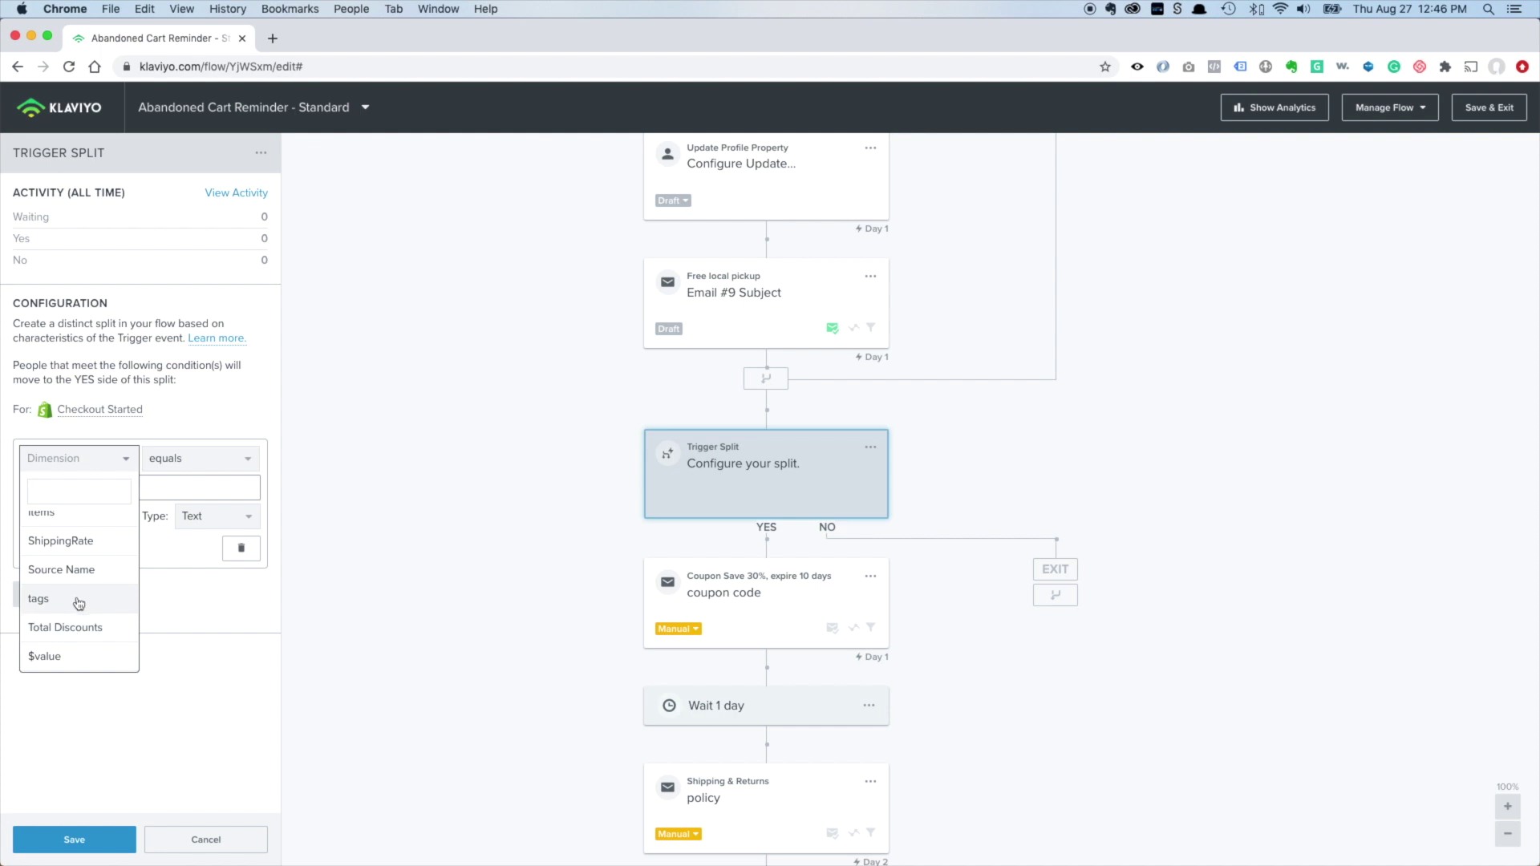
{"action": "scroll", "coordinate": [80, 571], "scroll_direction": "up", "scroll_amount": 1}
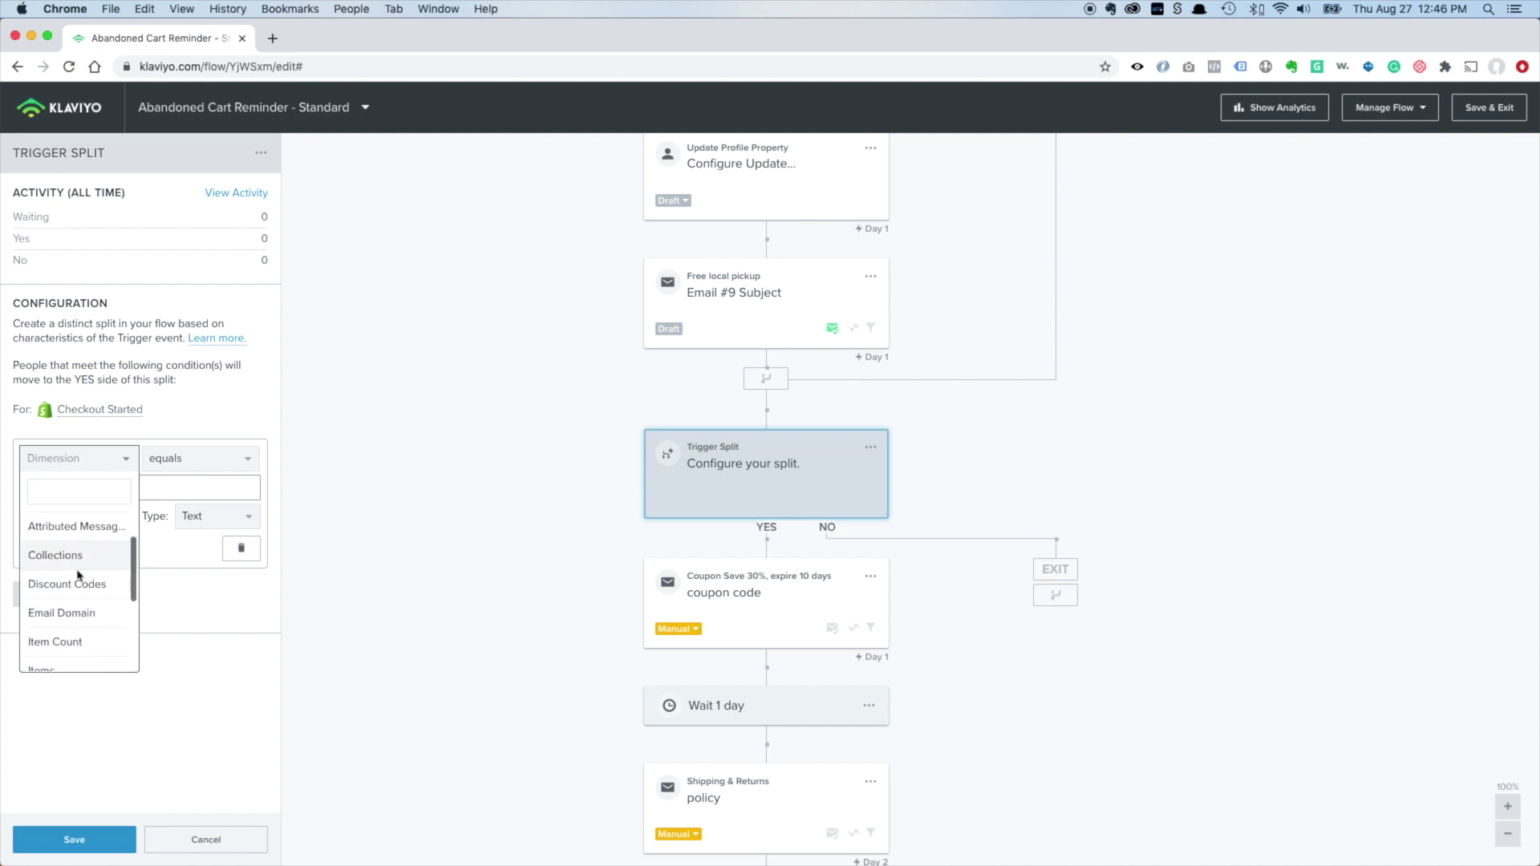
Set the trigger split's condition to $value is greater than 100 and save it
{"action": "scroll", "coordinate": [90, 598], "scroll_direction": "down", "scroll_amount": 4}
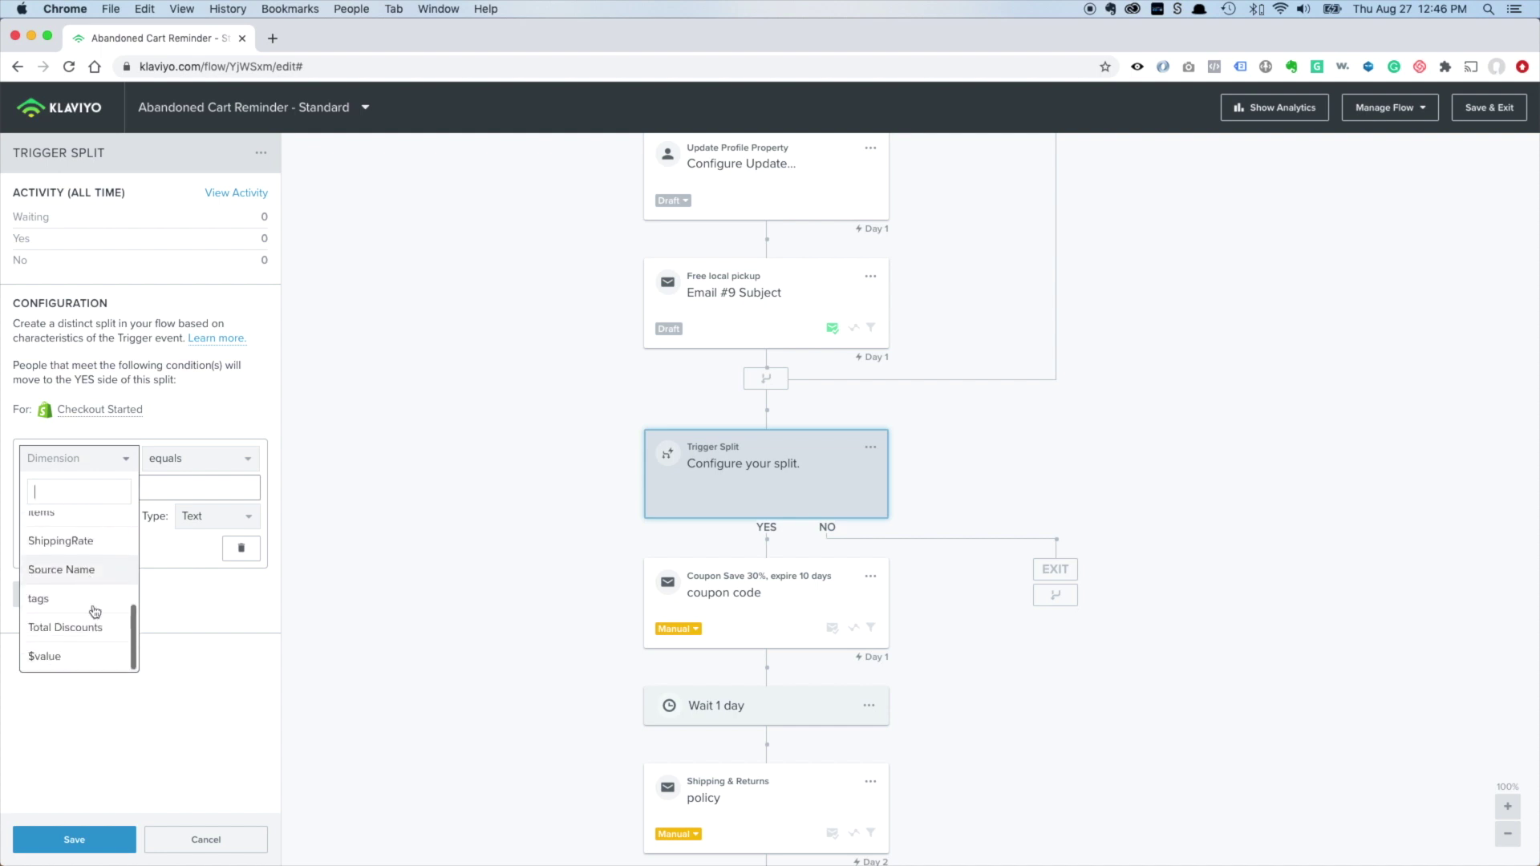
{"action": "left_click", "coordinate": [56, 656]}
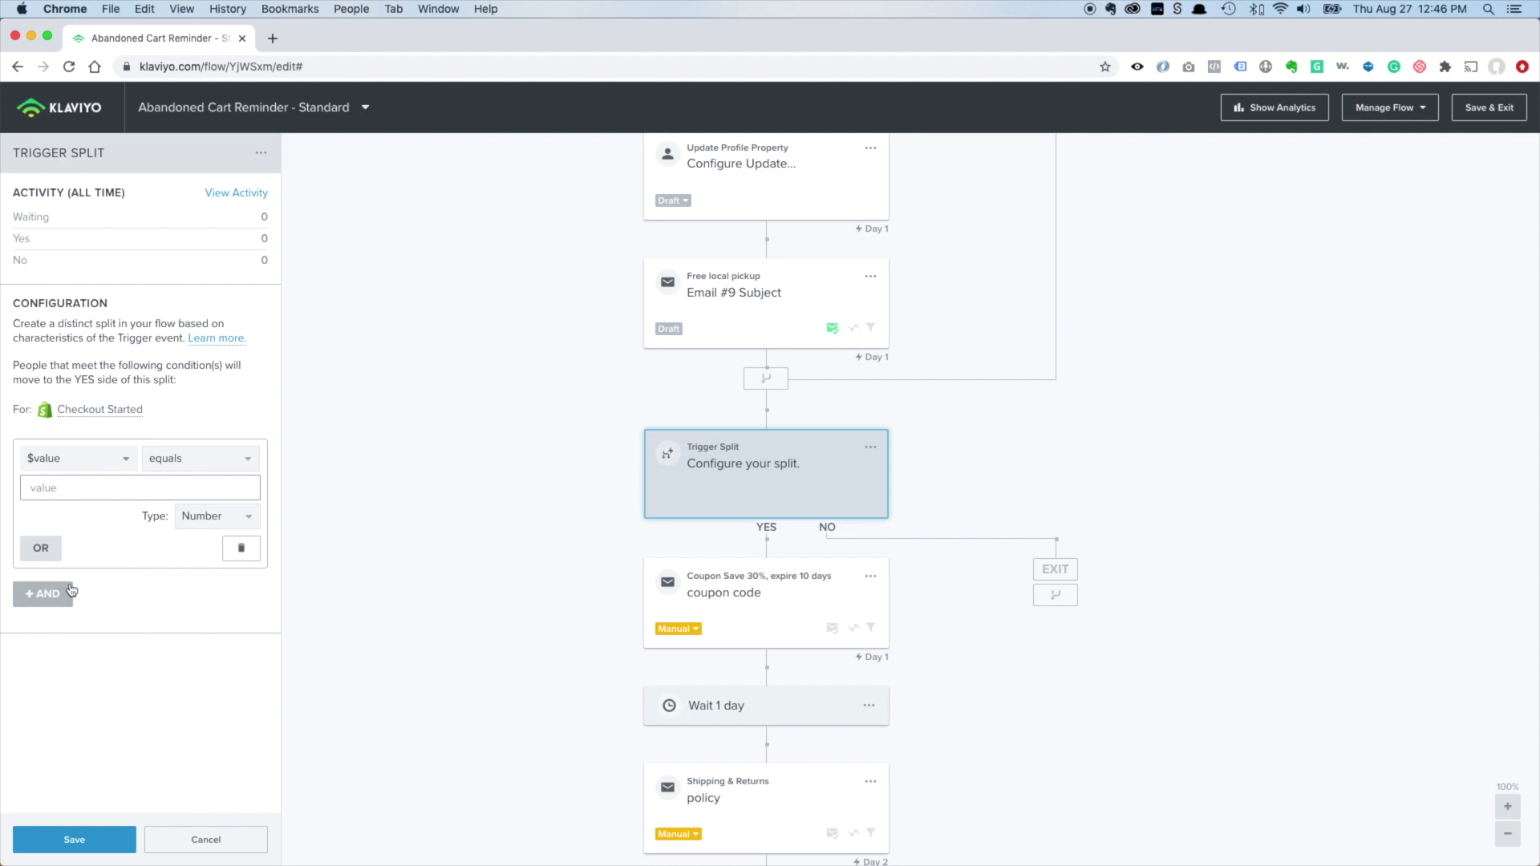
{"action": "left_click", "coordinate": [202, 458]}
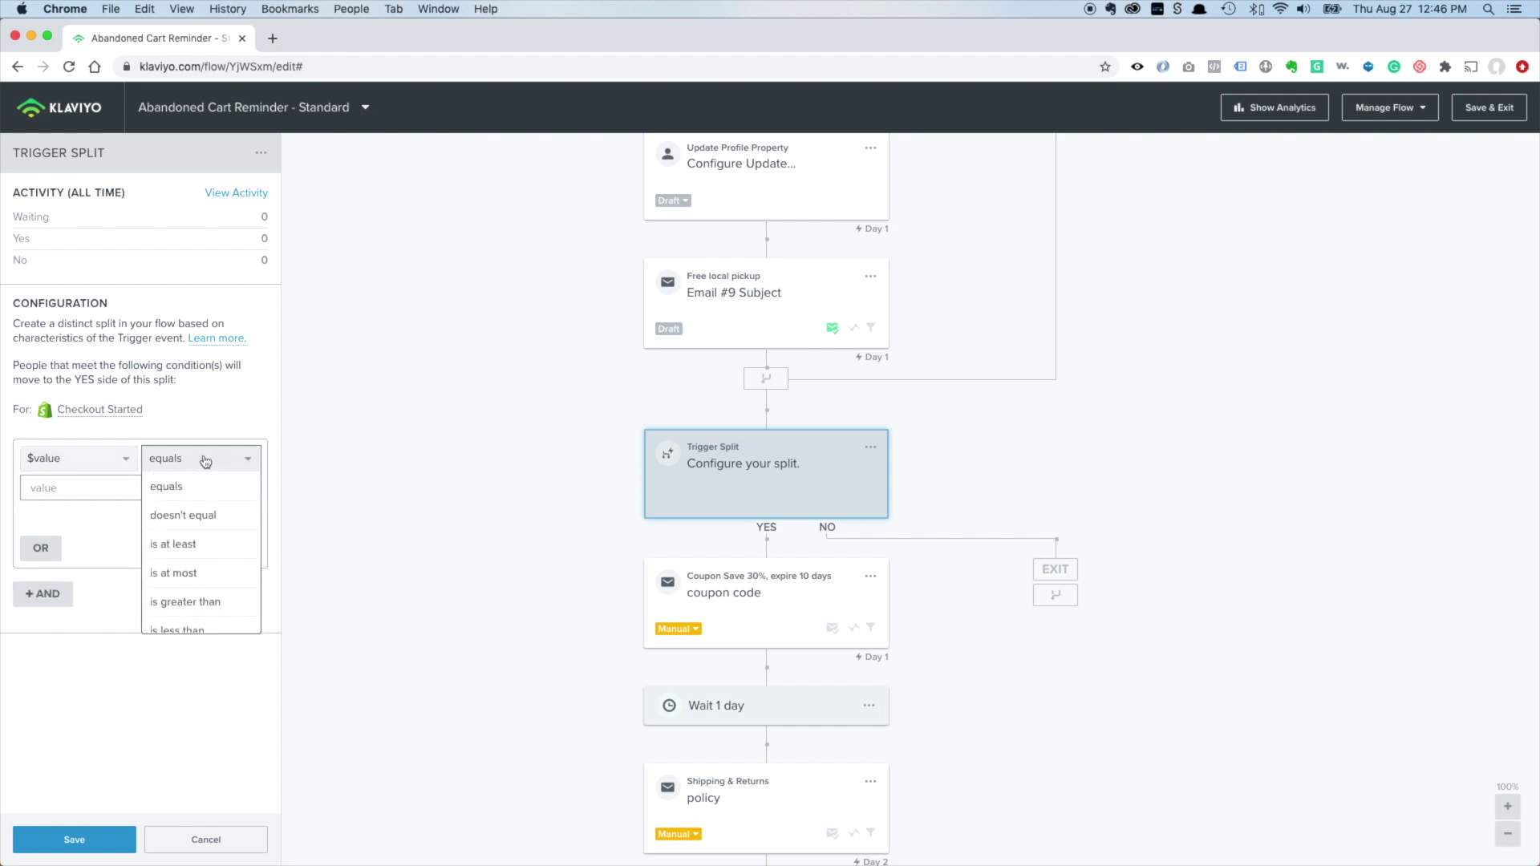
{"action": "left_click", "coordinate": [202, 603]}
{"action": "left_click", "coordinate": [74, 485]}
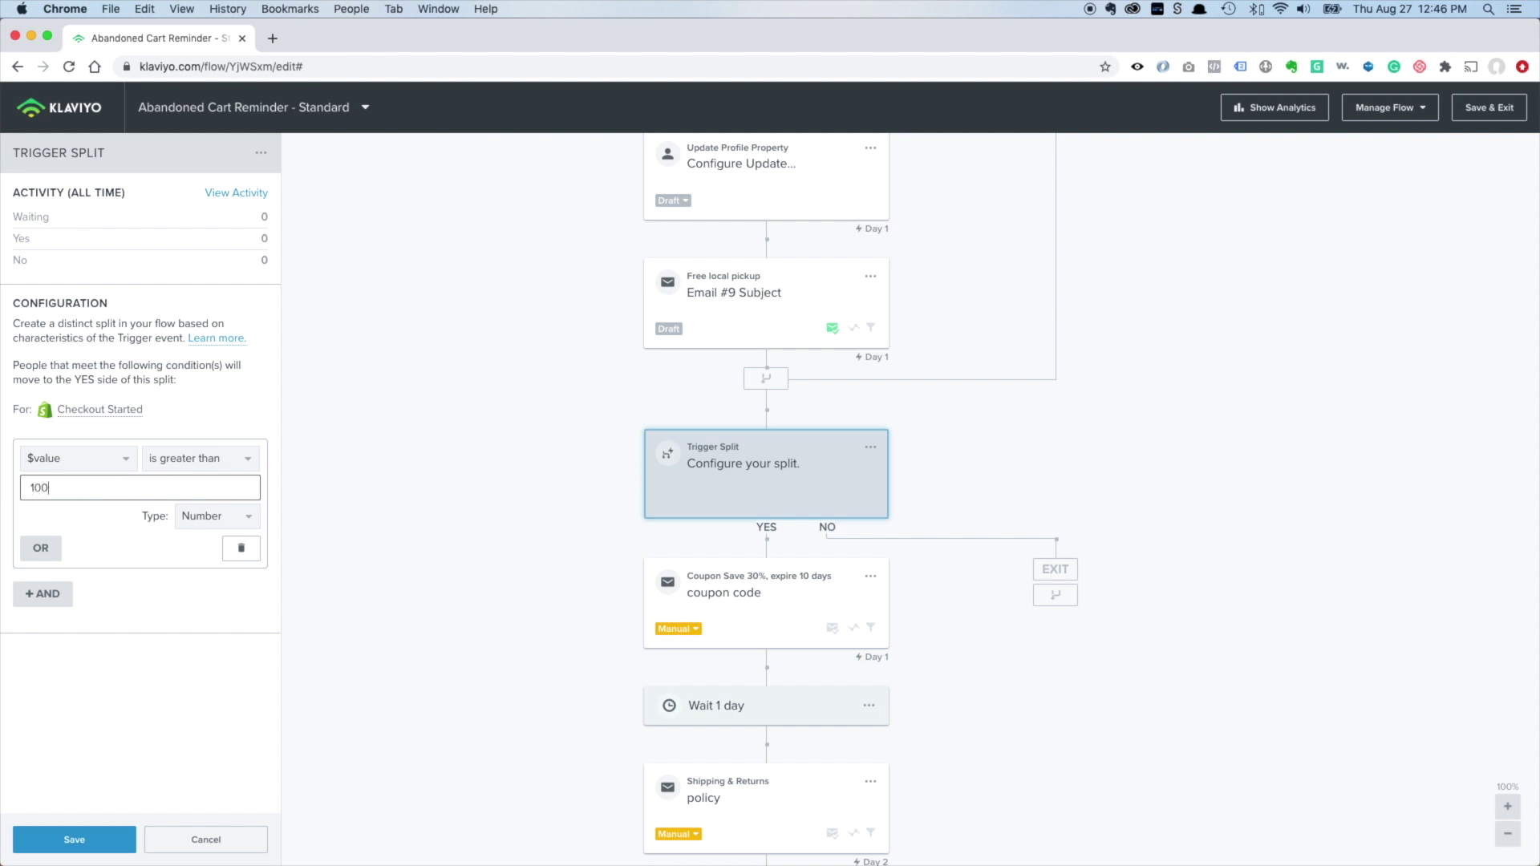
{"action": "type", "text": "100"}
{"action": "left_click", "coordinate": [73, 839]}
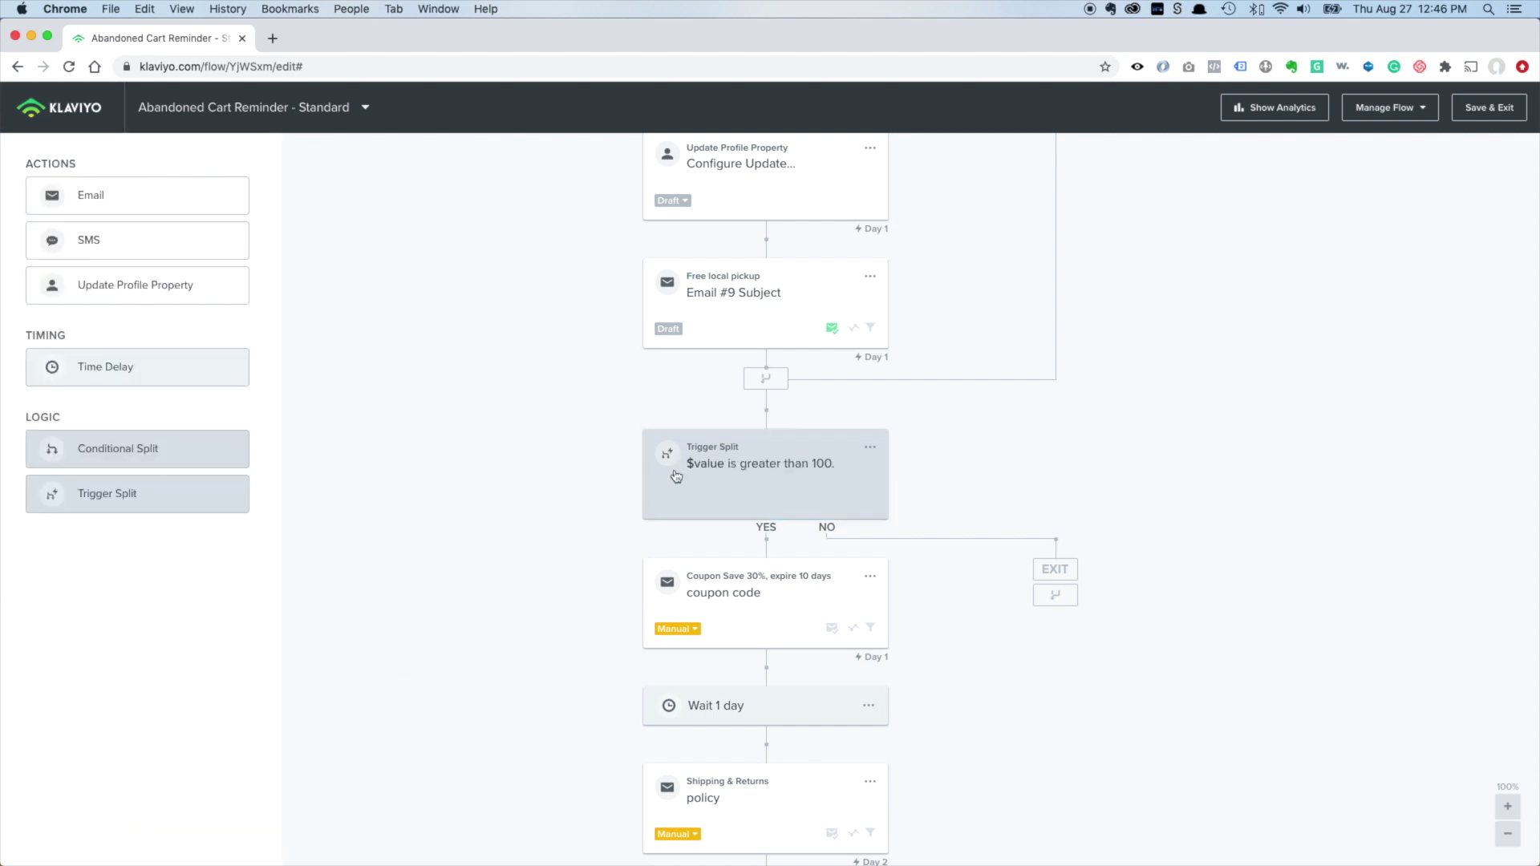
Clone the Coupon Save 30% email and place the copy on the NO path of the $value trigger split
{"action": "scroll", "coordinate": [793, 494], "scroll_direction": "down", "scroll_amount": 2}
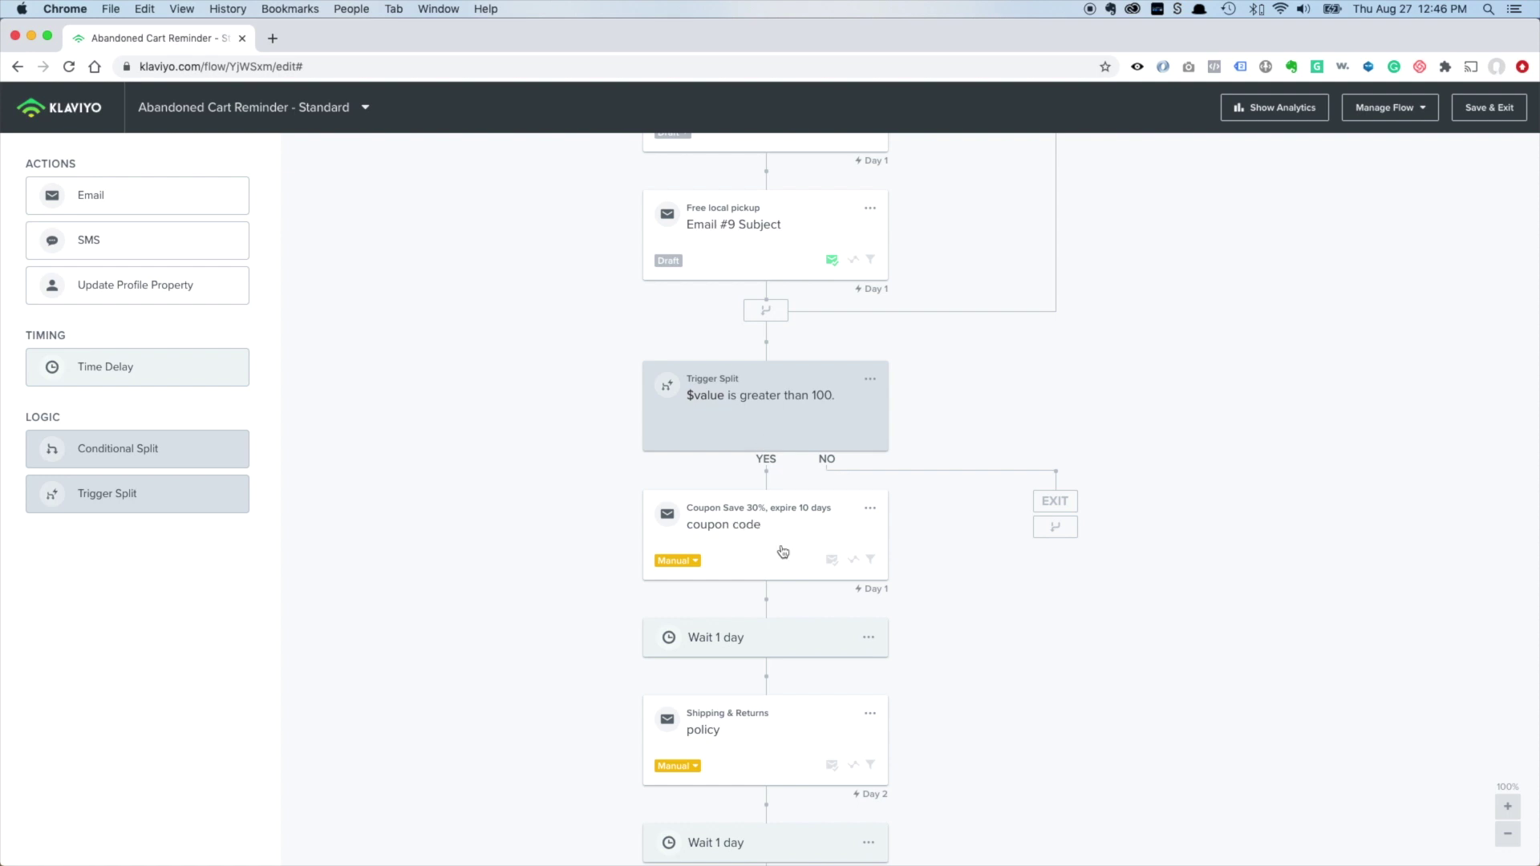
{"action": "left_click", "coordinate": [870, 509]}
{"action": "left_click", "coordinate": [894, 565]}
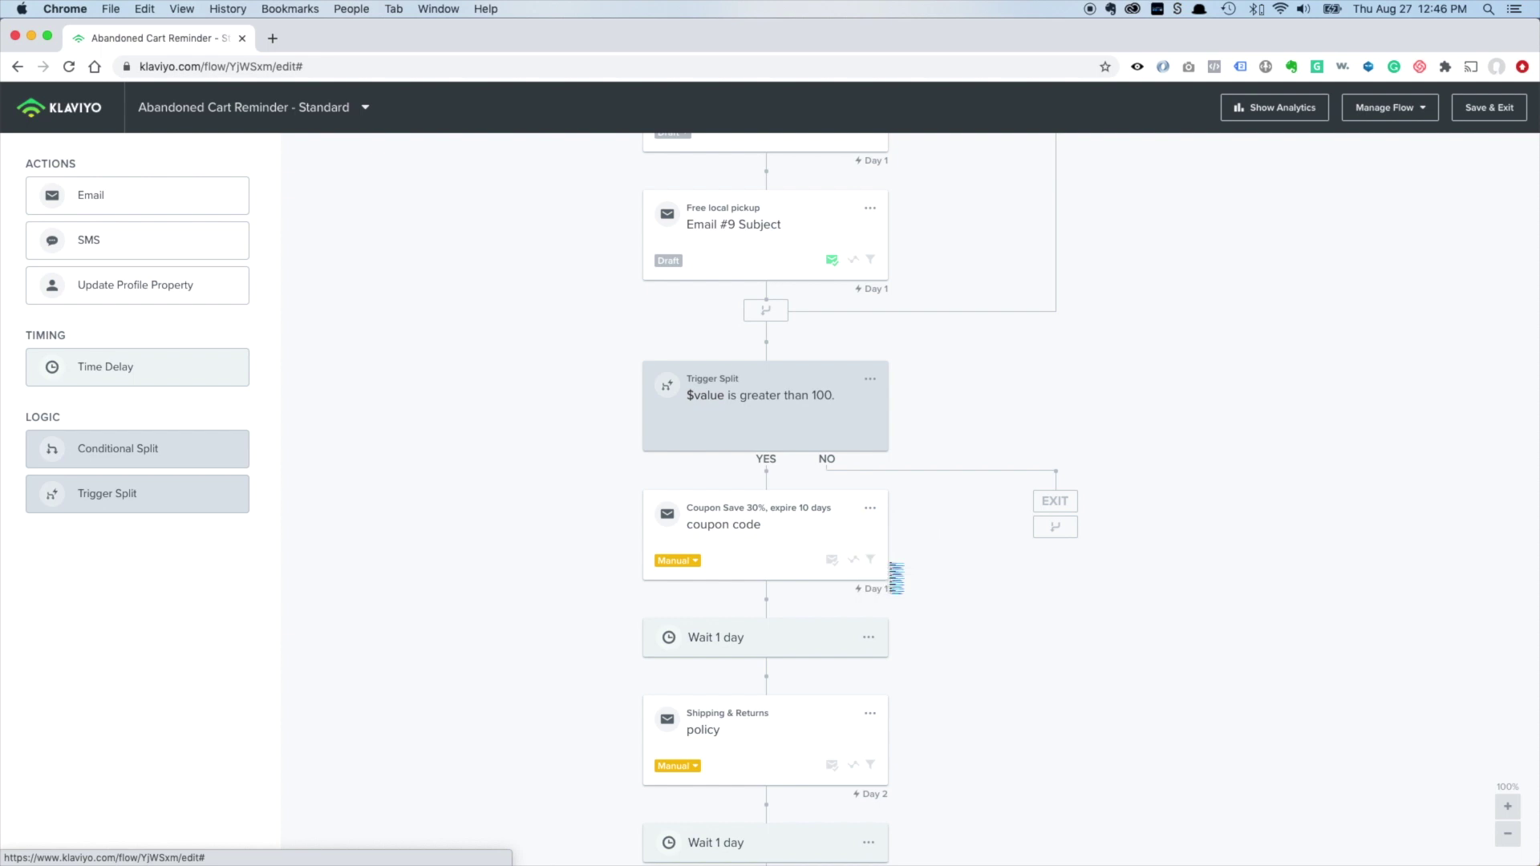
{"action": "left_click_drag", "start_coordinate": [762, 657], "coordinate": [1048, 494]}
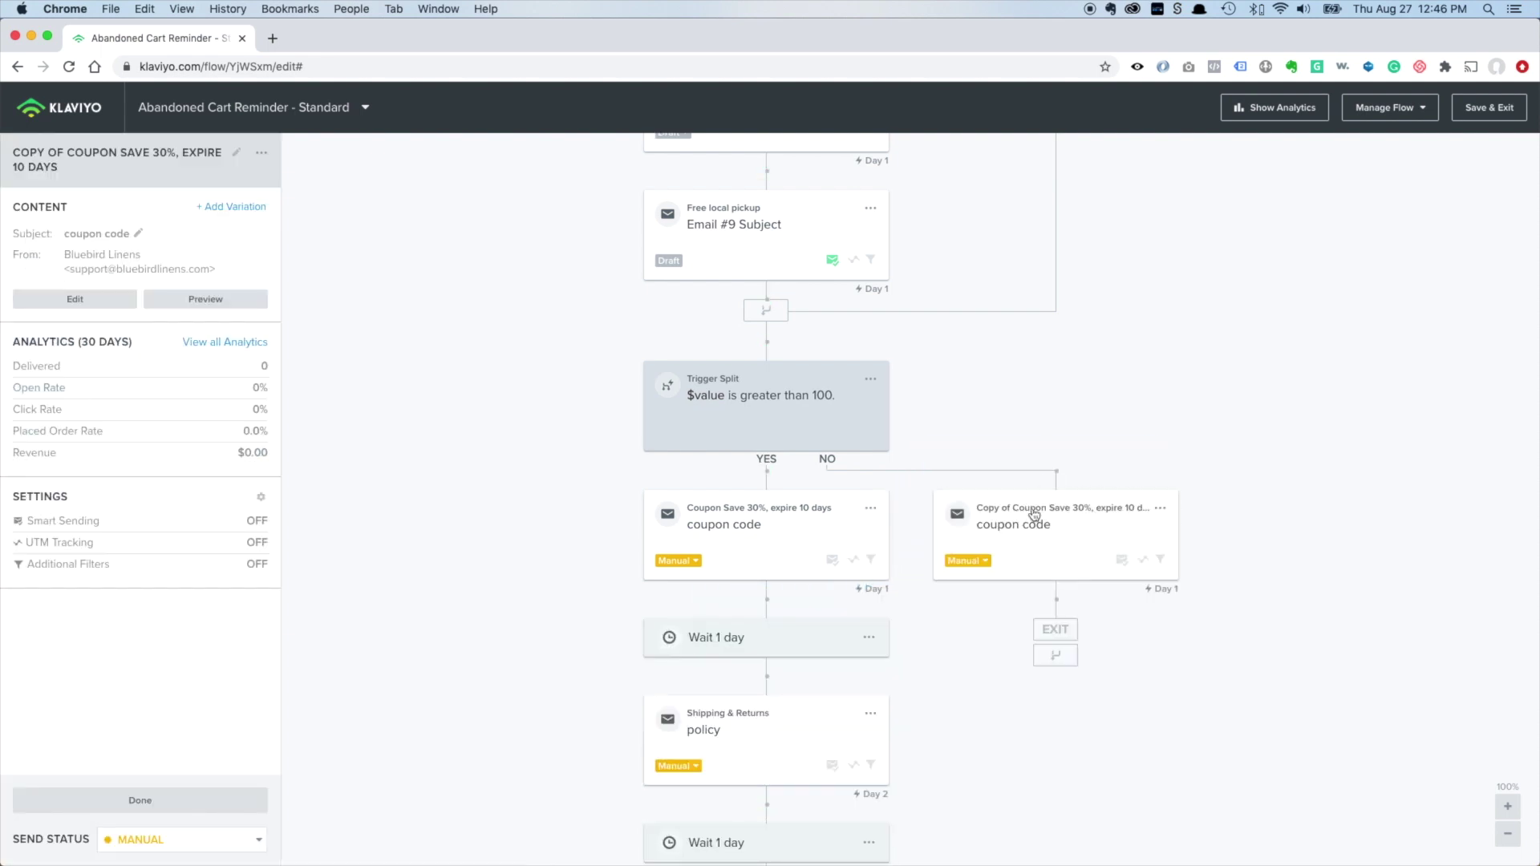
Rename the cloned email on the NO path as Copy of Coupon Save 20%, expire 10 days
{"action": "left_click", "coordinate": [175, 158]}
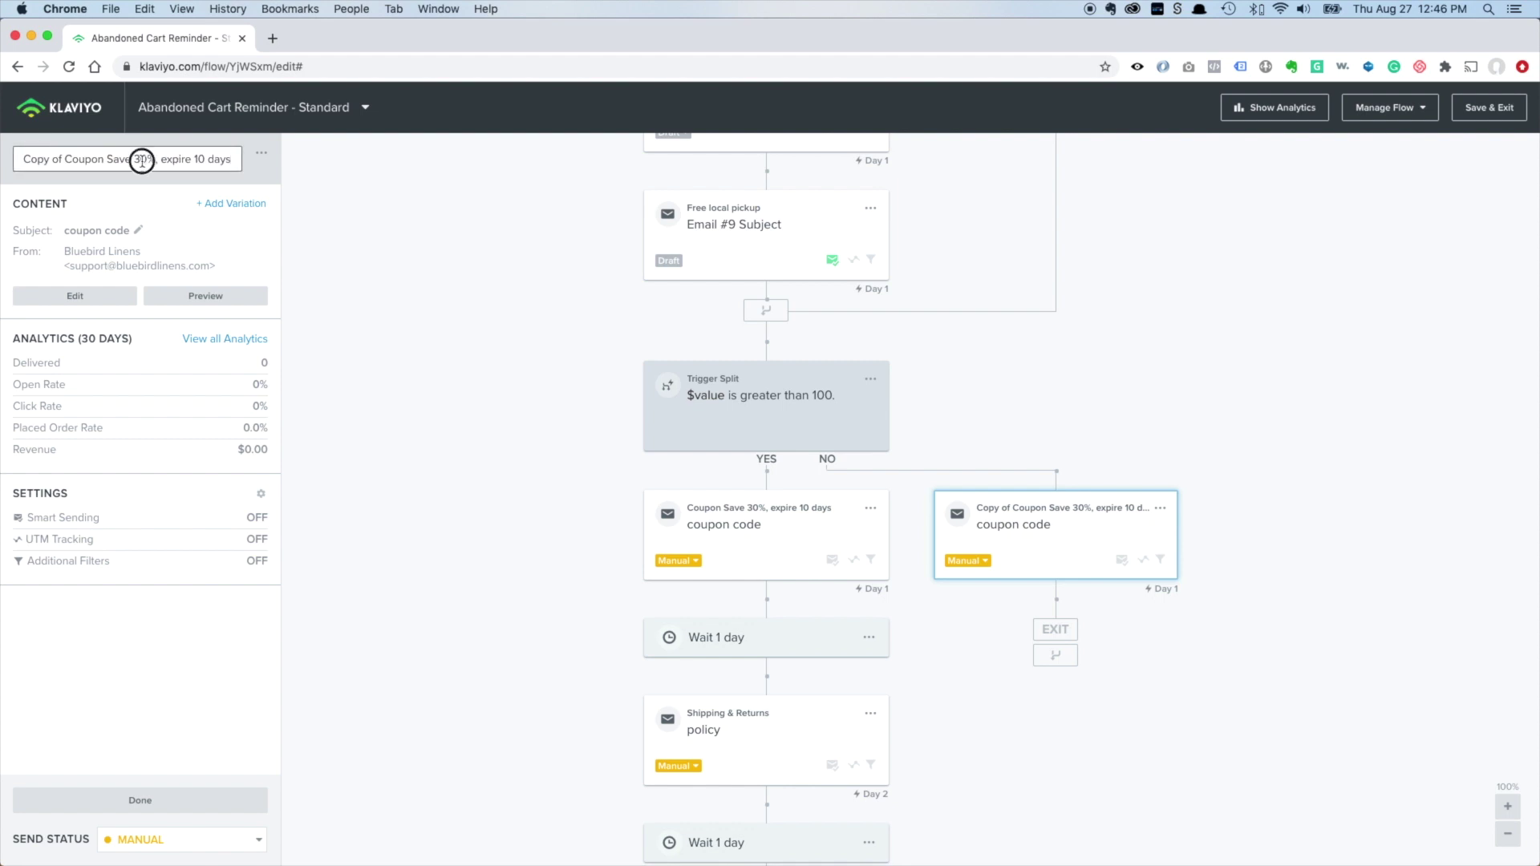
{"action": "key", "text": "BackSpace"}
{"action": "type", "text": "2"}
{"action": "key", "text": "Return"}
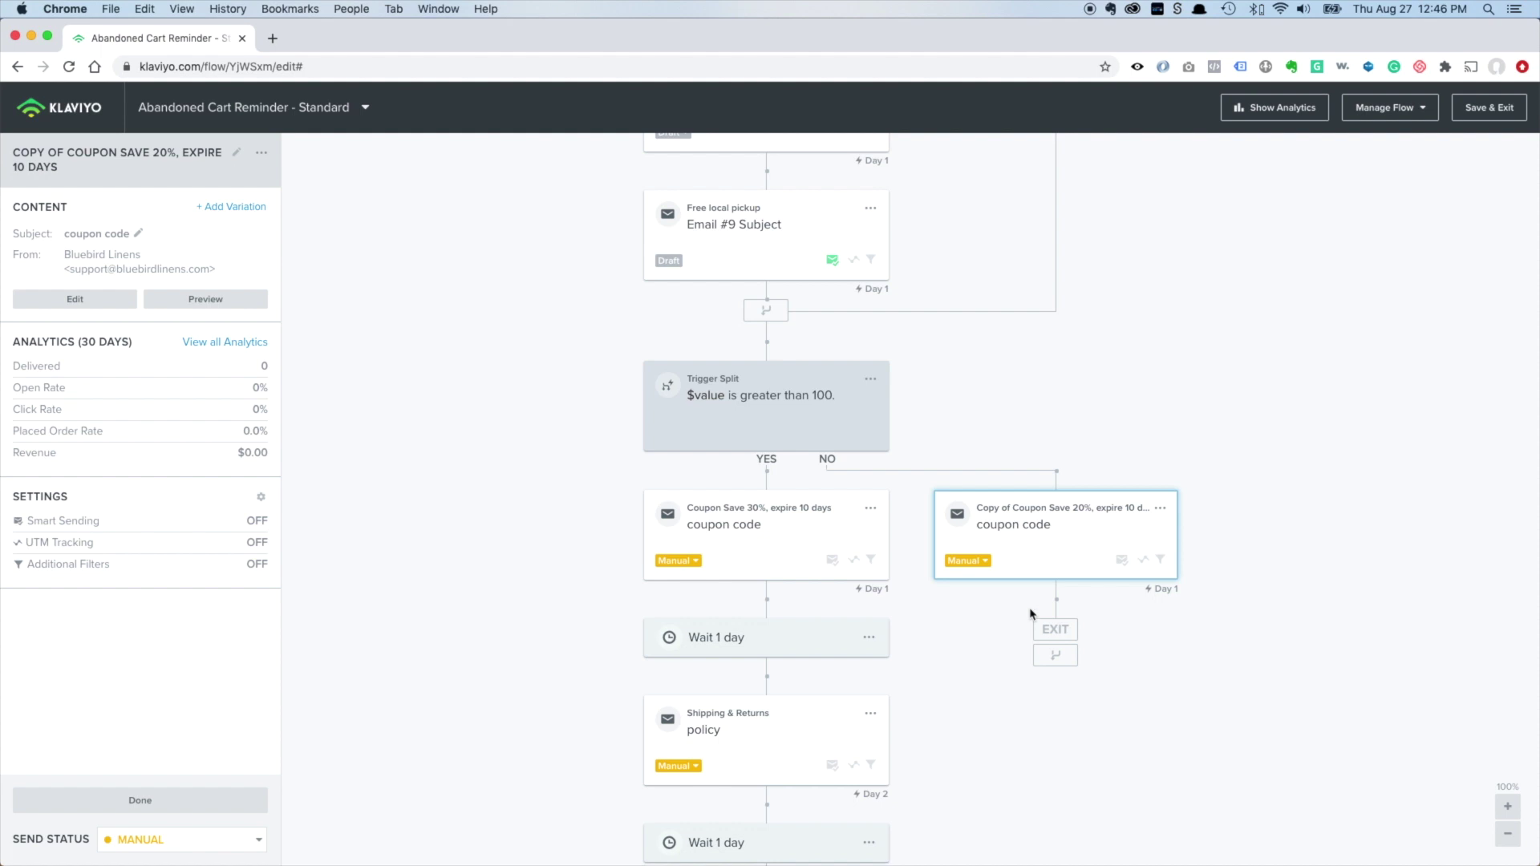
Rejoin the end of the NO path with the YES path between the Coupon Save 30% email and its following 1-day wait
{"action": "scroll", "coordinate": [1030, 603], "scroll_direction": "down", "scroll_amount": 2}
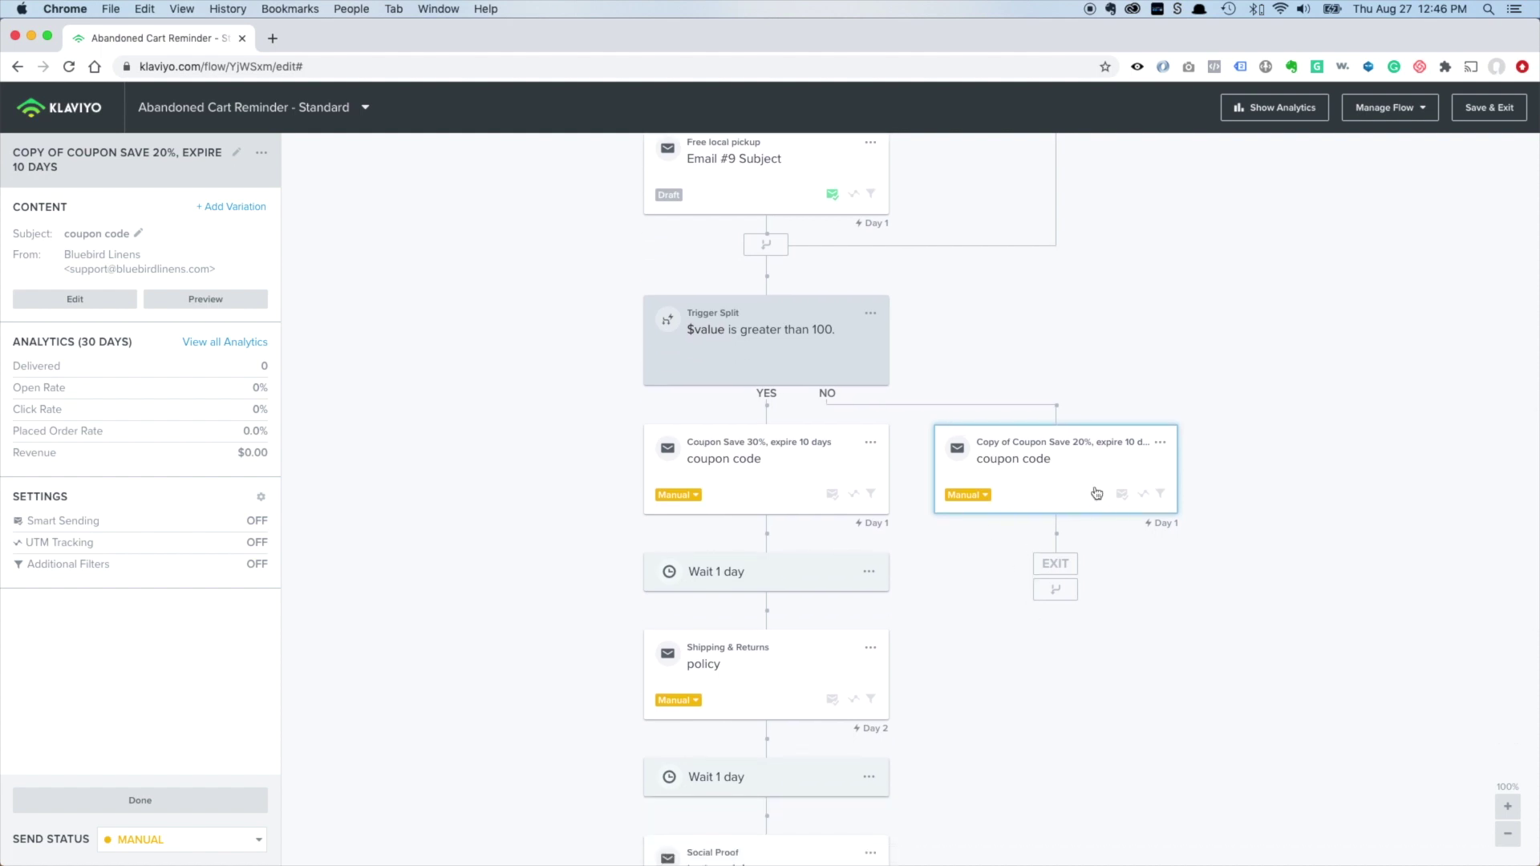
{"action": "scroll", "coordinate": [975, 569], "scroll_direction": "down", "scroll_amount": 1}
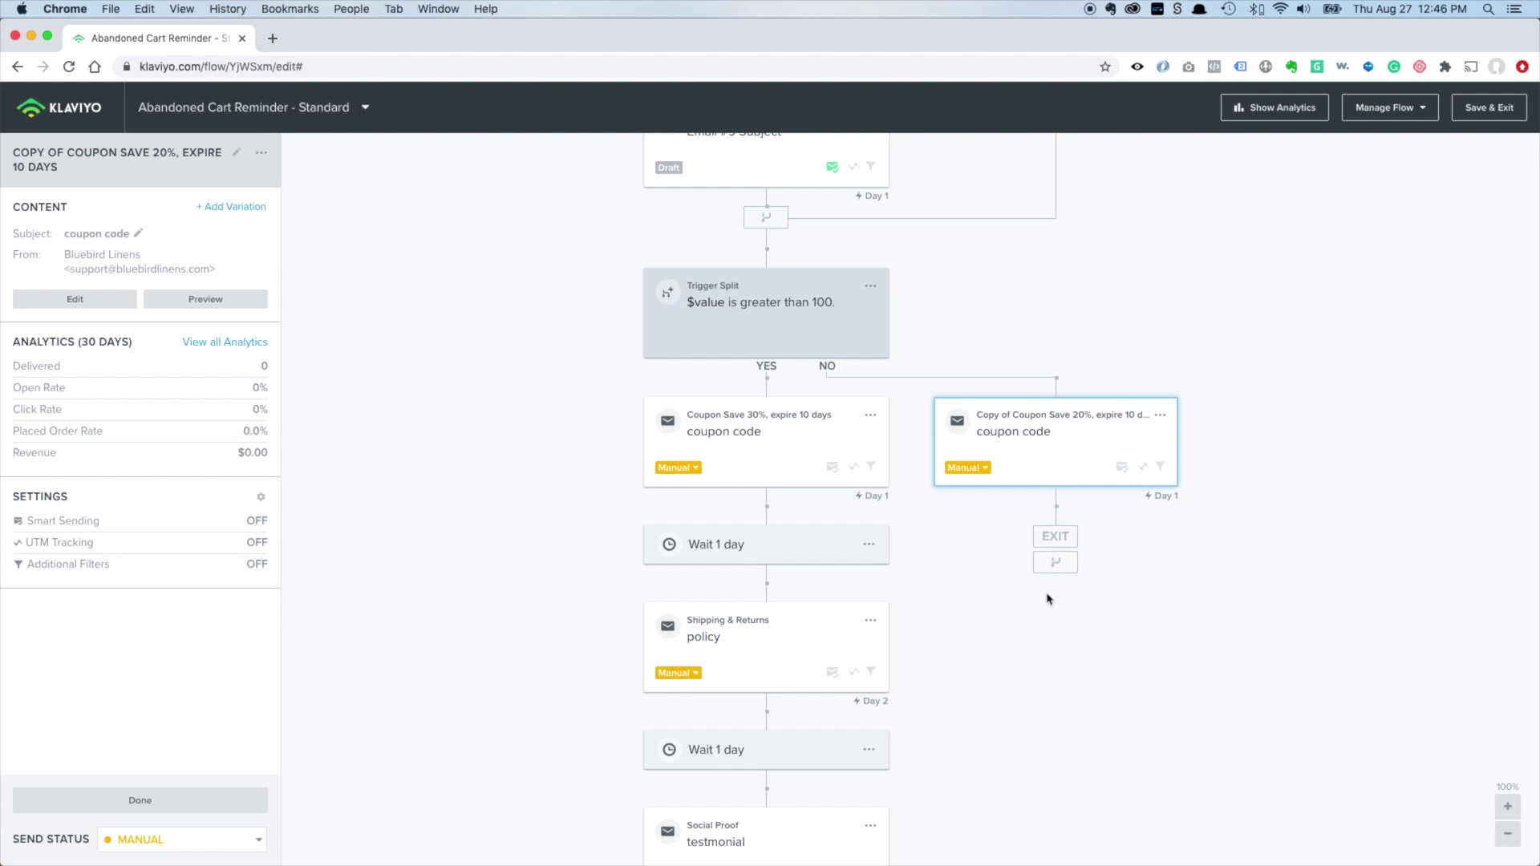
{"action": "left_click_drag", "start_coordinate": [1058, 566], "coordinate": [773, 541]}
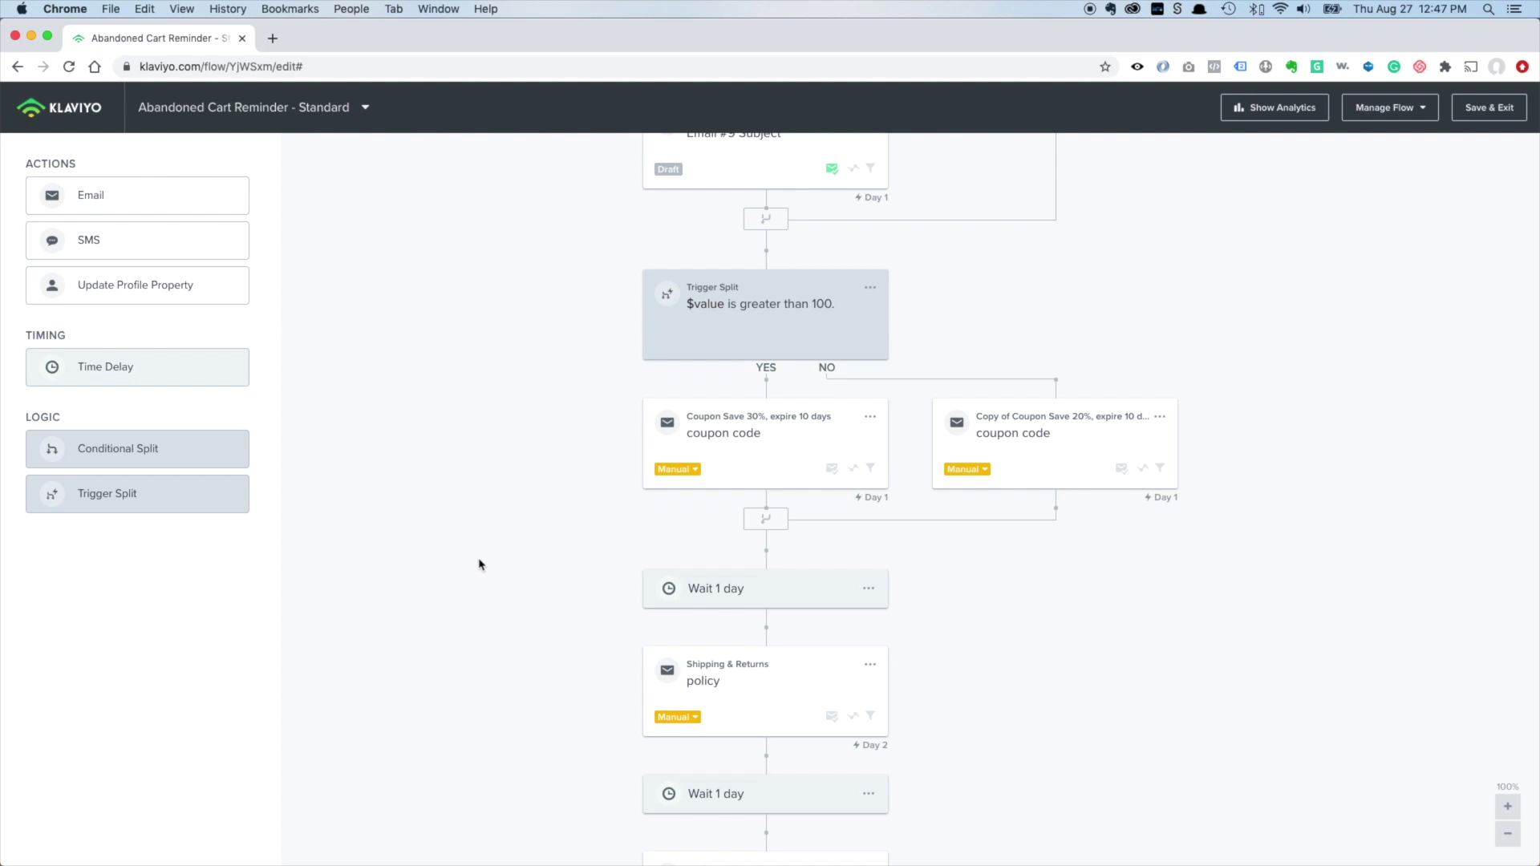
Insert a Trigger Split at the start of the flow, between the Checkout Started trigger and the 1-hour wait
{"action": "scroll", "coordinate": [479, 563], "scroll_direction": "up", "scroll_amount": 15}
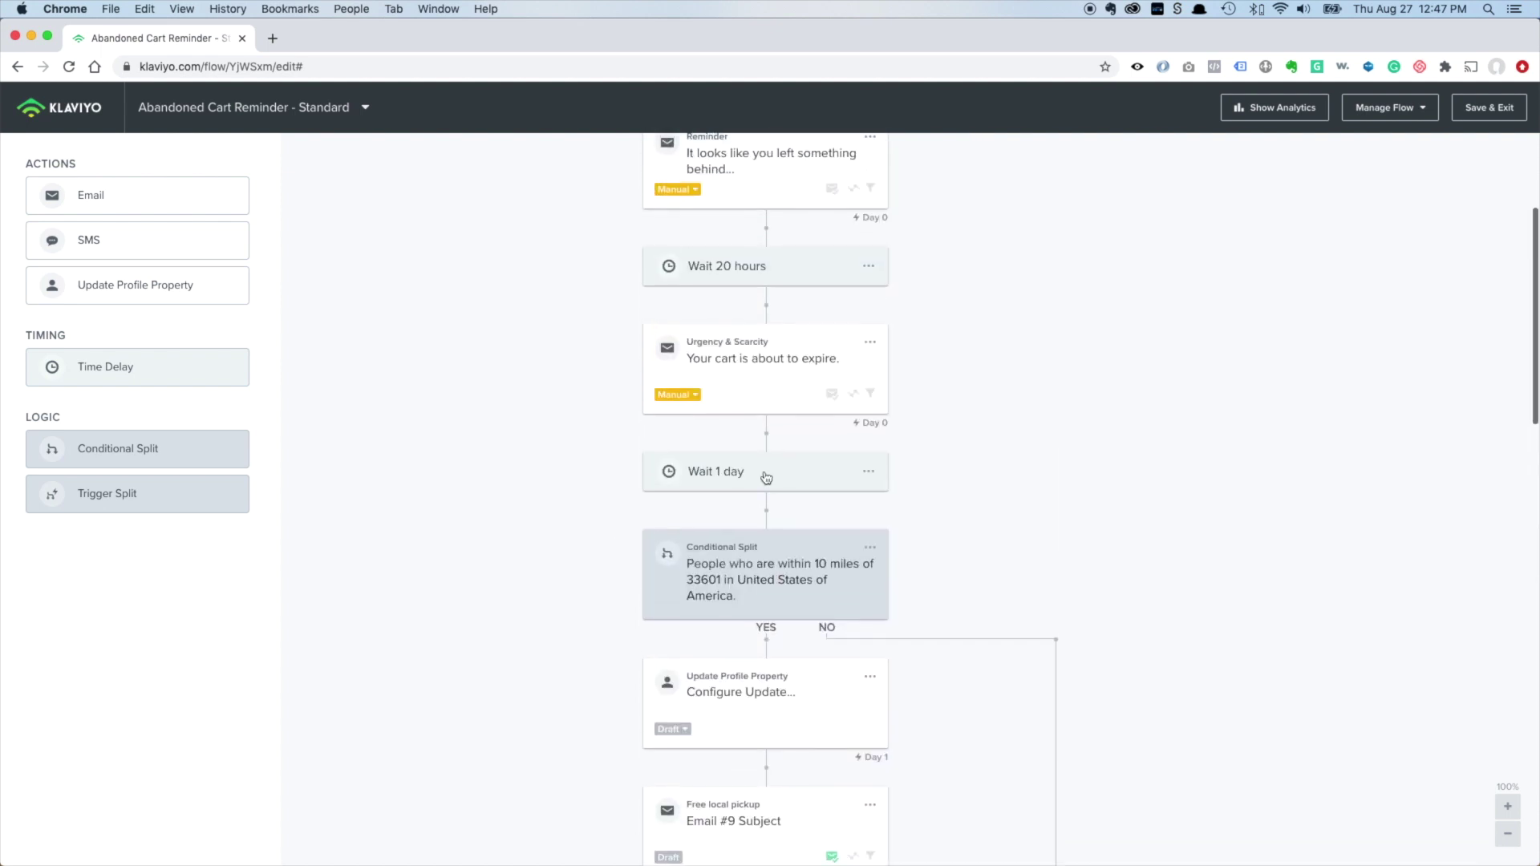
{"action": "scroll", "coordinate": [762, 406], "scroll_direction": "up", "scroll_amount": 3}
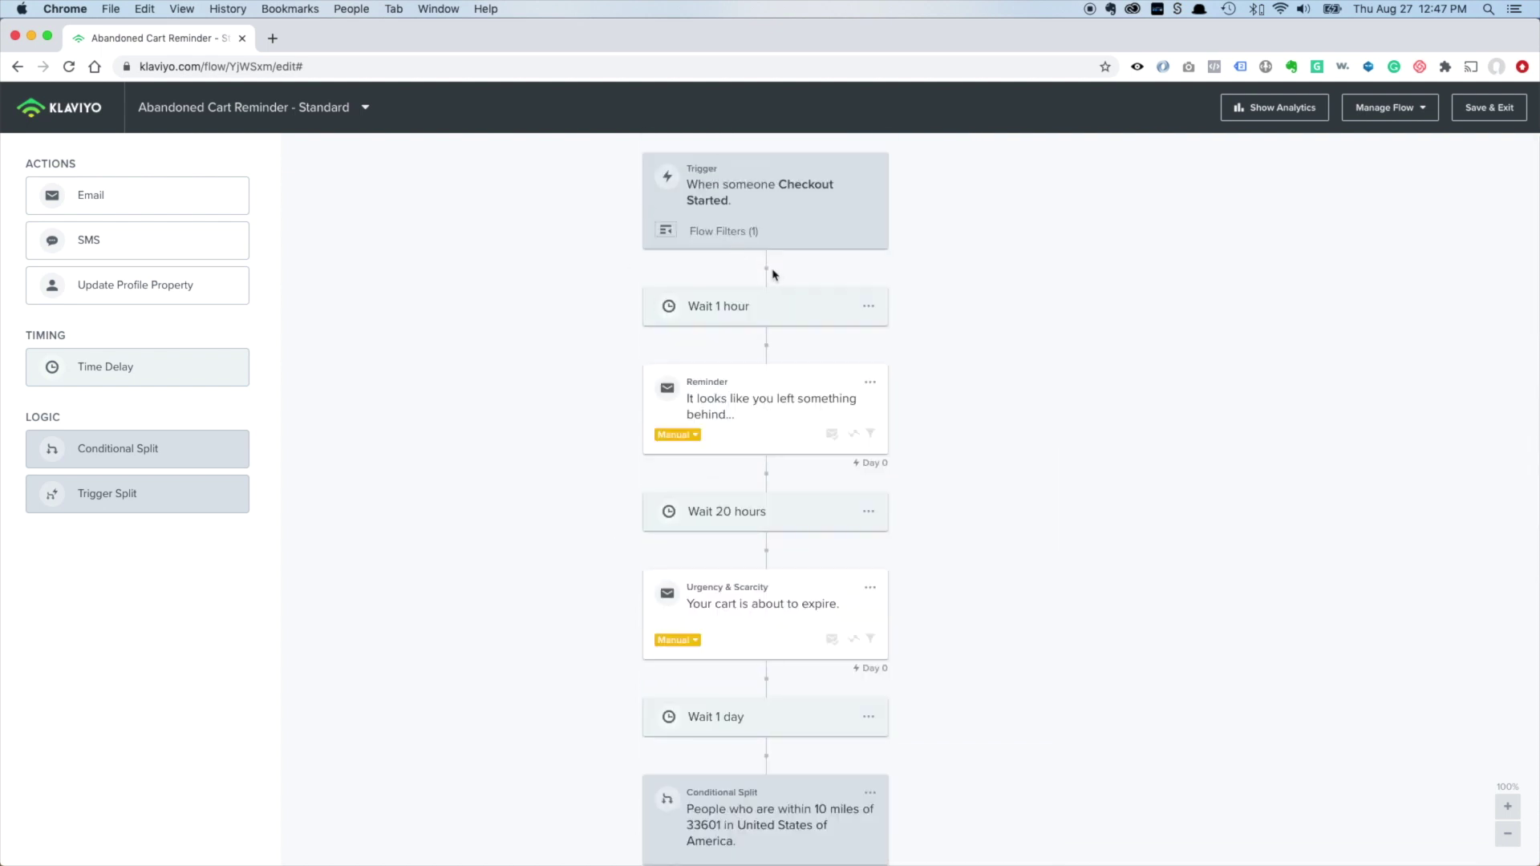
{"action": "left_click_drag", "start_coordinate": [120, 493], "coordinate": [754, 326]}
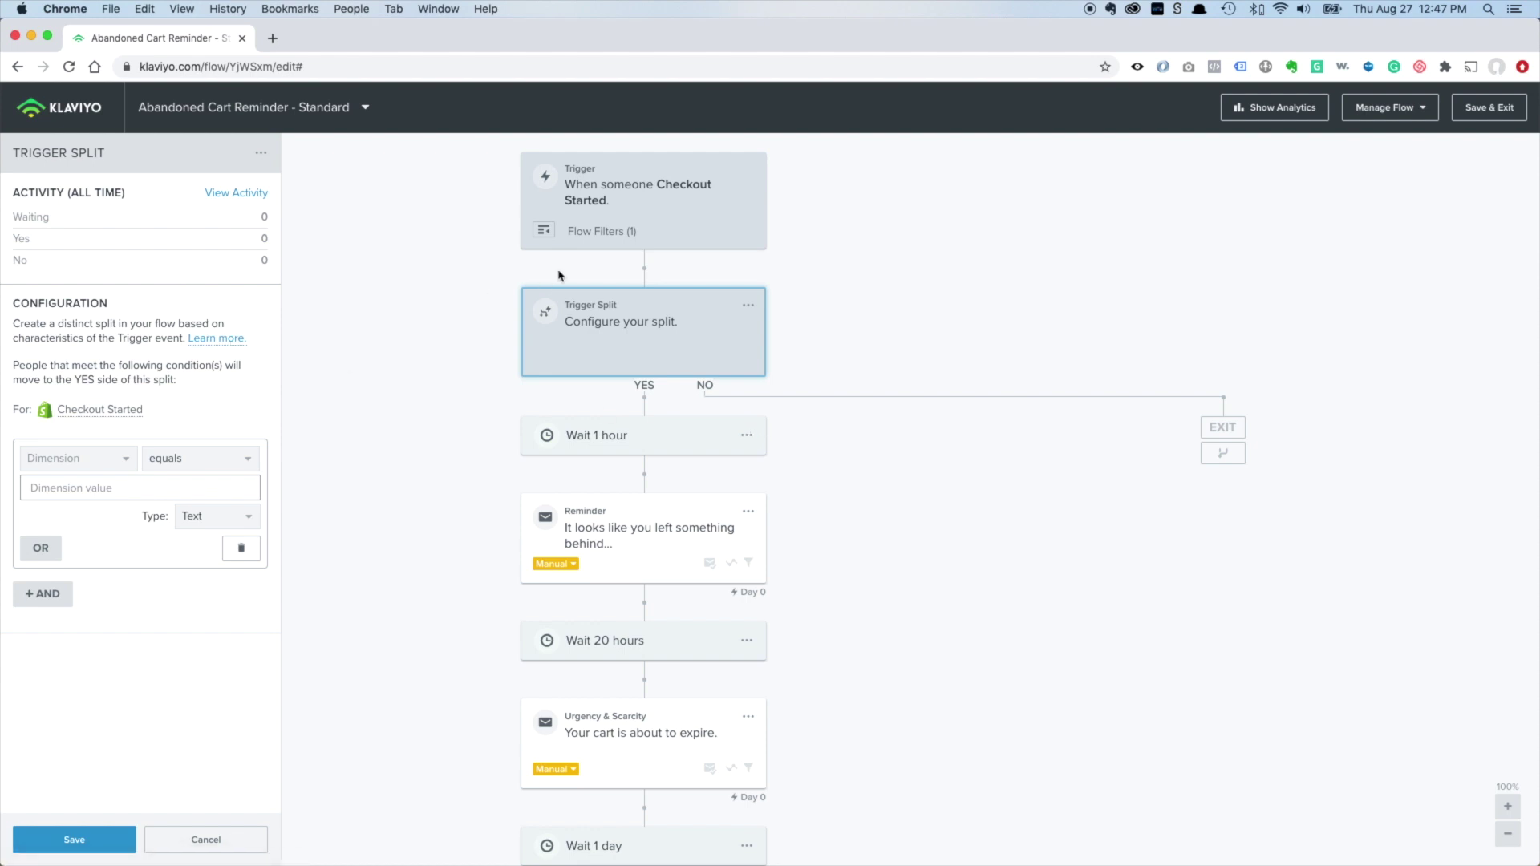
Set the first trigger split's condition to Items contains 4 Piece Sheet Set and save it
{"action": "left_click", "coordinate": [103, 470]}
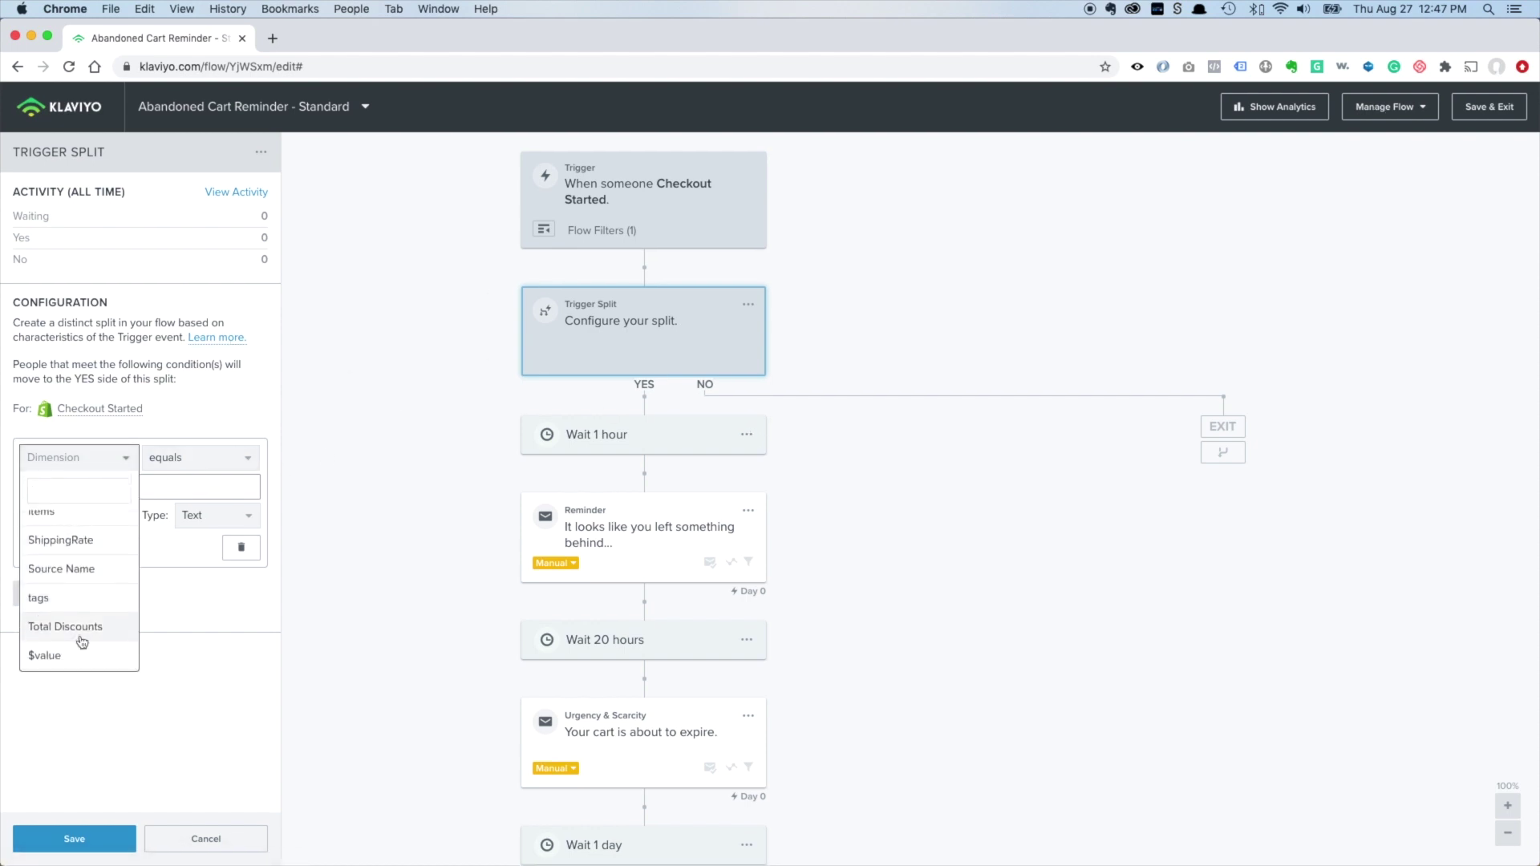
{"action": "scroll", "coordinate": [79, 617], "scroll_direction": "up", "scroll_amount": 3}
{"action": "left_click", "coordinate": [71, 555]}
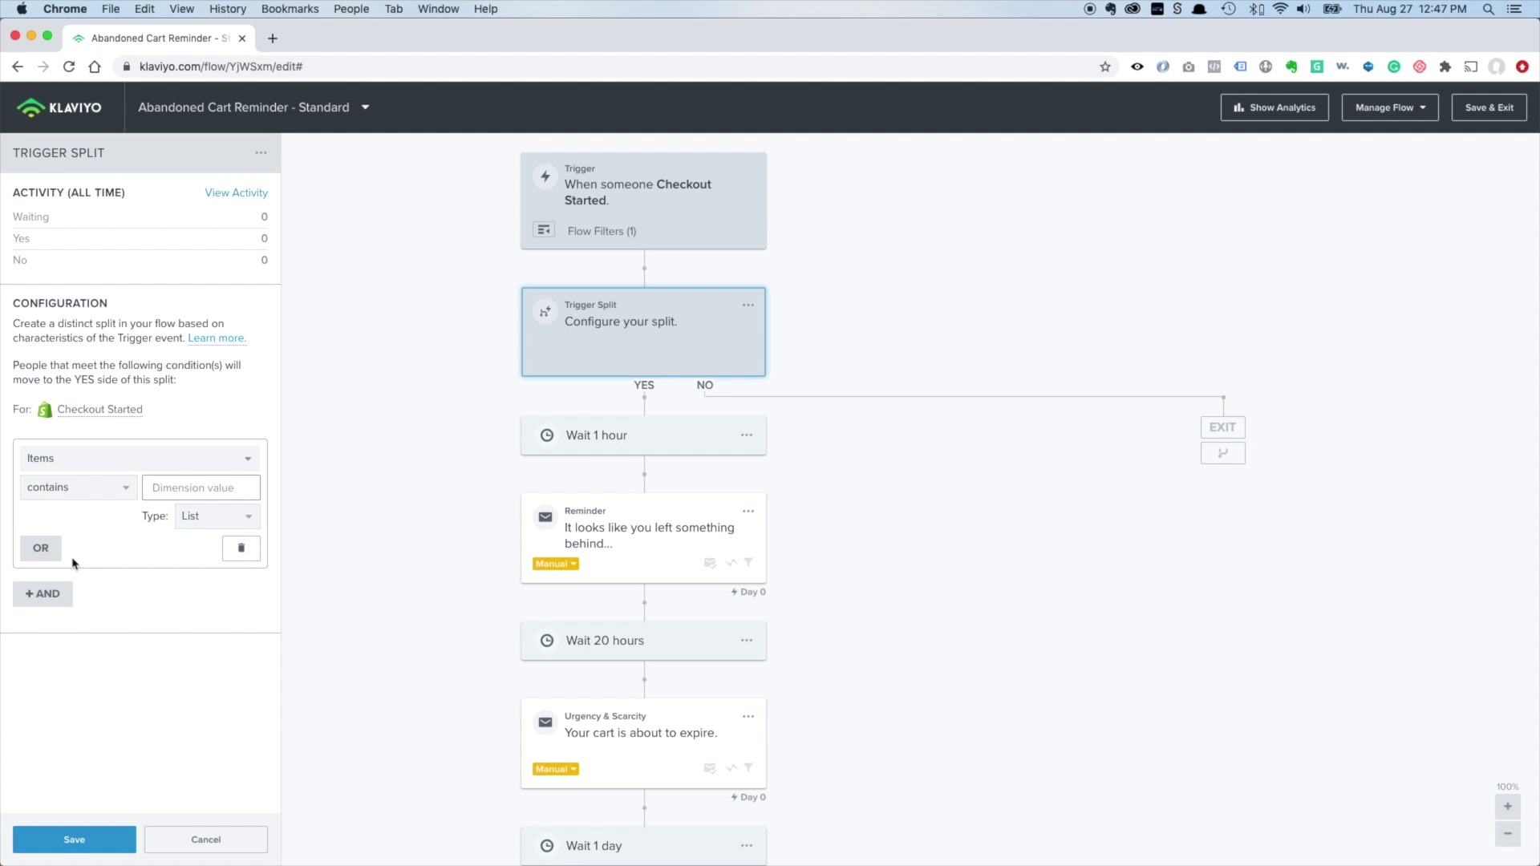
{"action": "left_click", "coordinate": [176, 488]}
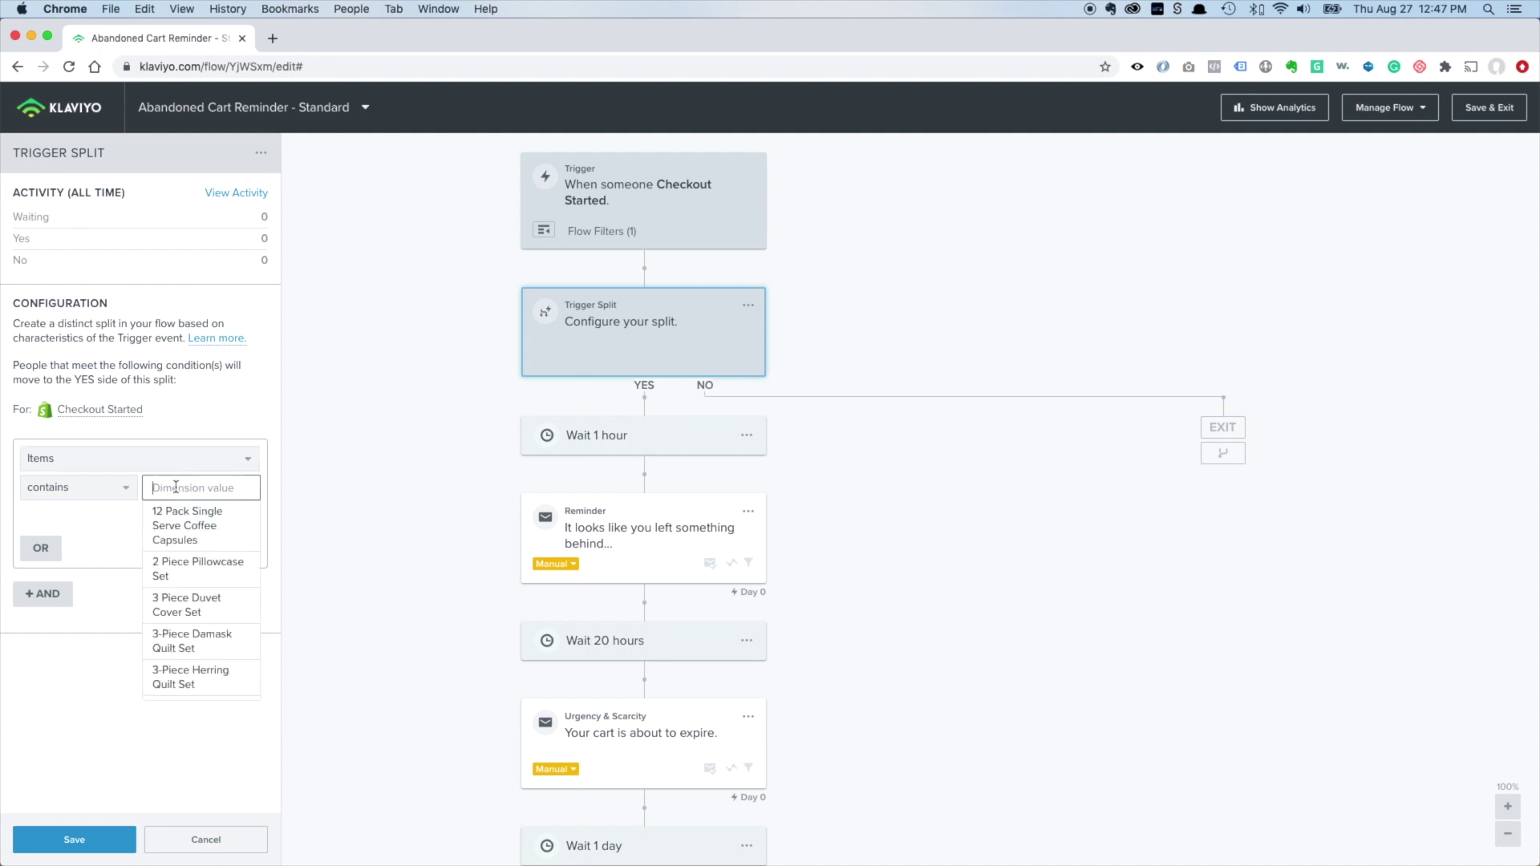
{"action": "type", "text": "sheet"}
{"action": "left_click", "coordinate": [192, 511]}
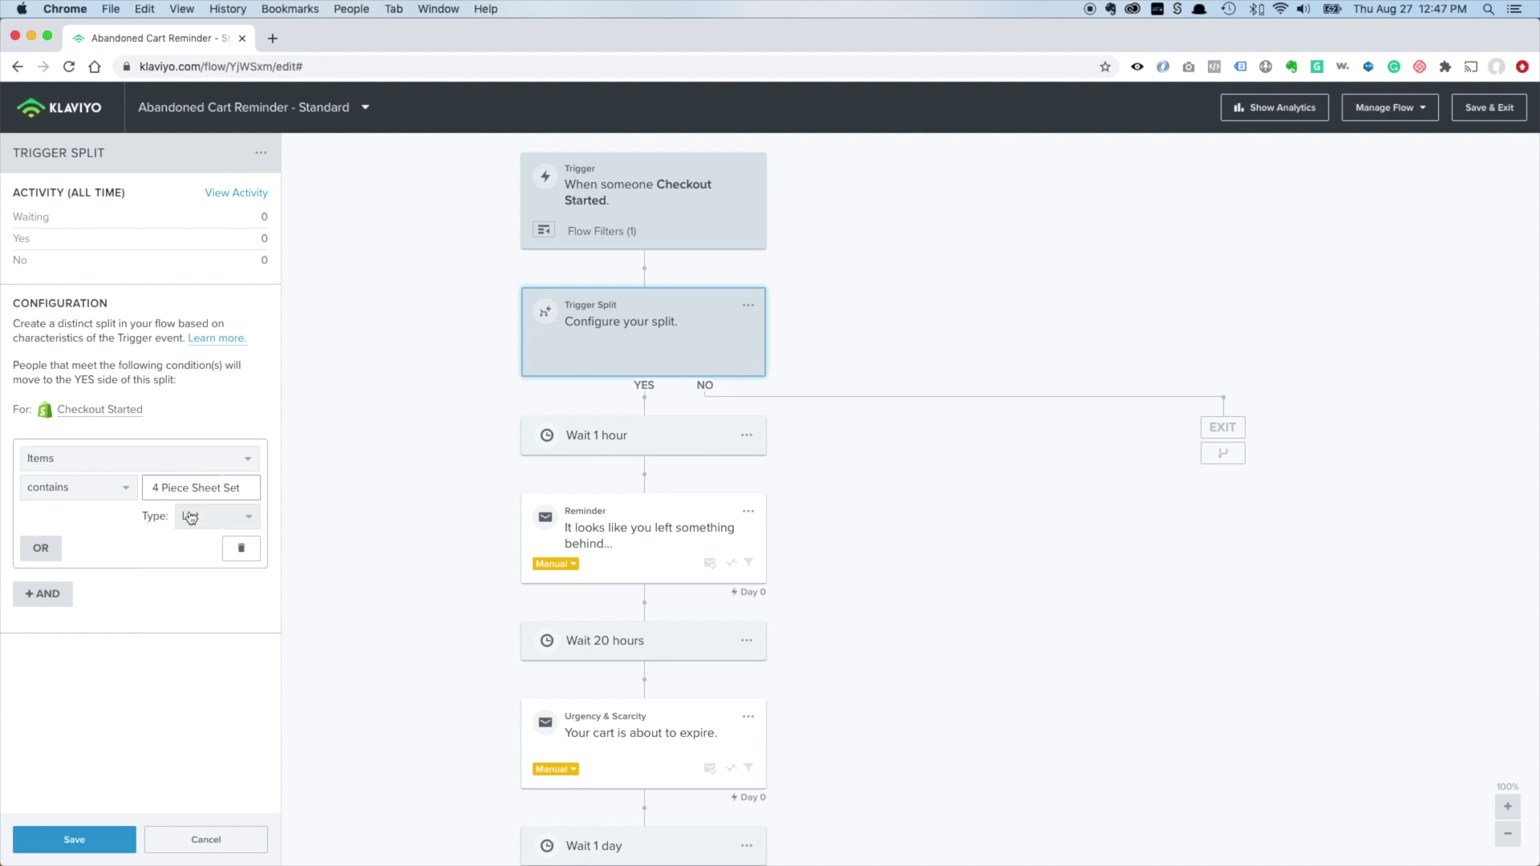
{"action": "left_click", "coordinate": [74, 840]}
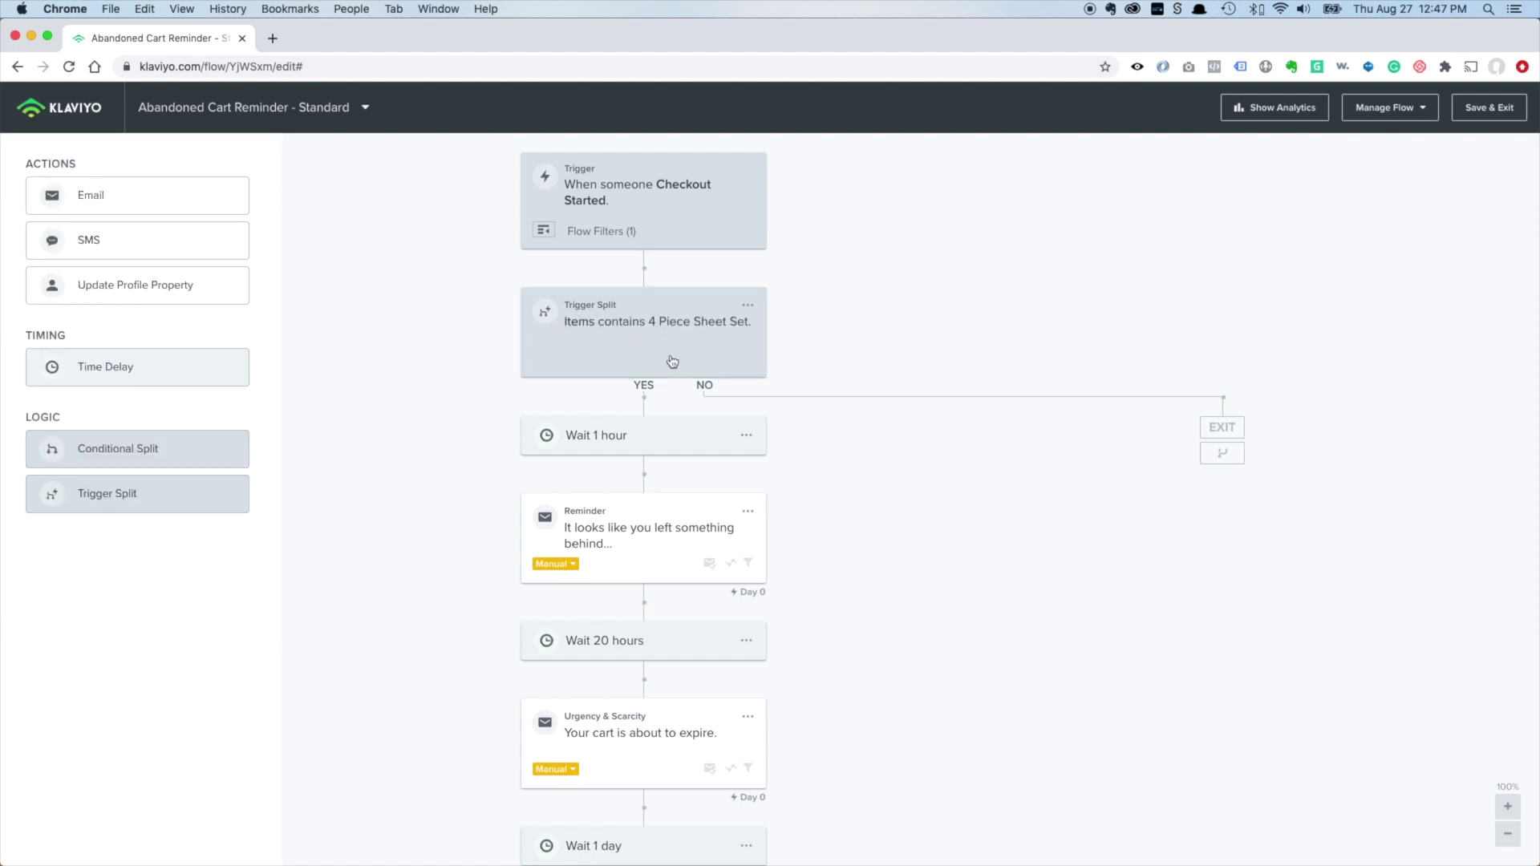
Flip the 4 Piece Sheet Set split so the existing email sequence moves to the NO path
{"action": "left_click", "coordinate": [747, 310]}
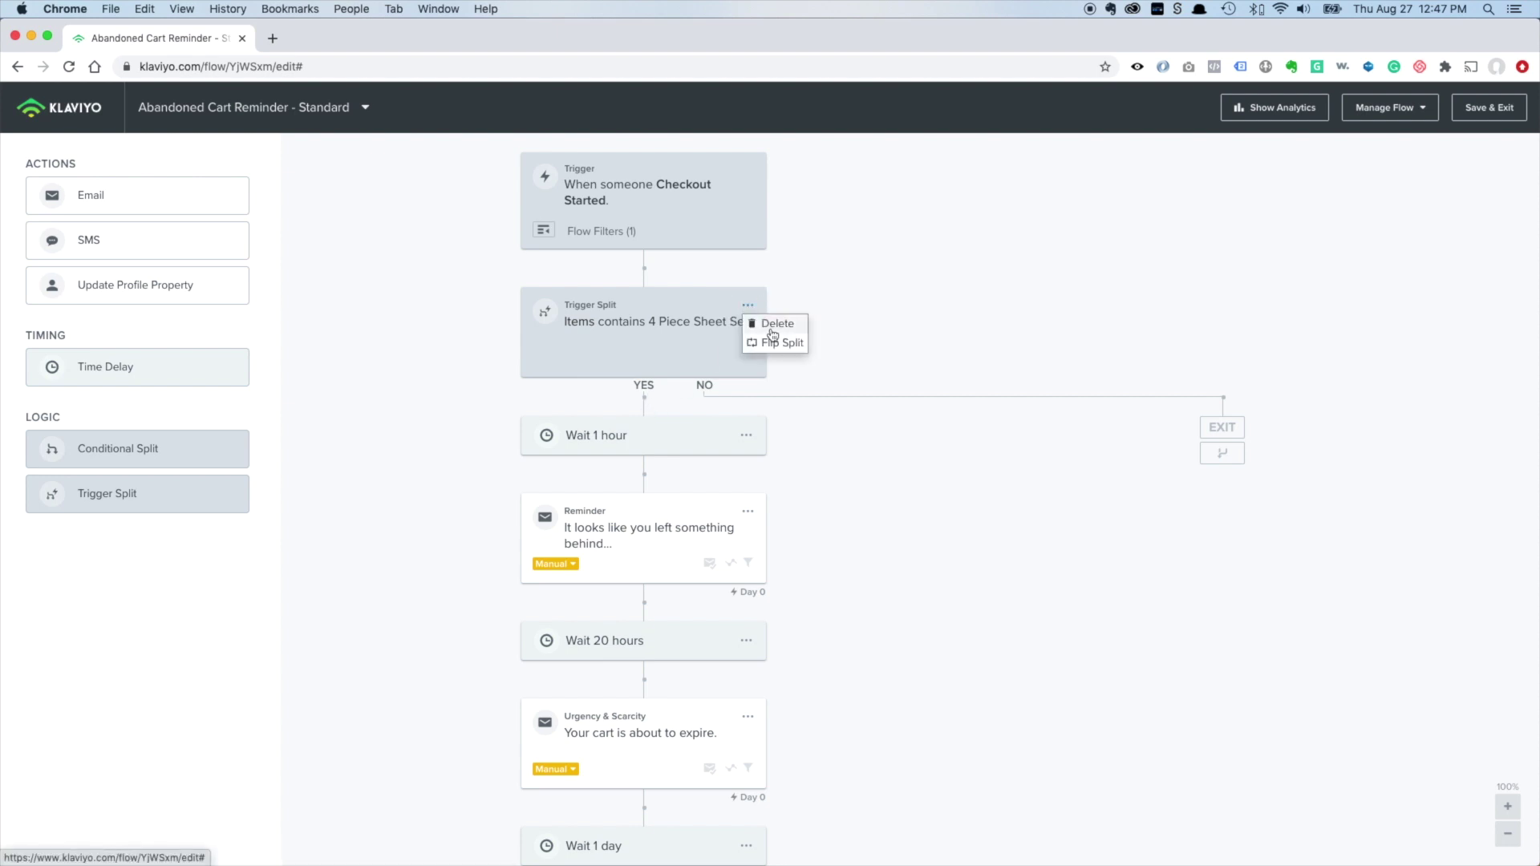
{"action": "left_click", "coordinate": [767, 343]}
{"action": "left_click", "coordinate": [979, 342]}
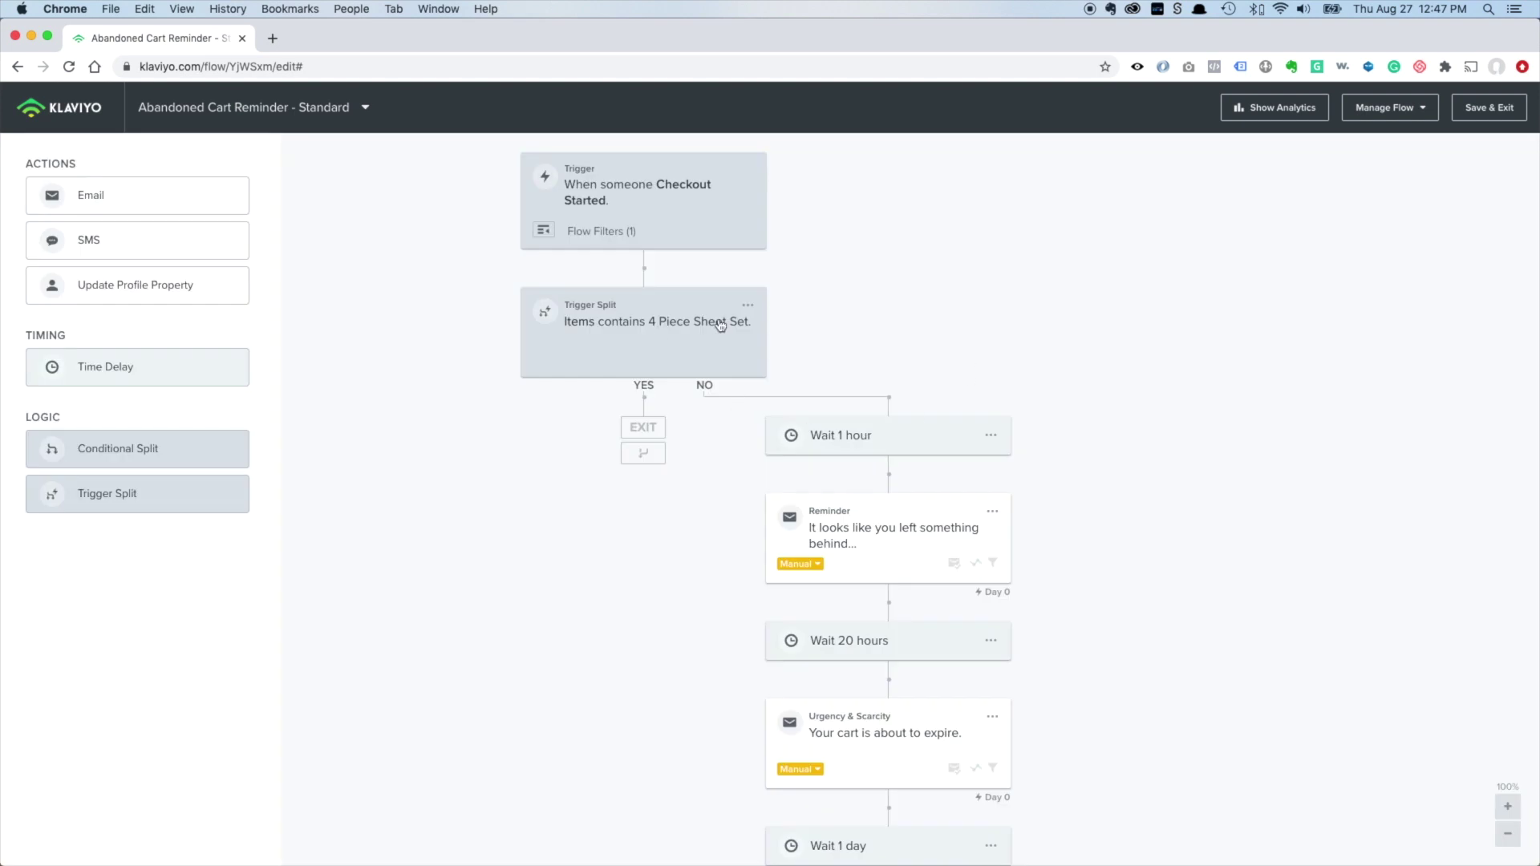
Add an email to the YES path of the 4 Piece Sheet Set split and name it Product specific
{"action": "left_click_drag", "start_coordinate": [128, 200], "coordinate": [638, 462]}
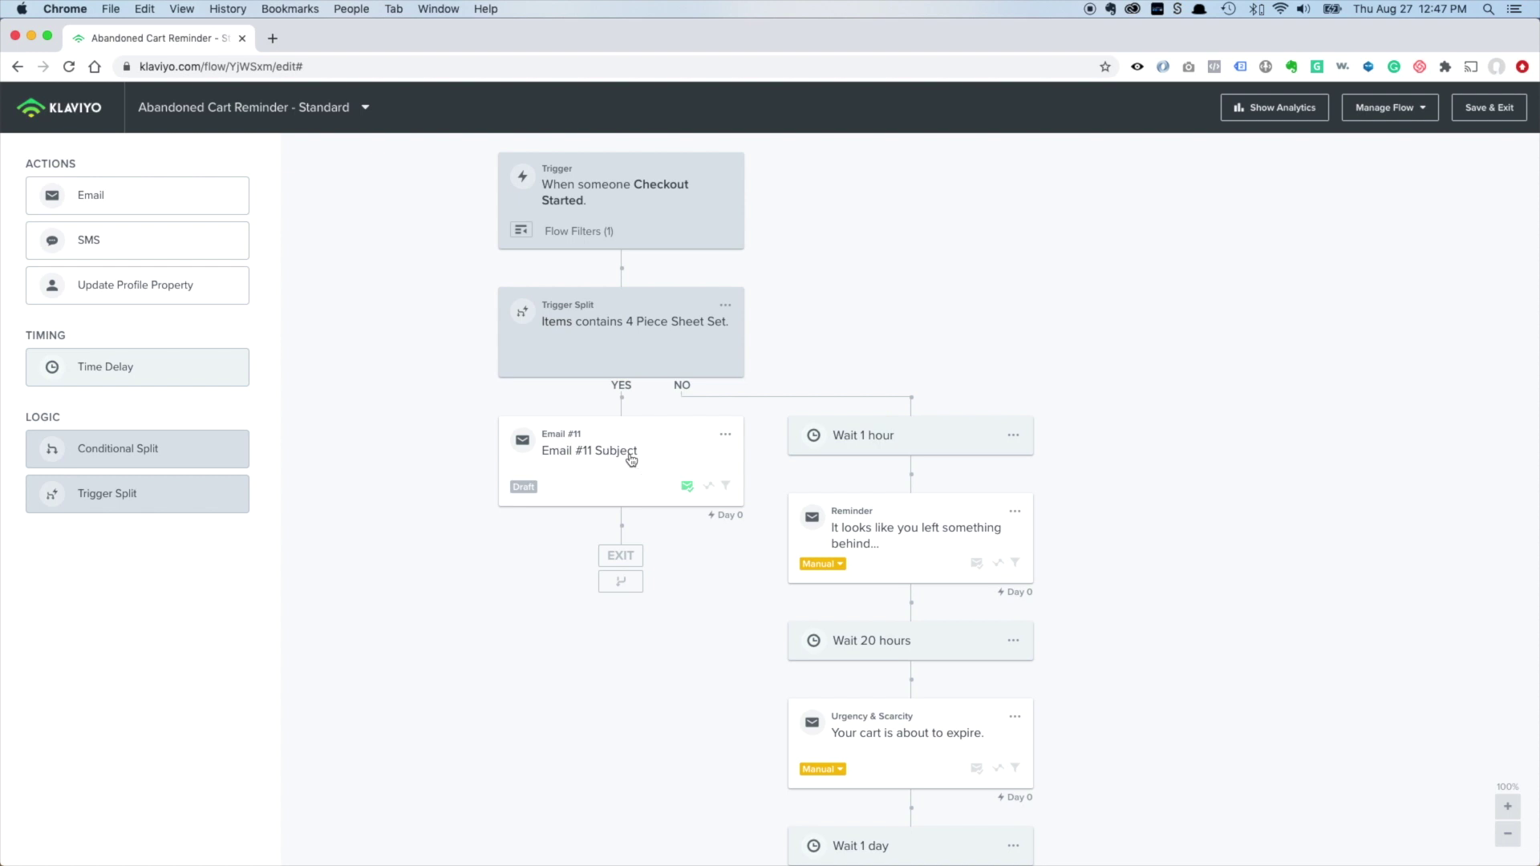
{"action": "left_click", "coordinate": [76, 156]}
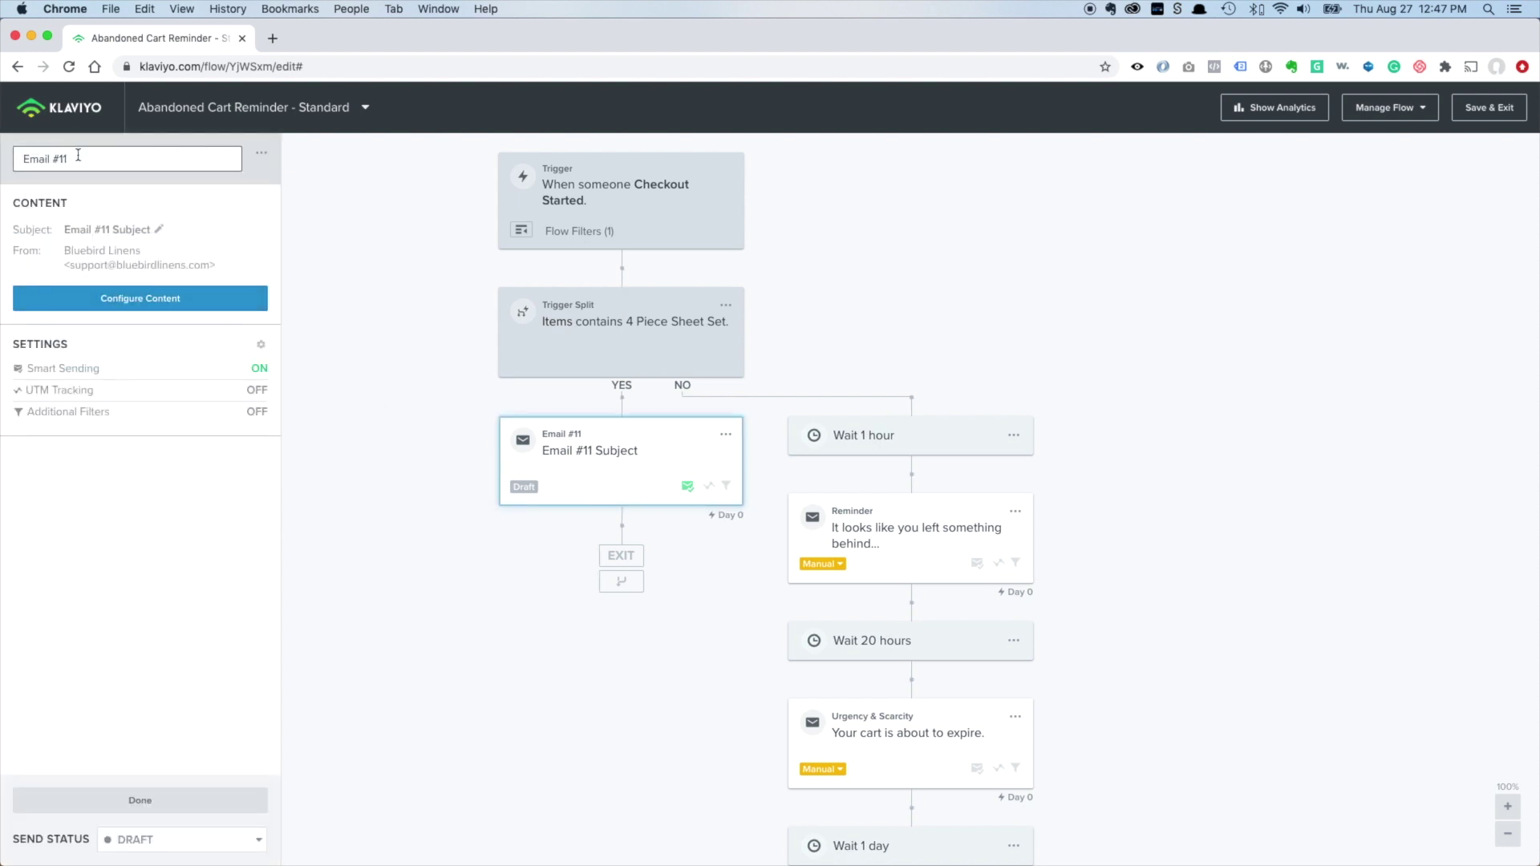
{"action": "key", "text": "super+a"}
{"action": "type", "text": "P"}
{"action": "key", "text": "Return"}
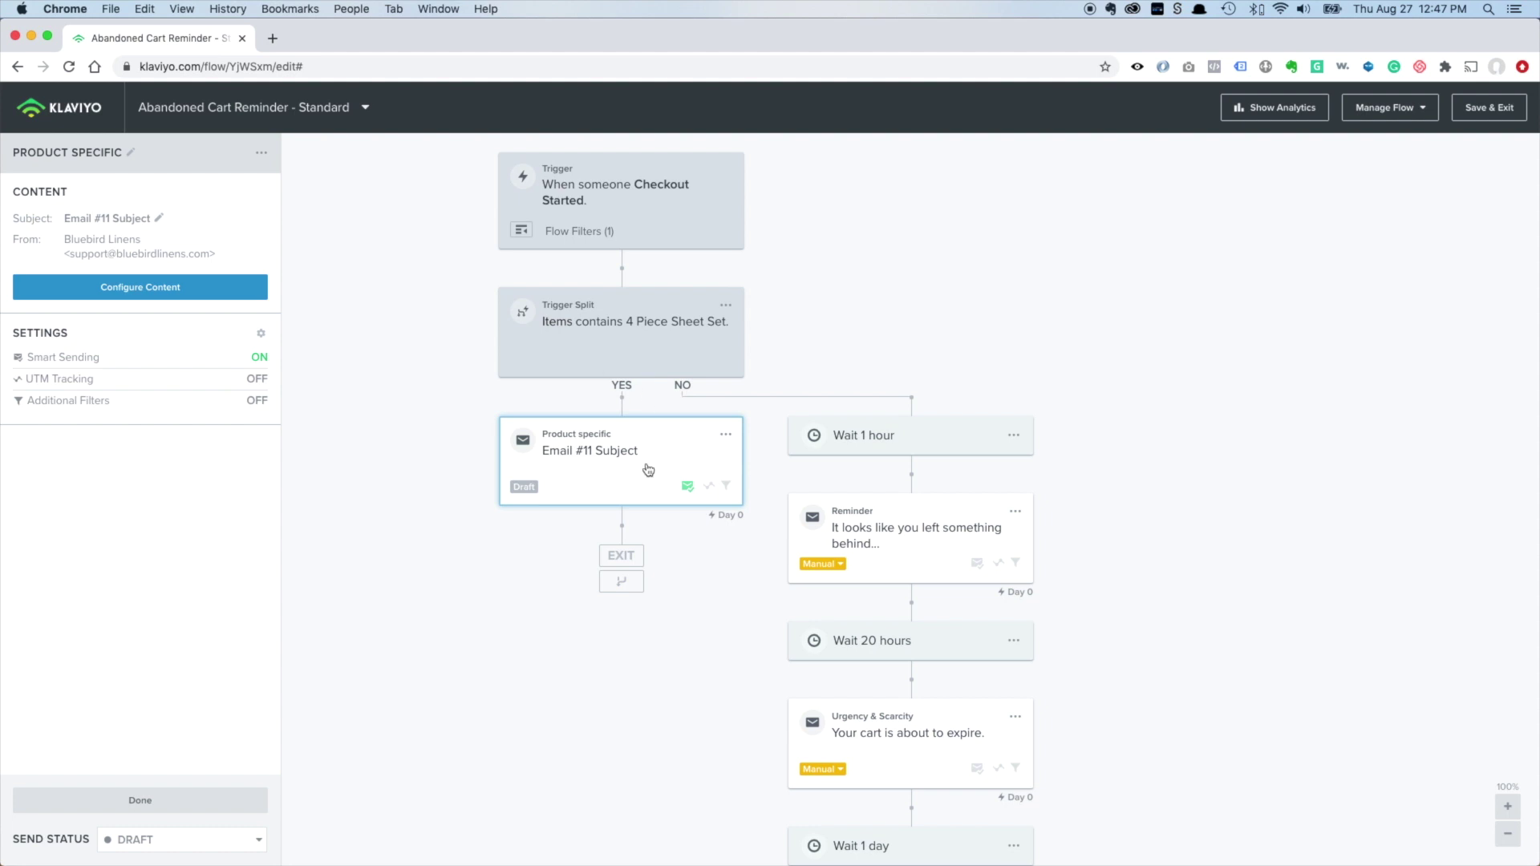
Insert a Trigger Split on the NO path before the 1-hour wait and save its condition as Items contains Down Alternative Comforter
{"action": "left_click", "coordinate": [604, 449]}
{"action": "left_click_drag", "start_coordinate": [132, 495], "coordinate": [899, 465]}
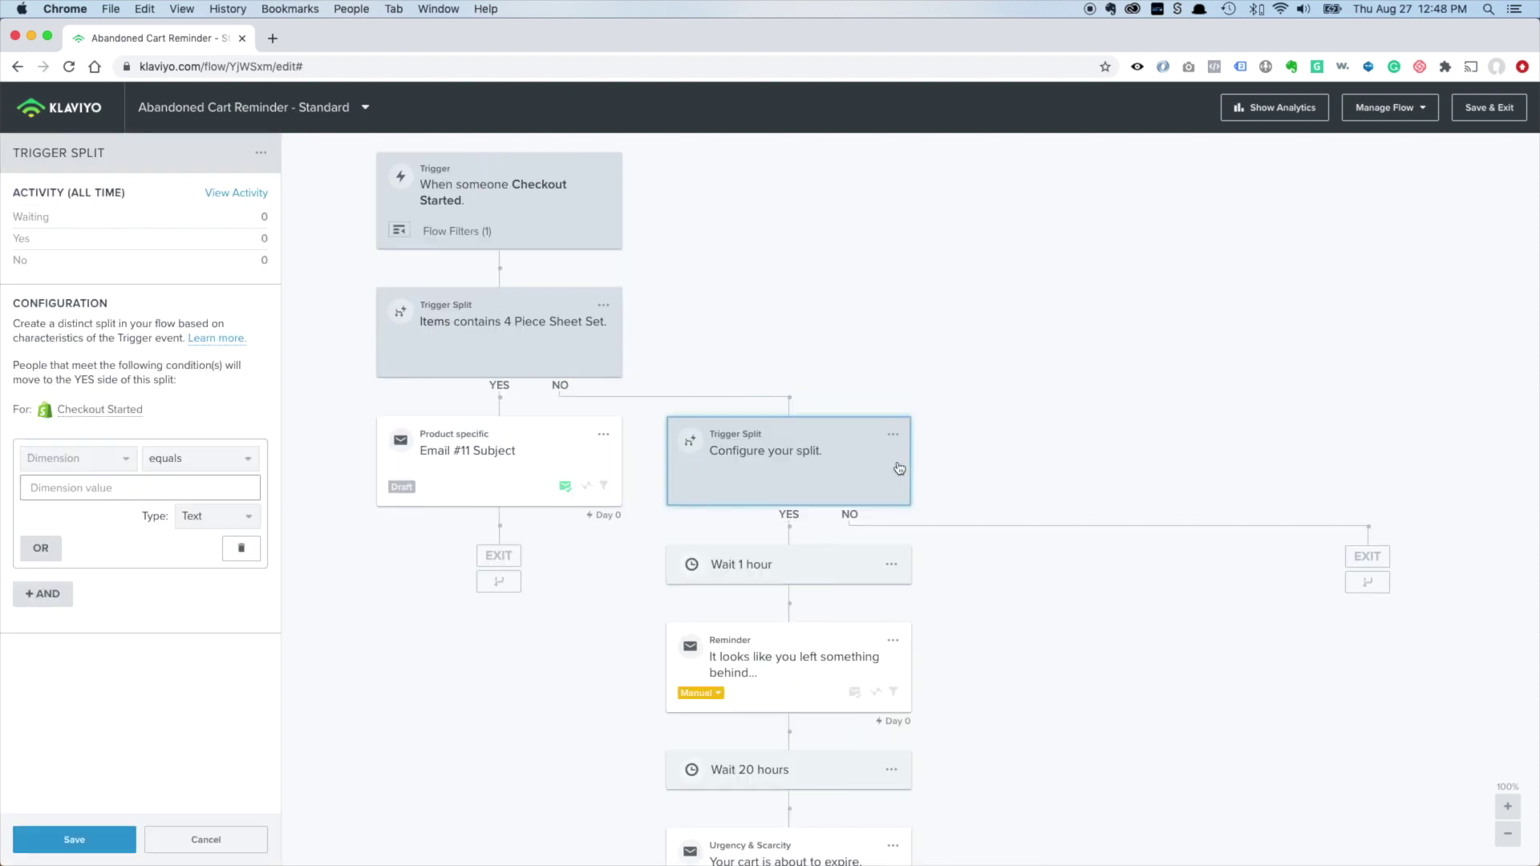
{"action": "left_click", "coordinate": [76, 462]}
{"action": "scroll", "coordinate": [76, 609], "scroll_direction": "up", "scroll_amount": 4}
{"action": "left_click", "coordinate": [69, 592]}
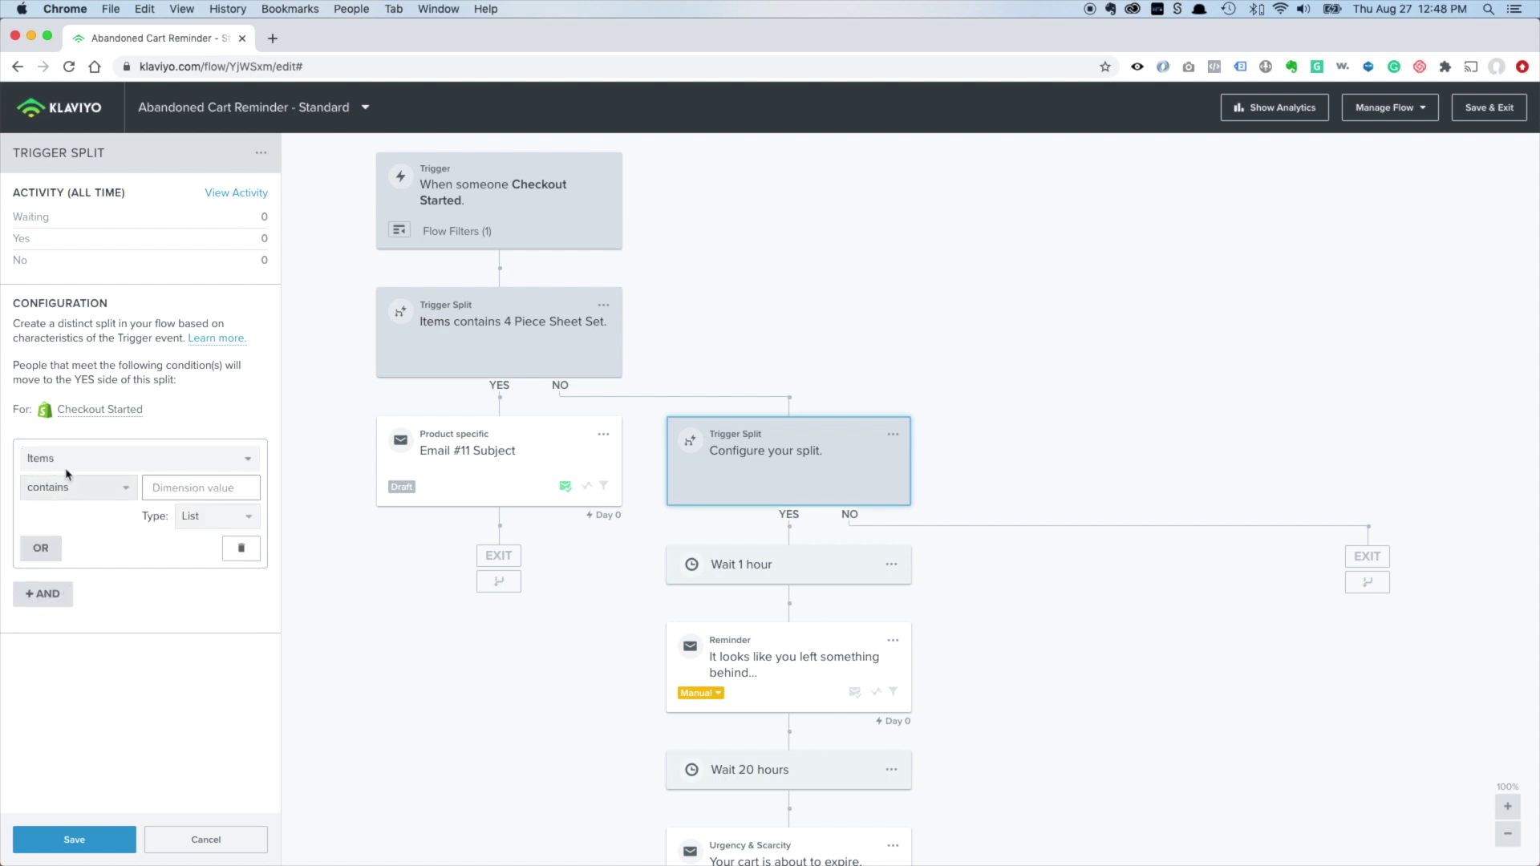
{"action": "left_click", "coordinate": [166, 487]}
{"action": "type", "text": "com"}
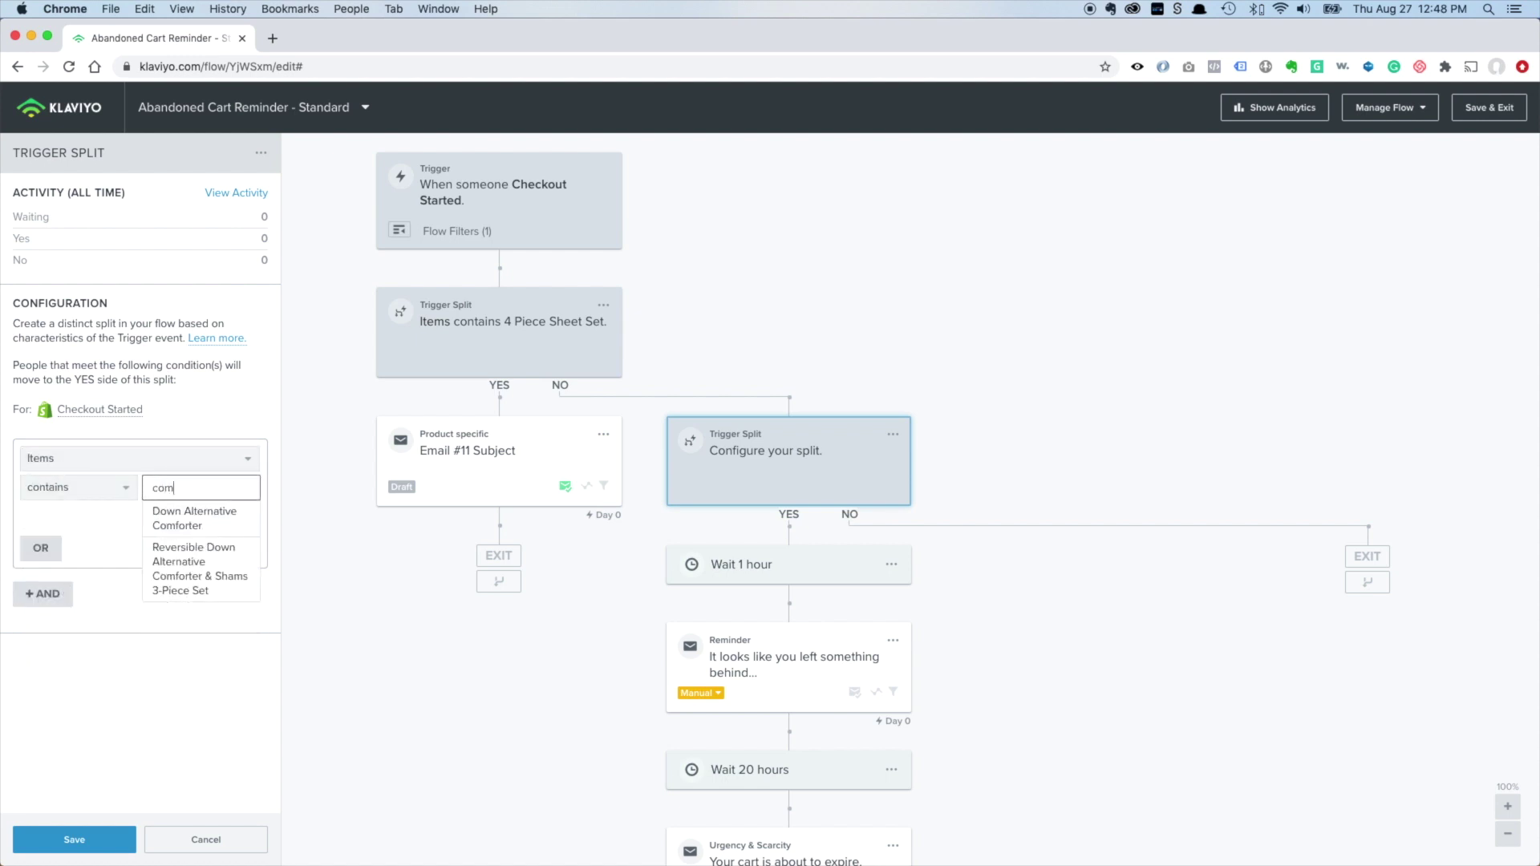
{"action": "type", "text": "for"}
{"action": "left_click", "coordinate": [179, 518]}
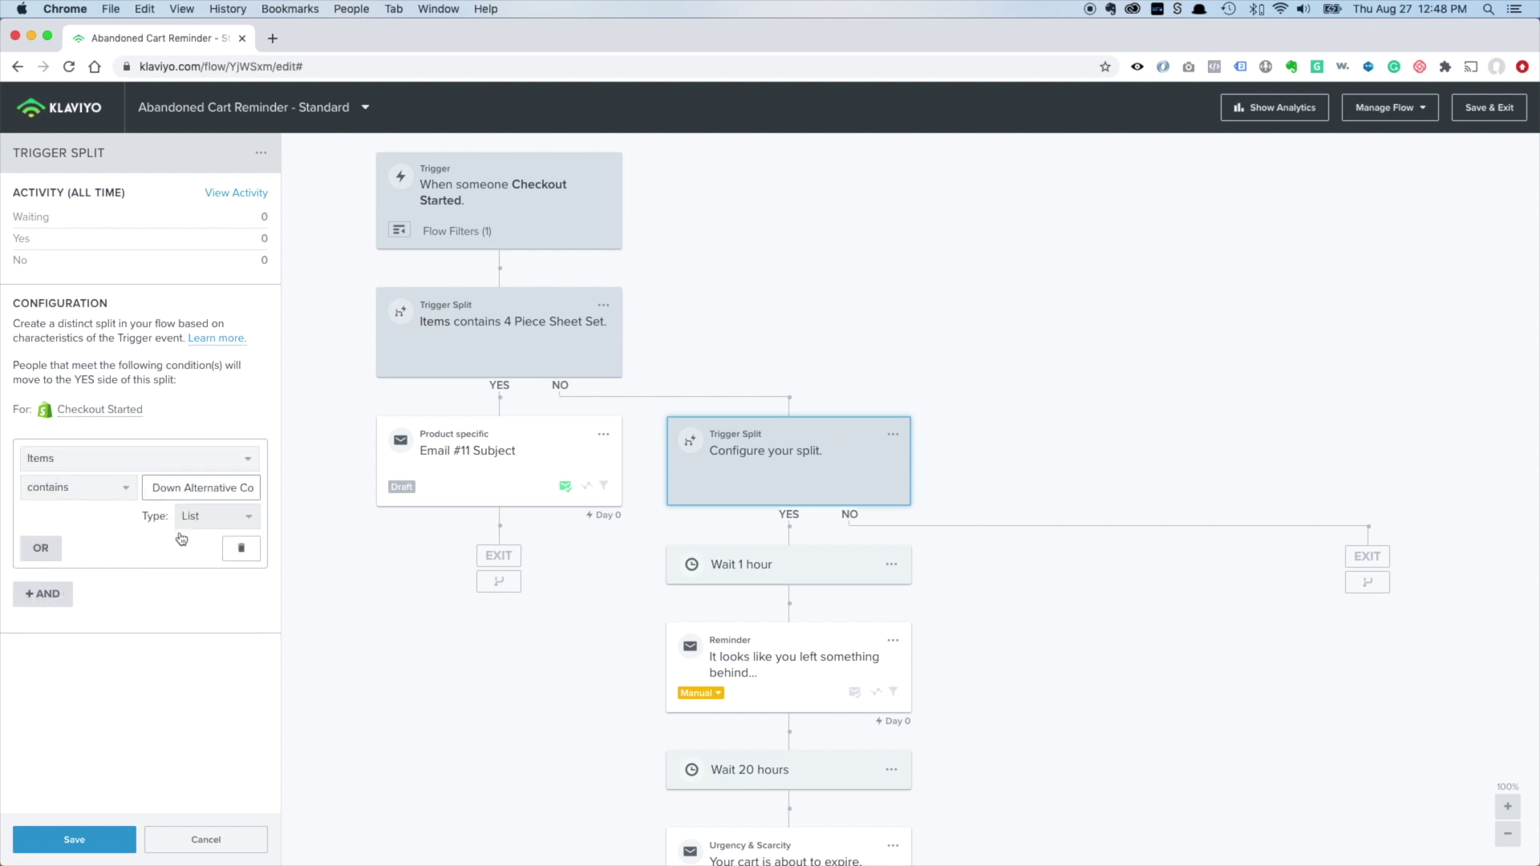
{"action": "left_click", "coordinate": [80, 837]}
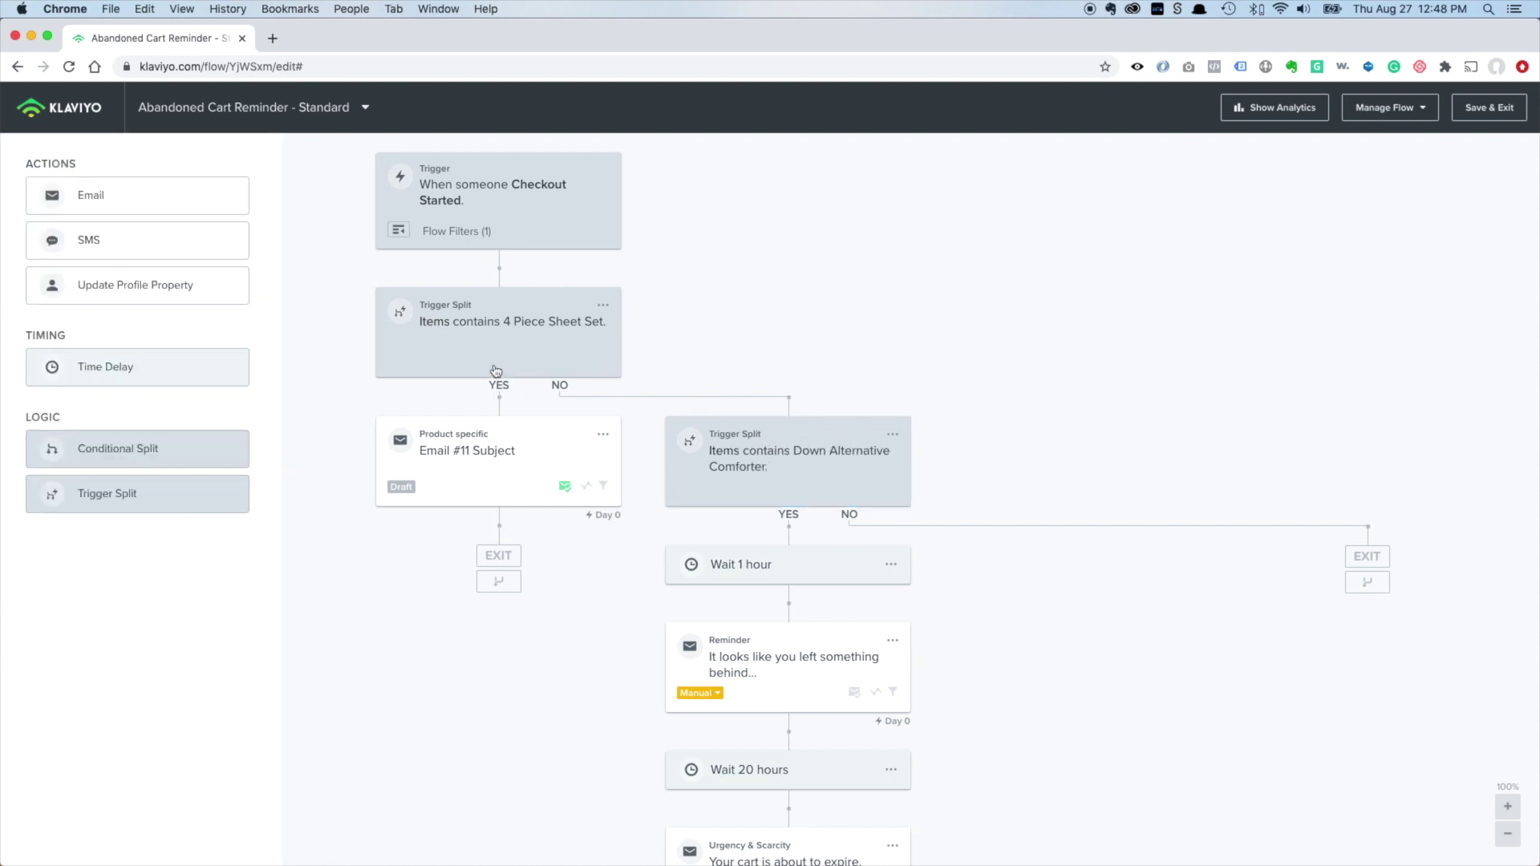
Flip the Down Alternative Comforter split so the existing email sequence moves to its NO path
{"action": "left_click", "coordinate": [799, 465]}
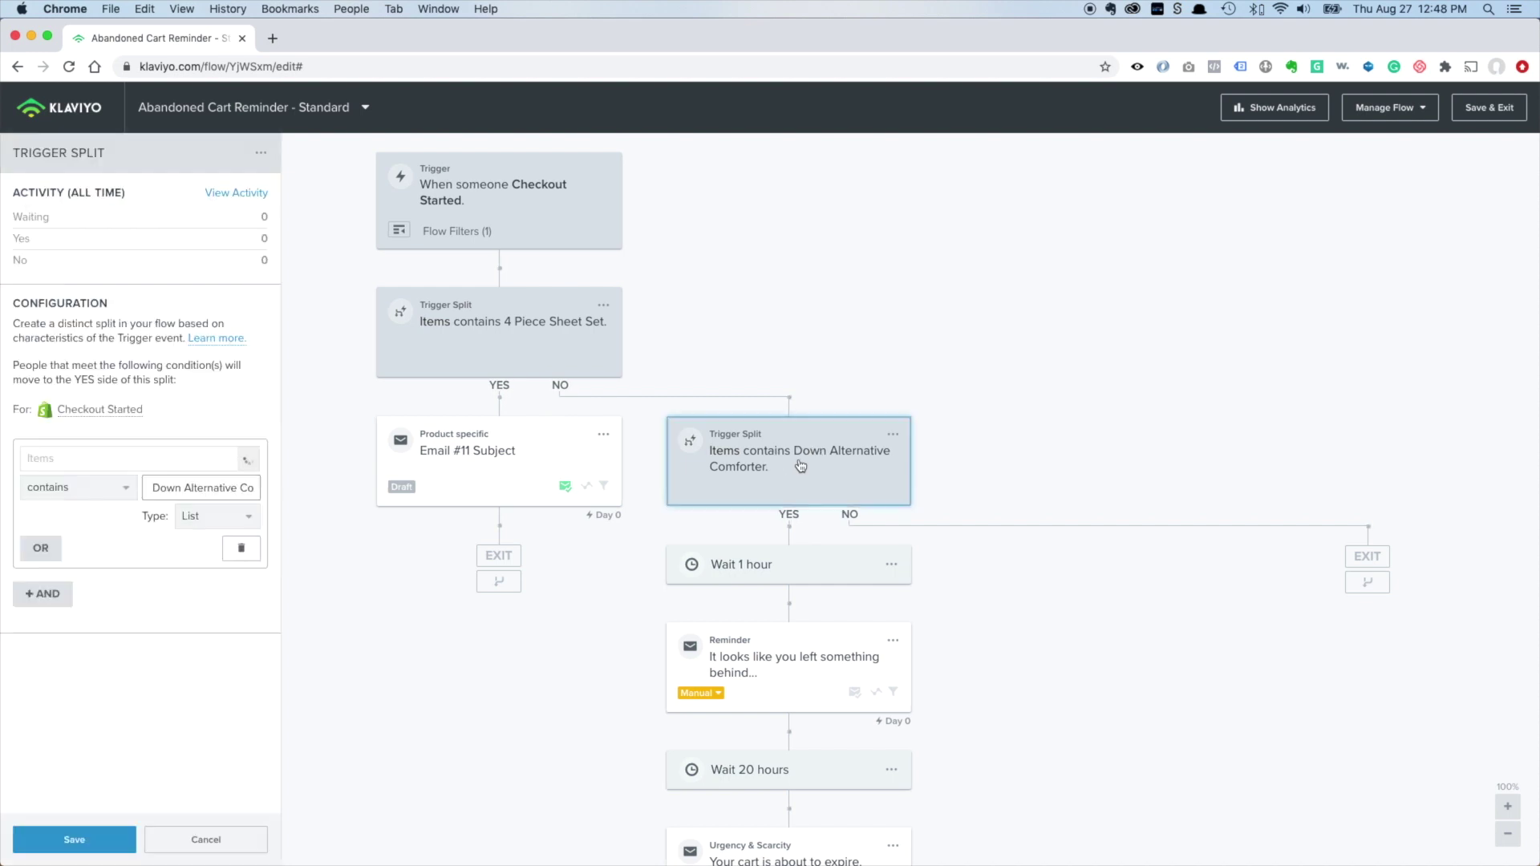
{"action": "left_click", "coordinate": [893, 434]}
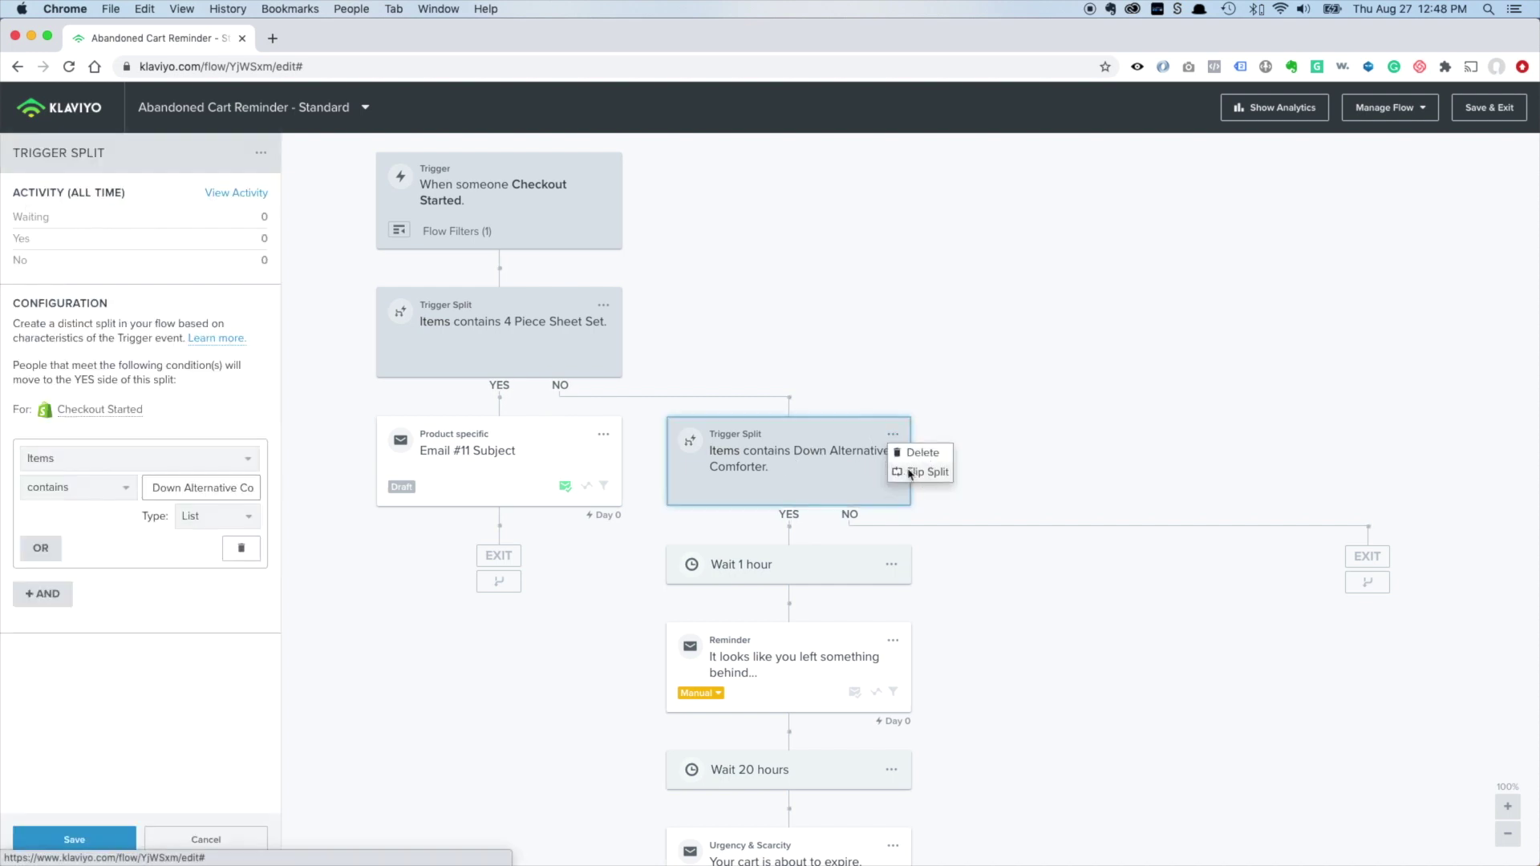
{"action": "left_click", "coordinate": [910, 473]}
{"action": "left_click", "coordinate": [974, 344]}
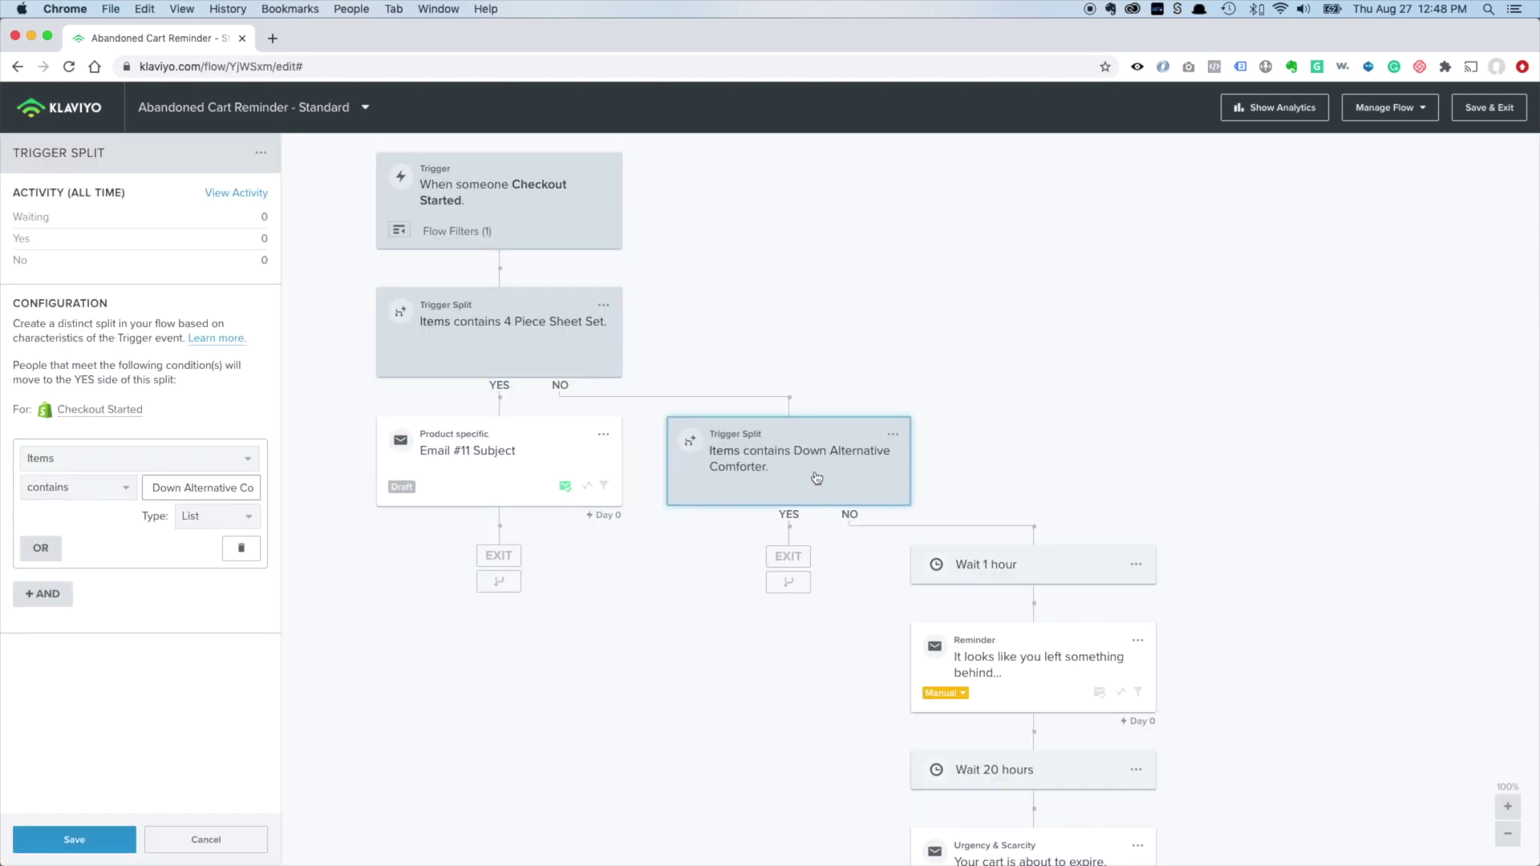
Clone the Product specific email and place the copy on the YES path of the Down Alternative Comforter split
{"action": "left_click", "coordinate": [510, 461]}
{"action": "left_click", "coordinate": [603, 434]}
{"action": "left_click", "coordinate": [616, 472]}
{"action": "left_click", "coordinate": [499, 593]}
{"action": "left_click_drag", "start_coordinate": [499, 594], "coordinate": [794, 577]}
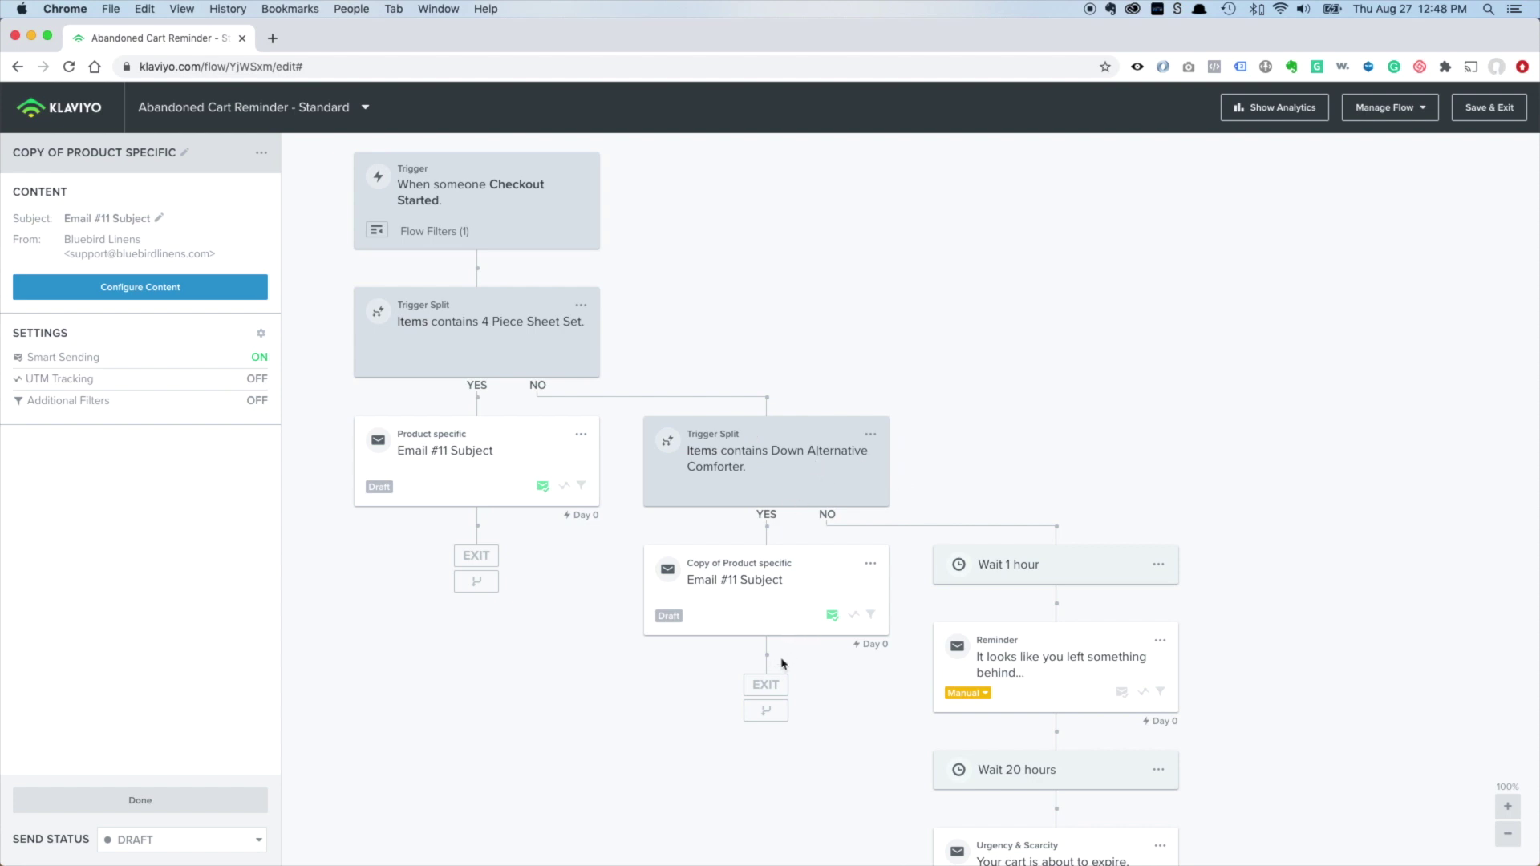
Rejoin the YES paths of both product splits with the main sequence ahead of the 1-hour wait
{"action": "left_click_drag", "start_coordinate": [765, 711], "coordinate": [1051, 574]}
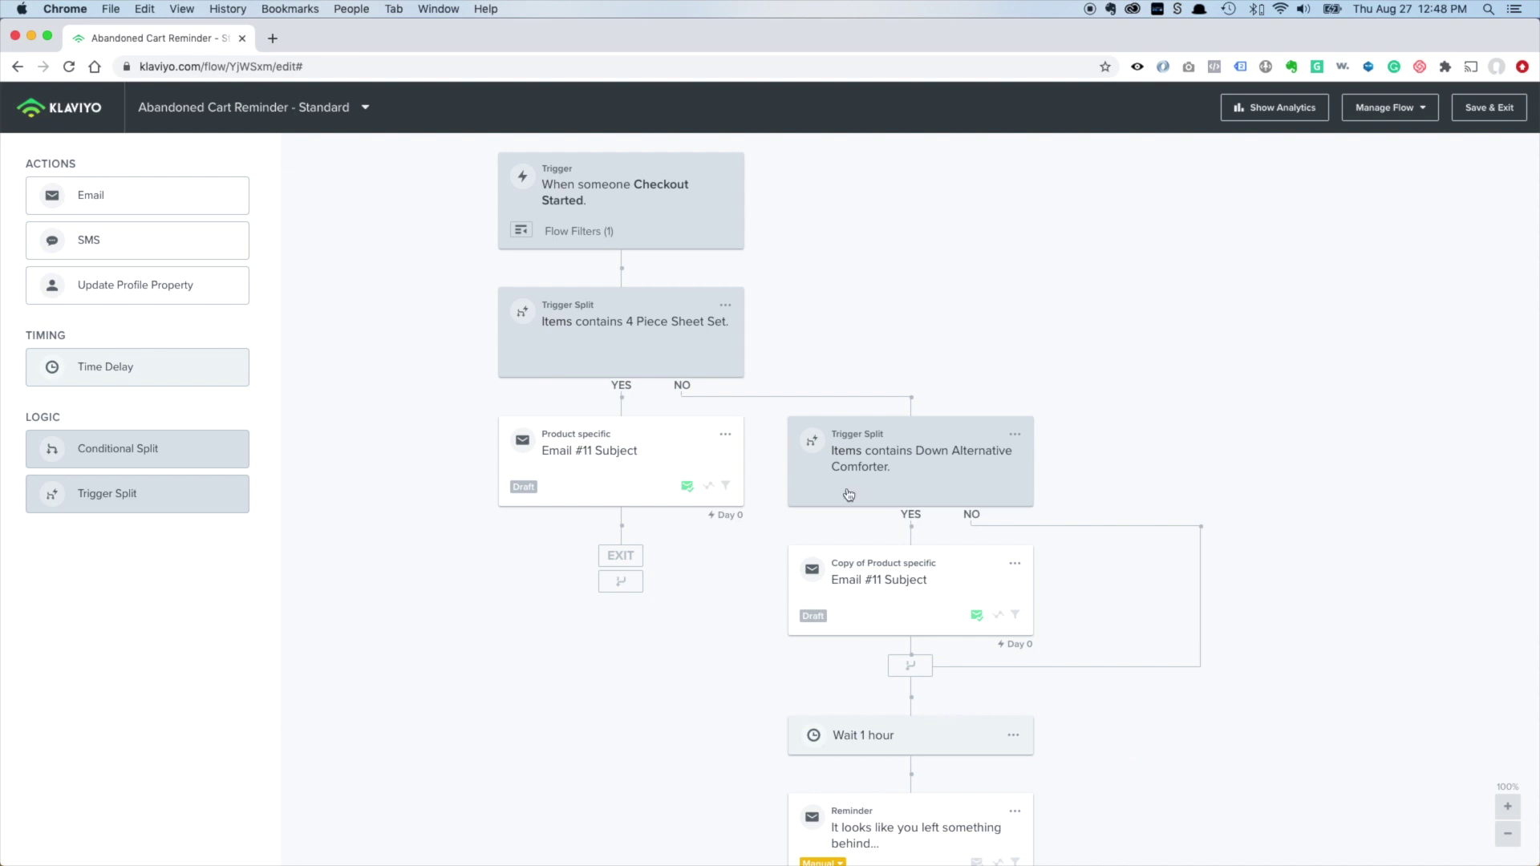
{"action": "left_click_drag", "start_coordinate": [620, 582], "coordinate": [914, 729]}
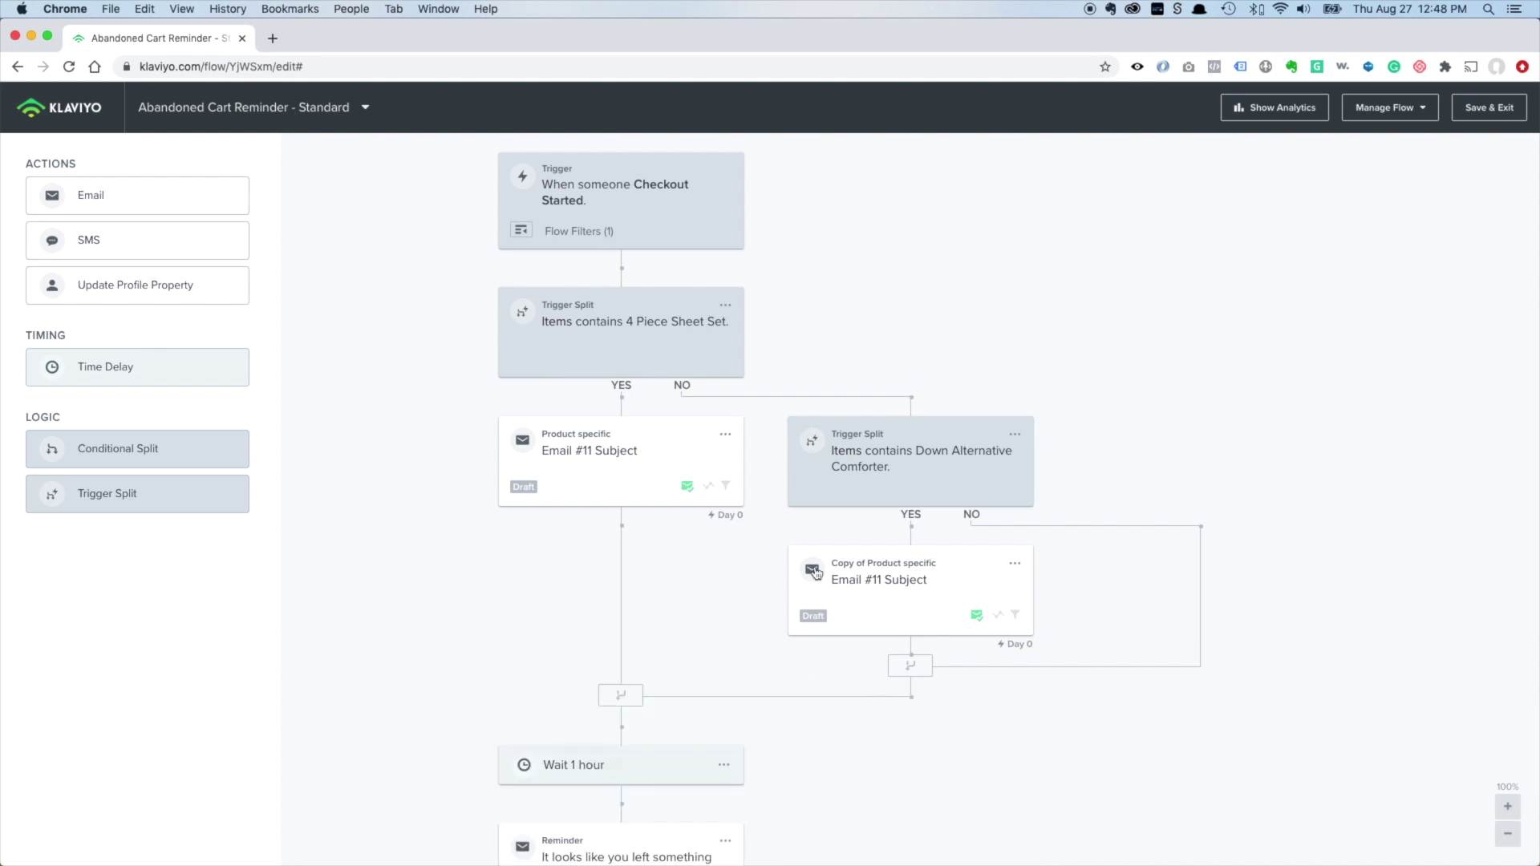
{"action": "scroll", "coordinate": [617, 594], "scroll_direction": "down", "scroll_amount": 2}
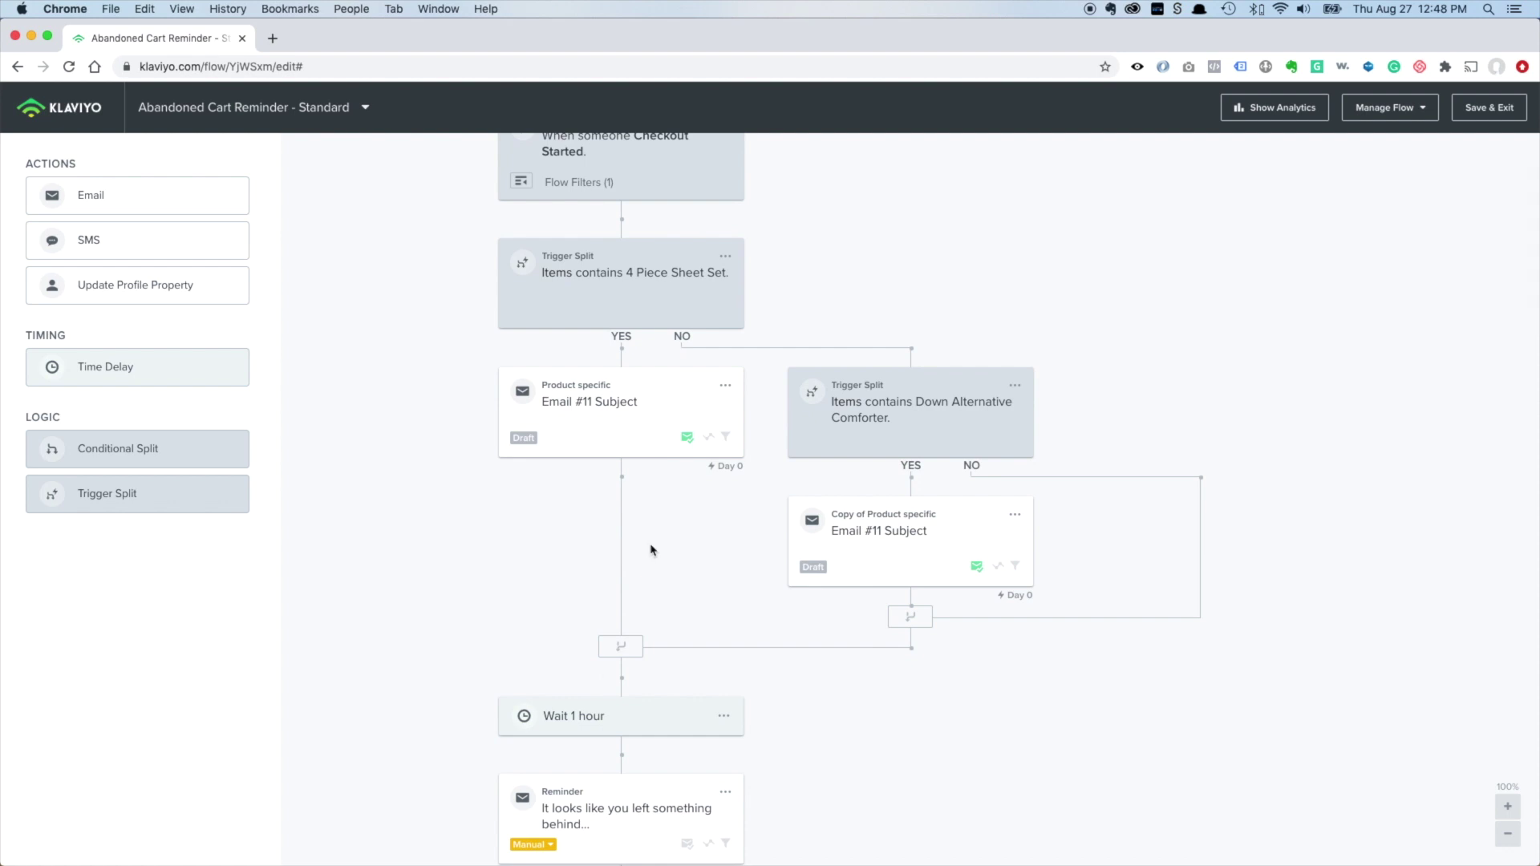
{"action": "scroll", "coordinate": [650, 551], "scroll_direction": "up", "scroll_amount": 2}
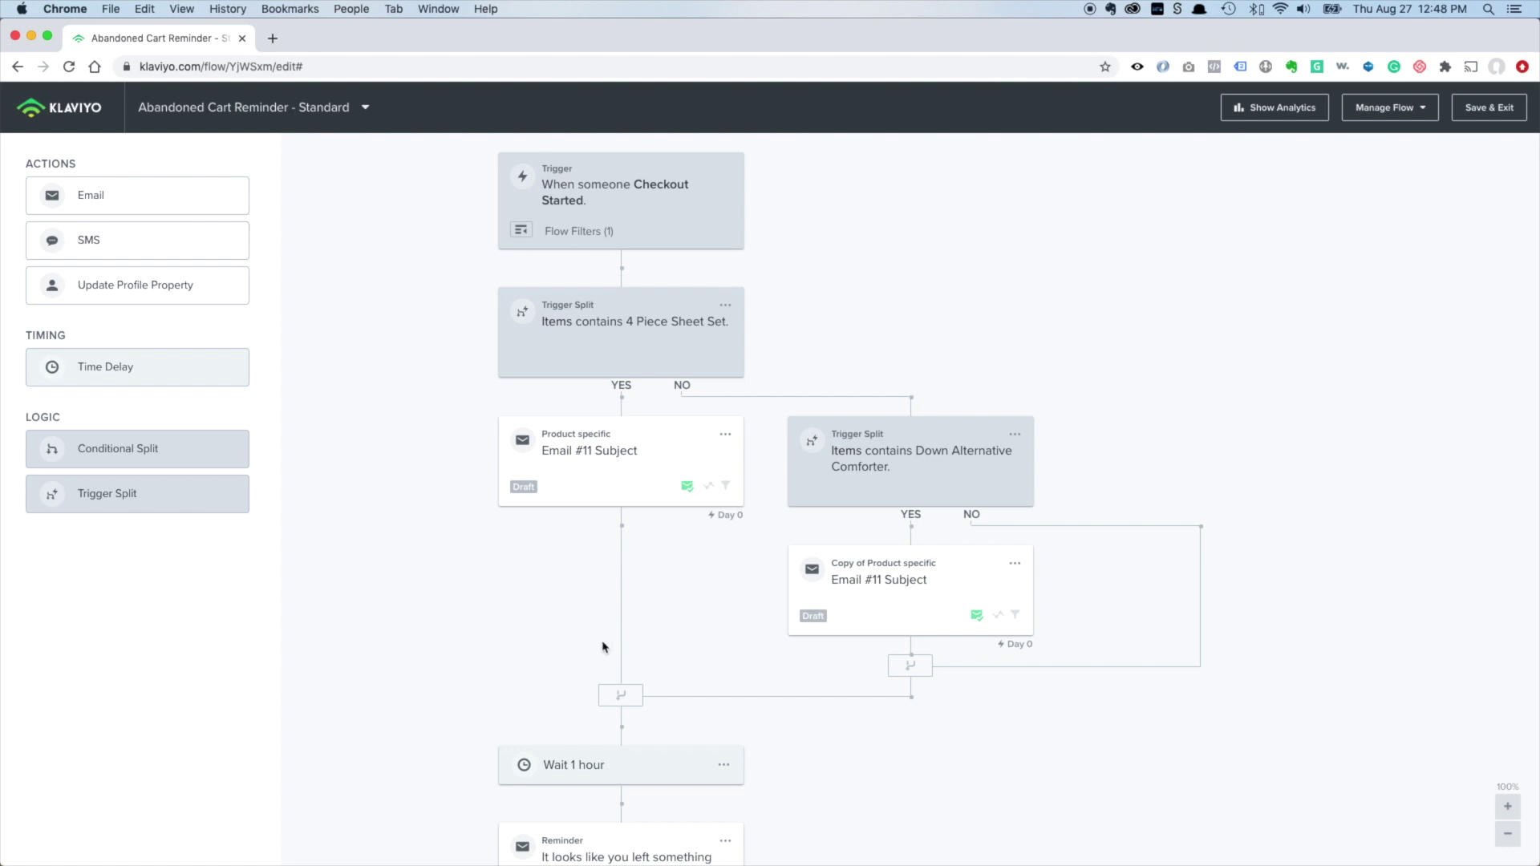
Review the complete flow from the product-specific splits through the reminder, local pickup and coupon emails to the final special offer
{"action": "scroll", "coordinate": [606, 499], "scroll_direction": "down", "scroll_amount": 5}
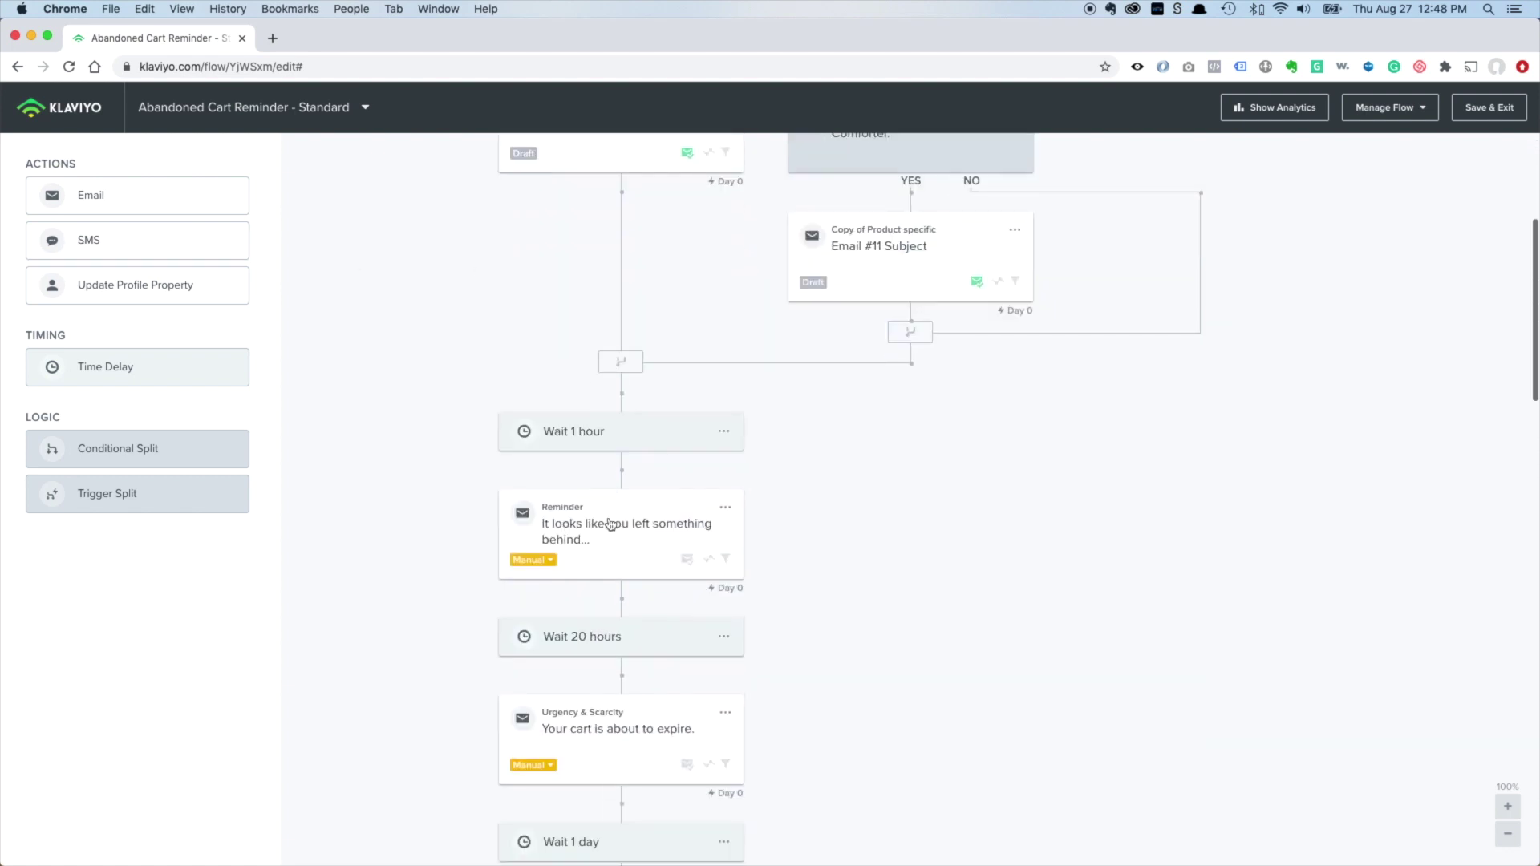
{"action": "scroll", "coordinate": [611, 525], "scroll_direction": "down", "scroll_amount": 3}
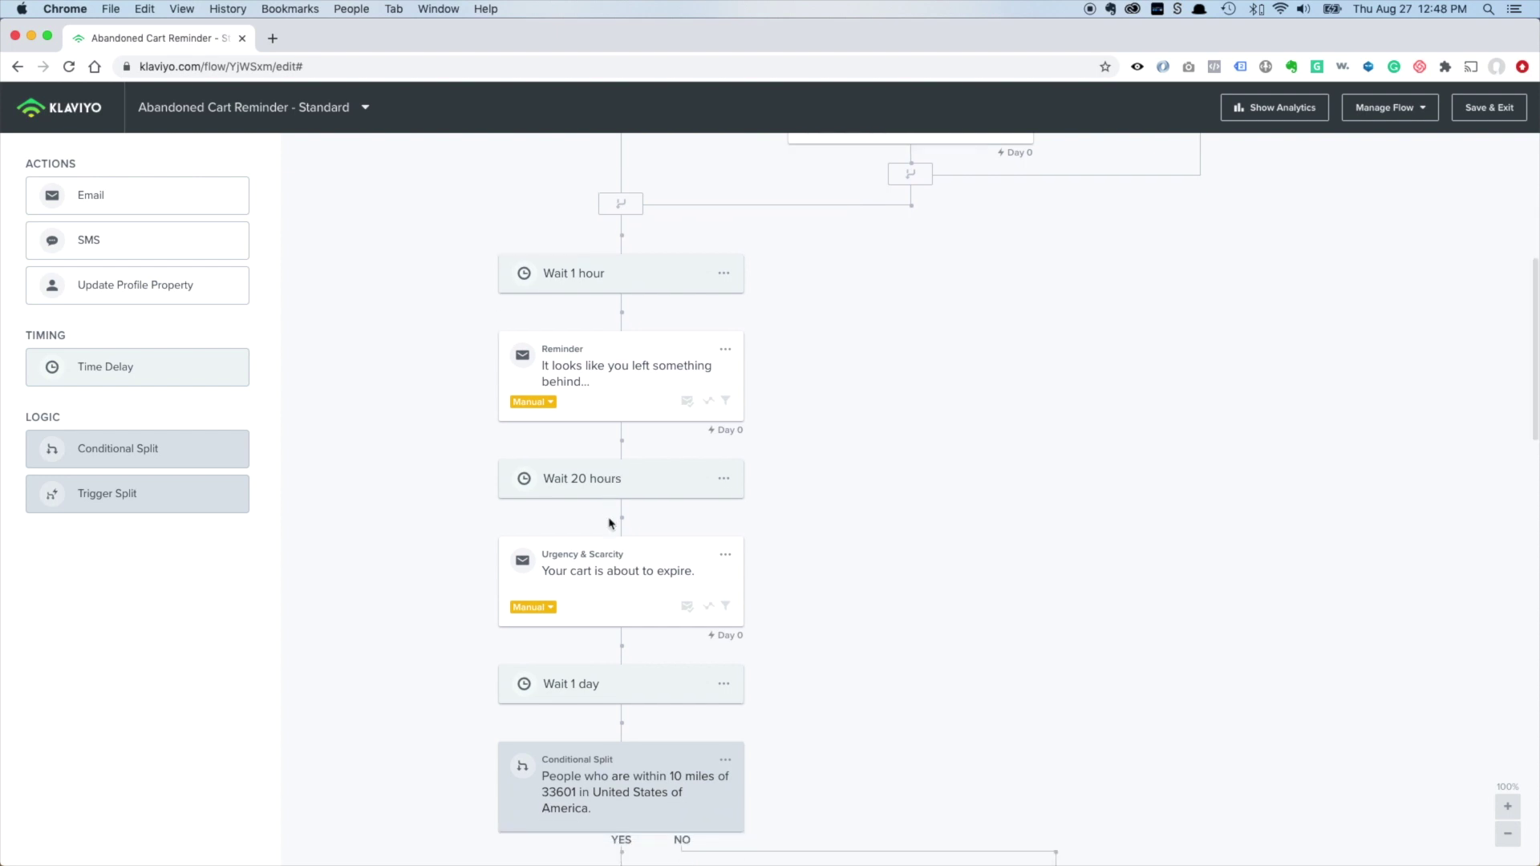
{"action": "scroll", "coordinate": [611, 523], "scroll_direction": "down", "scroll_amount": 2}
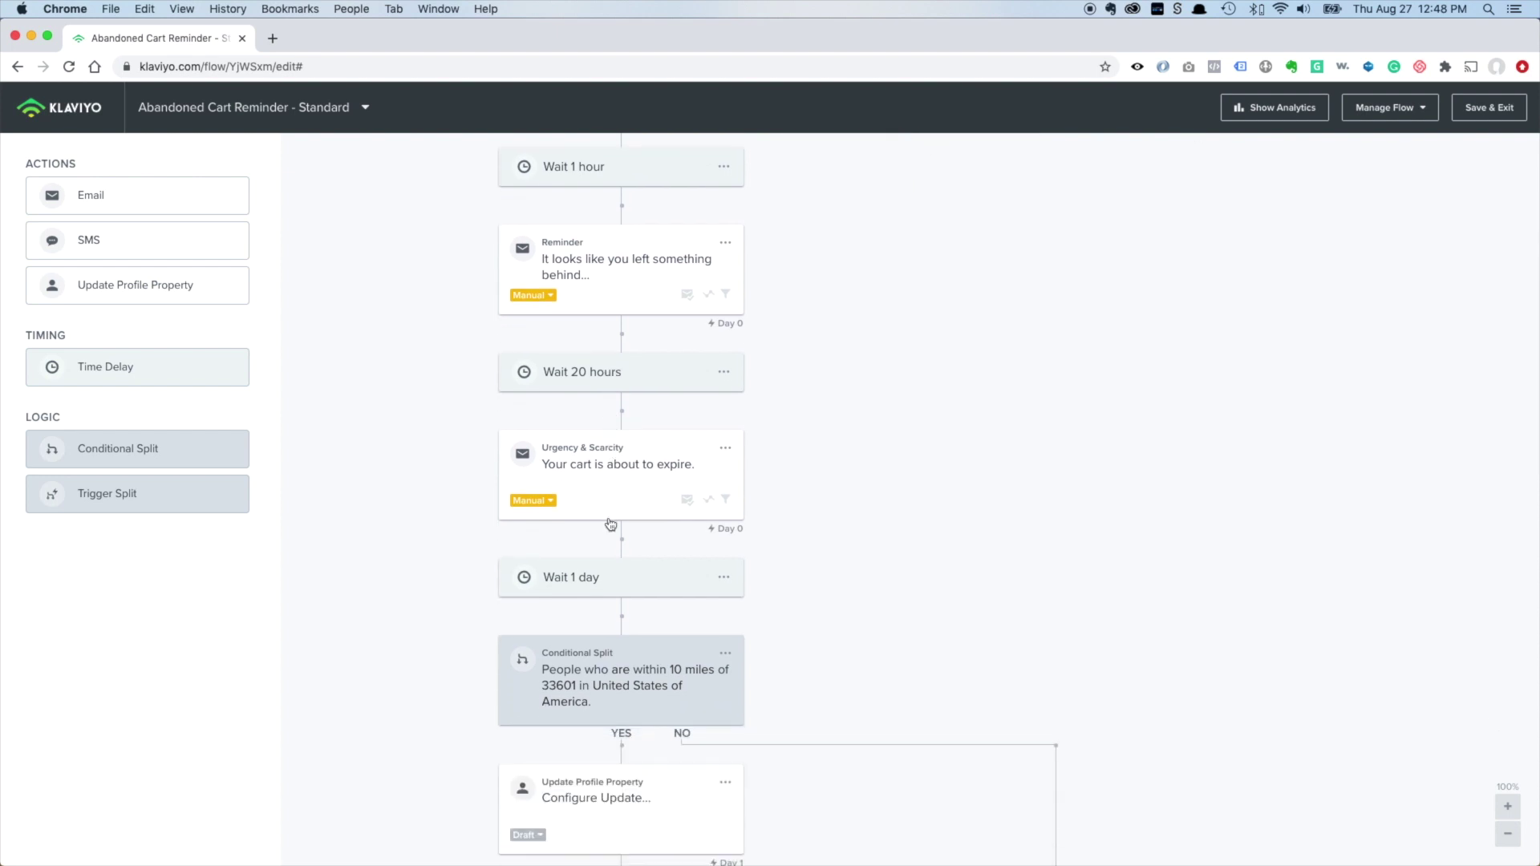
{"action": "scroll", "coordinate": [610, 524], "scroll_direction": "down", "scroll_amount": 10}
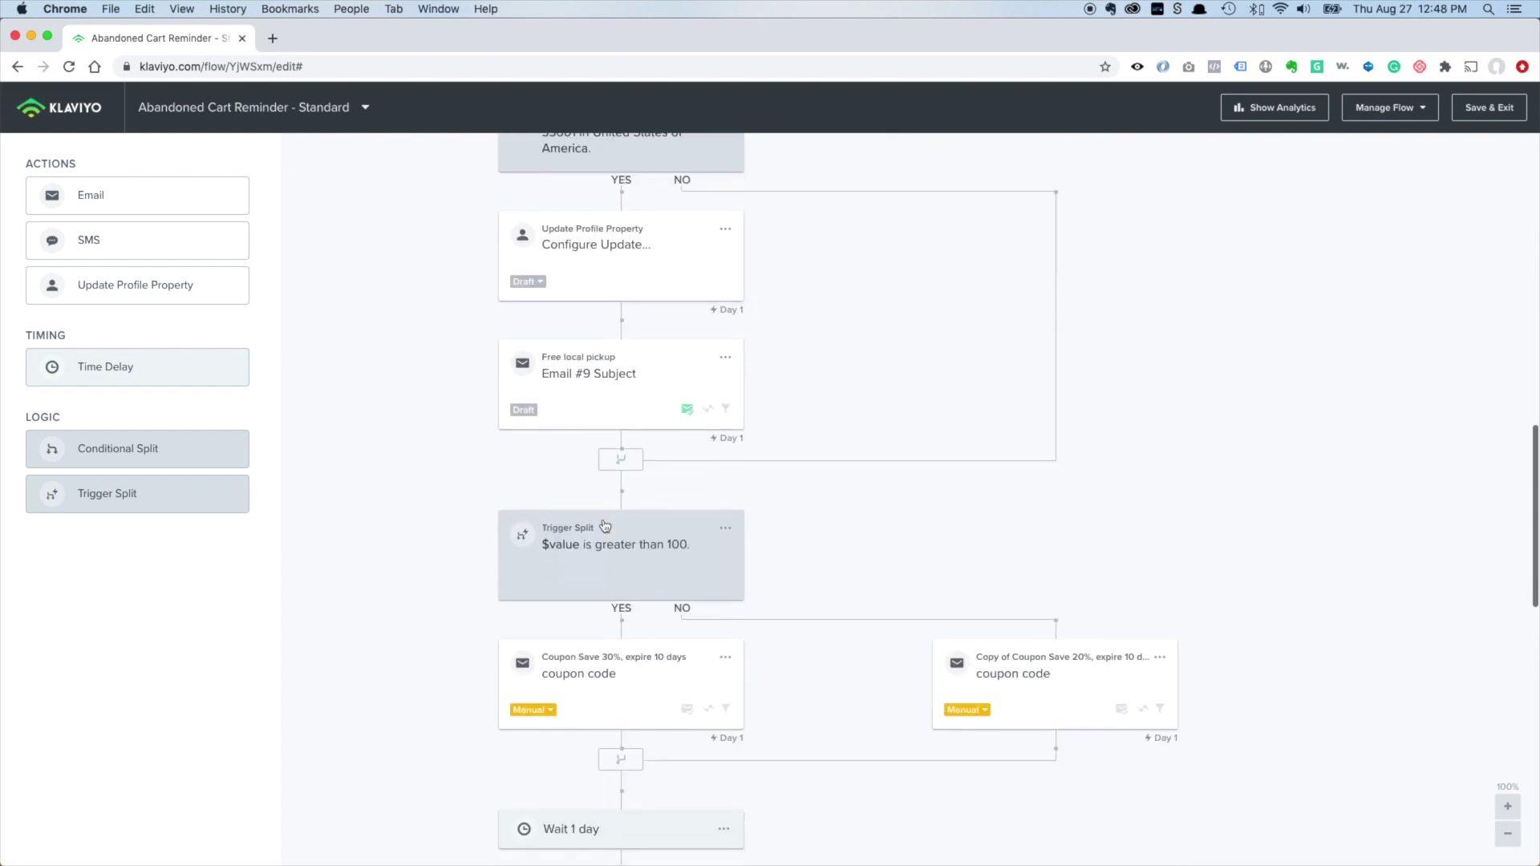
{"action": "scroll", "coordinate": [609, 523], "scroll_direction": "down", "scroll_amount": 3}
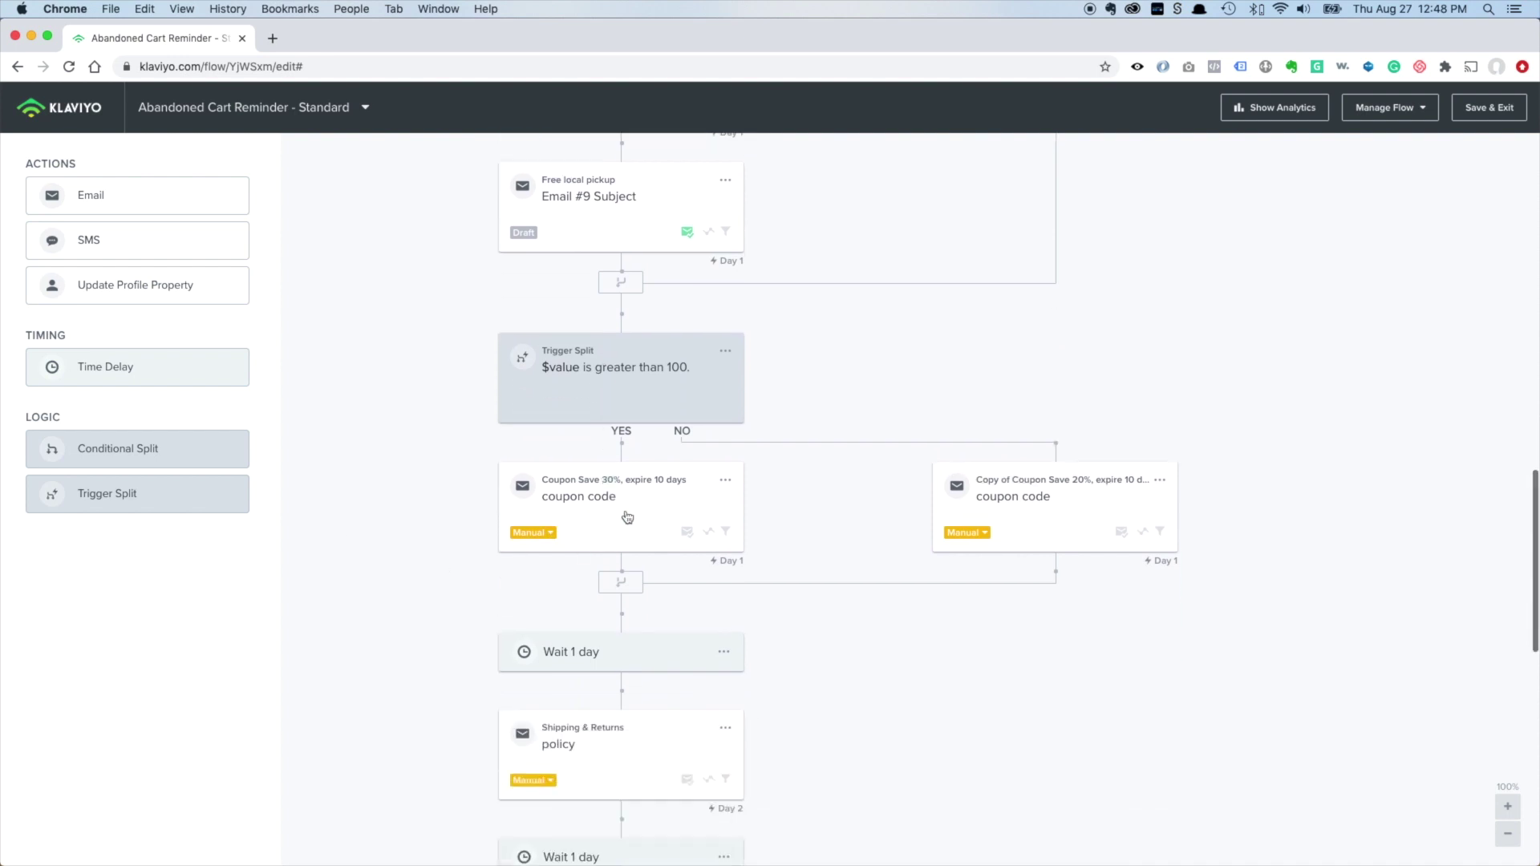
{"action": "scroll", "coordinate": [626, 517], "scroll_direction": "down", "scroll_amount": 2}
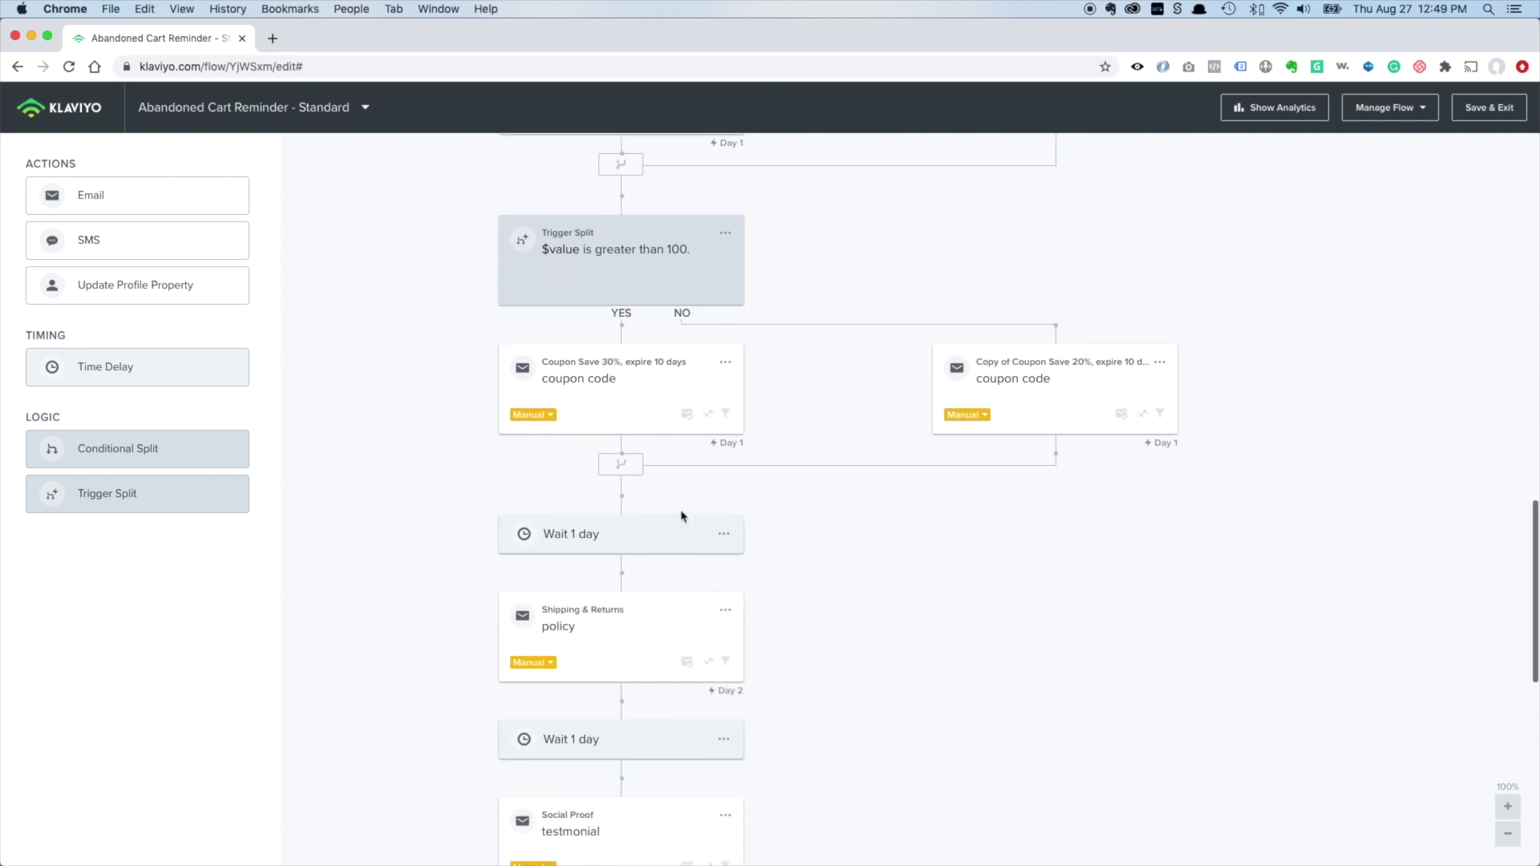
{"action": "scroll", "coordinate": [683, 516], "scroll_direction": "down", "scroll_amount": 13}
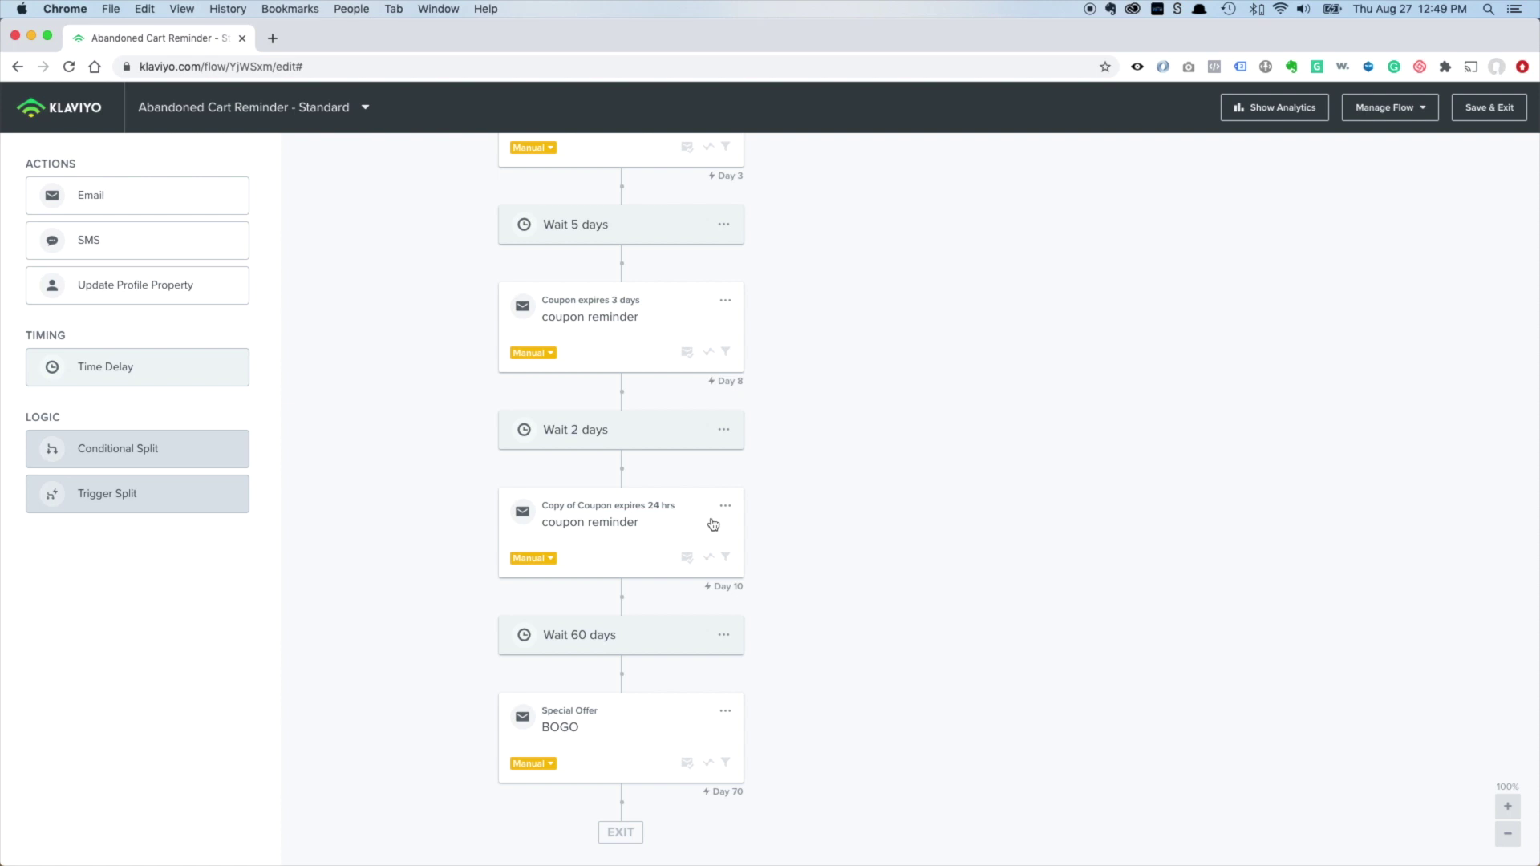
{"action": "scroll", "coordinate": [674, 533], "scroll_direction": "up", "scroll_amount": 20}
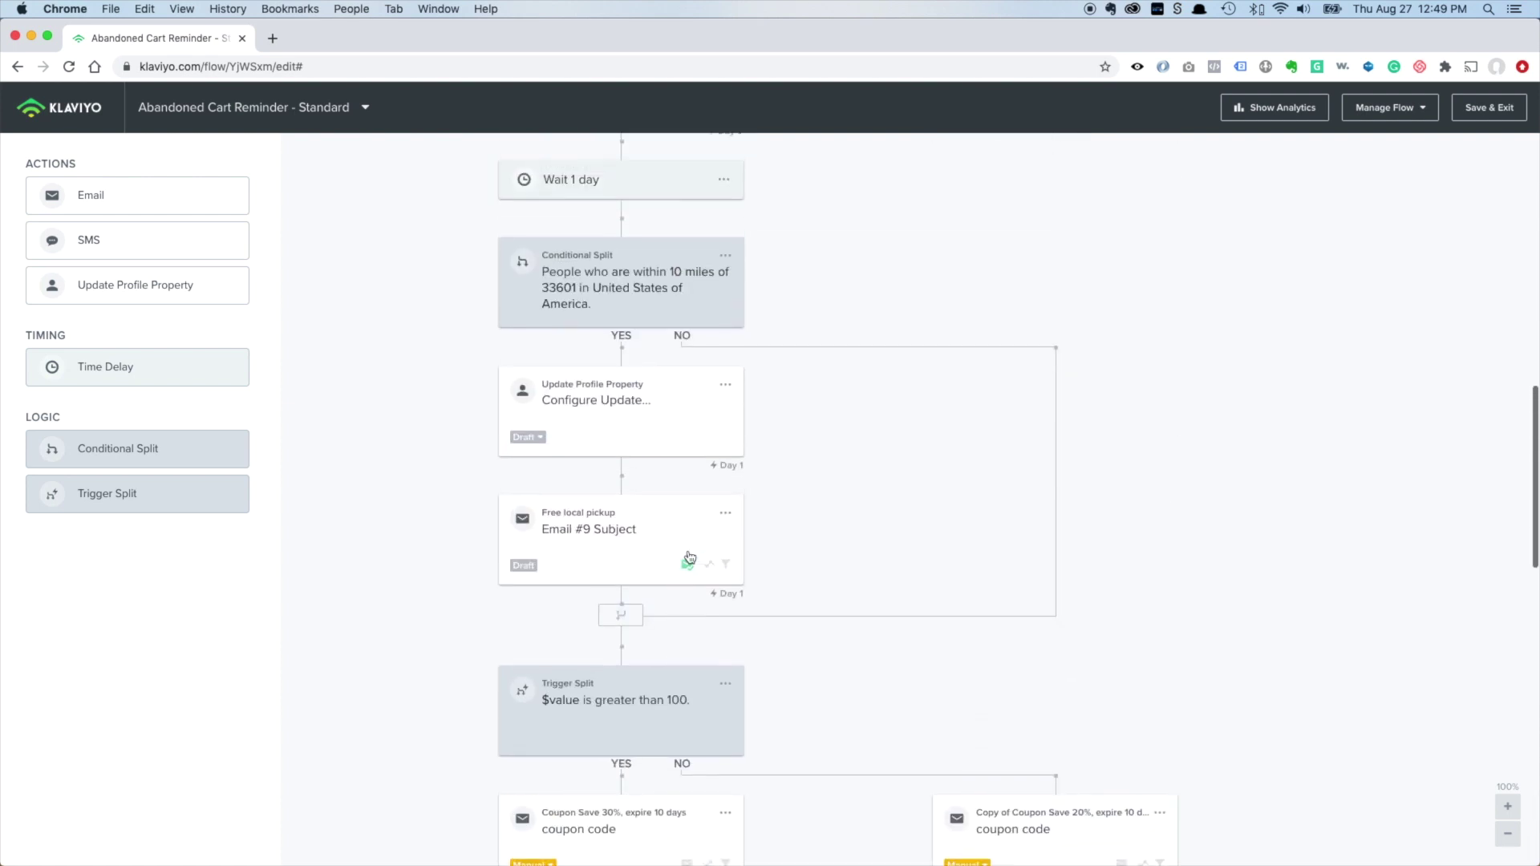
{"action": "scroll", "coordinate": [722, 565], "scroll_direction": "up", "scroll_amount": 15}
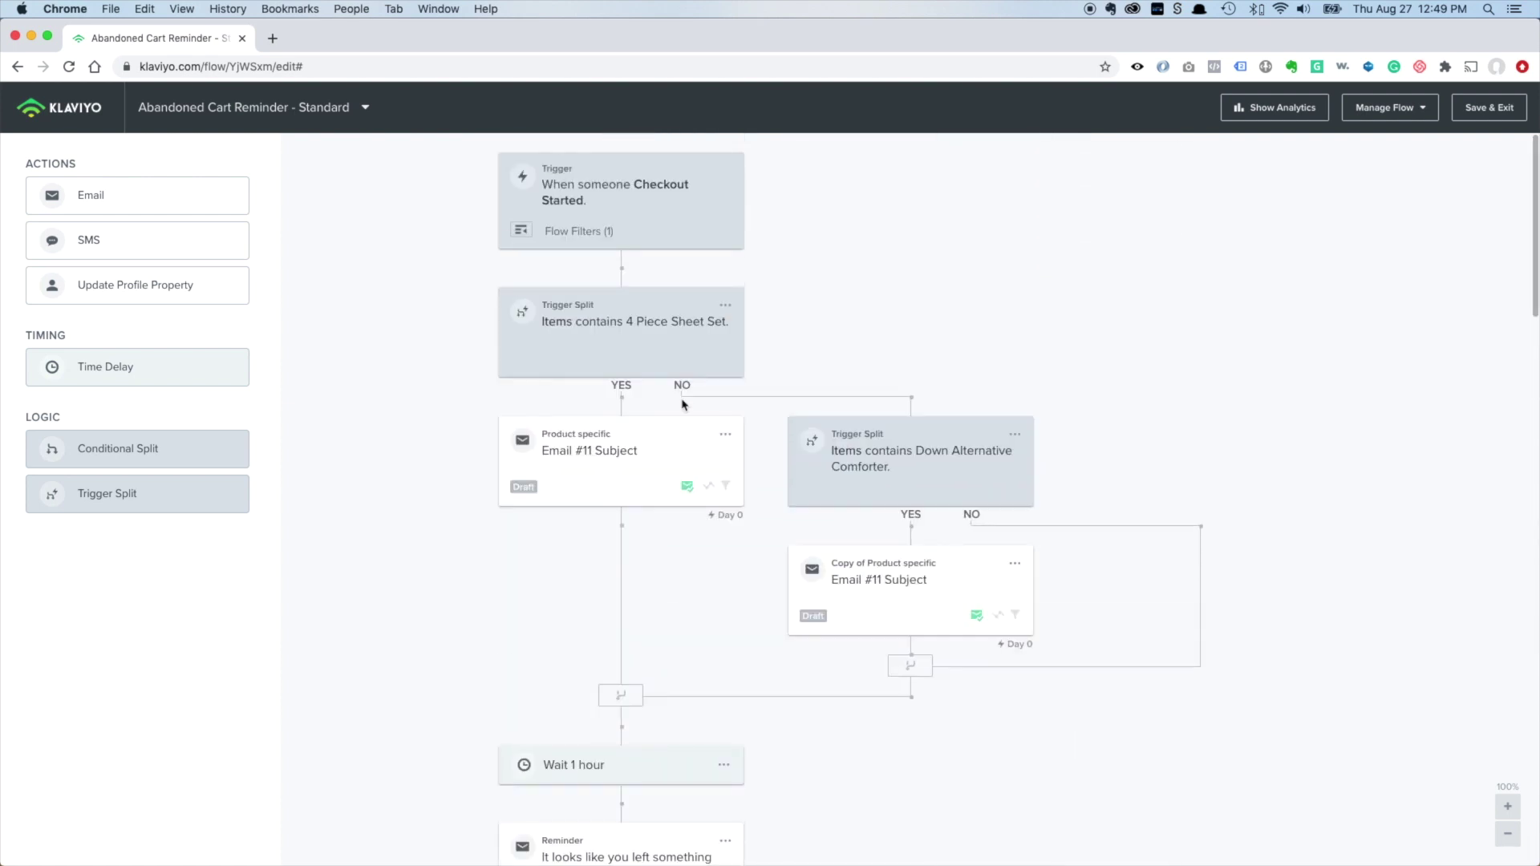
{"action": "scroll", "coordinate": [617, 482], "scroll_direction": "down", "scroll_amount": 9}
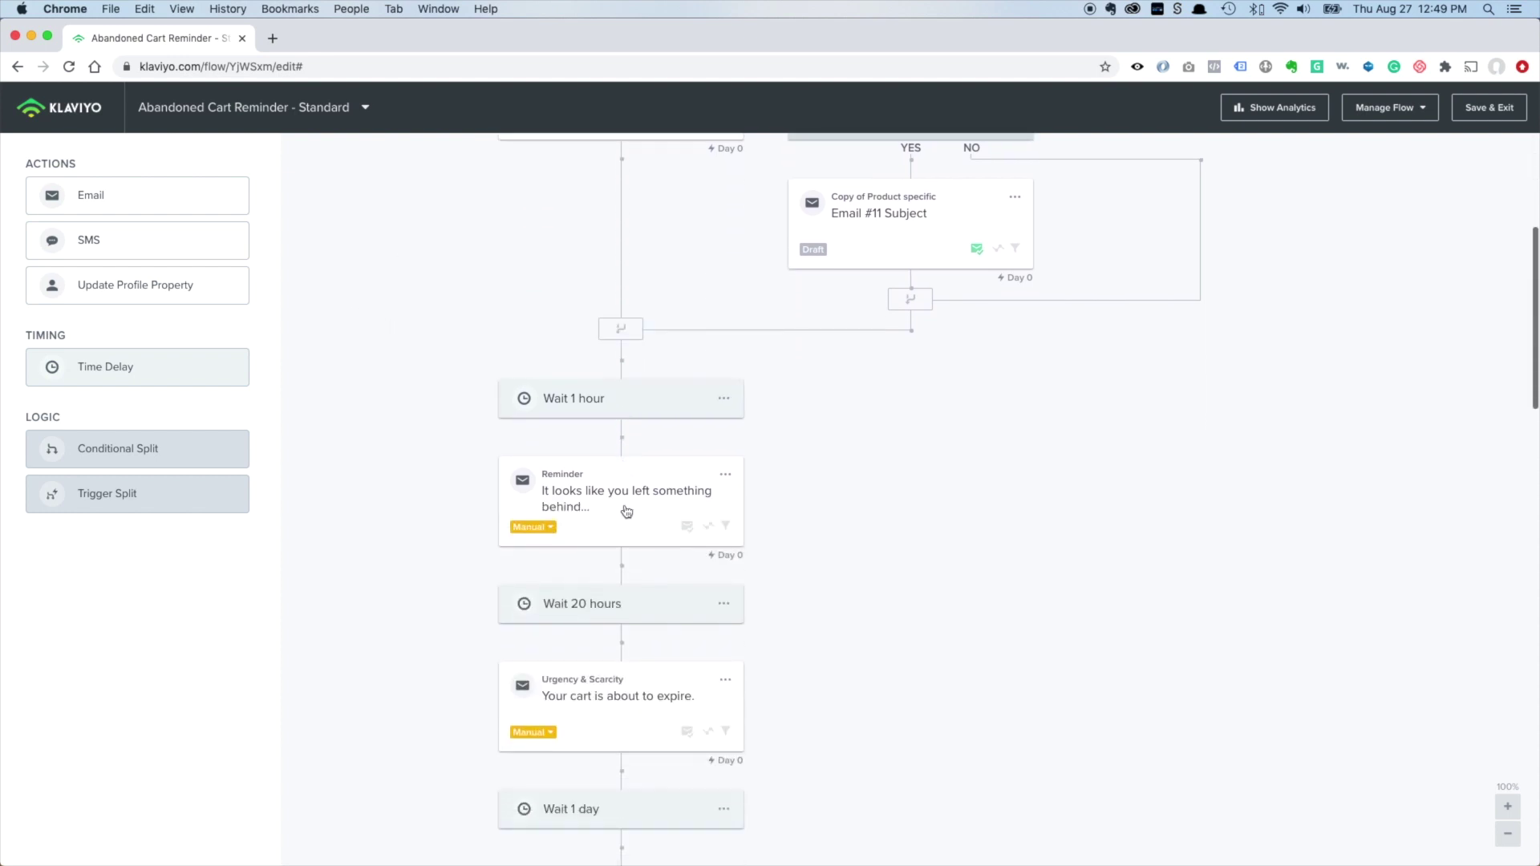
{"action": "left_click", "coordinate": [622, 353]}
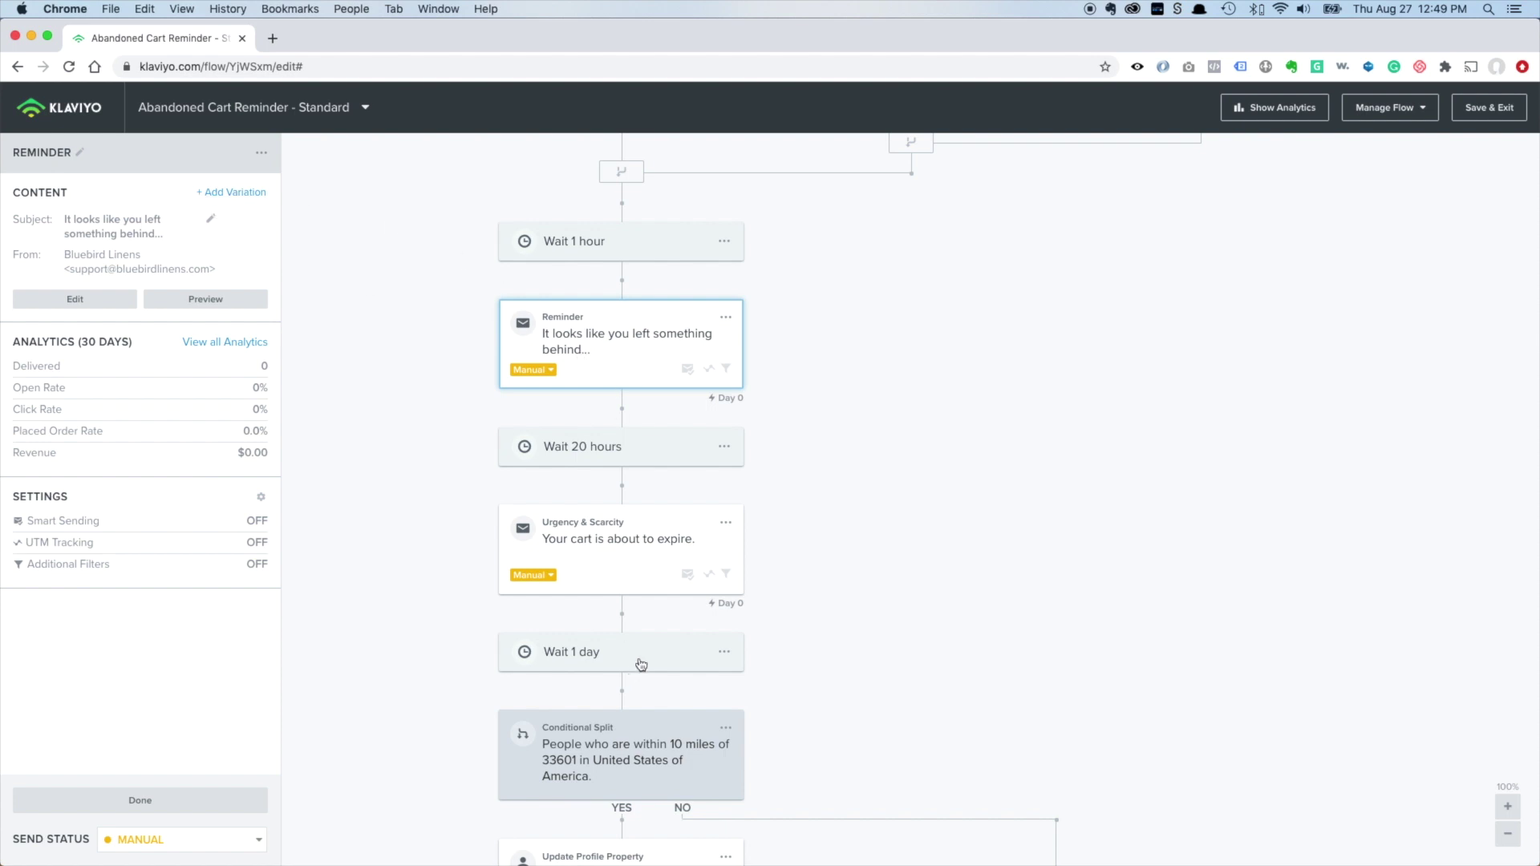
{"action": "scroll", "coordinate": [641, 664], "scroll_direction": "down", "scroll_amount": 10}
{"action": "scroll", "coordinate": [640, 664], "scroll_direction": "down", "scroll_amount": 15}
{"action": "scroll", "coordinate": [641, 664], "scroll_direction": "up", "scroll_amount": 20}
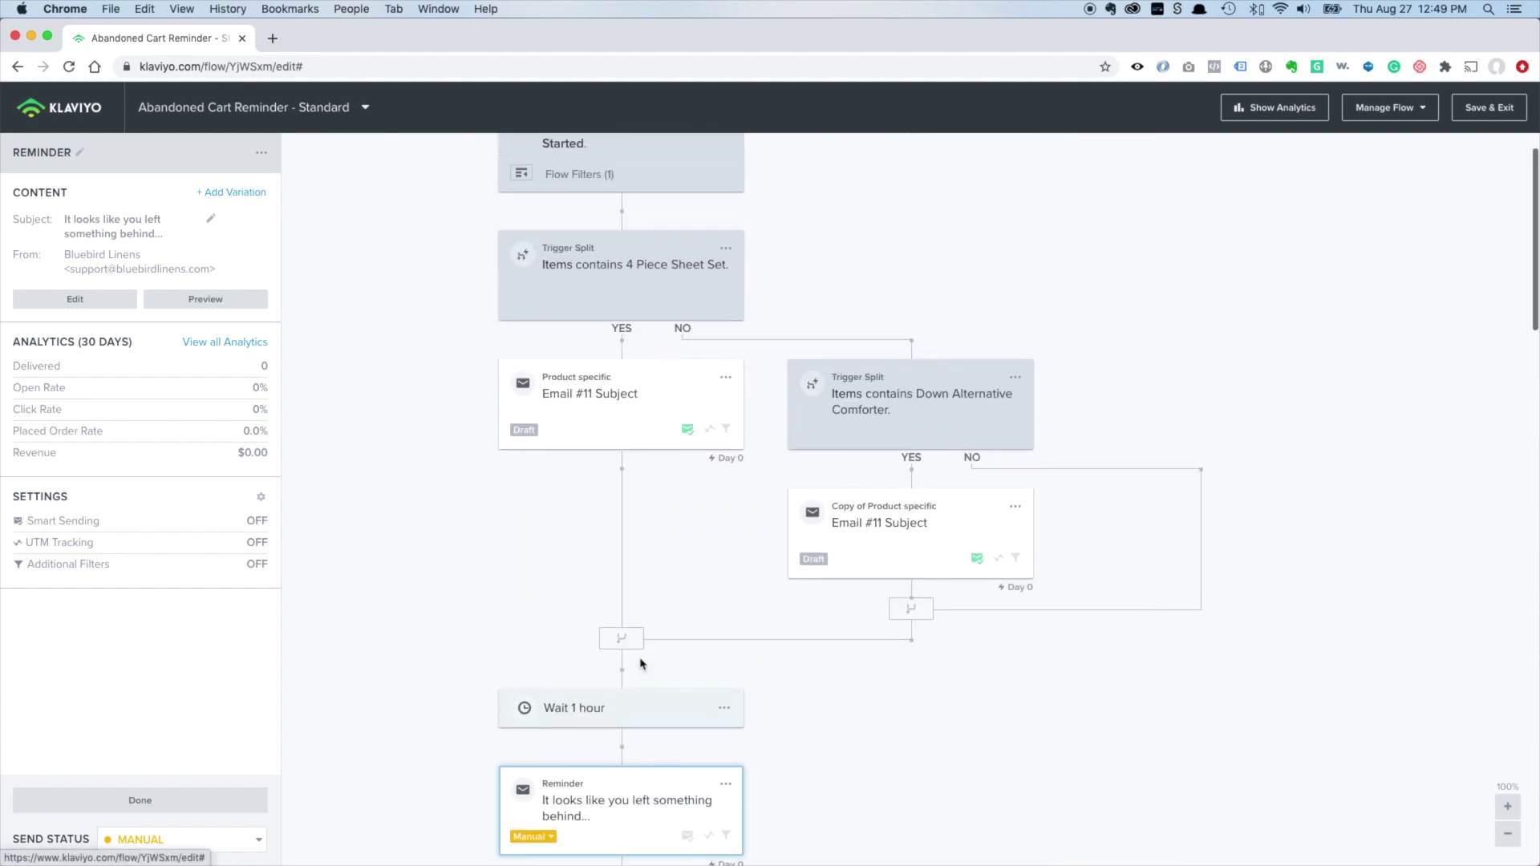
{"action": "scroll", "coordinate": [641, 664], "scroll_direction": "up", "scroll_amount": 2}
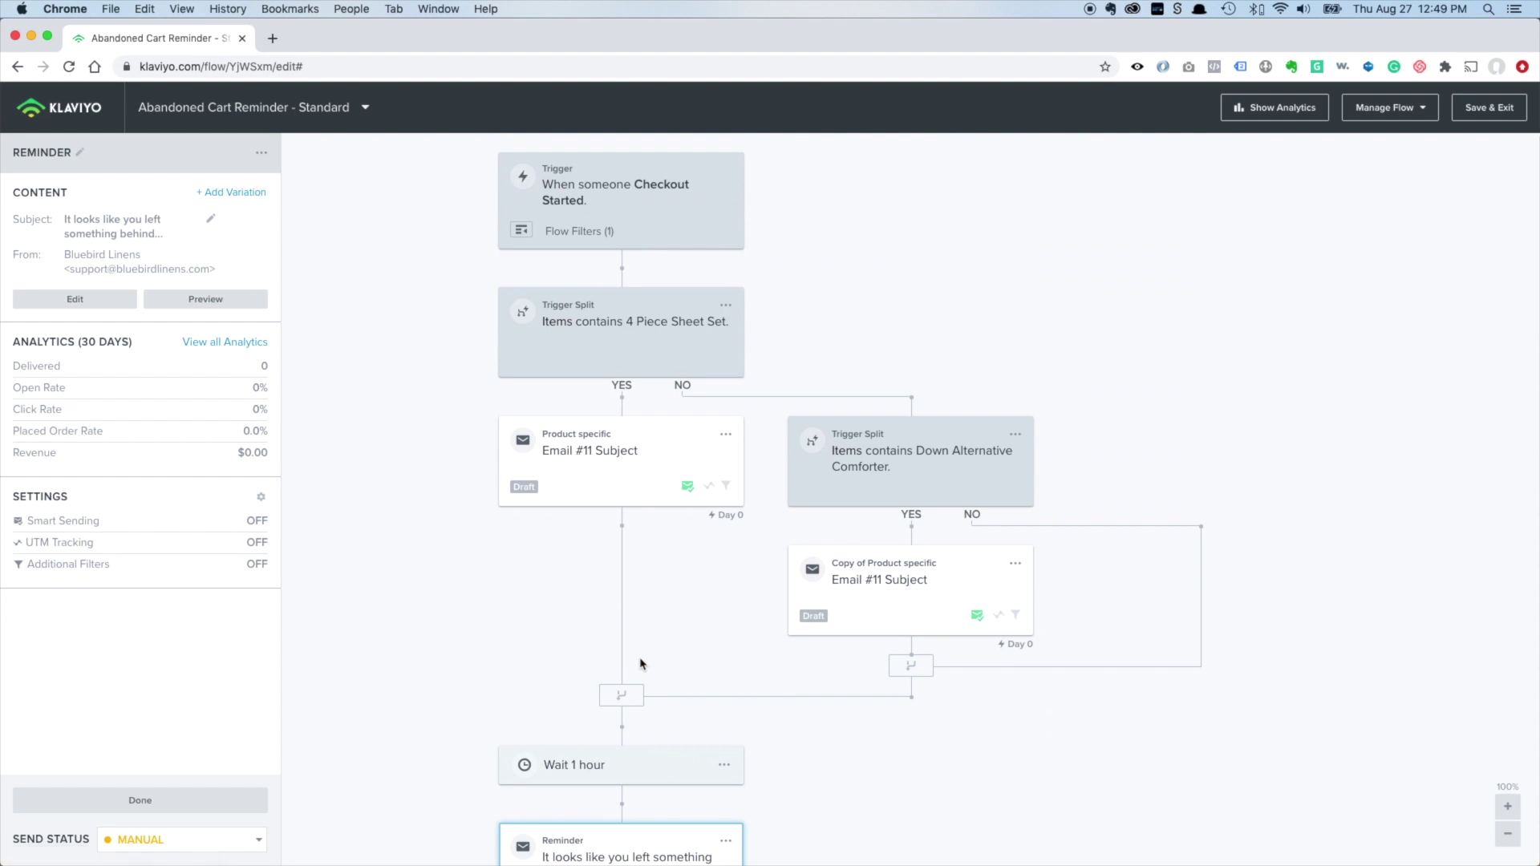